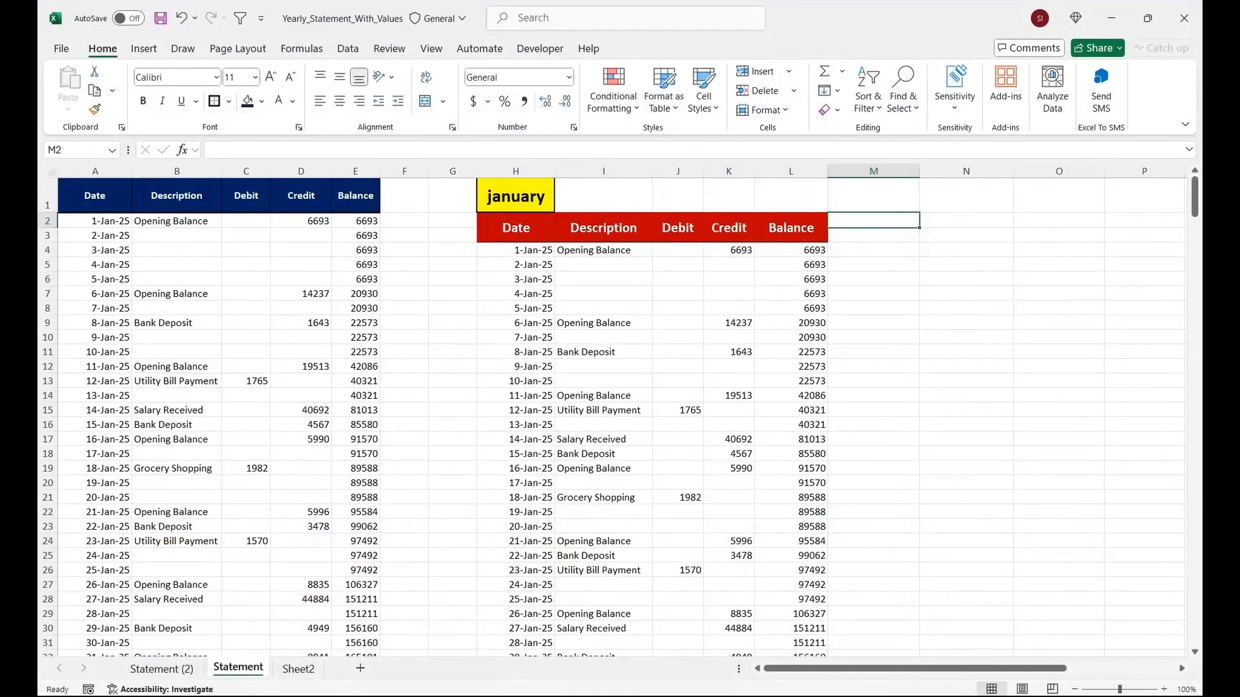
click(404, 367)
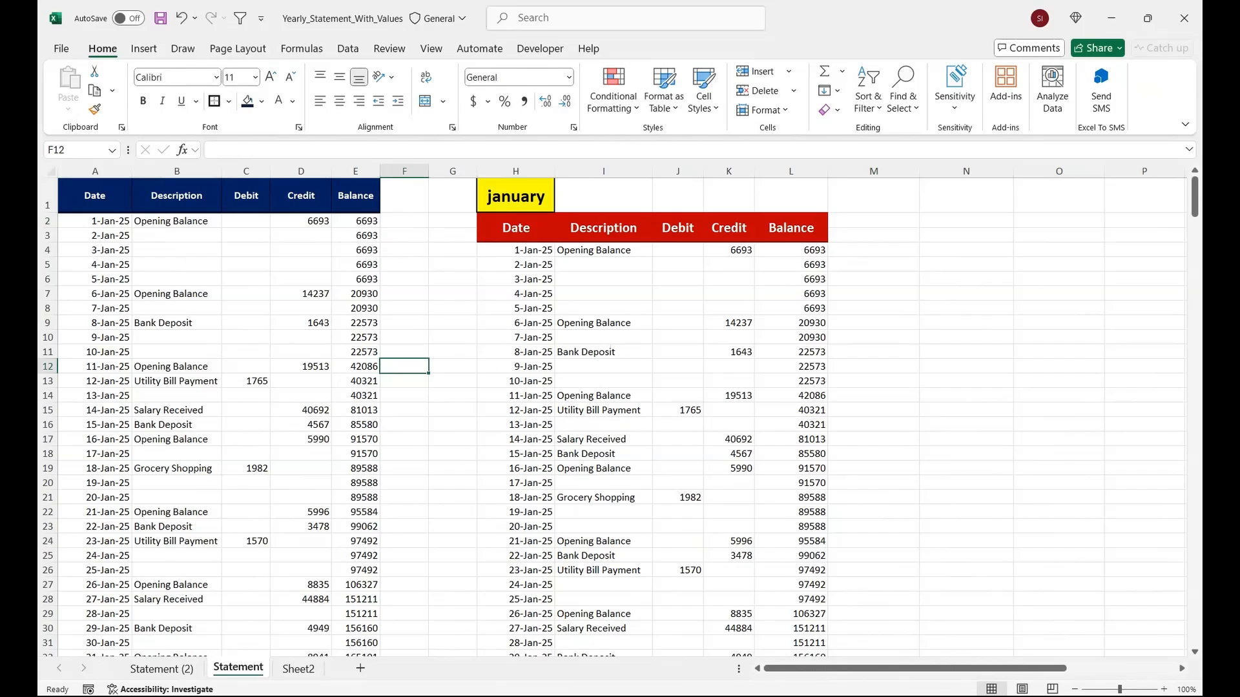
mouse_move(1195, 197)
mouse_down()
mouse_move(1194, 545)
mouse_move(1194, 197)
mouse_up()
drag(95, 221, 95, 570)
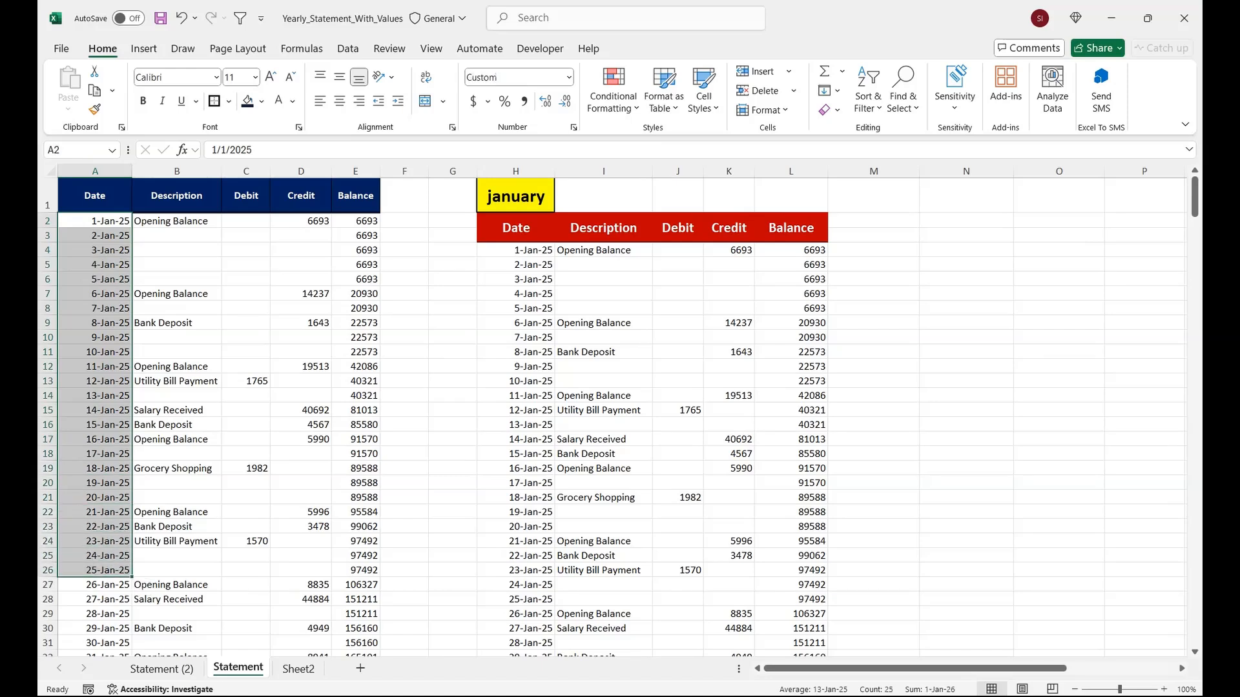
Step: Choose february in the month dropdown of cell H1 to switch the monthly statement
click(603, 195)
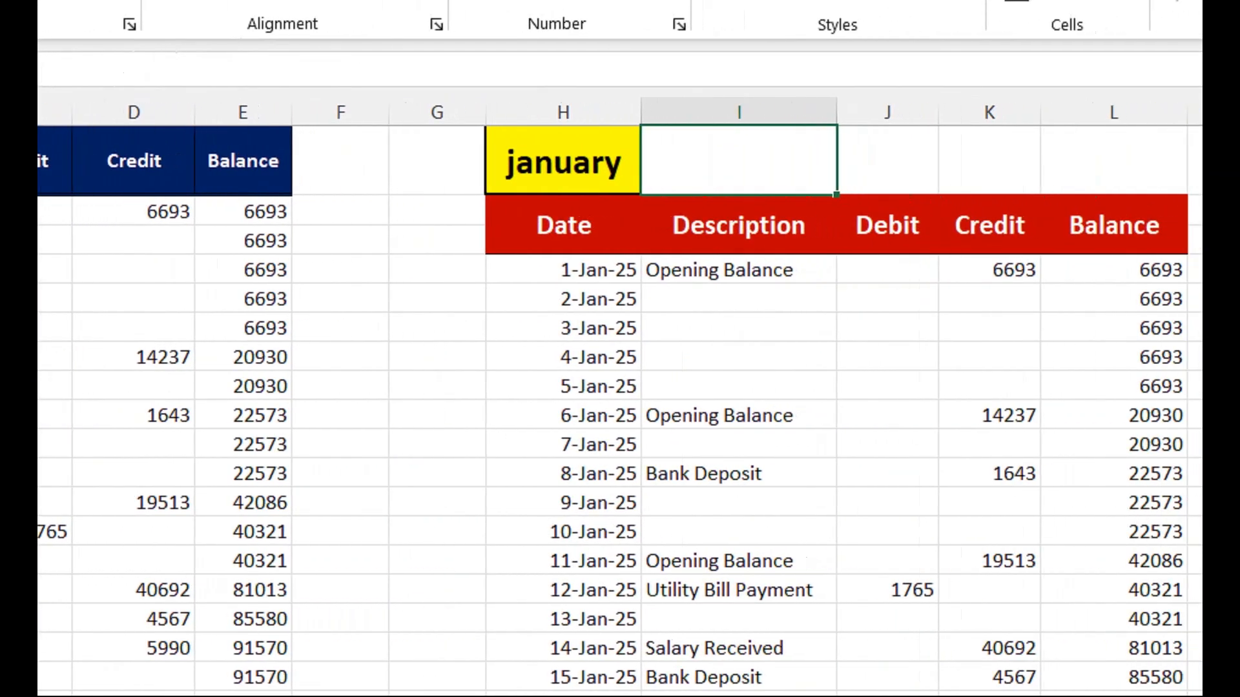
click(842, 161)
click(654, 180)
click(549, 236)
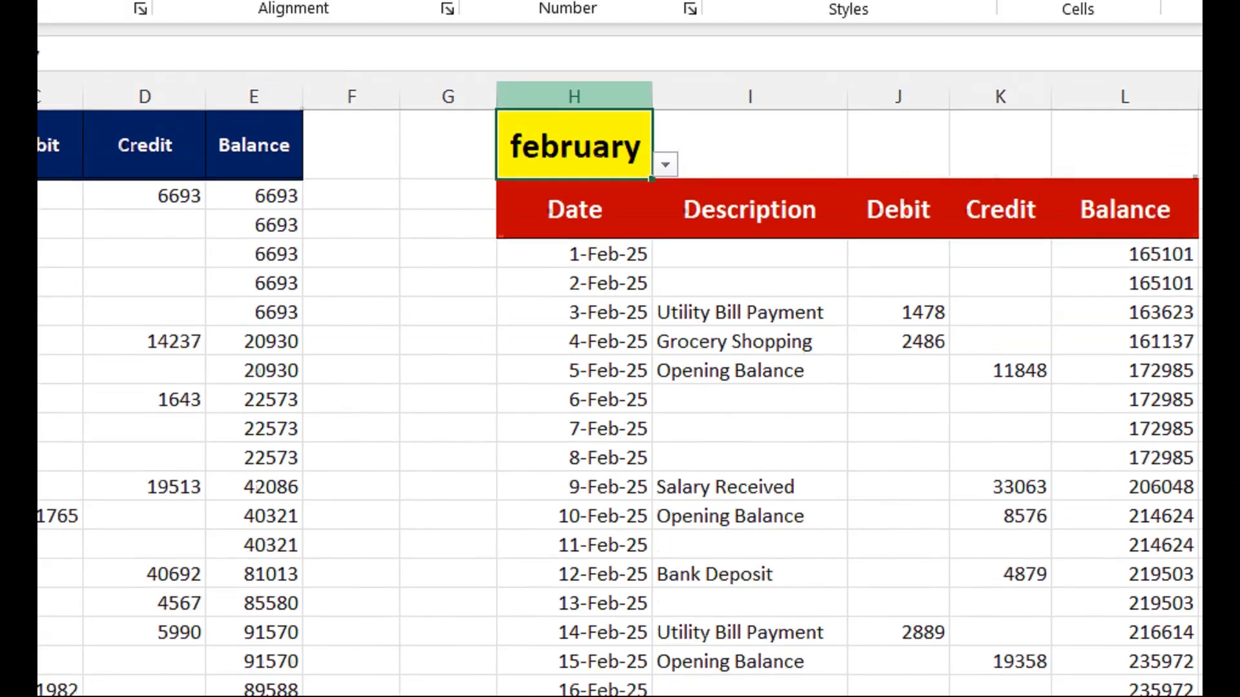
Step: Clear all contents and formatting from columns H through M on the Statement sheet
drag(575, 72, 1129, 172)
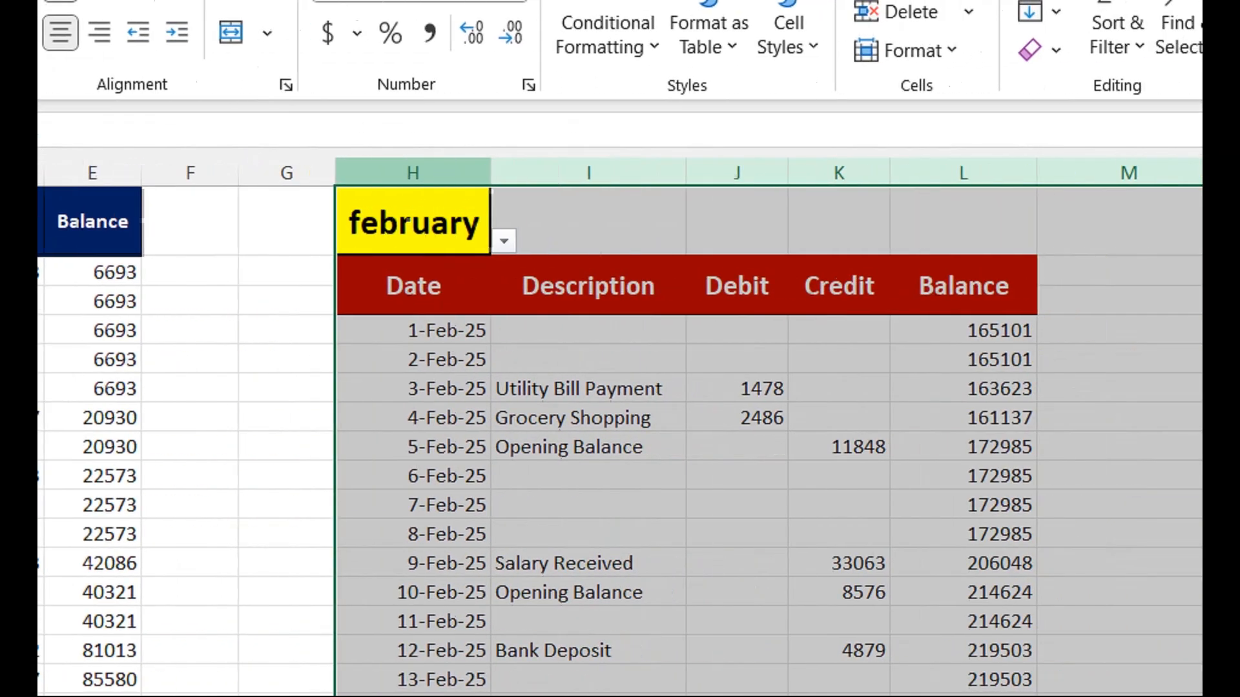
click(930, 101)
click(985, 144)
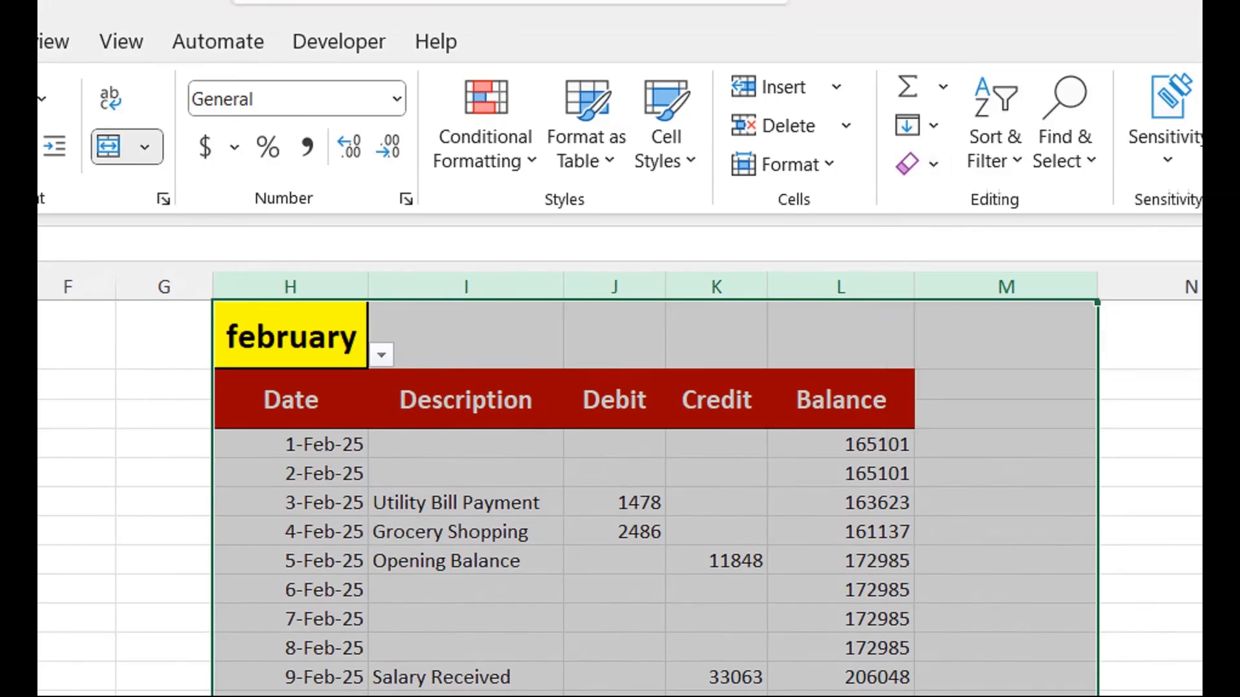
click(291, 517)
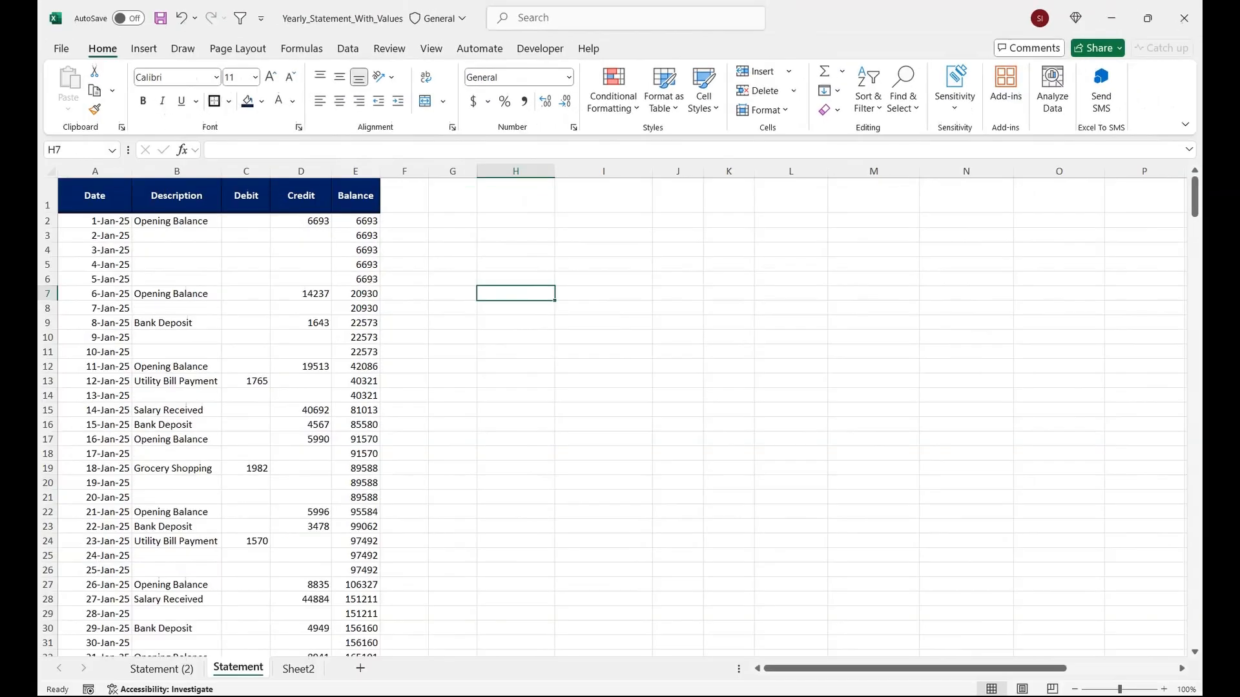
Step: On Sheet2, extend the month list in column A to december in A12 and widen the column slightly
click(298, 669)
click(82, 186)
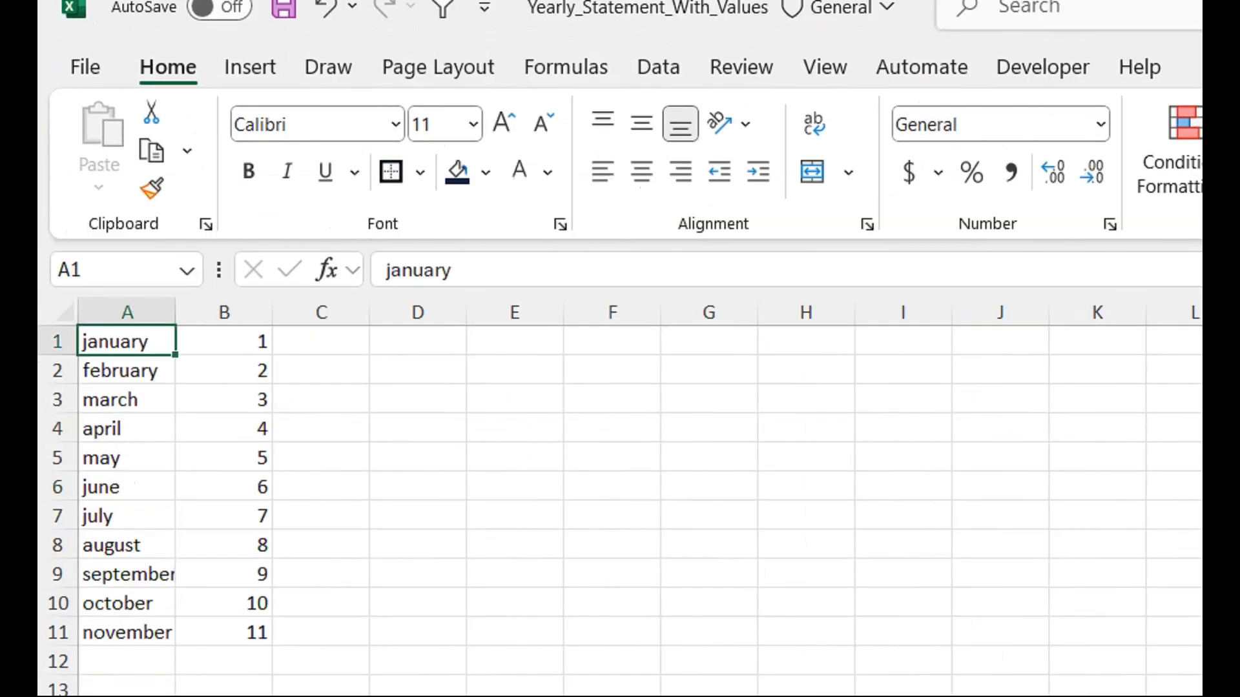
drag(175, 354, 174, 639)
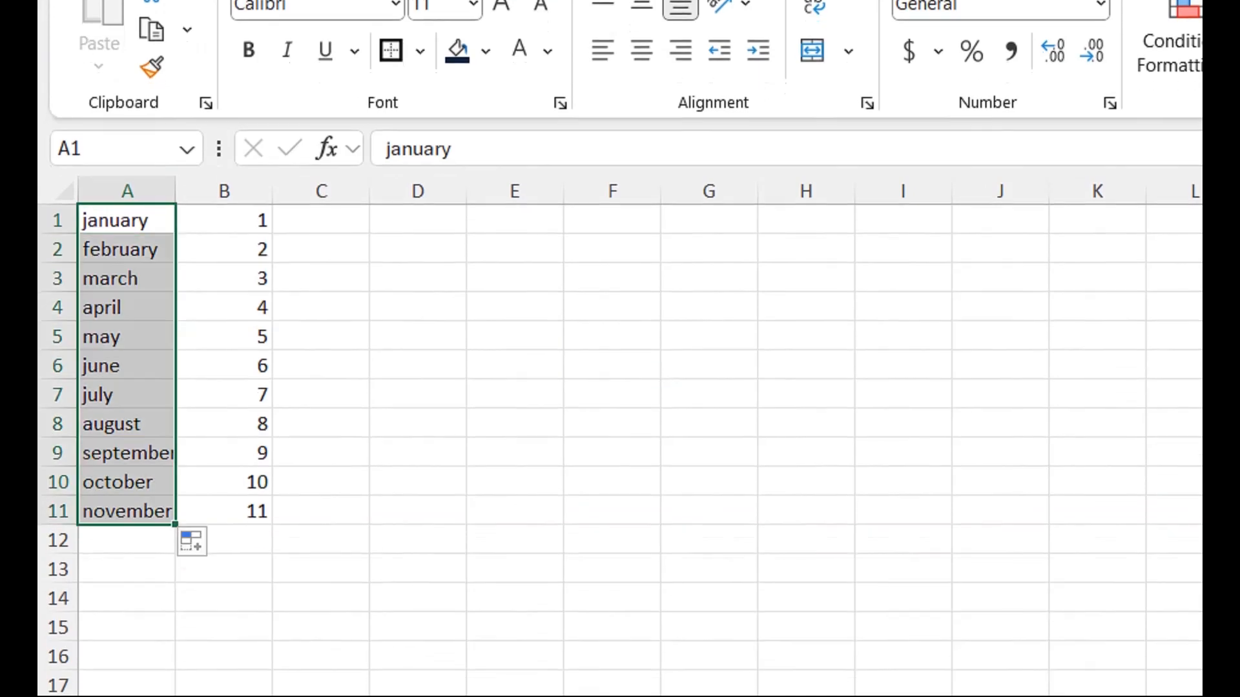
drag(175, 524, 173, 543)
drag(175, 191, 185, 191)
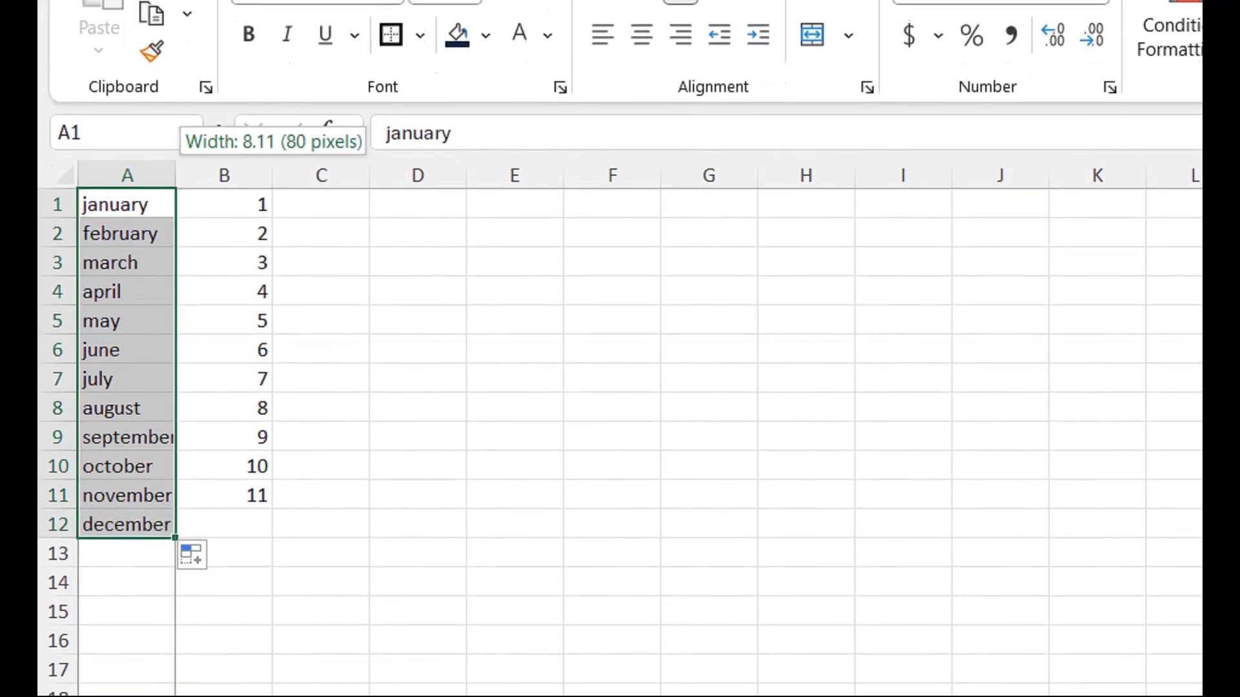
Step: Remove the month numbers in column B of Sheet2
click(232, 204)
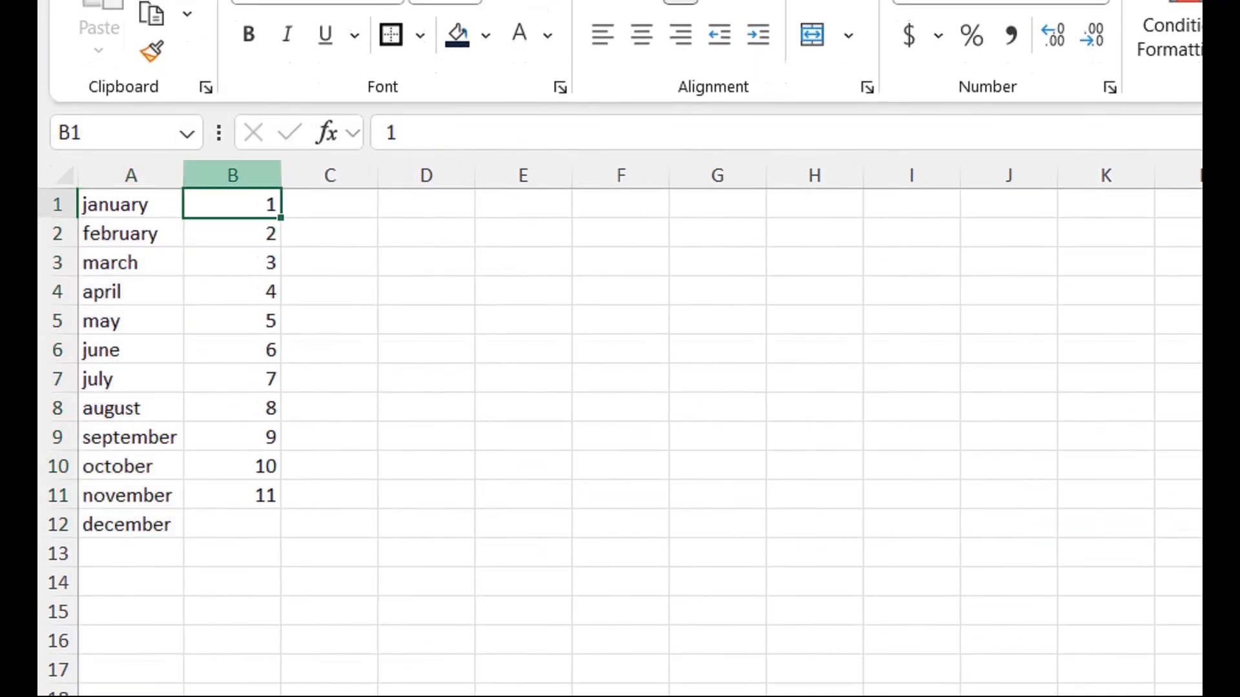
click(232, 175)
right_click(259, 182)
click(343, 530)
click(129, 204)
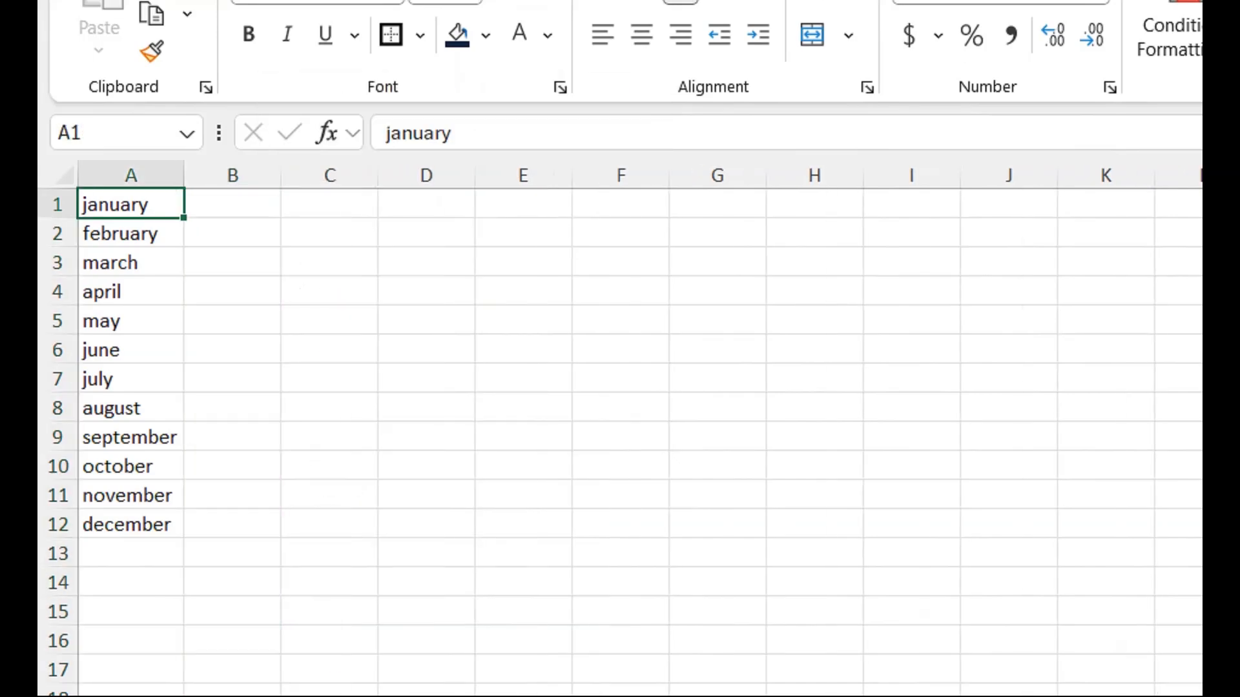
Step: Add list data validation to cell H1 of the Statement sheet, using the months in Sheet2 A1:A12 as the source
click(238, 669)
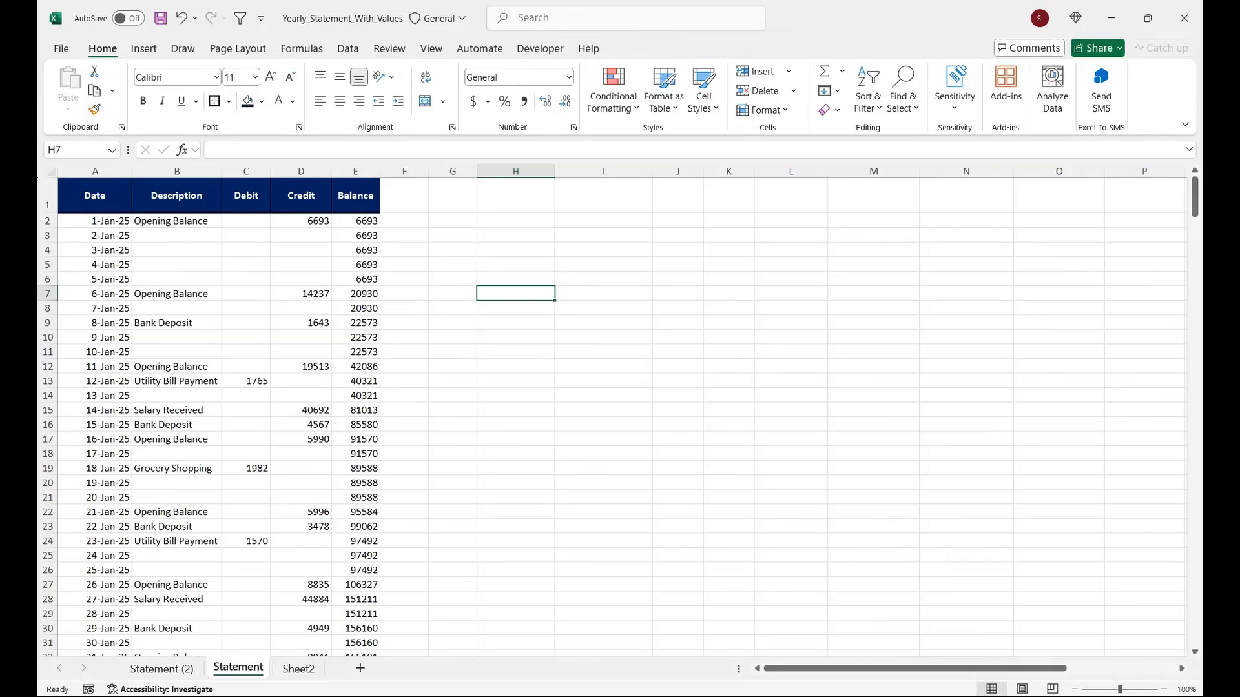
click(515, 196)
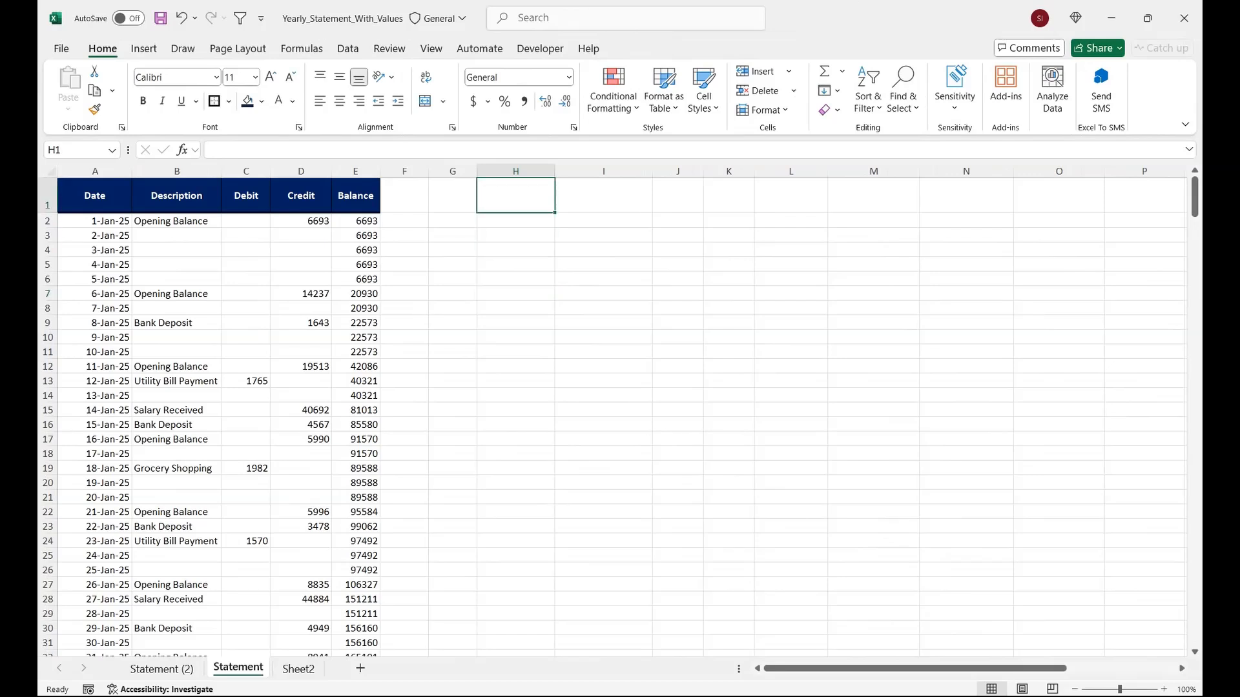
click(347, 49)
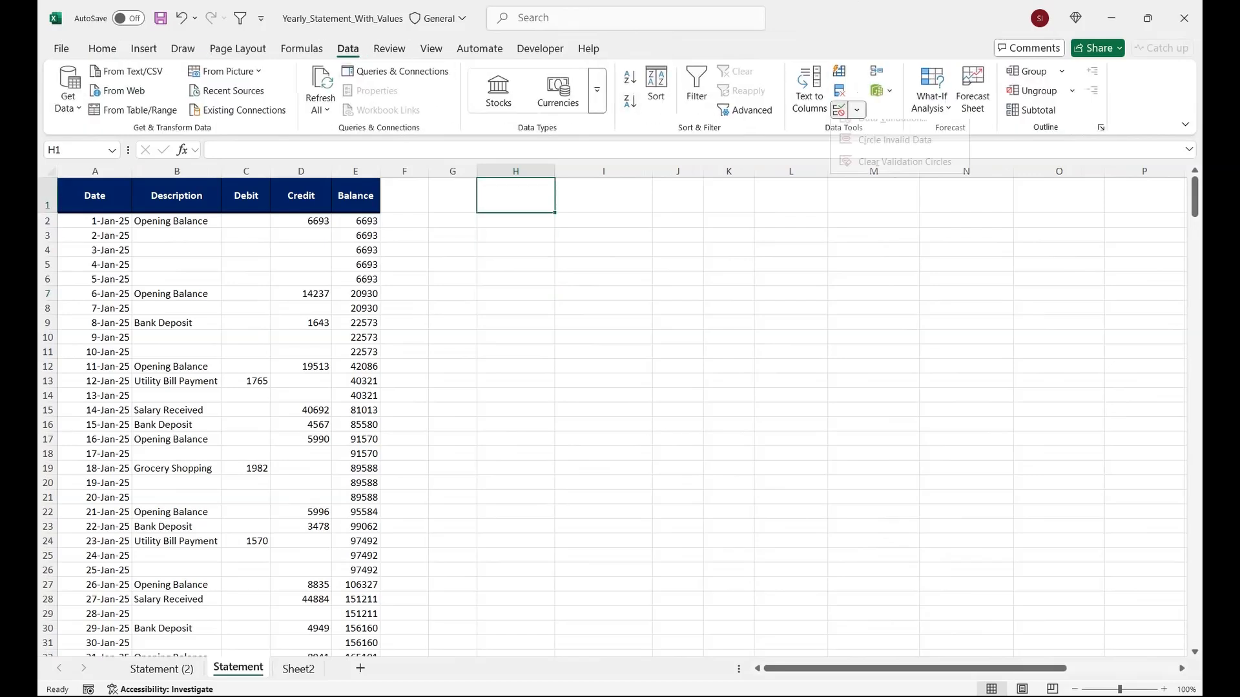
click(839, 109)
click(628, 419)
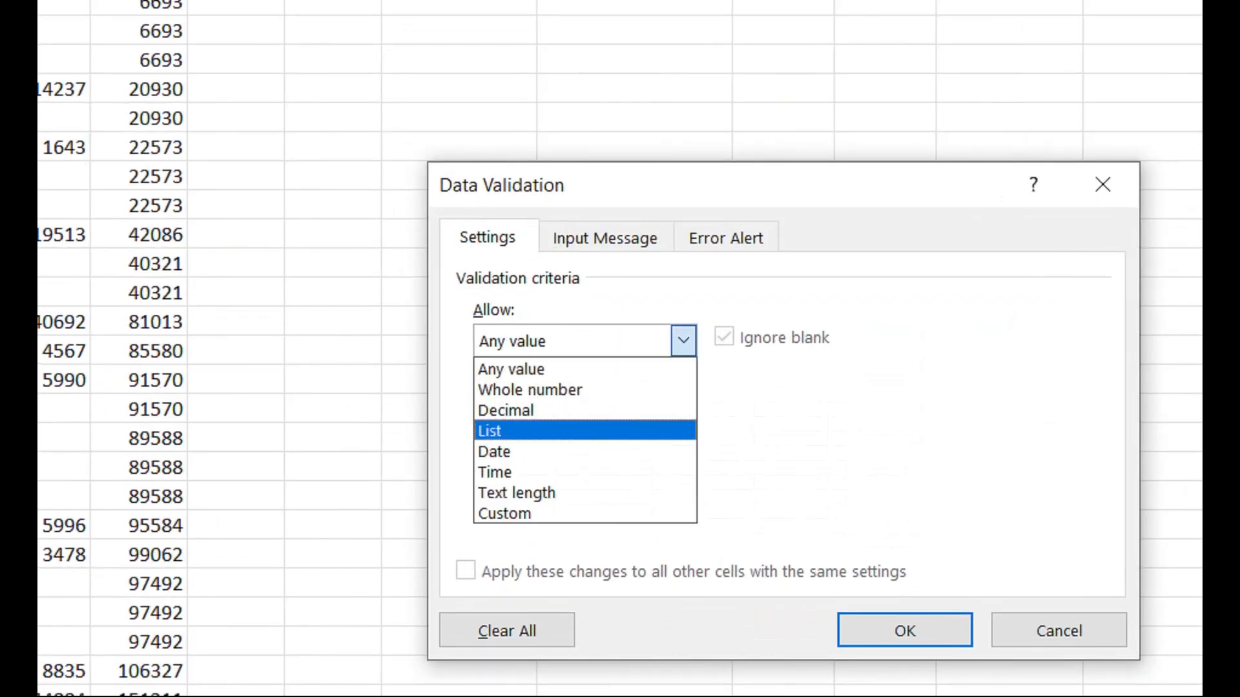
click(490, 431)
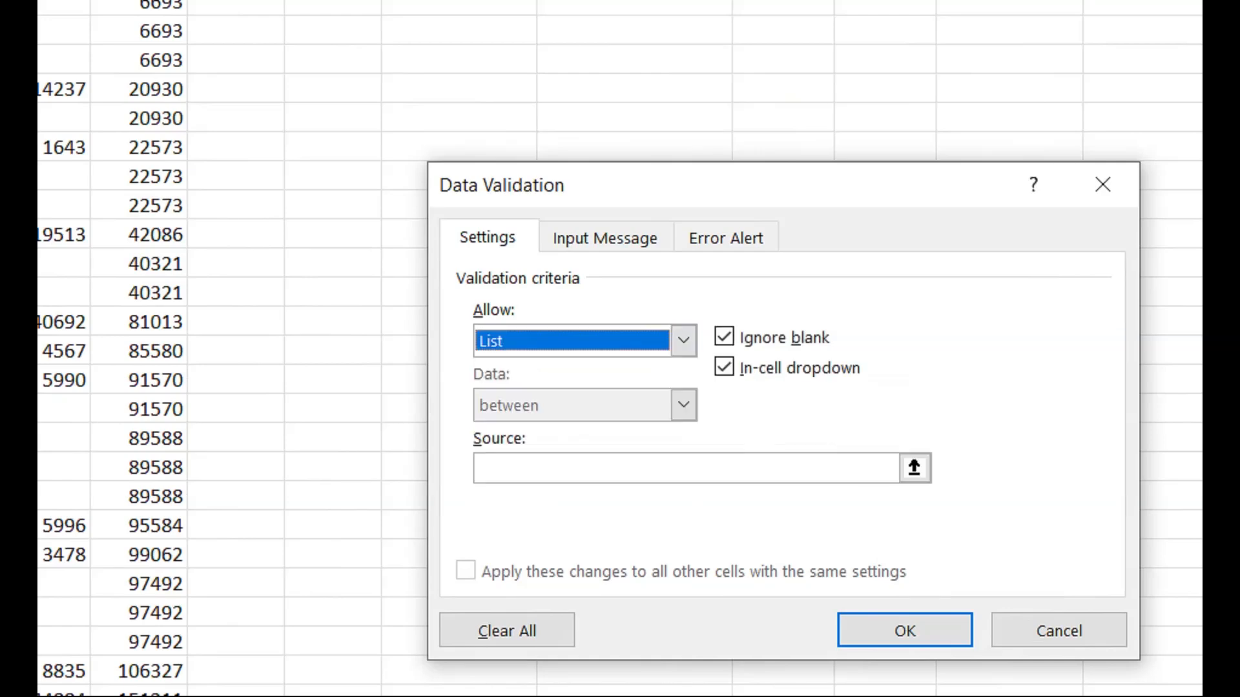
click(480, 468)
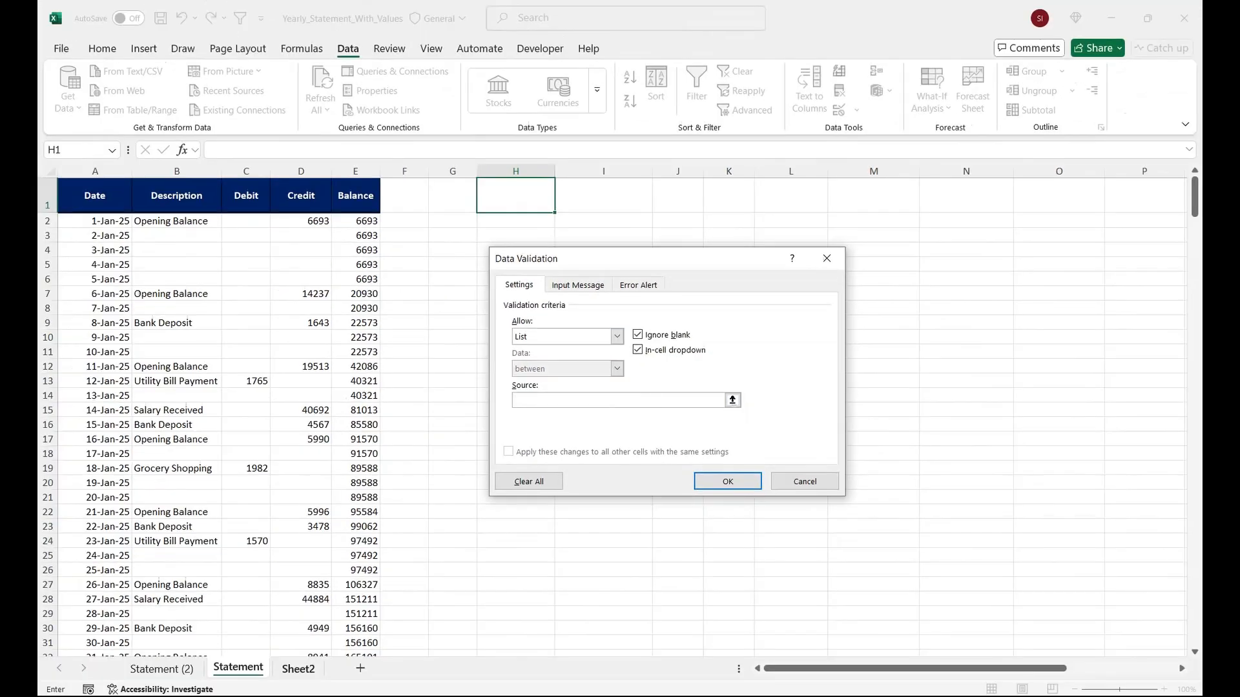
click(298, 667)
drag(77, 186, 97, 349)
key(Return)
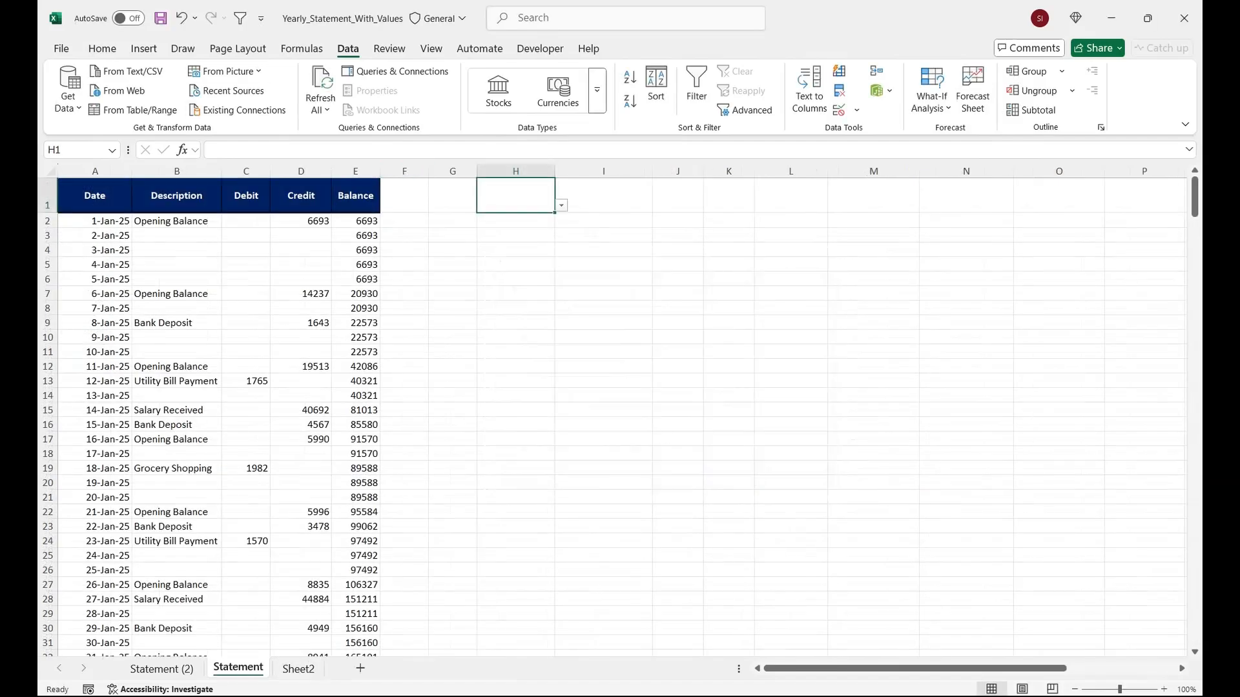
Step: Fill cell H1 with light green and set its font color to black
click(102, 48)
click(262, 101)
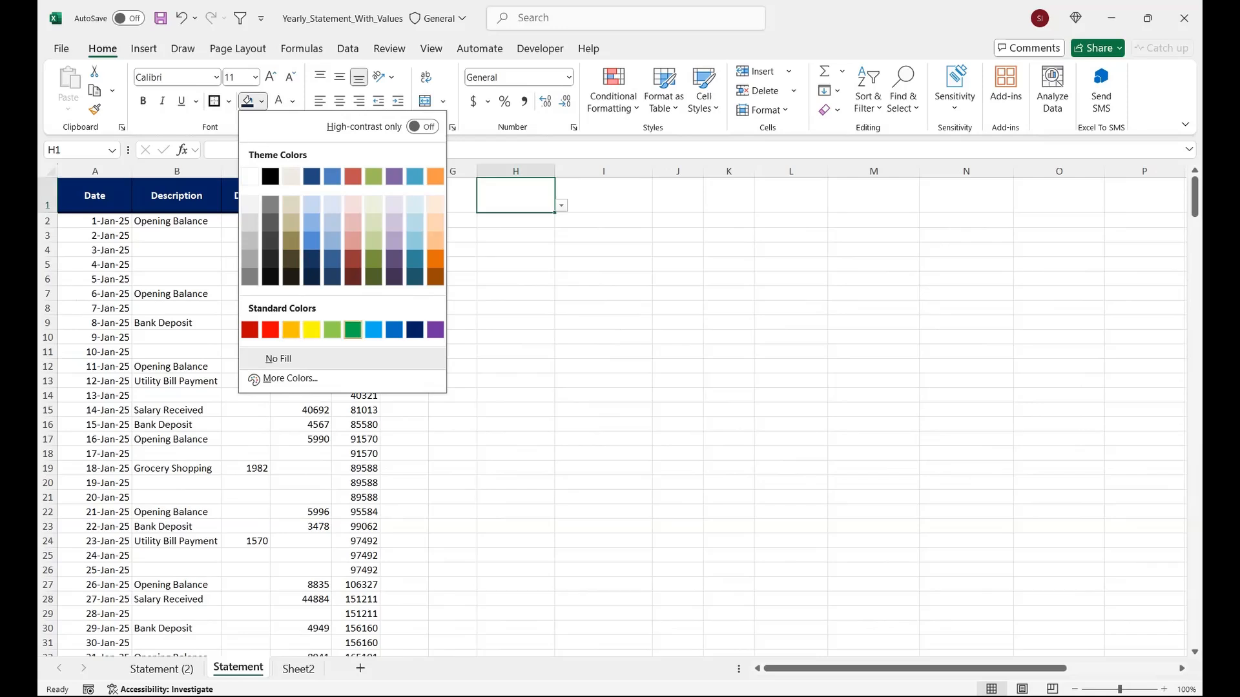
click(332, 329)
click(292, 101)
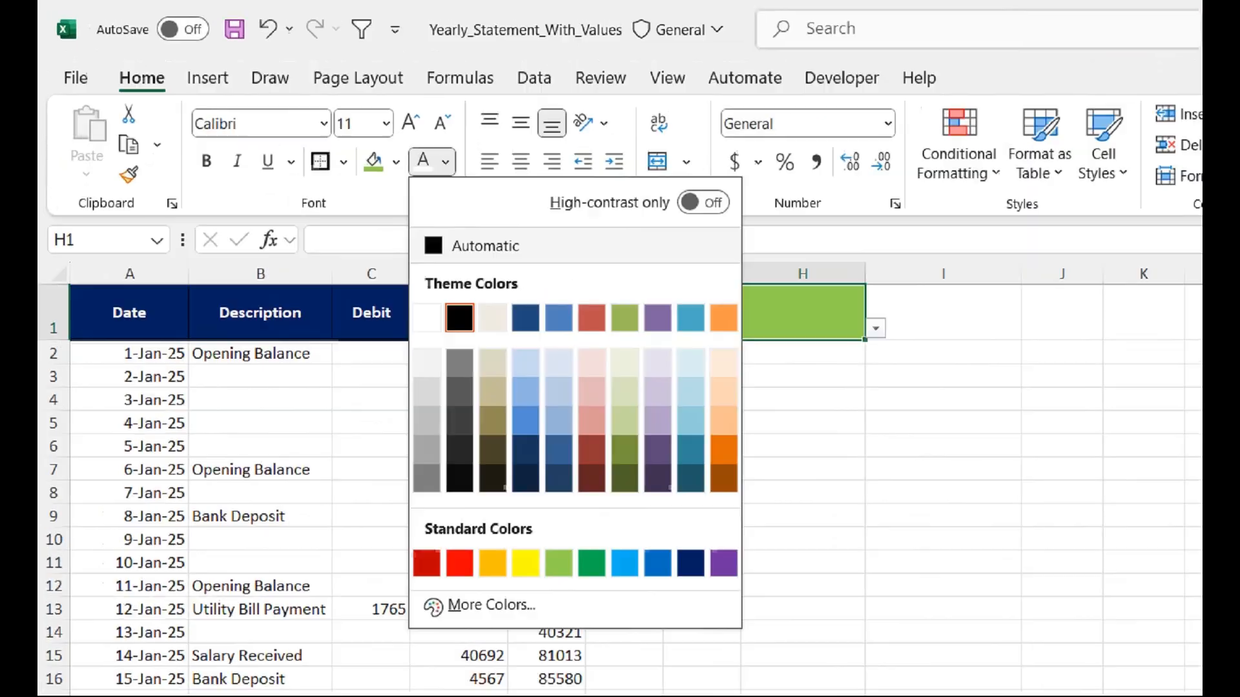
click(460, 319)
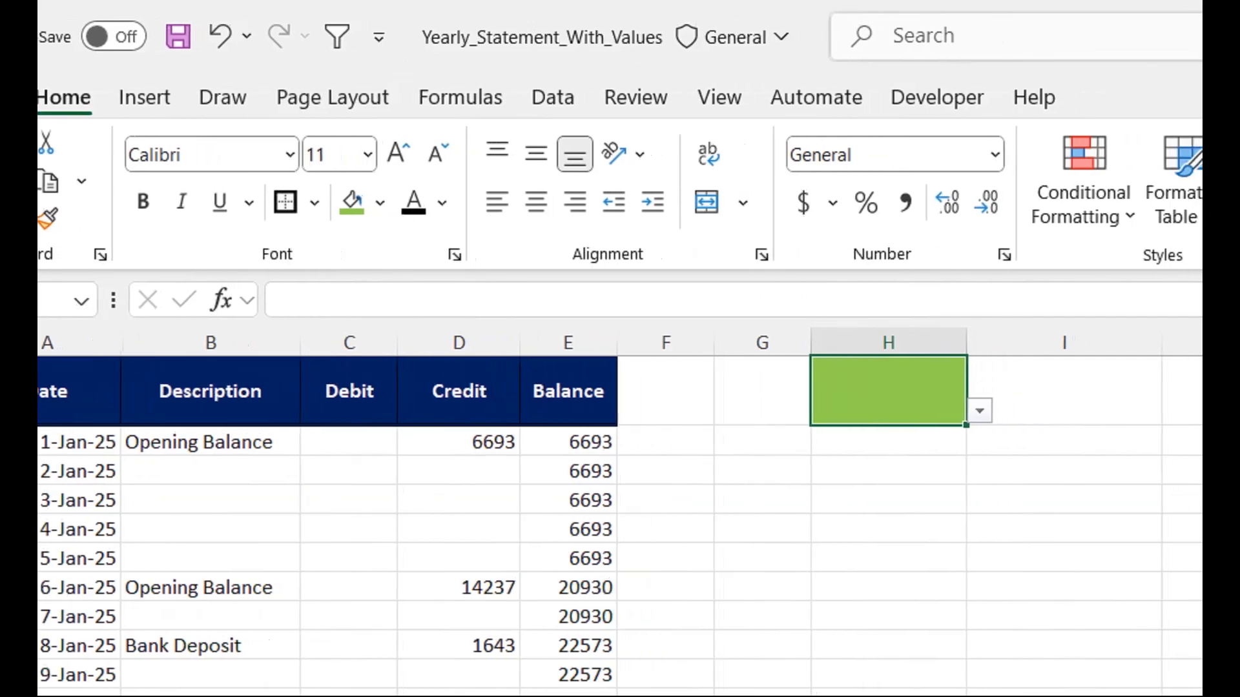
Step: Widen column H slightly, and merge and center cells H1:I1
drag(966, 342, 979, 342)
drag(904, 391, 1053, 391)
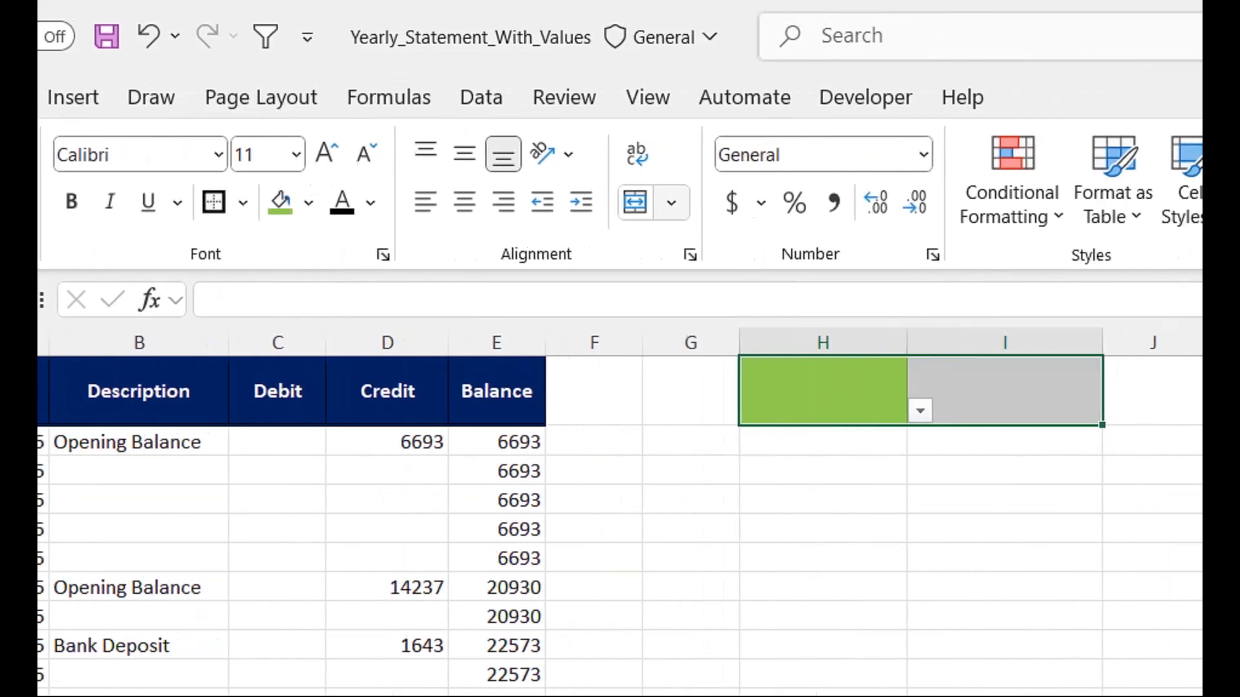
click(635, 202)
click(672, 202)
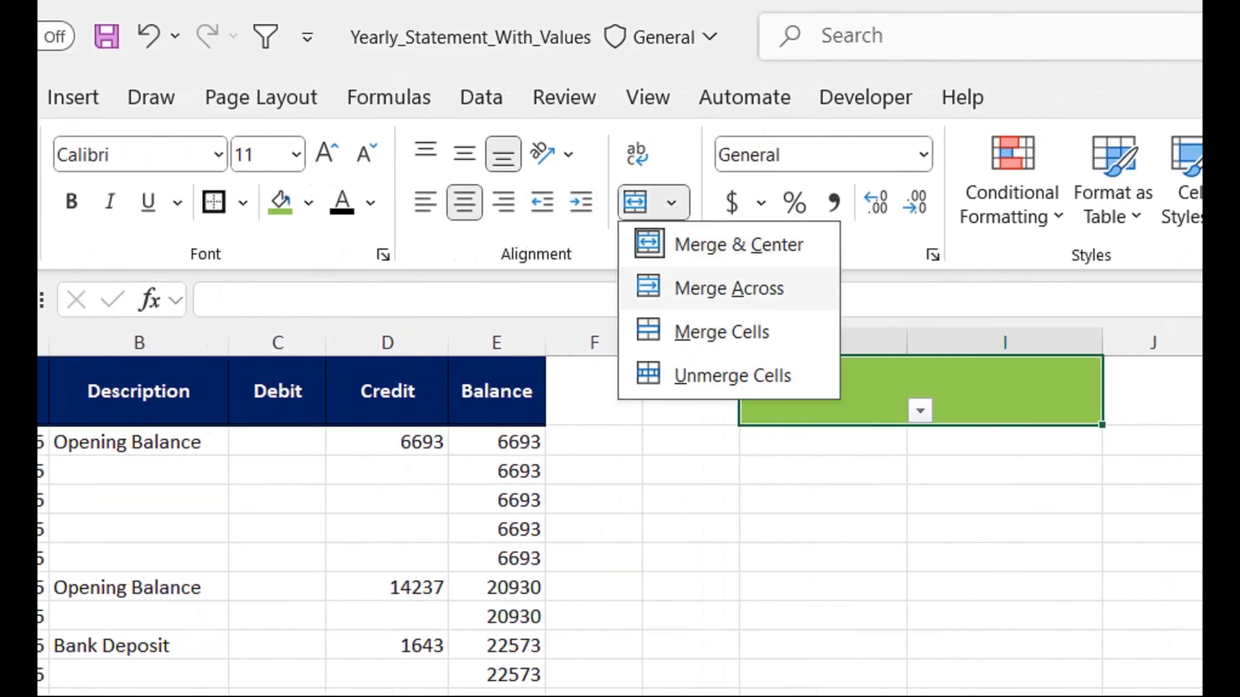
click(705, 202)
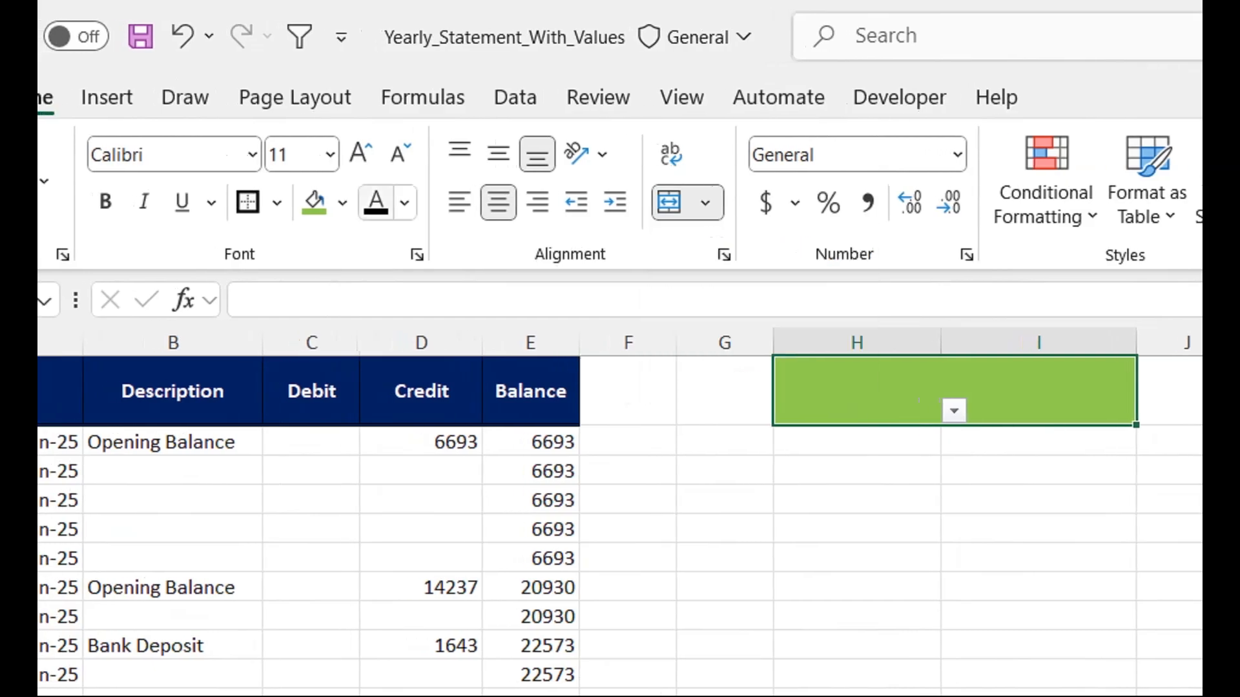
Step: Choose march in the month dropdown of the merged cell H1:I1
click(898, 387)
click(1017, 411)
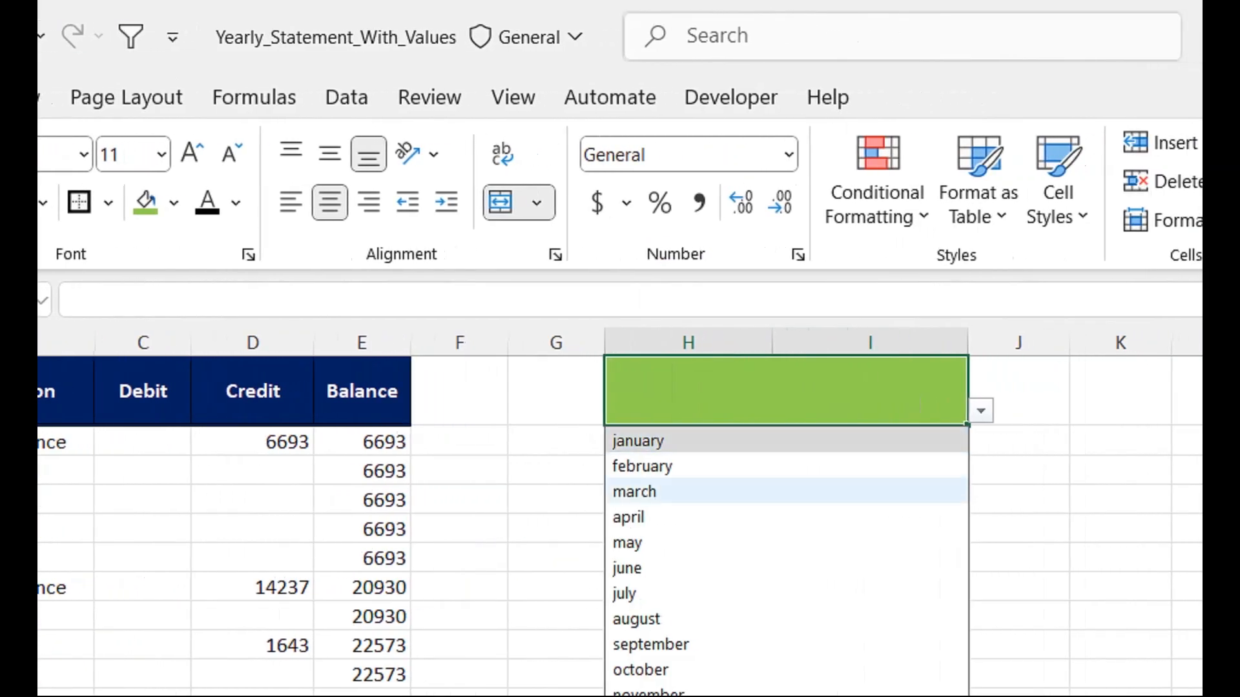
click(807, 491)
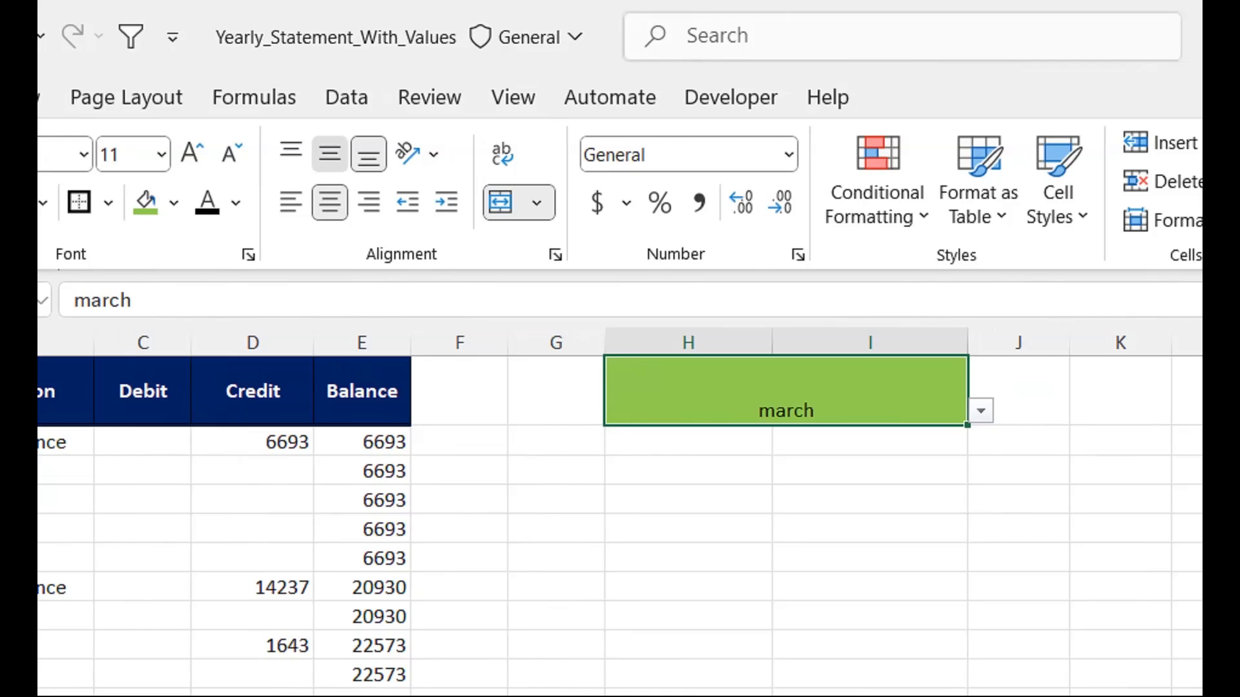
Step: Middle-align the month name in H1:I1 vertically and increase its font size to 24
click(330, 154)
click(192, 153)
click(192, 153)
click(192, 153)
click(191, 153)
click(271, 154)
click(271, 154)
click(270, 154)
click(271, 153)
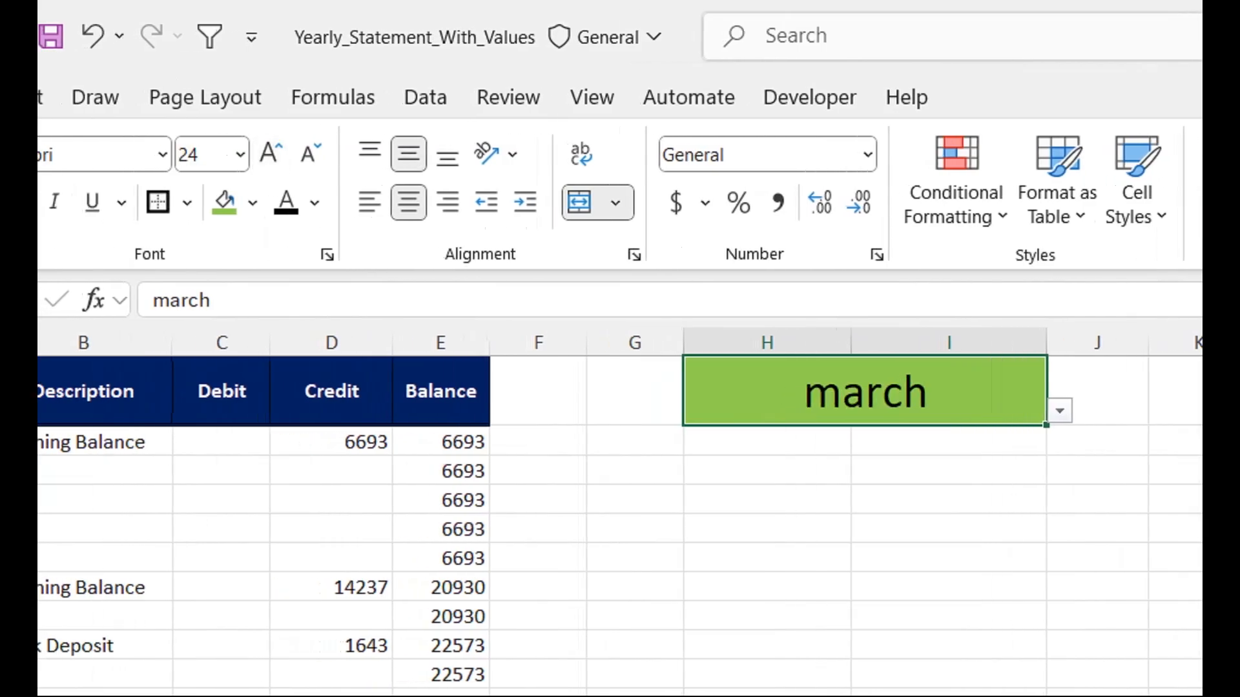
Step: Merge and center cells H2:H3, and fill the merged format across to column L
drag(768, 440, 767, 471)
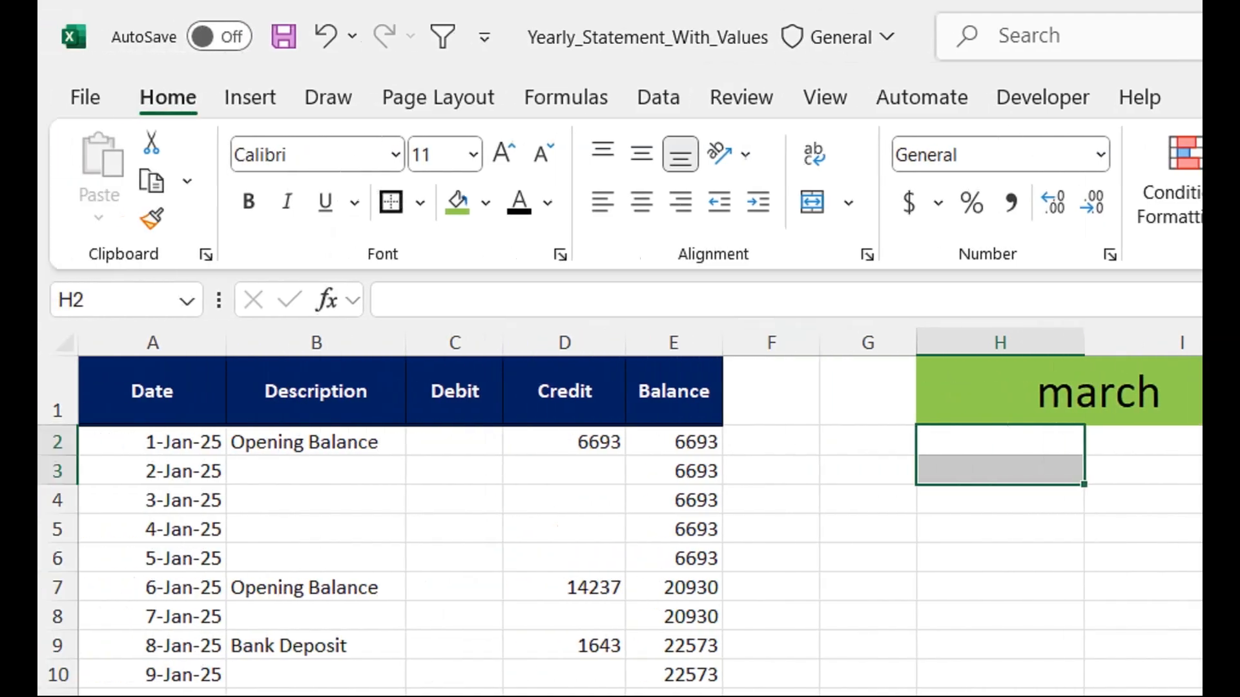
click(812, 202)
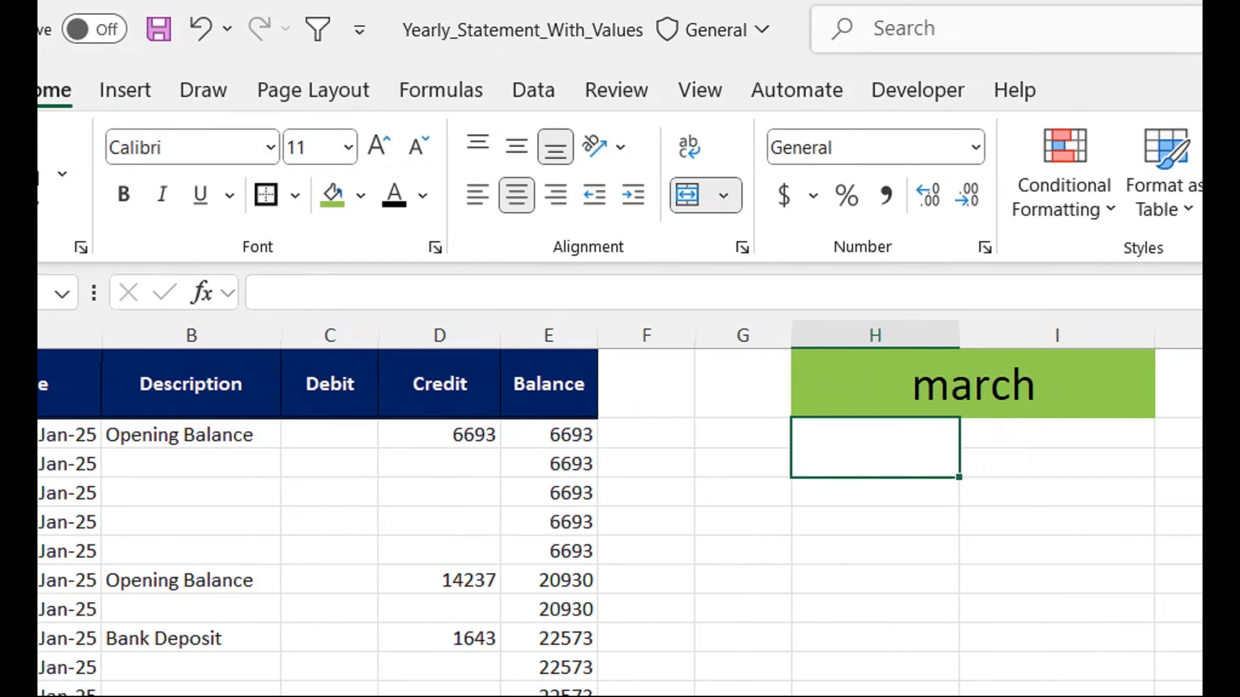
drag(985, 478, 1150, 477)
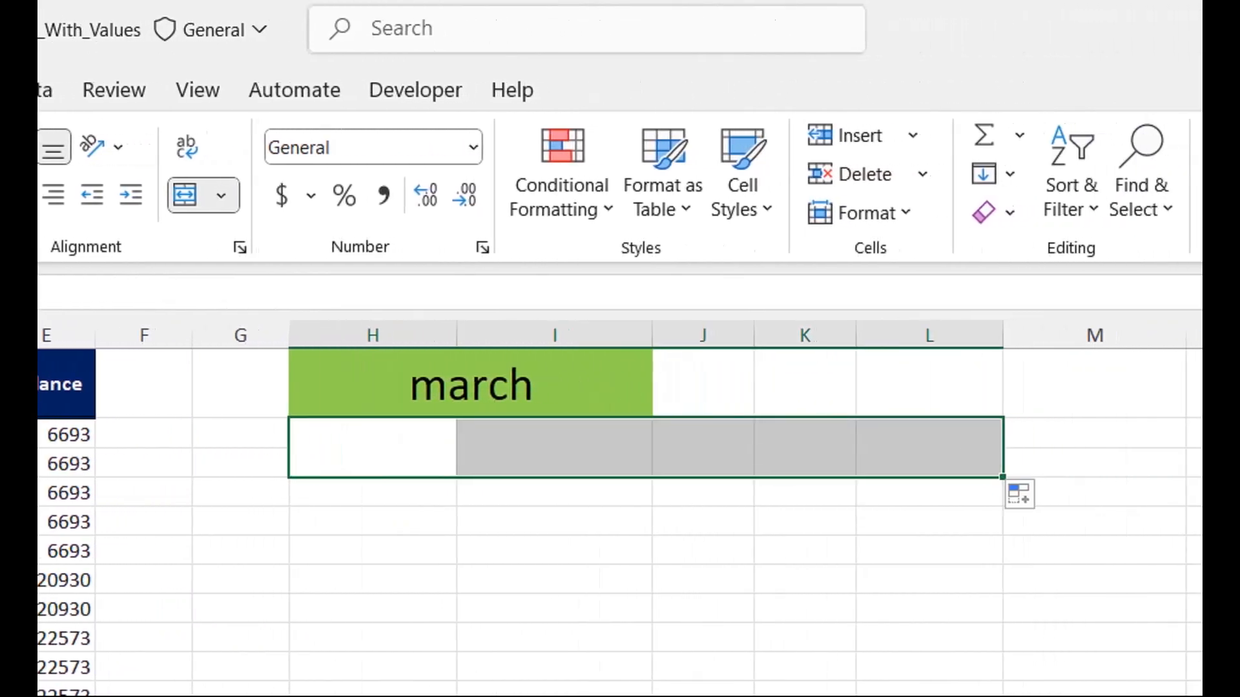
click(554, 448)
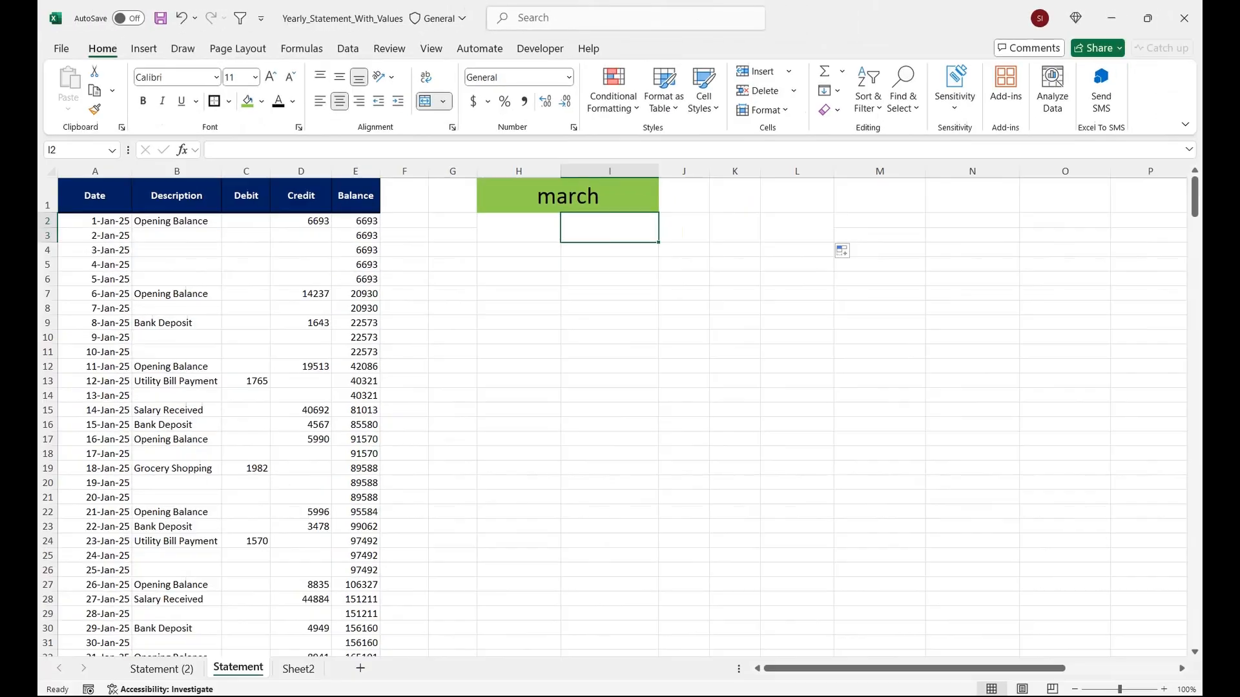
Step: Copy the statement headers in A1:E1 and paste them starting at cell H2
drag(355, 196, 94, 194)
key(ctrl+c)
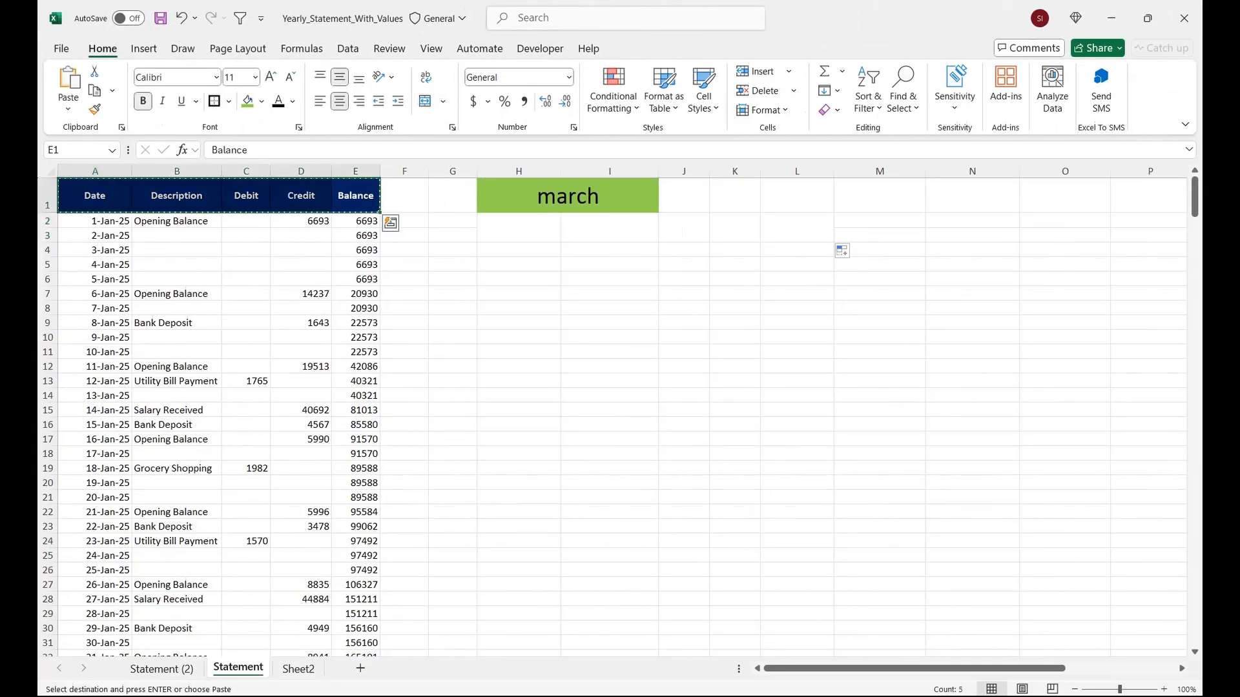
click(519, 228)
key(ctrl+v)
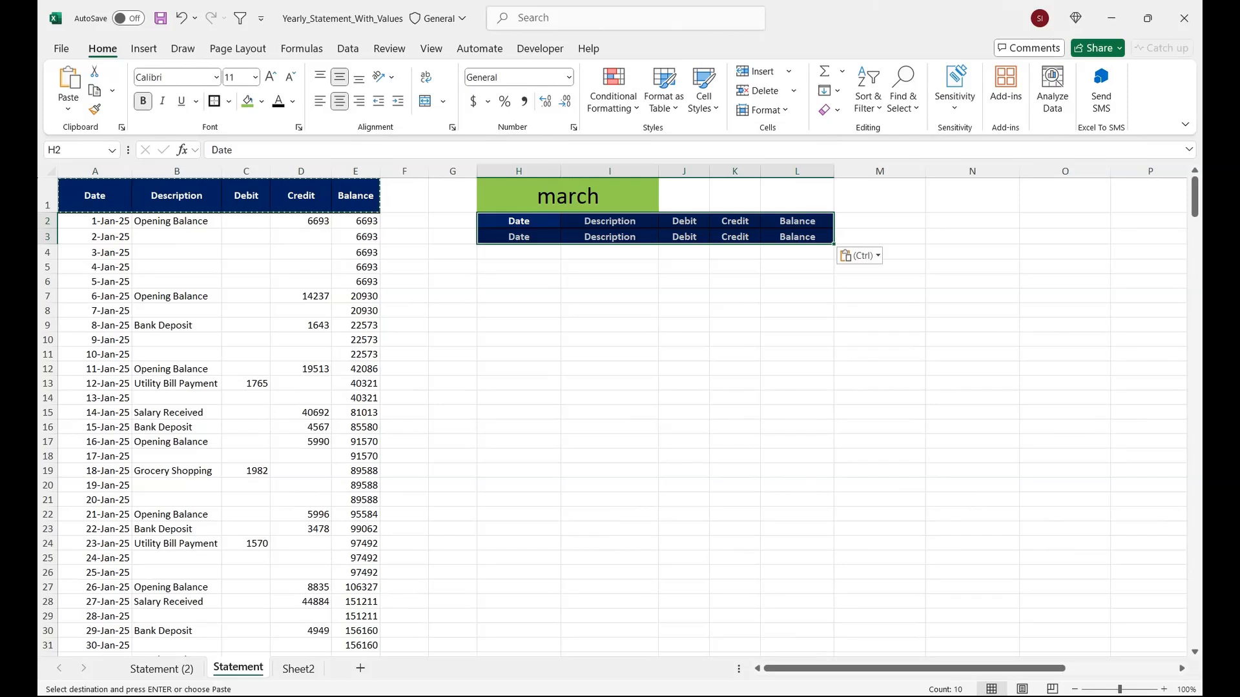
Step: Merge and center cells H2:H3, keeping only the upper Date header
click(519, 237)
drag(518, 221, 518, 237)
click(425, 102)
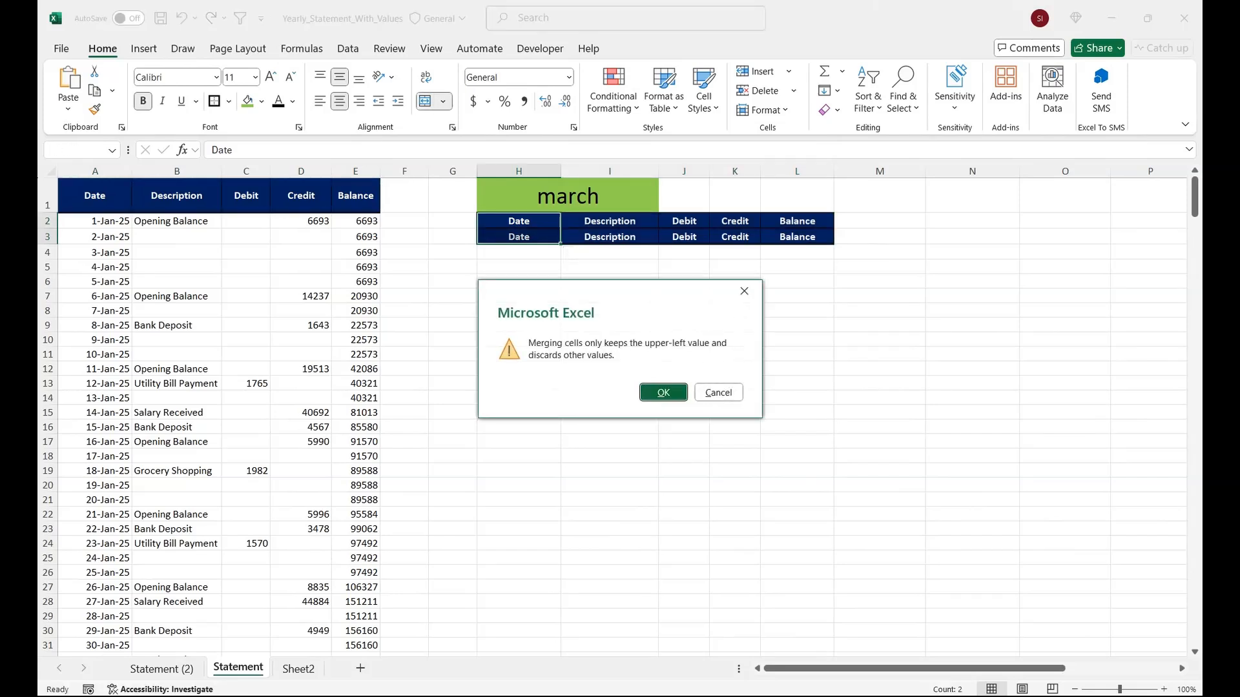
key(Return)
Step: Copy the merged Date header's format onto the Description, Debit, Credit and Balance headers in I2:L3
click(95, 110)
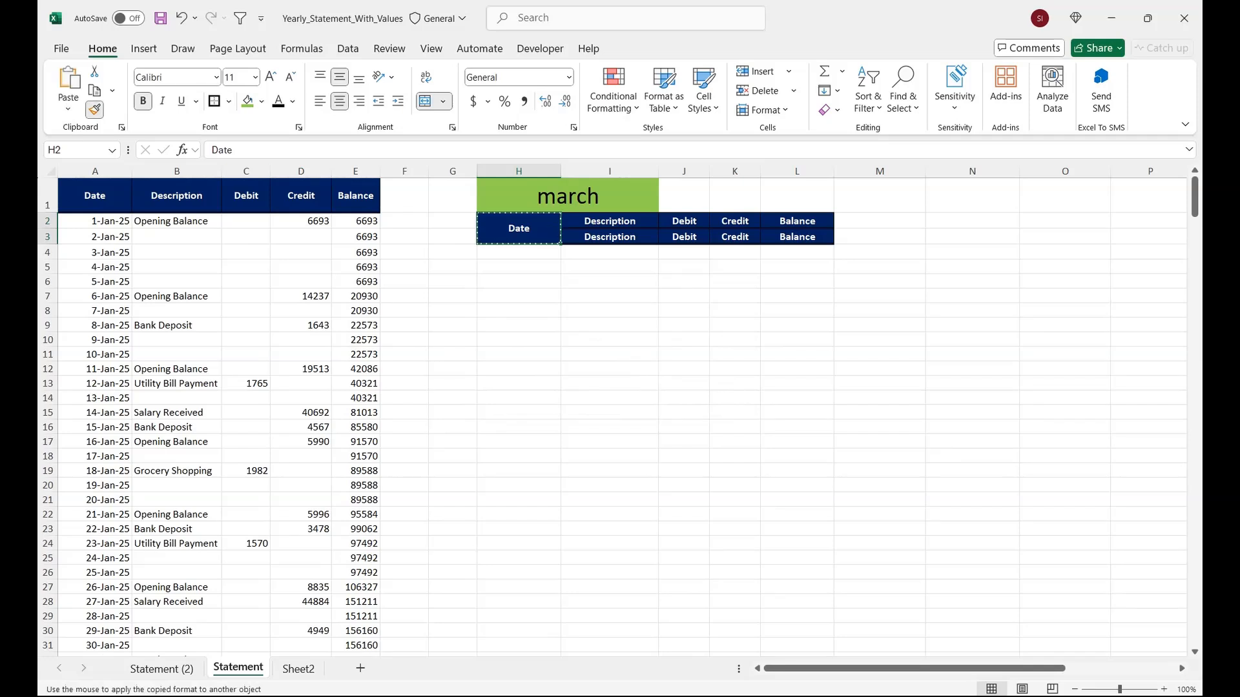
click(610, 222)
click(684, 221)
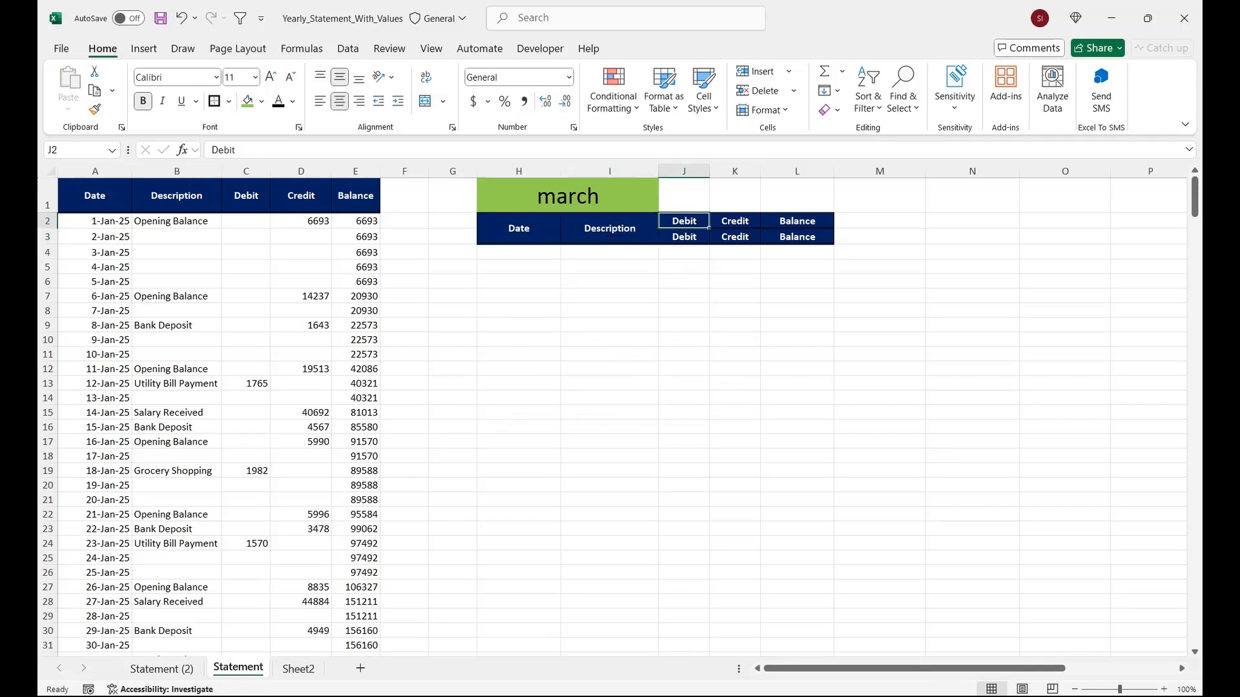
click(610, 229)
double_click(95, 110)
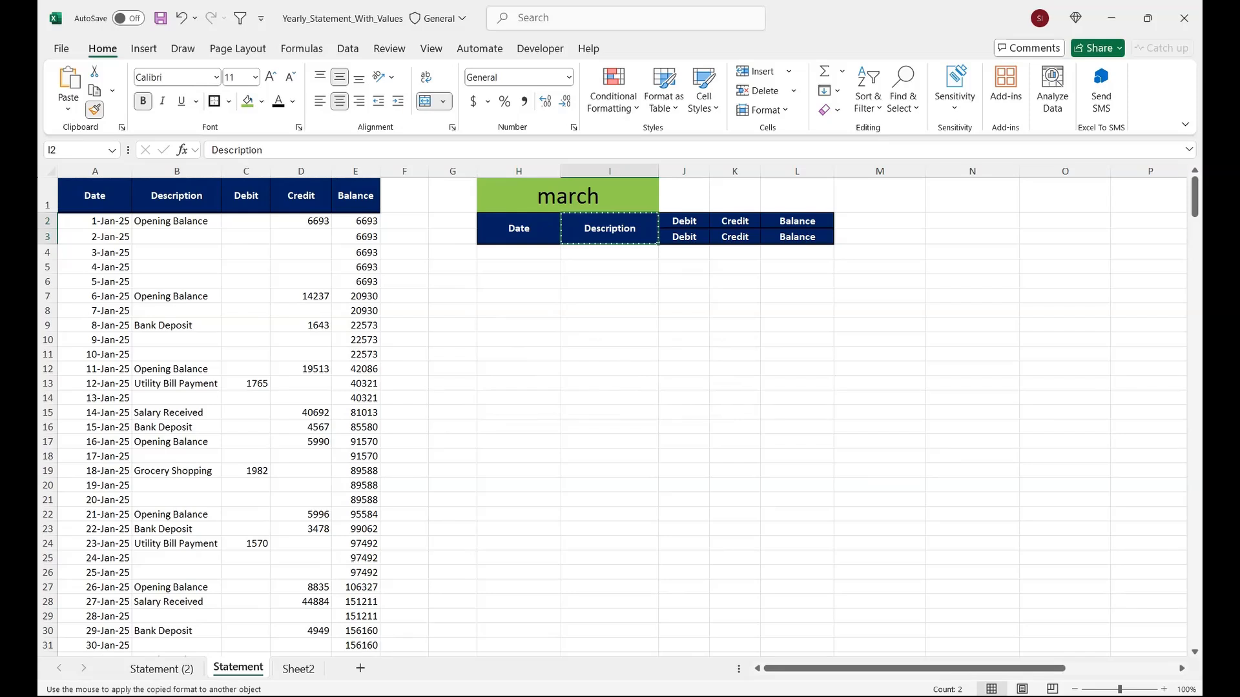
click(684, 229)
click(735, 228)
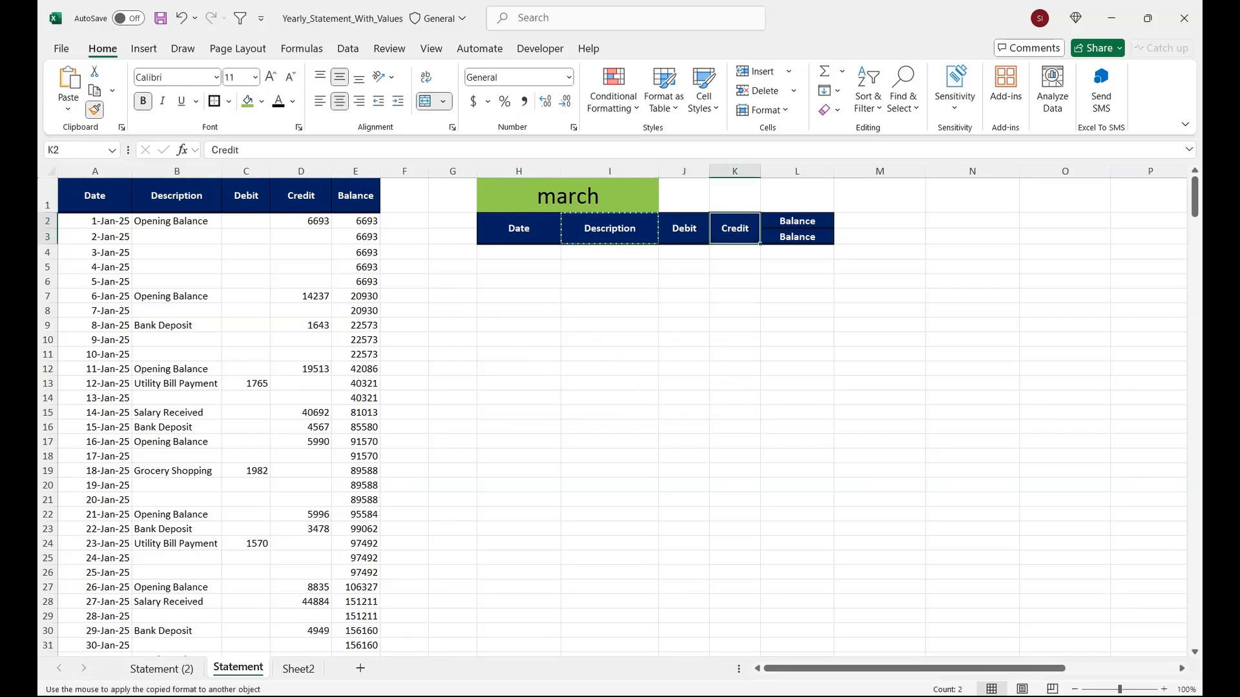
click(797, 228)
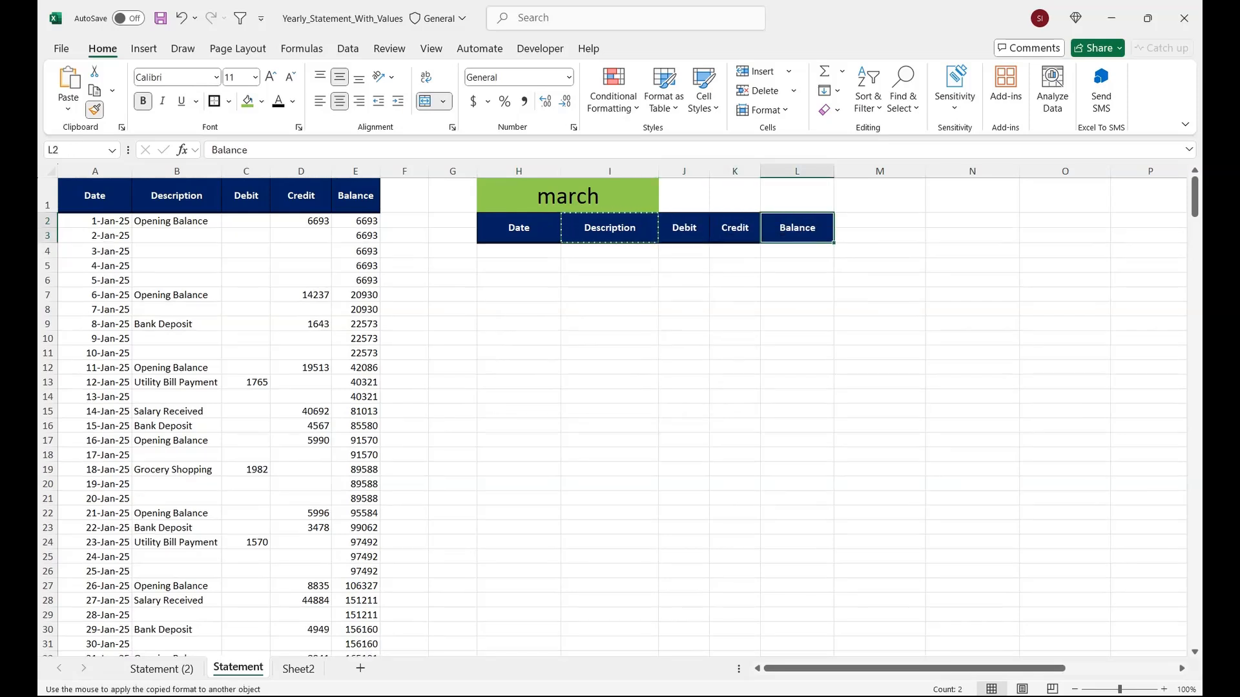
key(Escape)
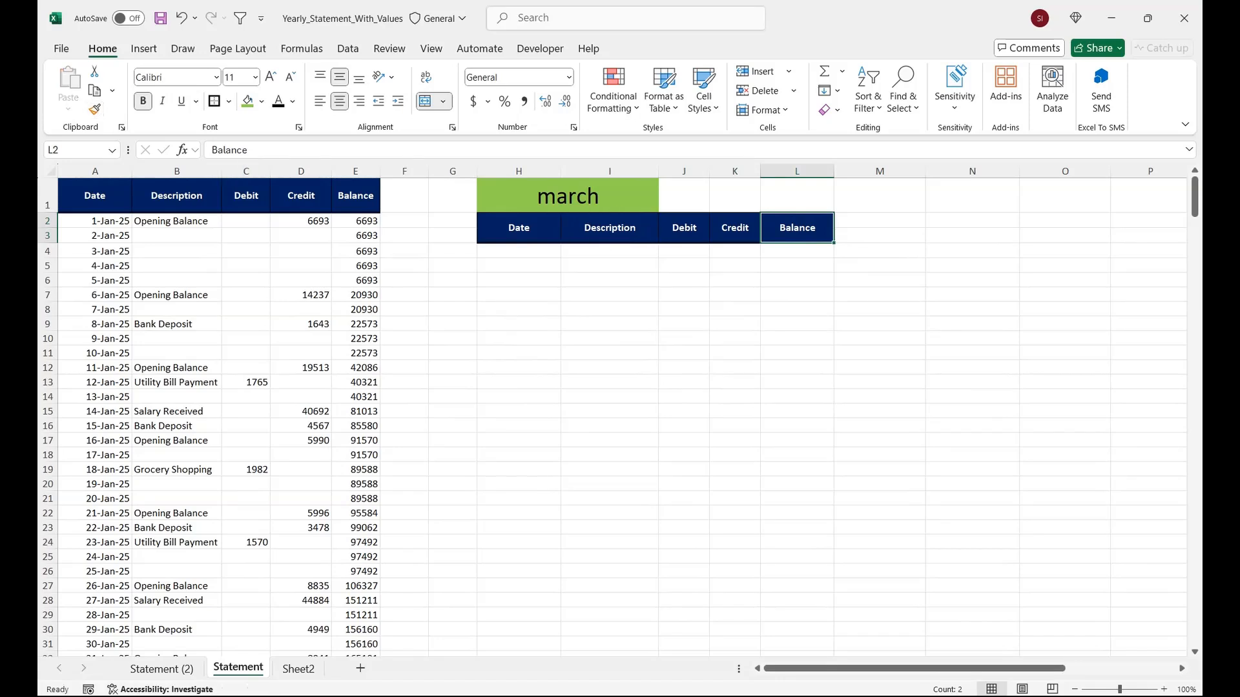
Step: Fill the merged month cell H1:I1 with yellow
click(518, 251)
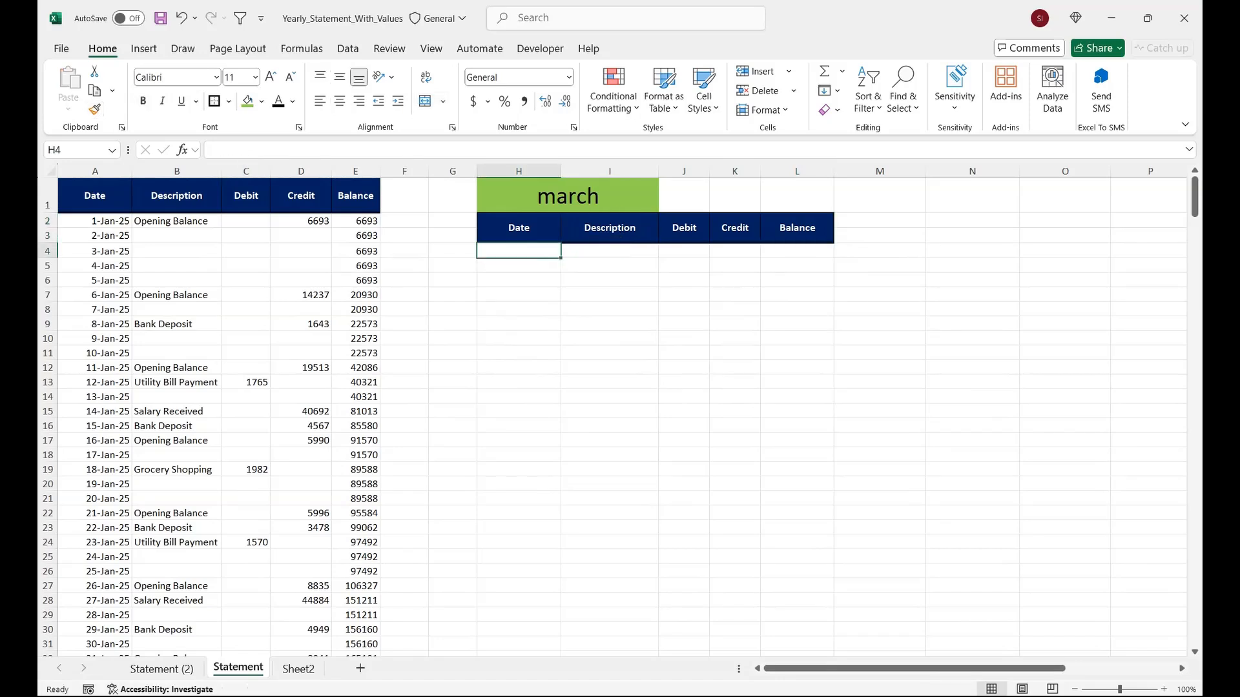
click(568, 196)
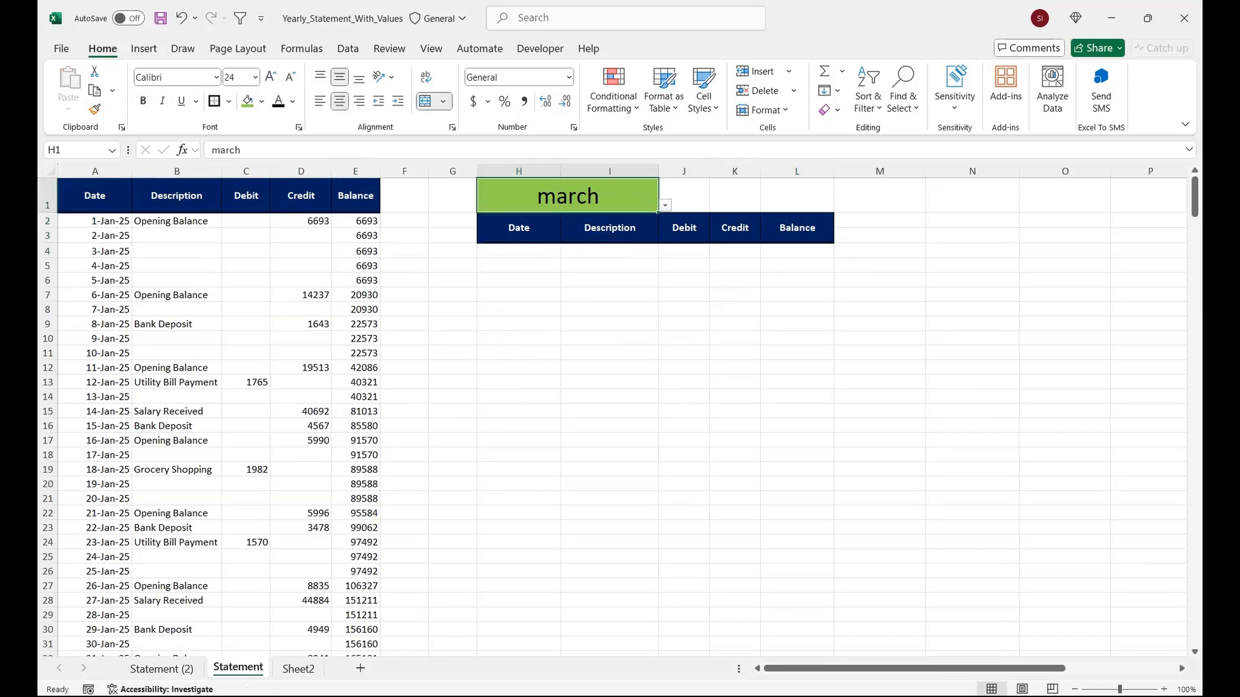
click(262, 101)
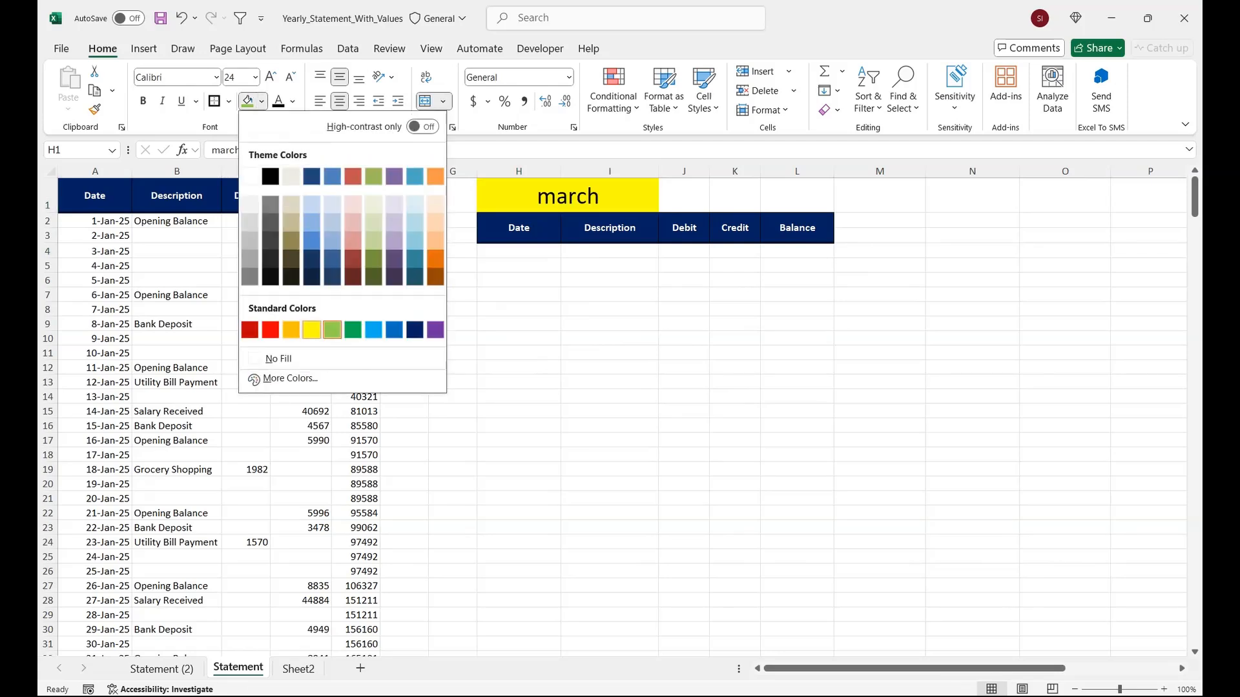
click(311, 330)
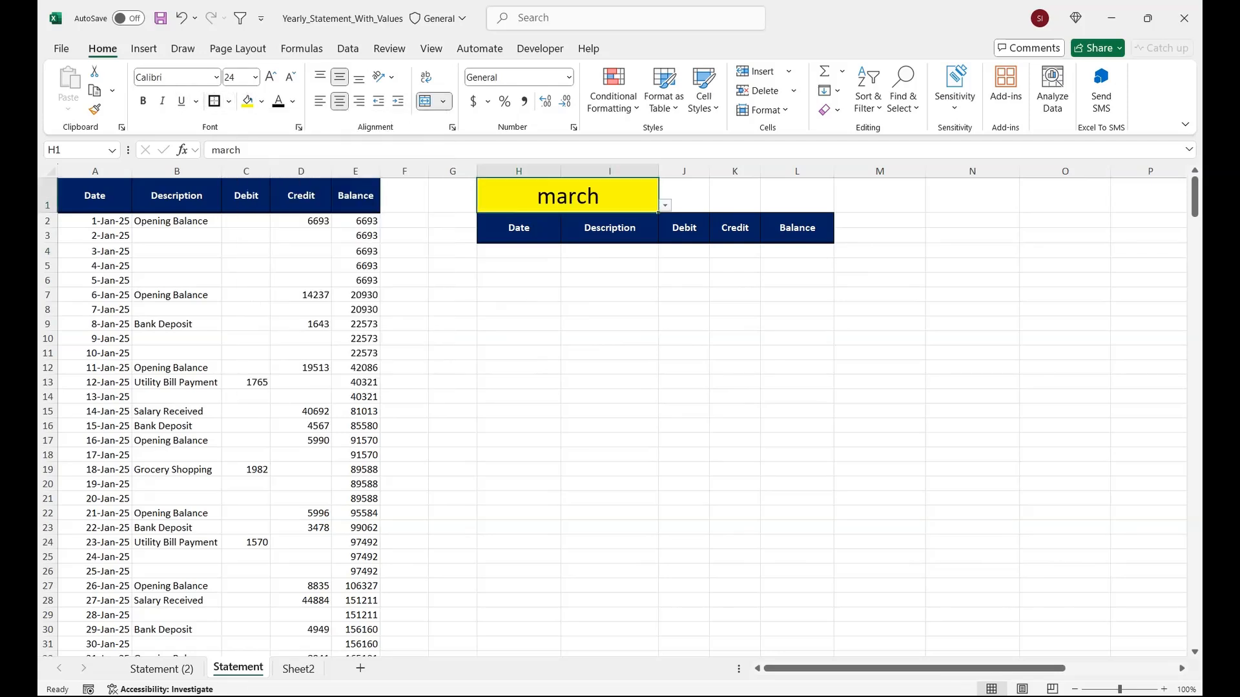
Step: Begin a formula in H4 with IF(FILTER( and set the filter array to A2:B366
click(518, 251)
text(=f)
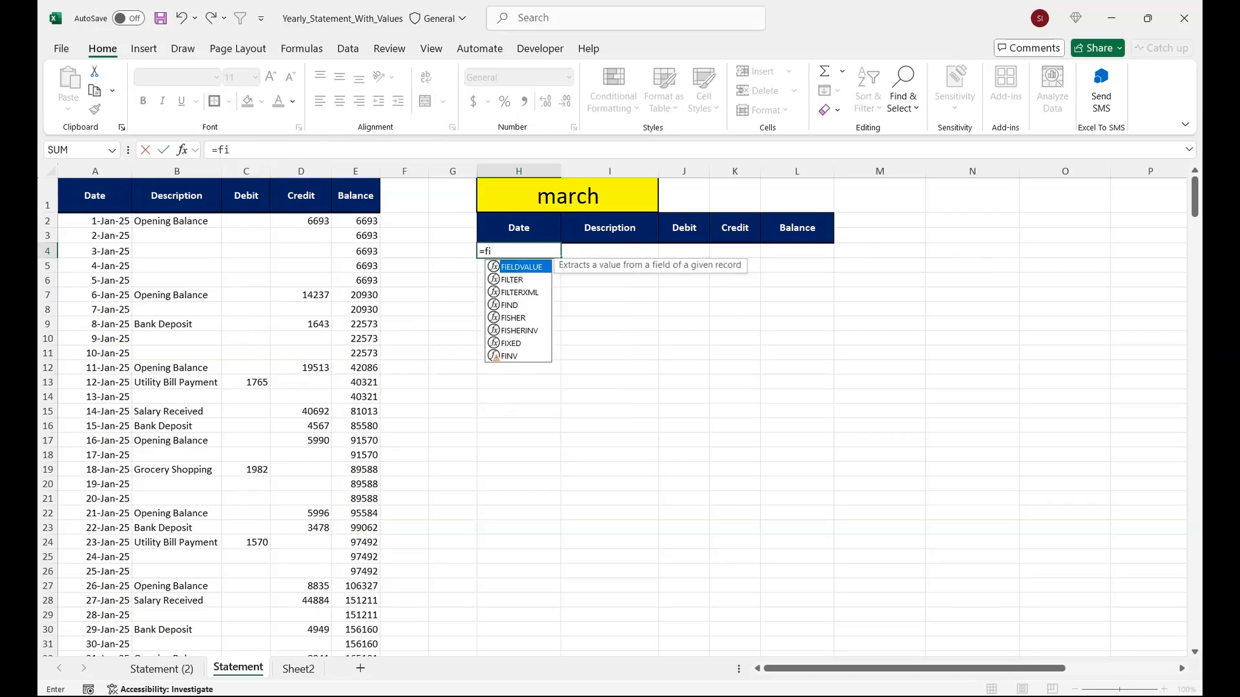
key(BackSpace)
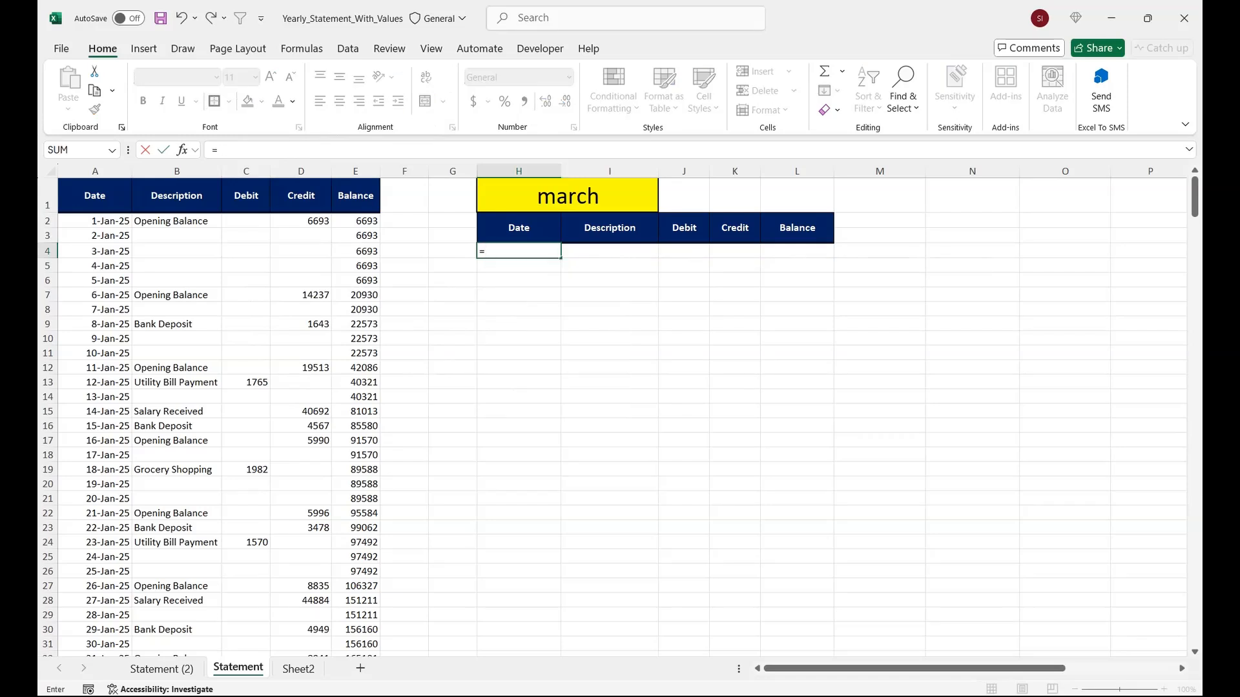
text(IF(FILTER()
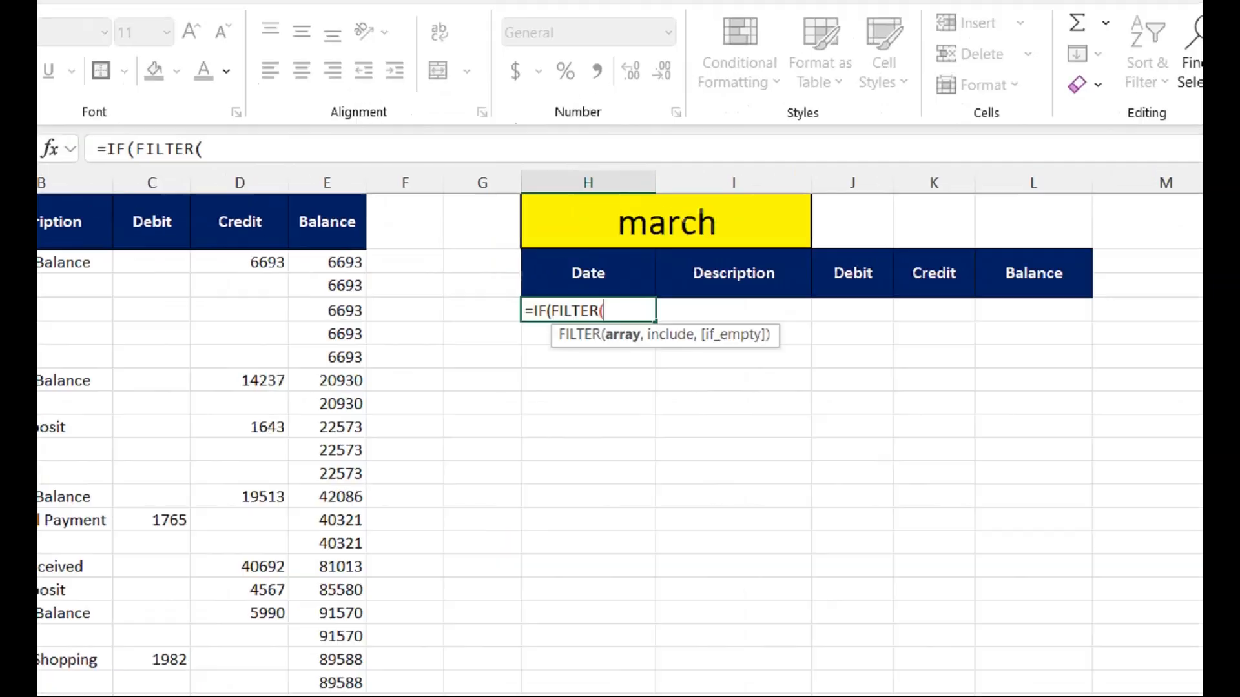
click(95, 221)
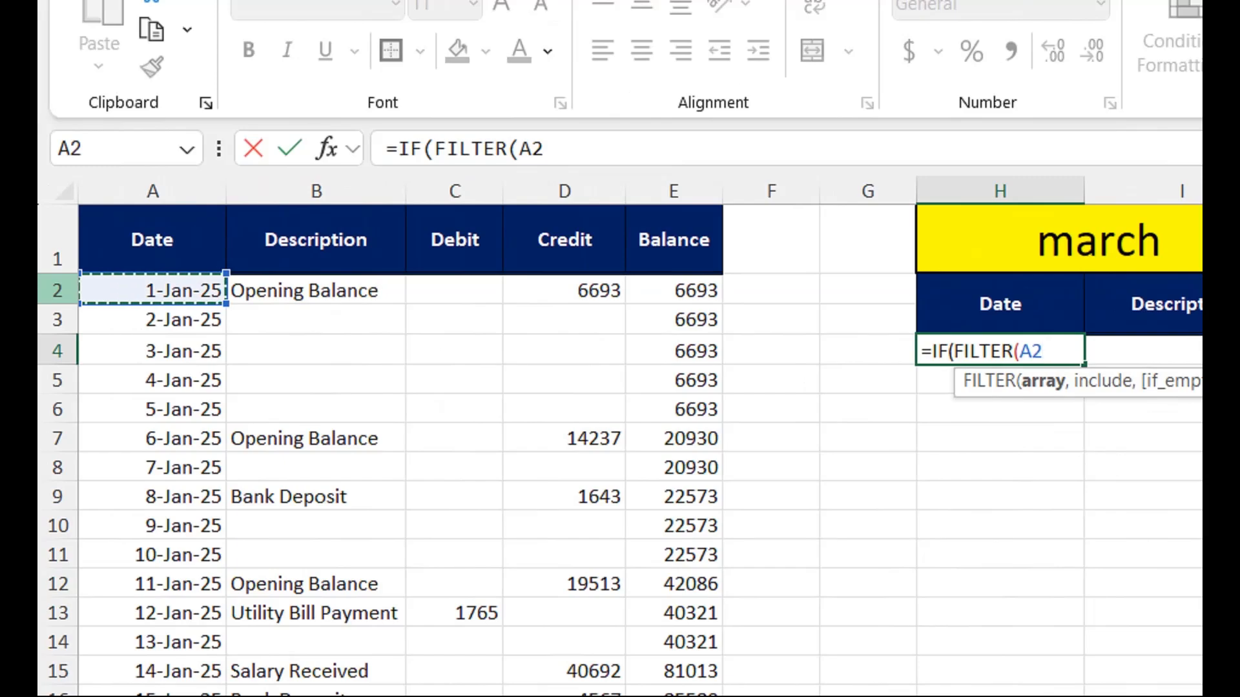
key(shift+Right)
key(ctrl+shift+Down)
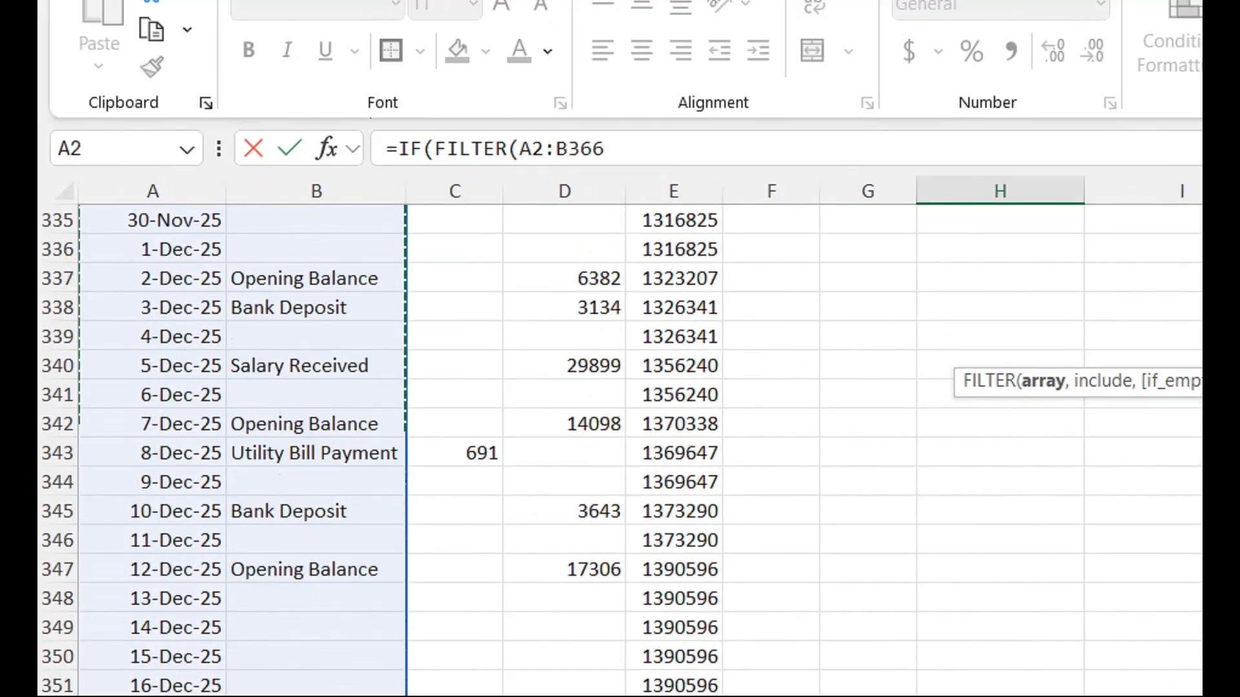
text(,)
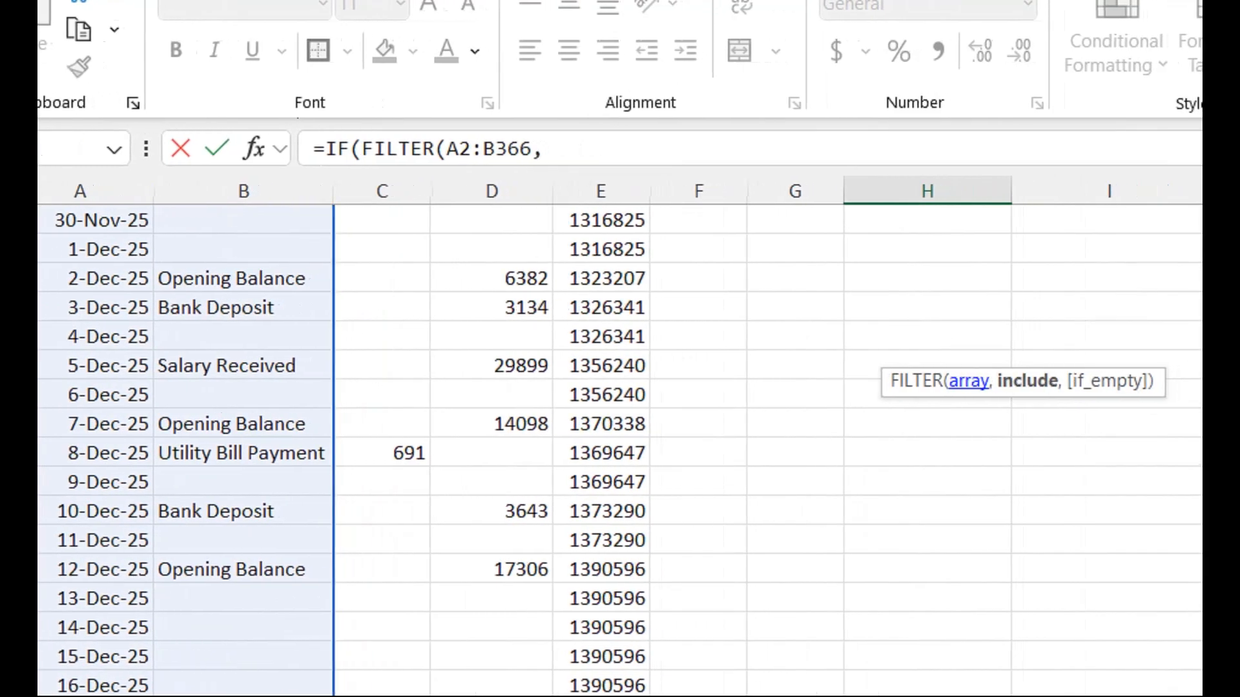
Step: Add MONTH of the date range A2:A366 as the start of the FILTER include condition
text(mont)
key(Tab)
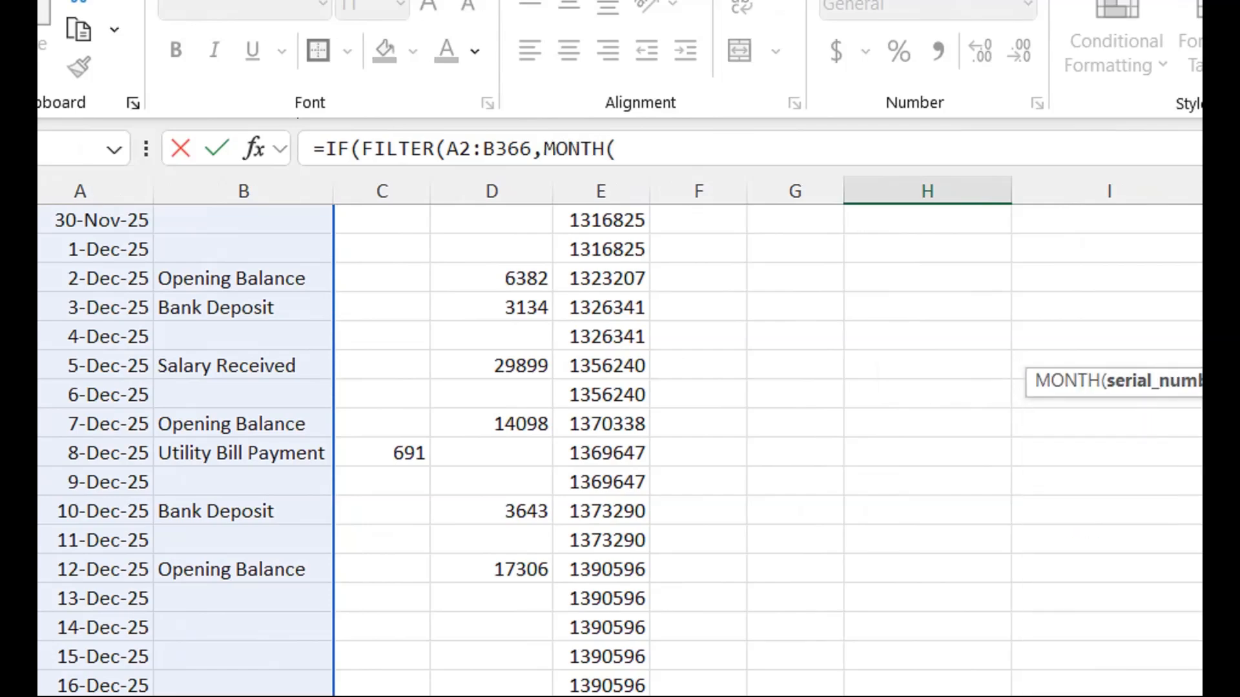
click(97, 249)
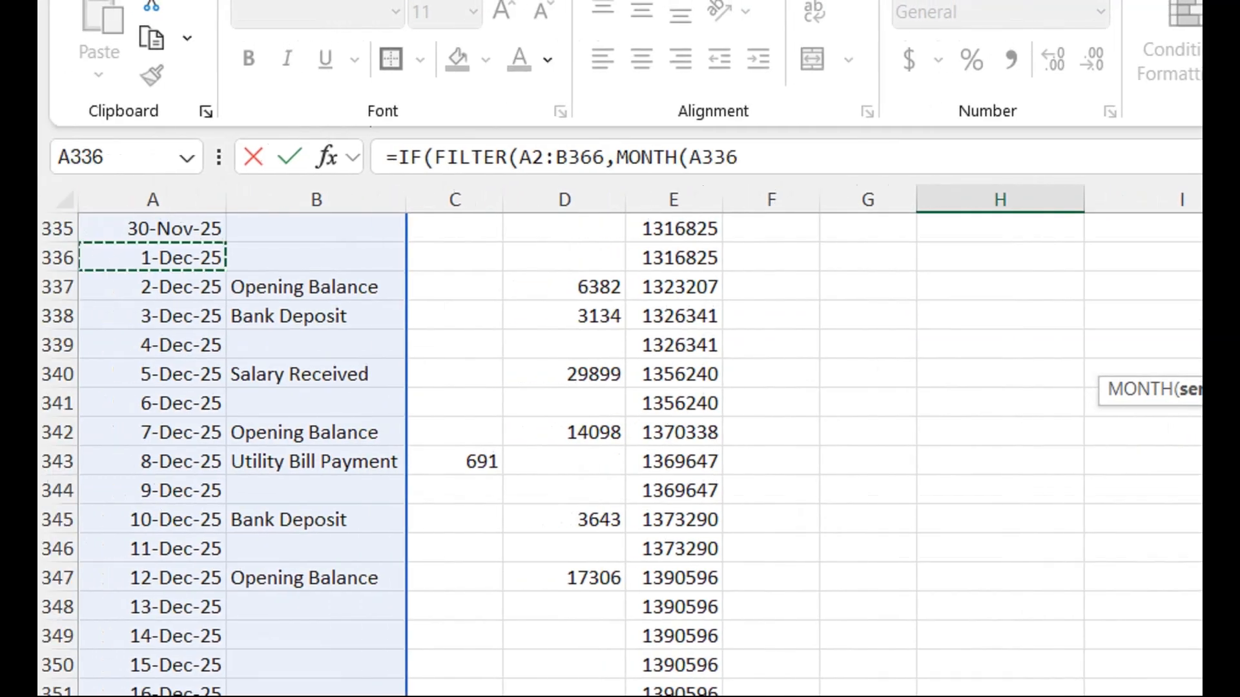
key(ctrl+Up)
key(Down)
key(ctrl+shift+Down)
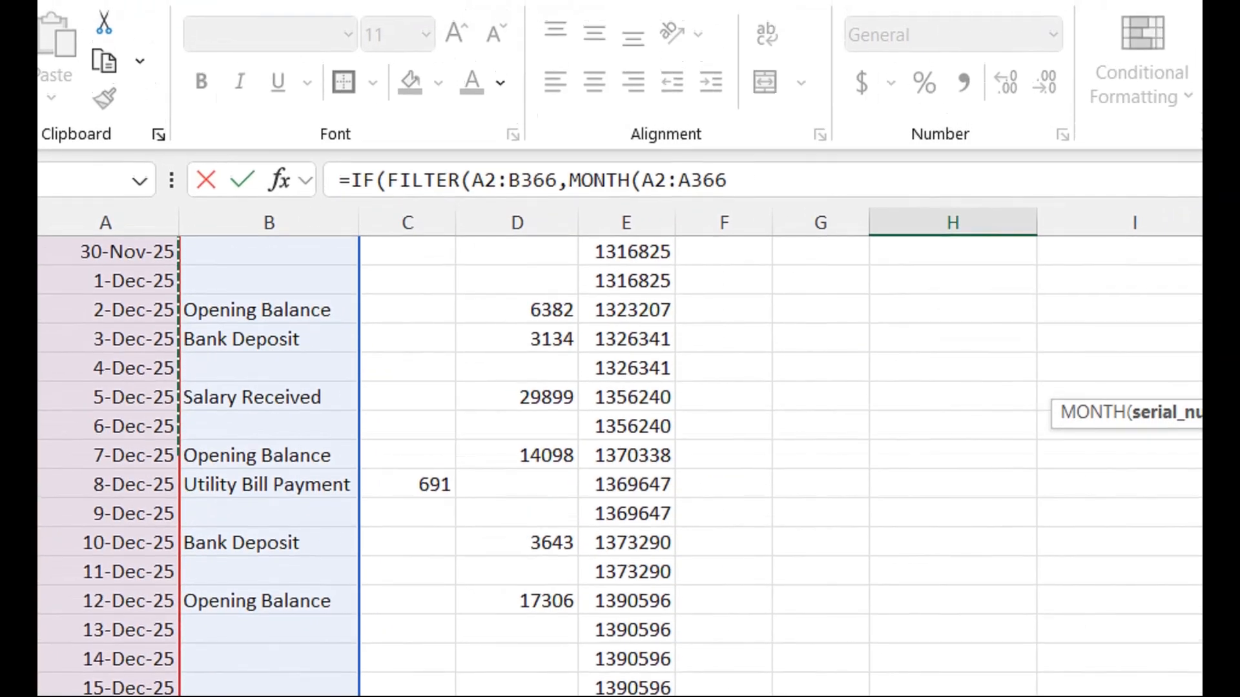
Step: Complete the include condition by comparing it with MONTH(1&H1), and close the FILTER function
text()=month)
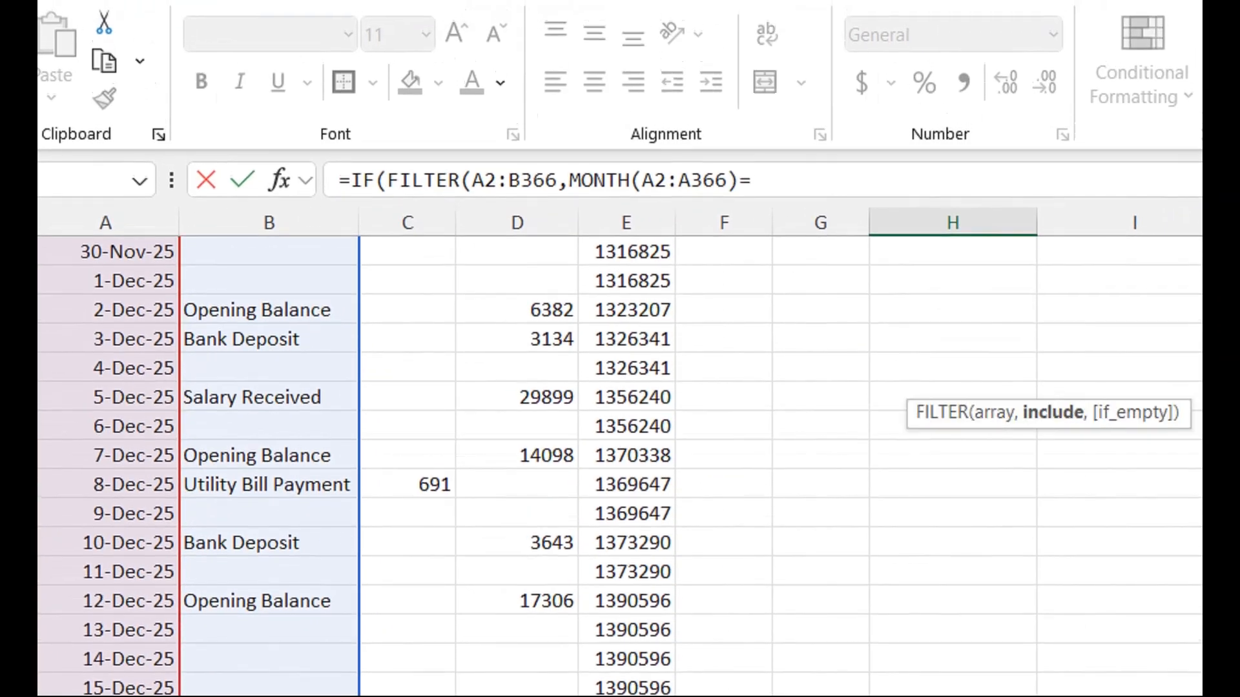
key(Tab)
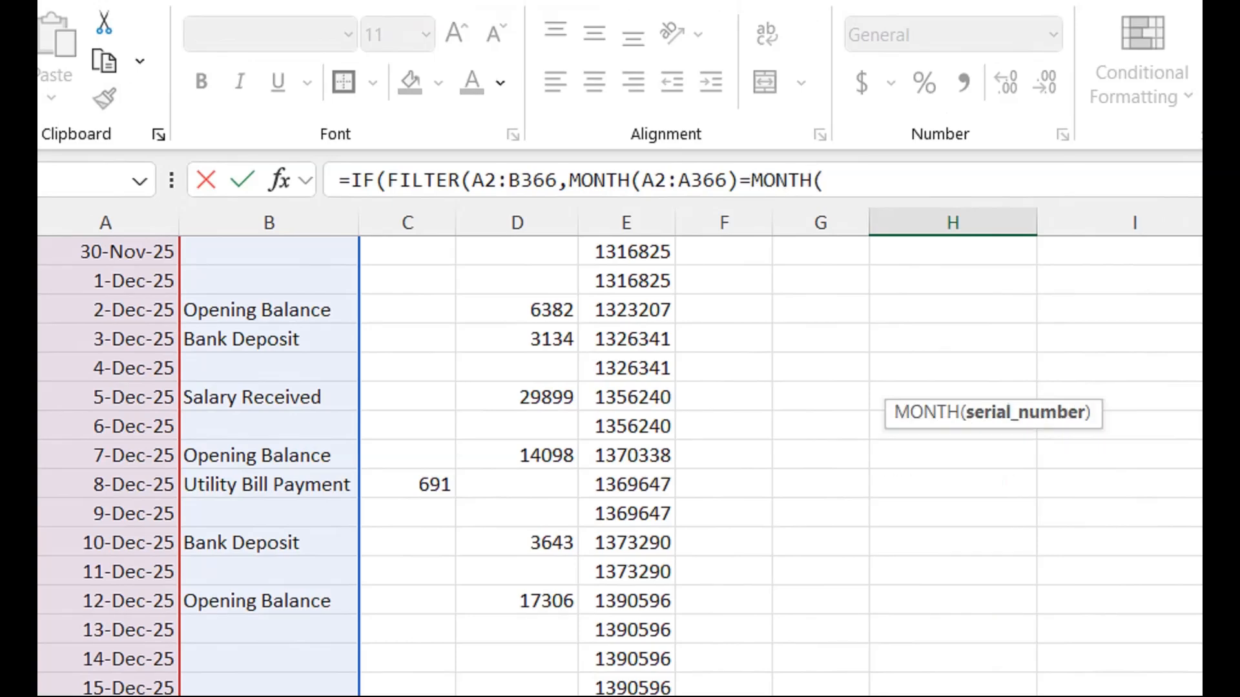
text(1&)
scroll(620, 465, up, 20)
click(1034, 271)
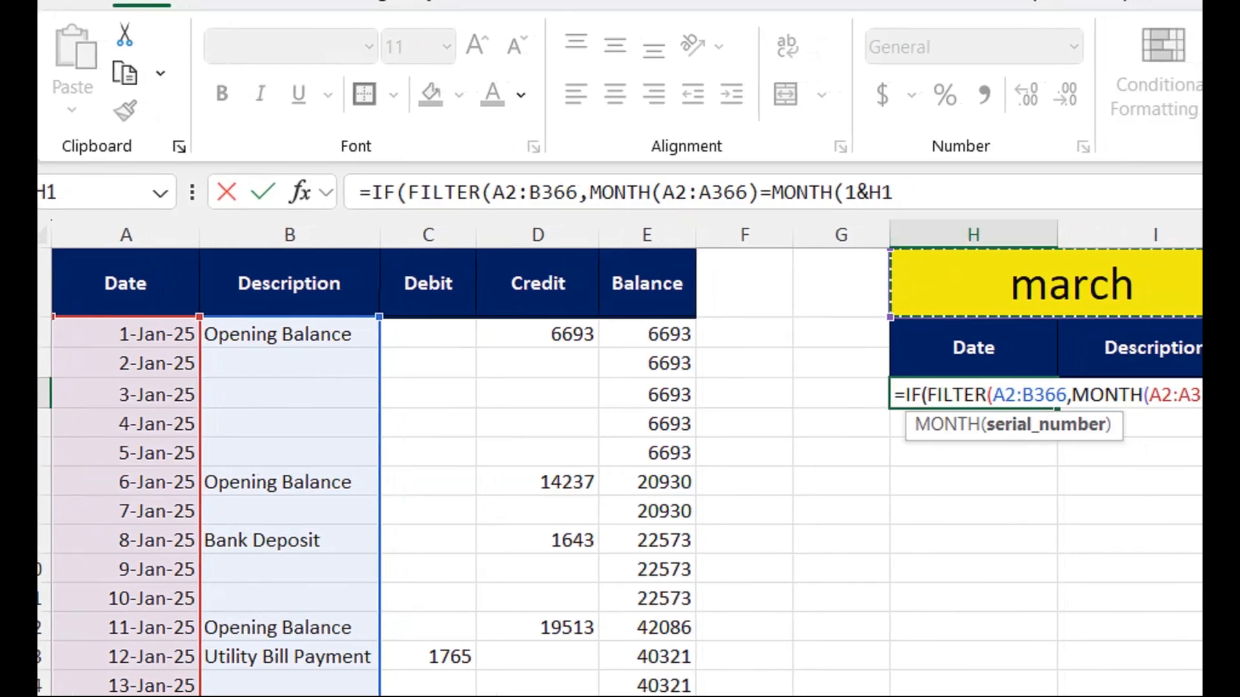
text())
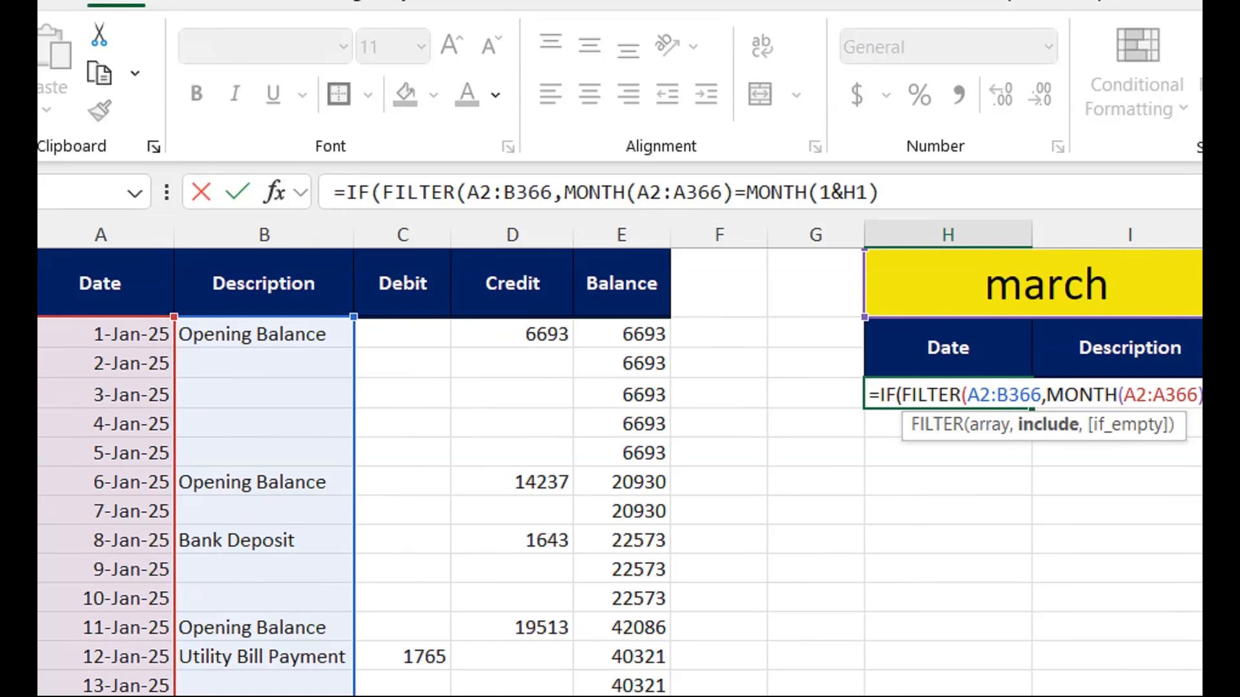
text())
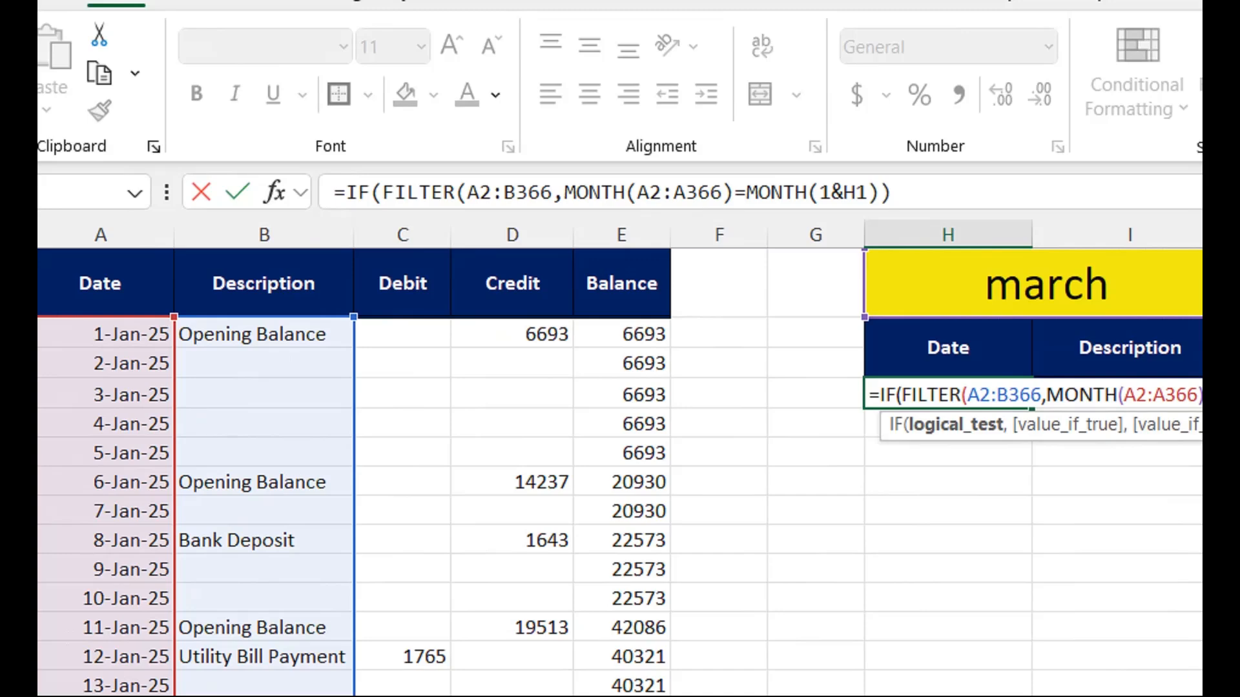
Step: Remove the outer IF from the H4 formula and enter it as a plain FILTER formula
click(382, 193)
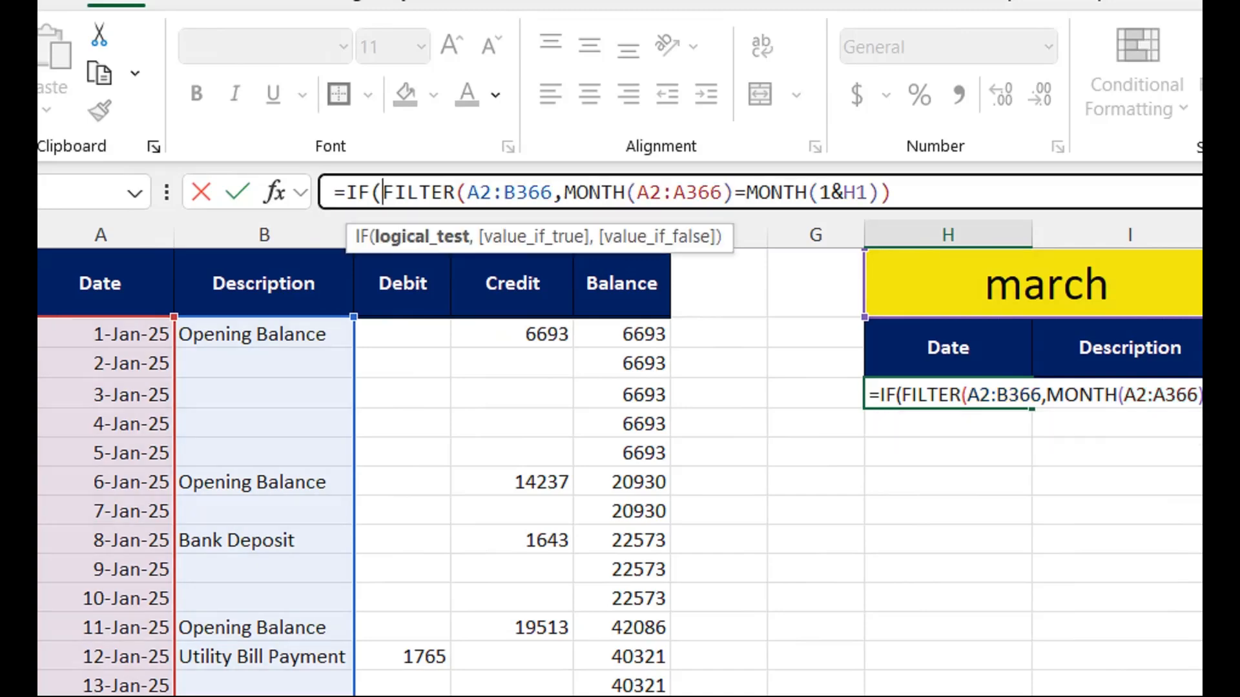
key(BackSpace)
key(BackSpace)
key(BackSpace)
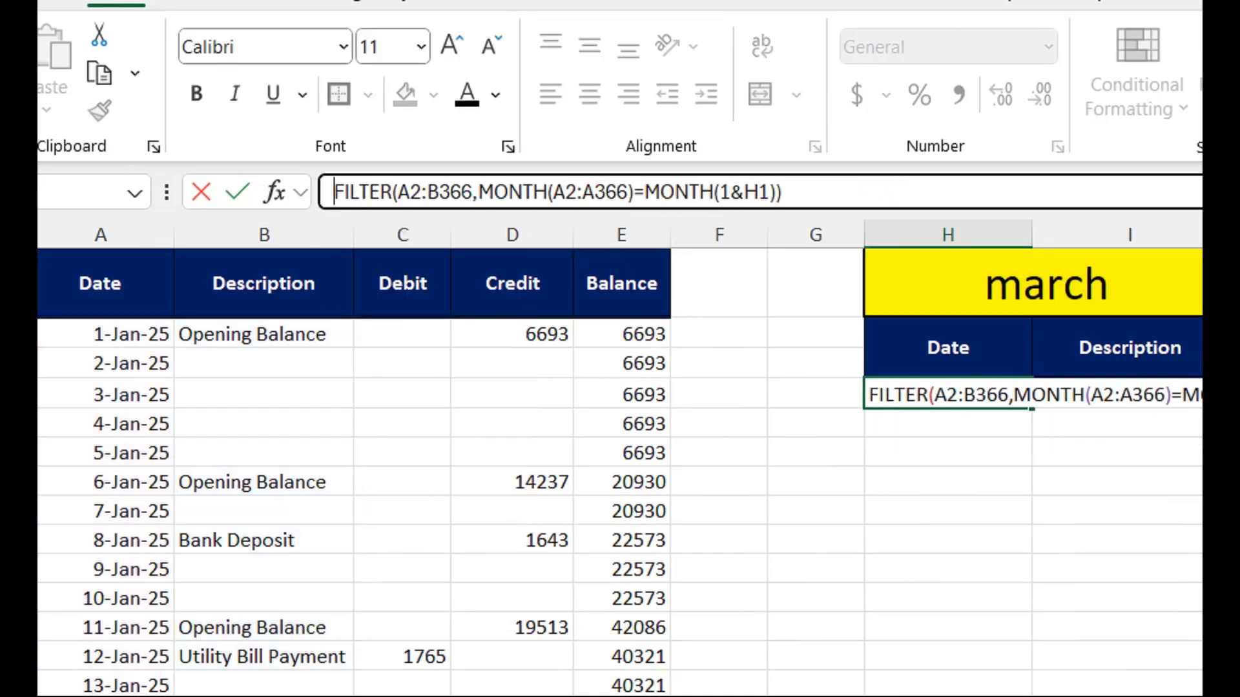
key(Return)
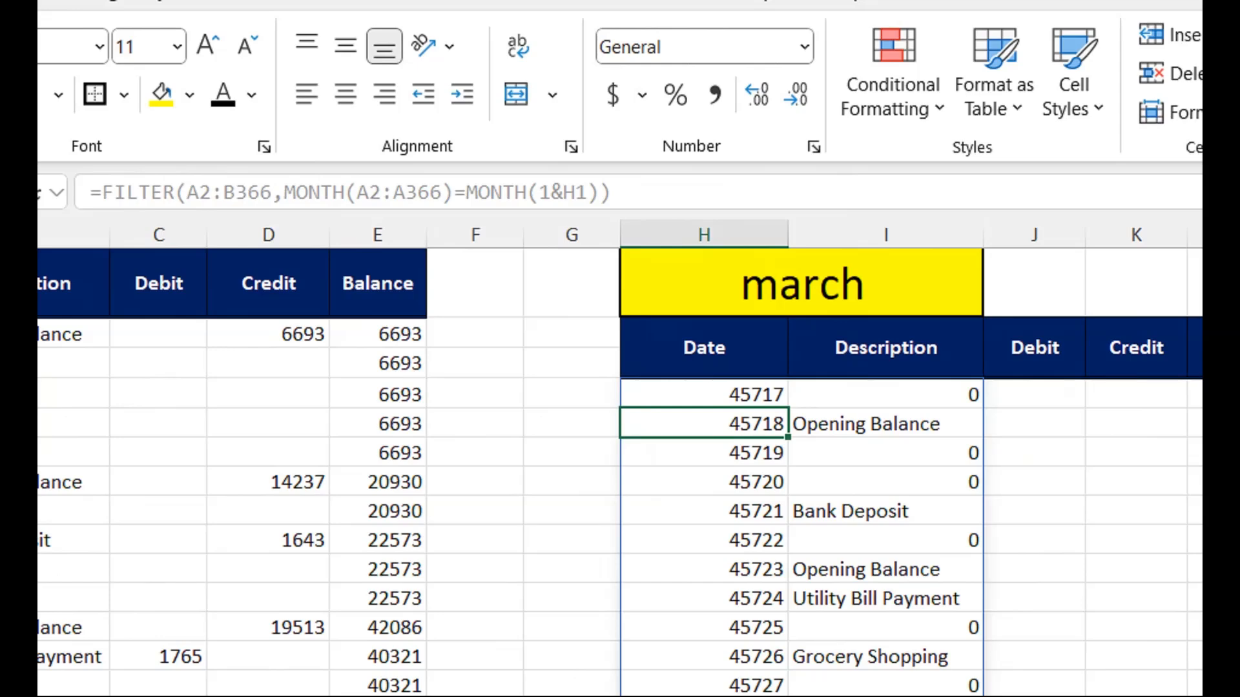
Step: Extend the FILTER array in cell H4 to A2:E366 so the formula covers the Debit, Credit and Balance columns
key(Up)
key(Right)
key(Right)
key(Left)
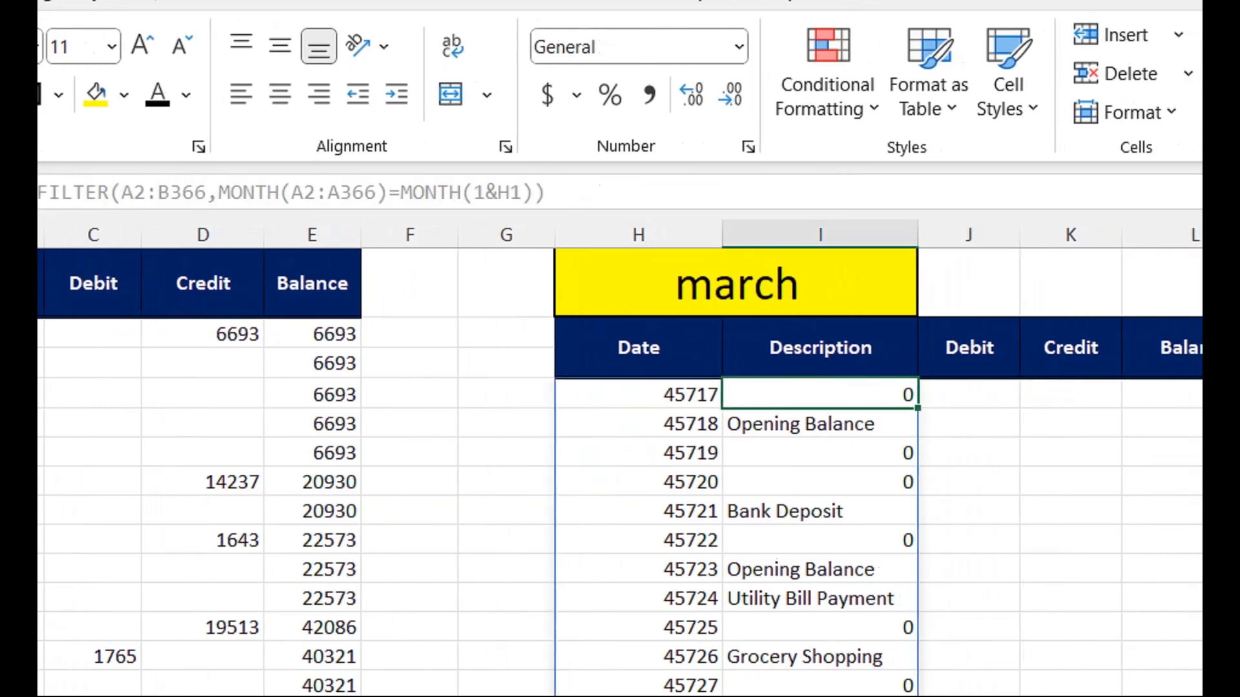
key(Left)
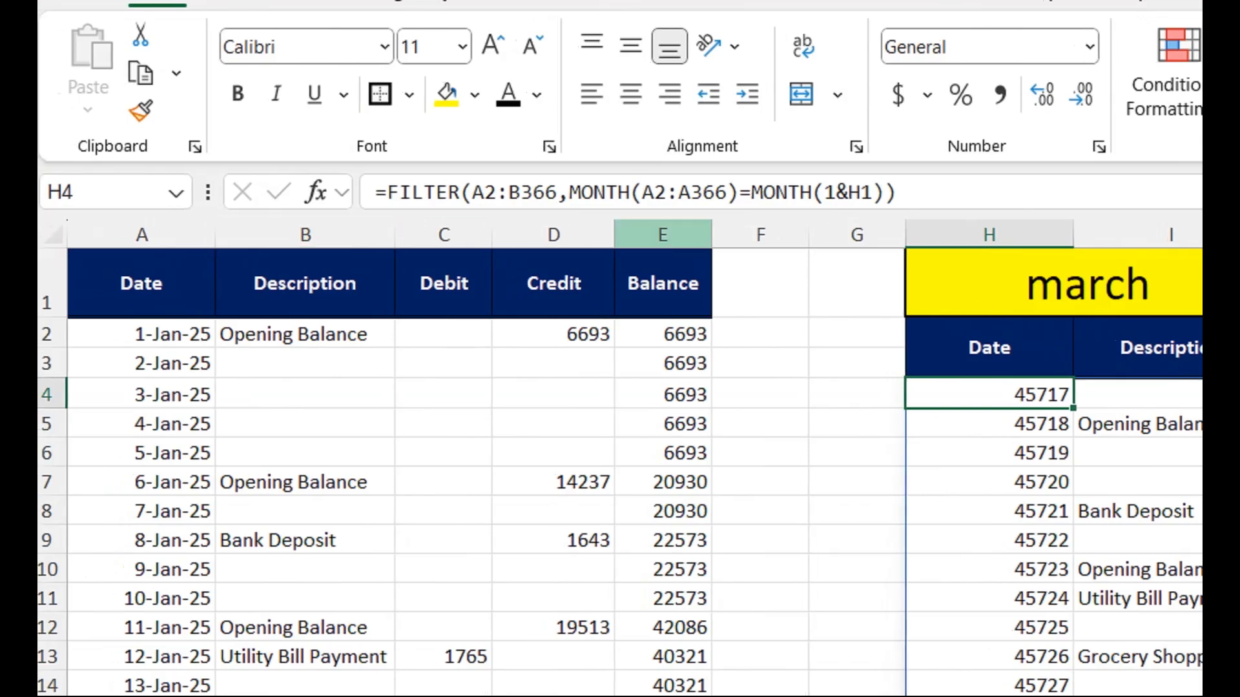
key(F2)
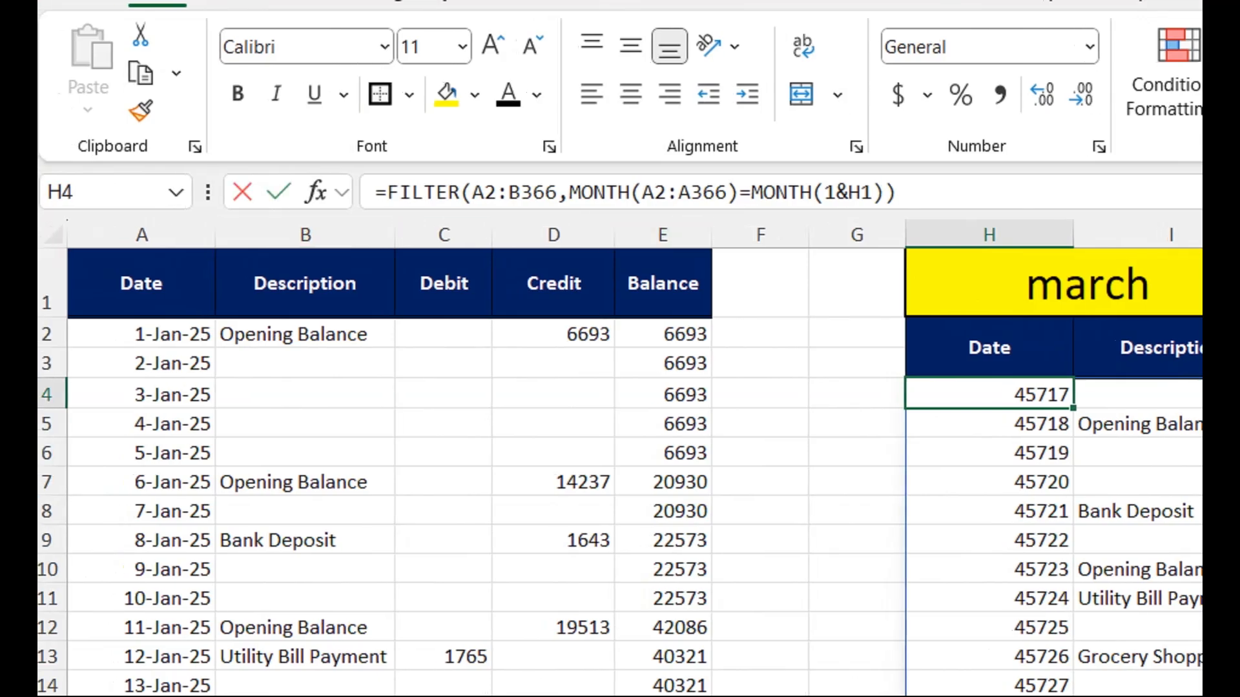
click(520, 192)
key(BackSpace)
text(E)
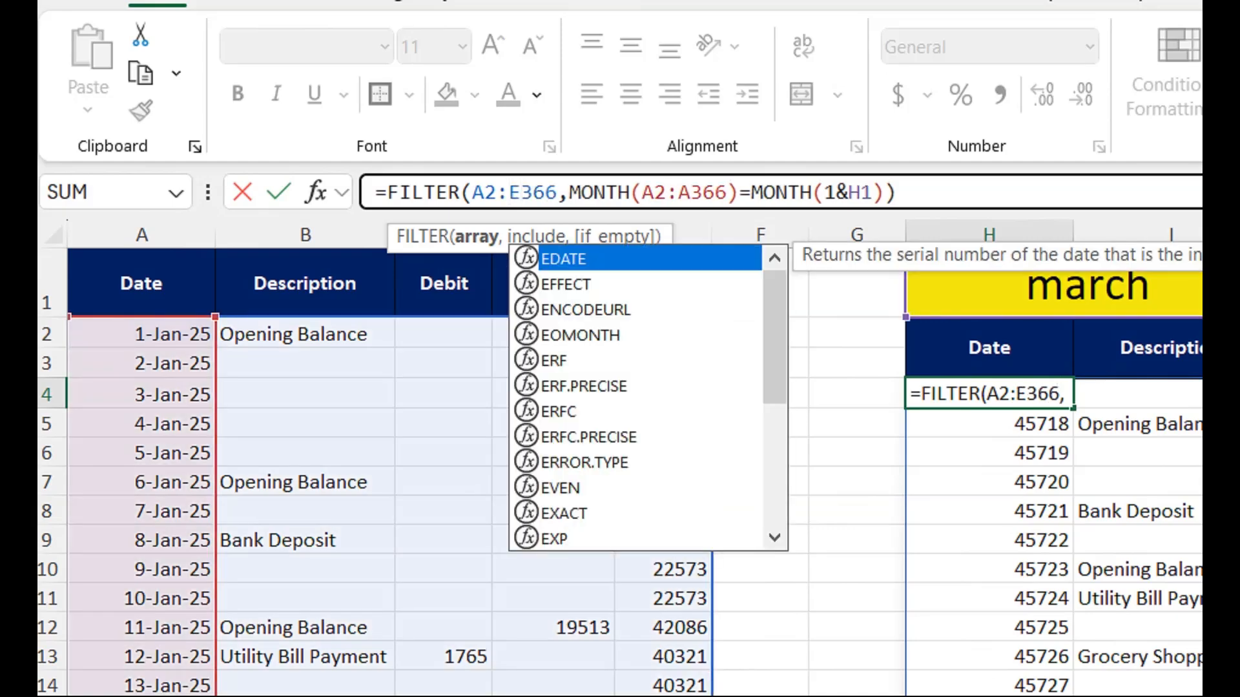
click(558, 192)
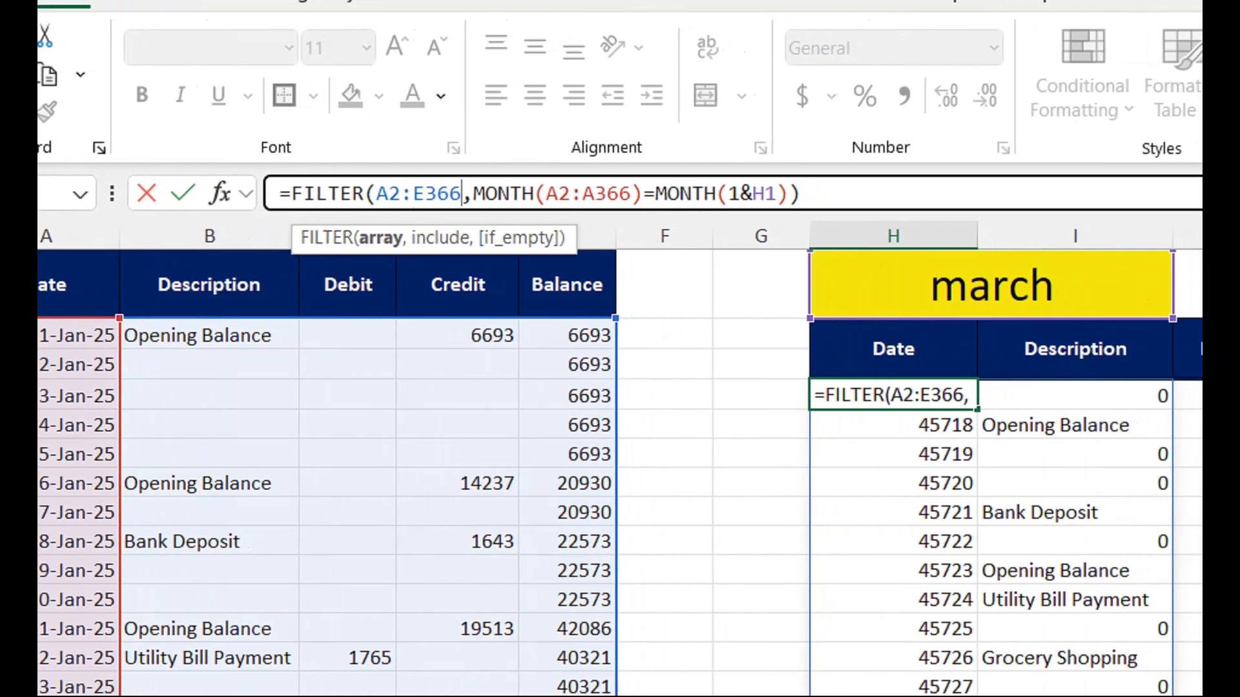
key(Return)
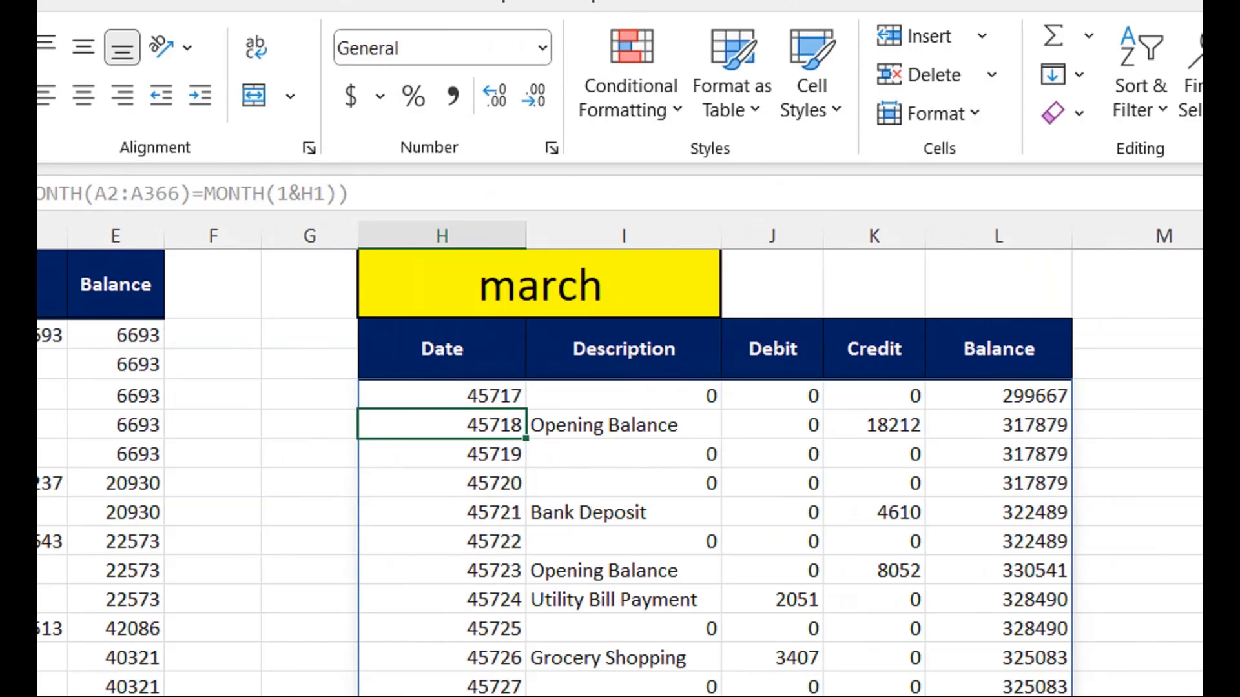
Step: Wrap the FILTER formula in cell H4 in an IF that tests whether the result equals 0 and returns an empty string ("")
key(BackSpace)
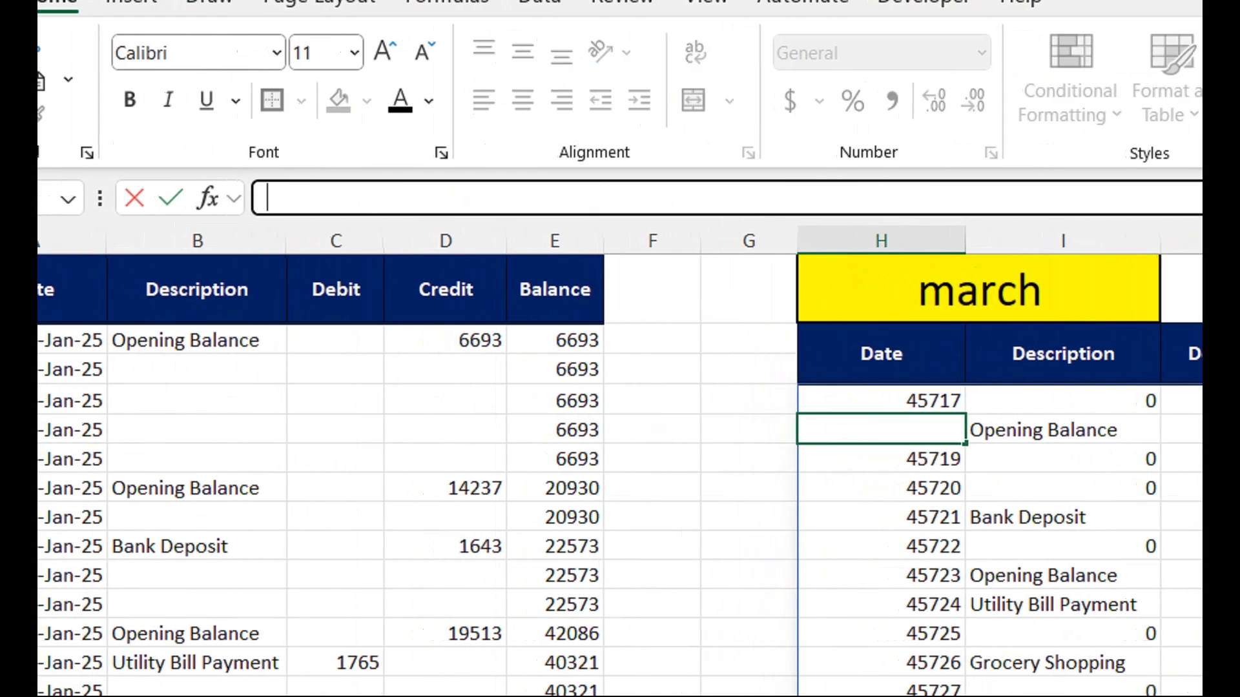
key(Escape)
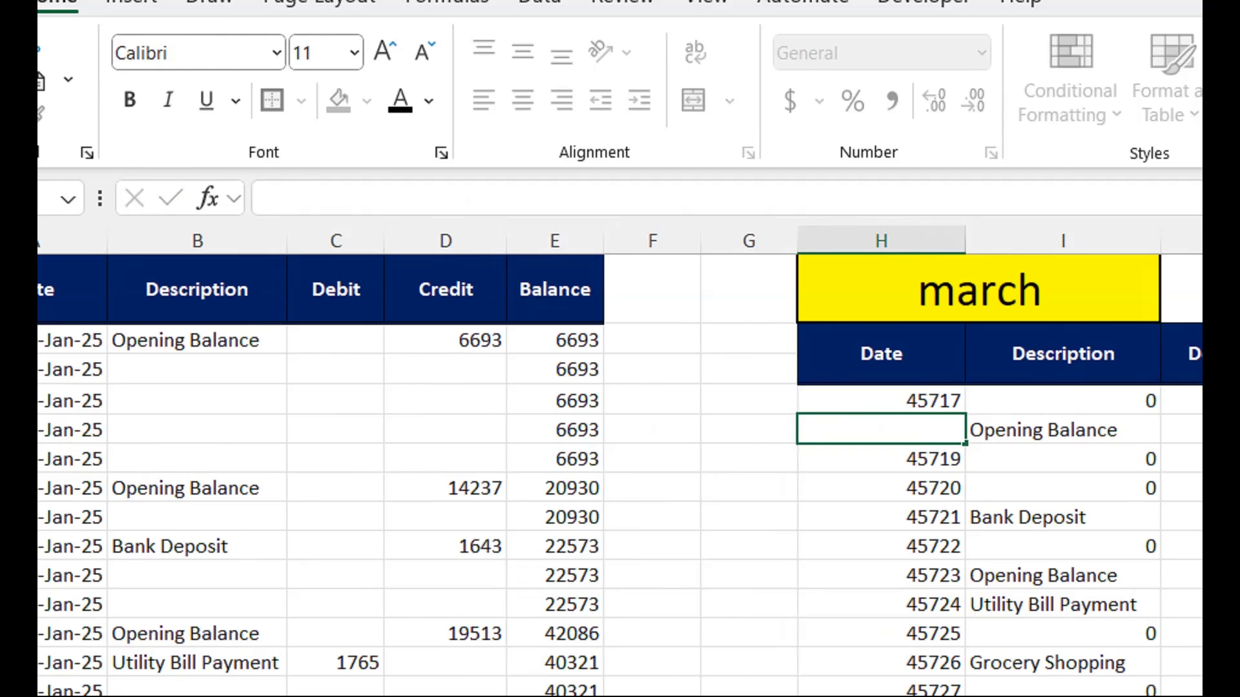
click(882, 400)
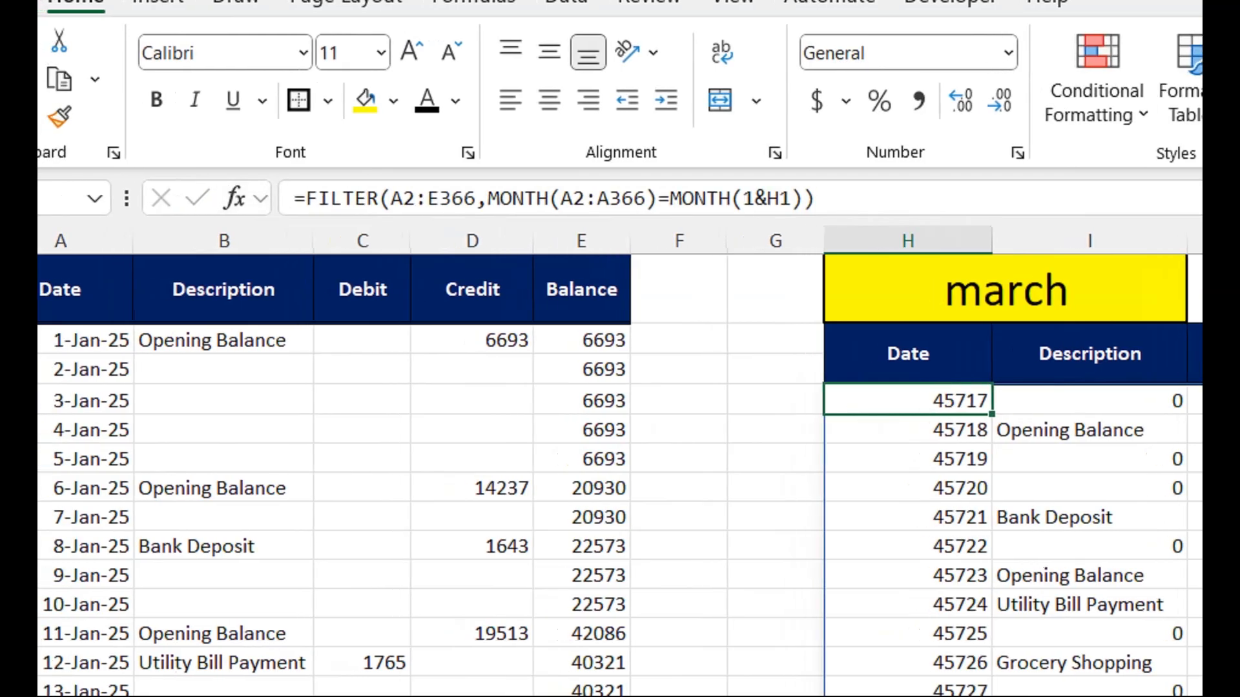
key(F2)
key(Home)
key(Right)
text(IF()
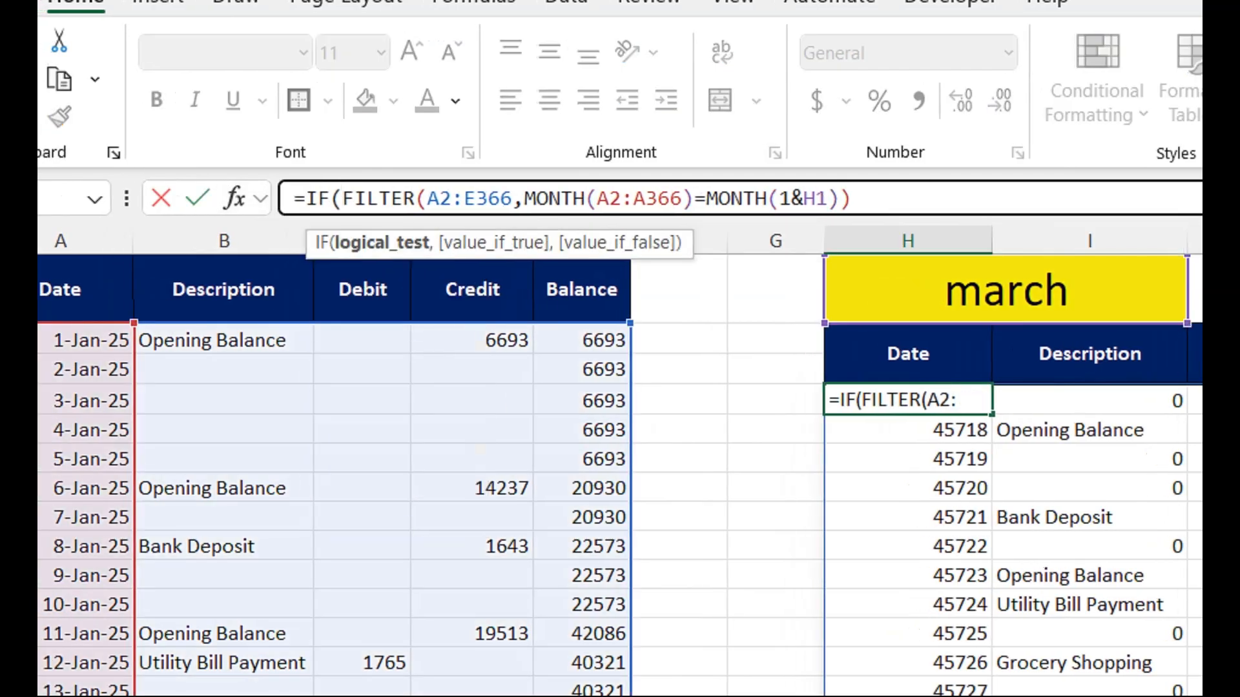
key(End)
text(=0)
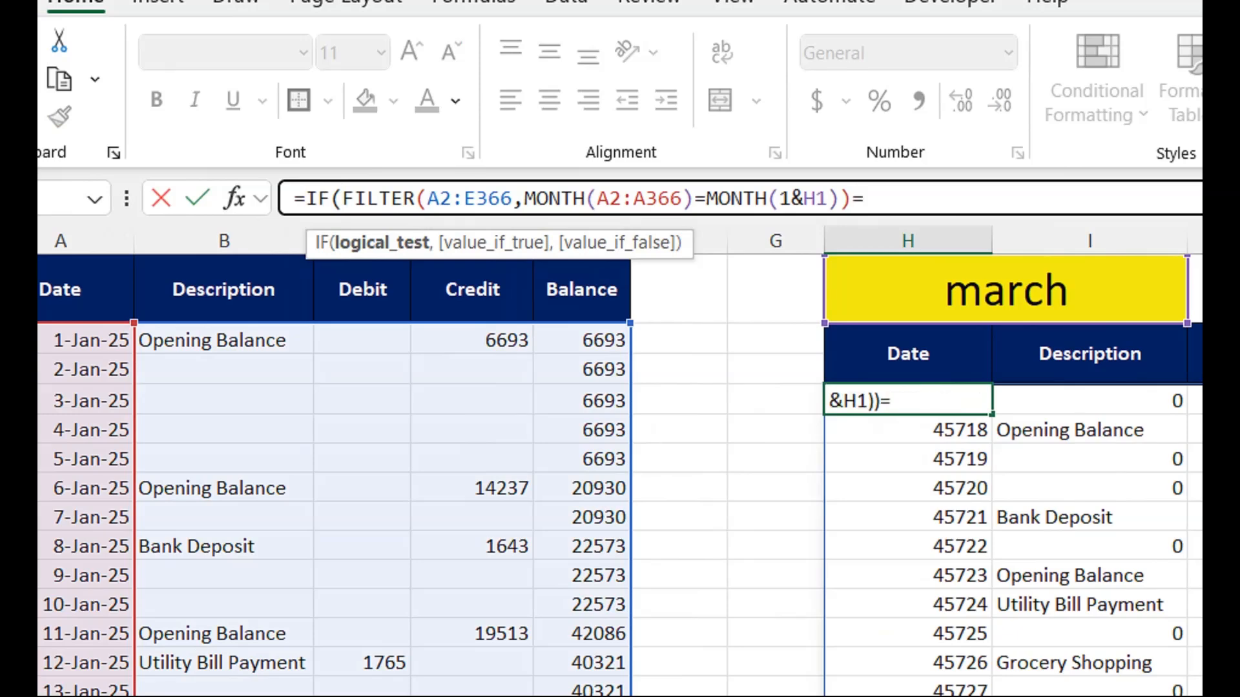
text(,"",)
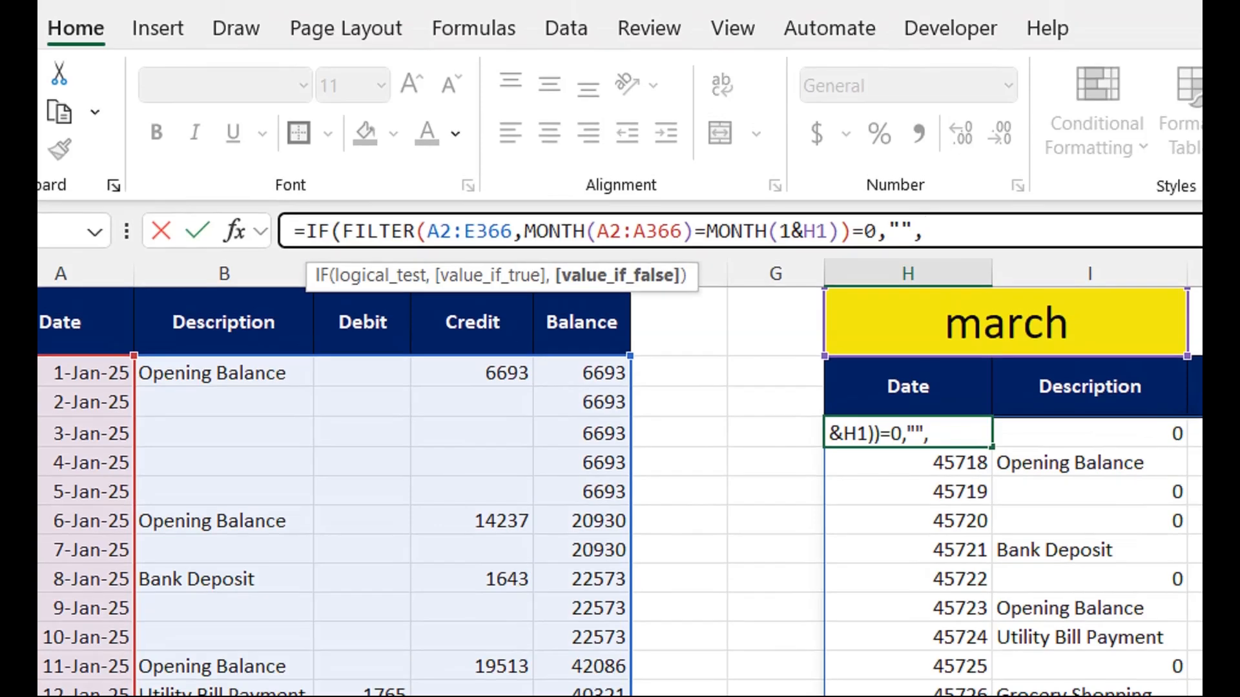
Step: Reuse a copy of FILTER(A2:E366,MONTH(A2:A366)=MONTH(1&H1)) as the IF's value_if_false in H4, close the IF and enter the formula
drag(695, 198, 839, 199)
drag(695, 230, 609, 231)
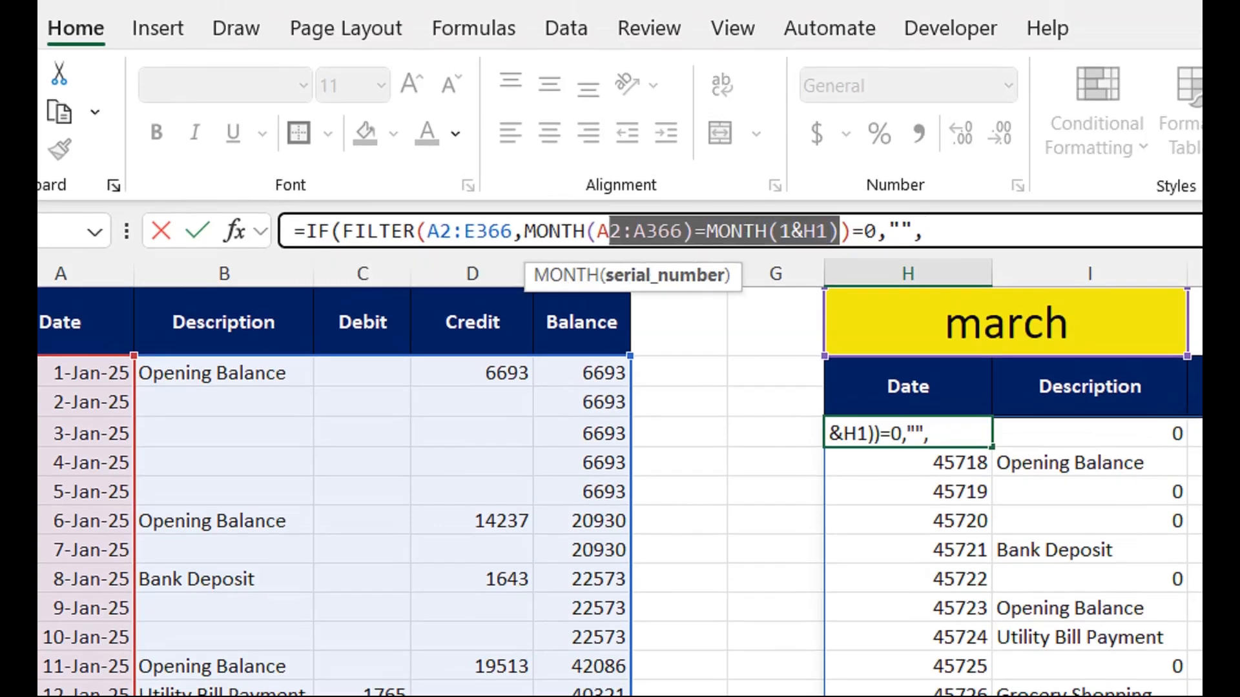
drag(851, 230, 343, 231)
key(ctrl+c)
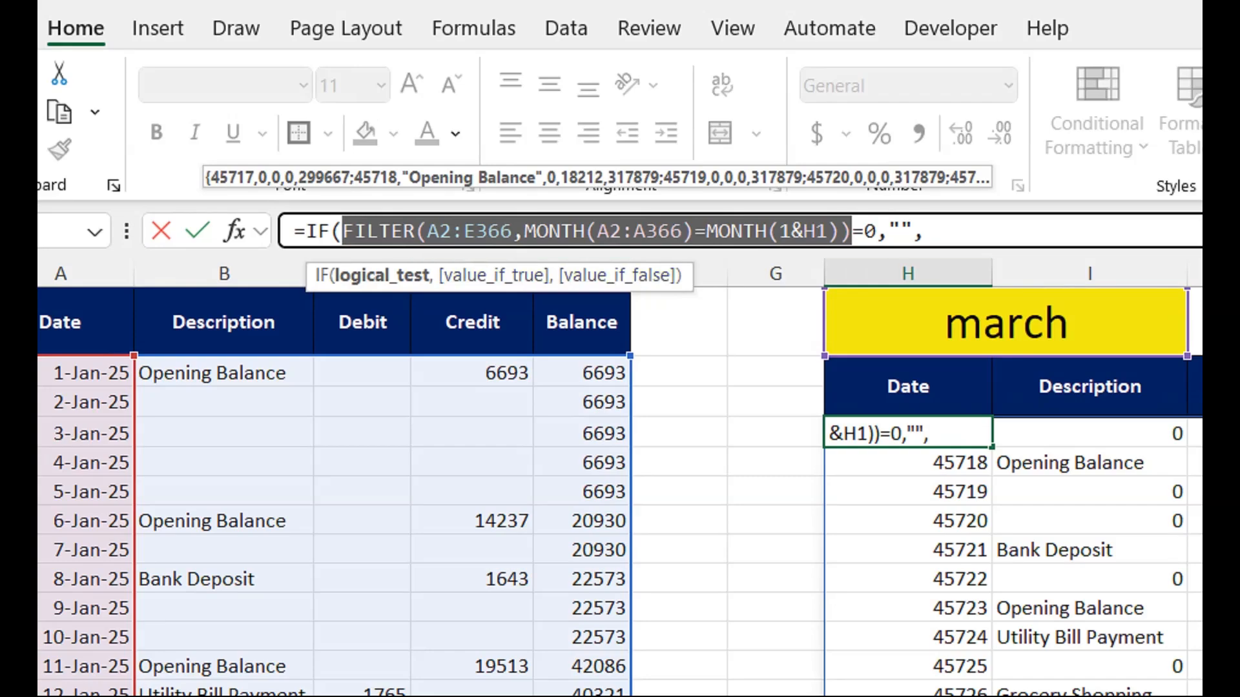
click(930, 231)
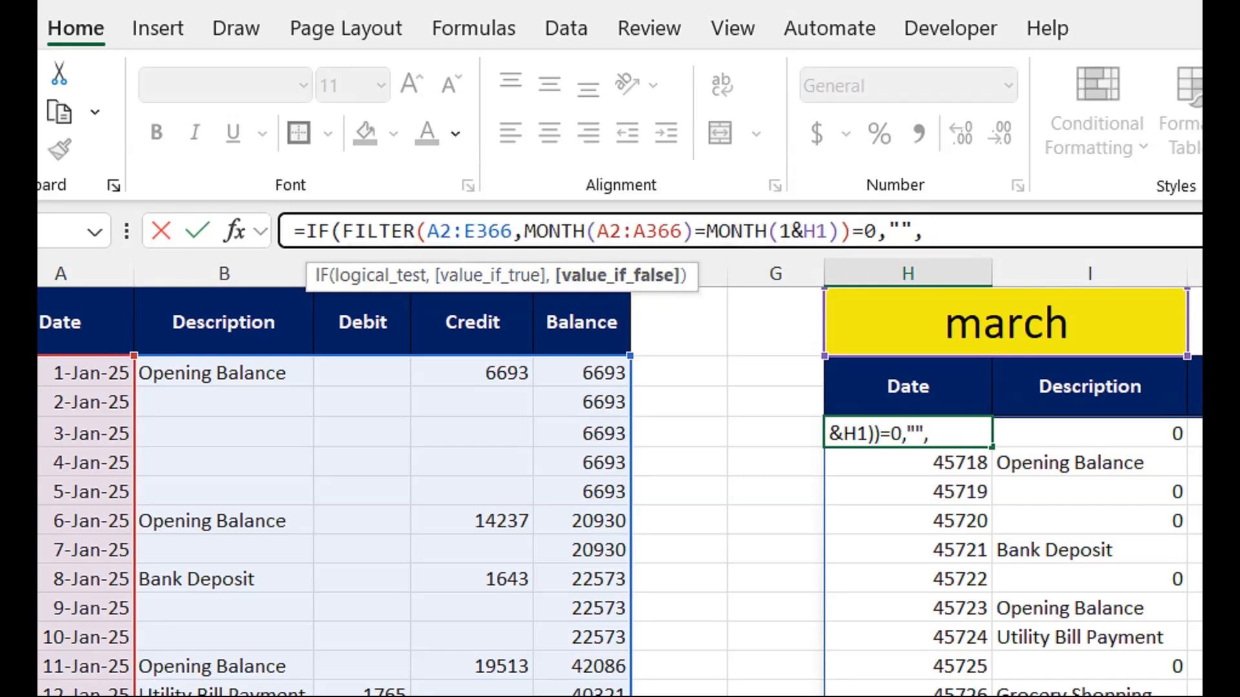
key(ctrl+v)
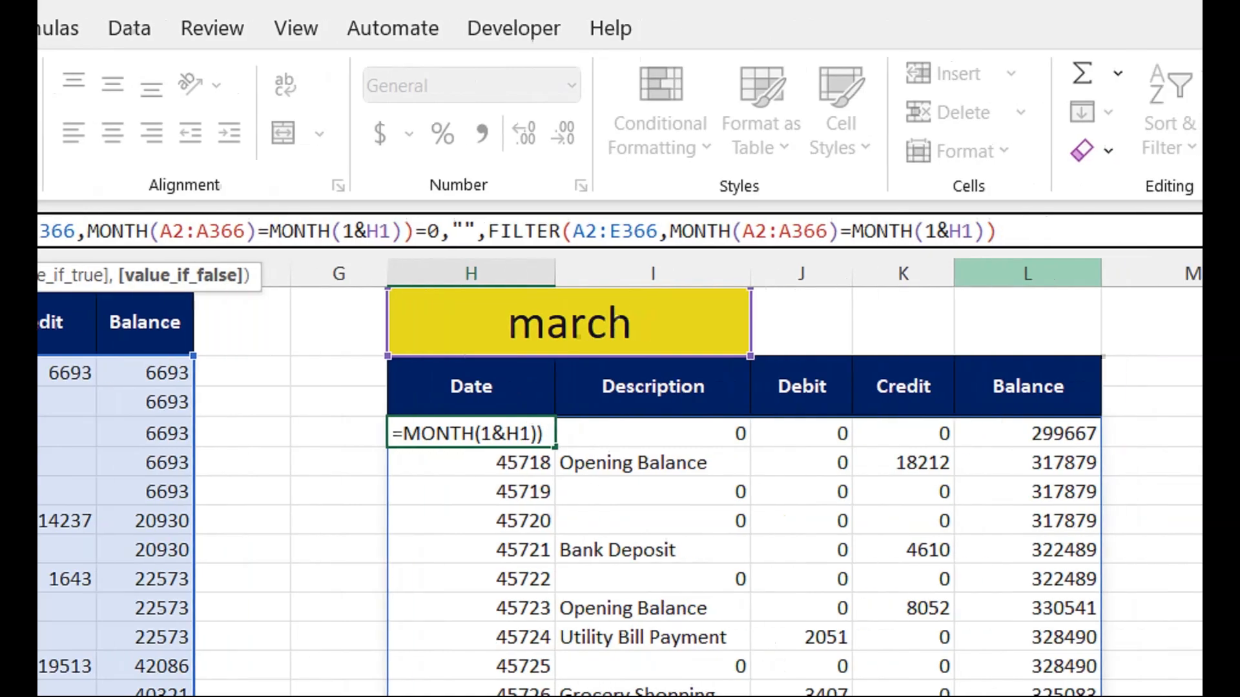
text())
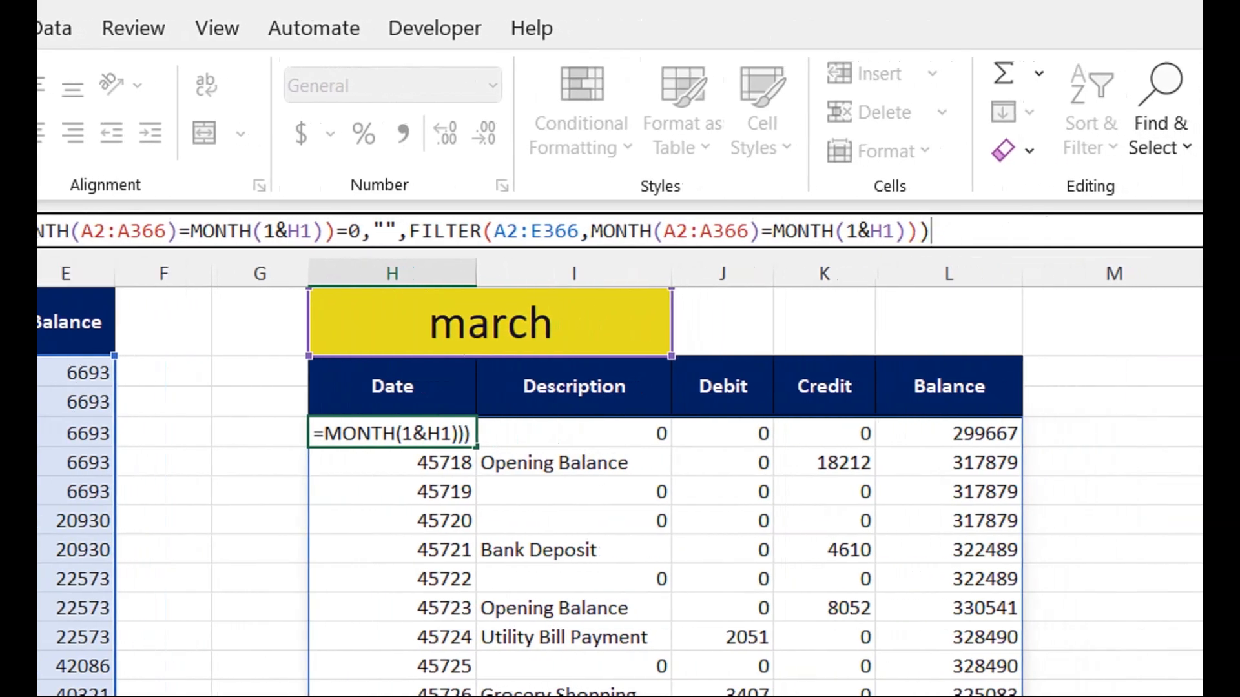
key(Return)
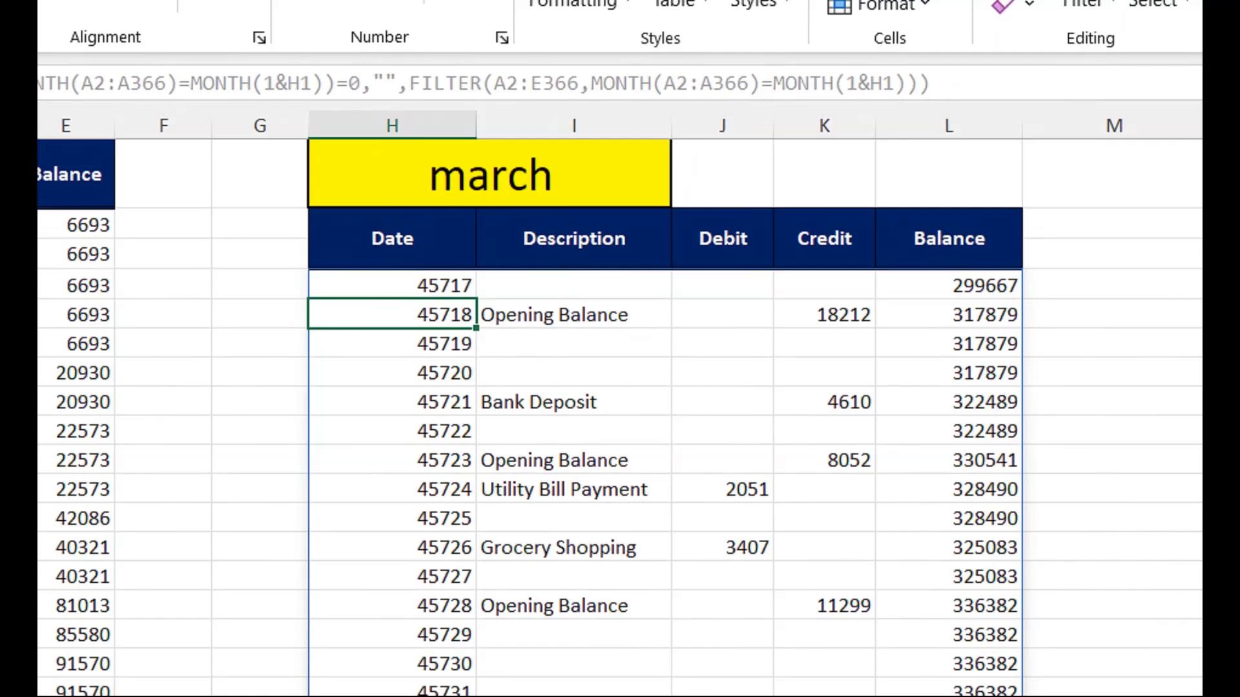
Step: Format the monthly statement's Date column from H4 down to its last entry as dates in day-month-year style
key(Up)
key(ctrl+shift+Down)
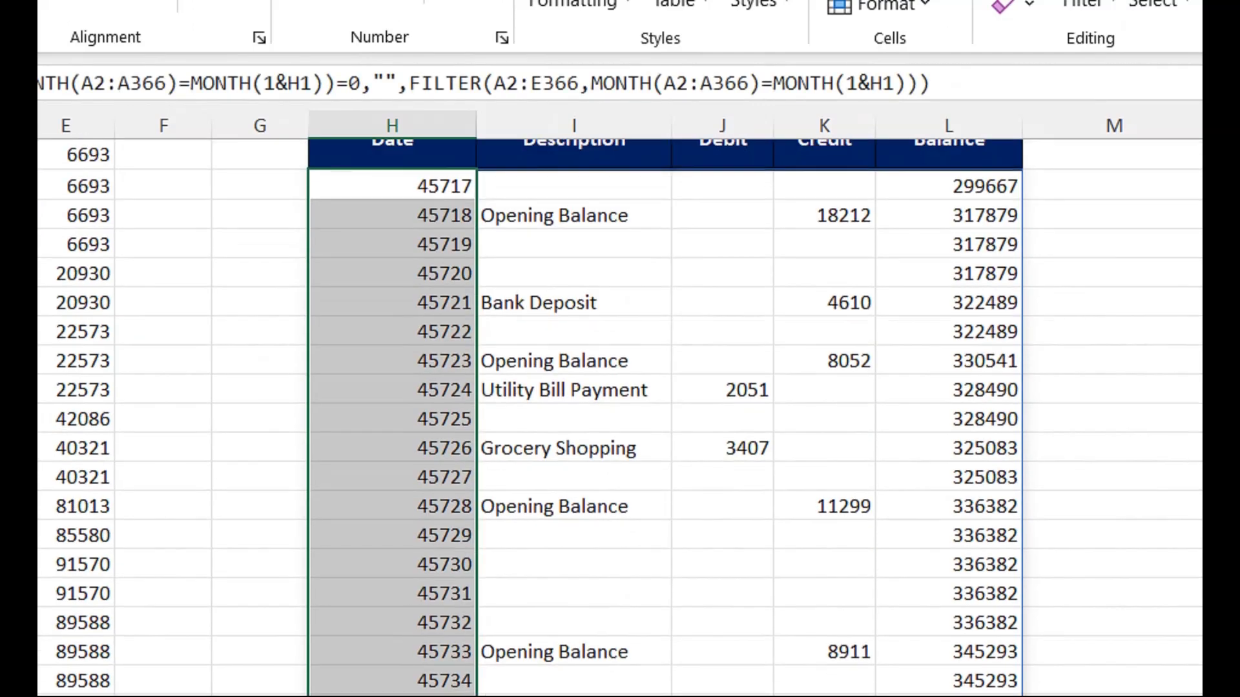
key(ctrl+shift+3)
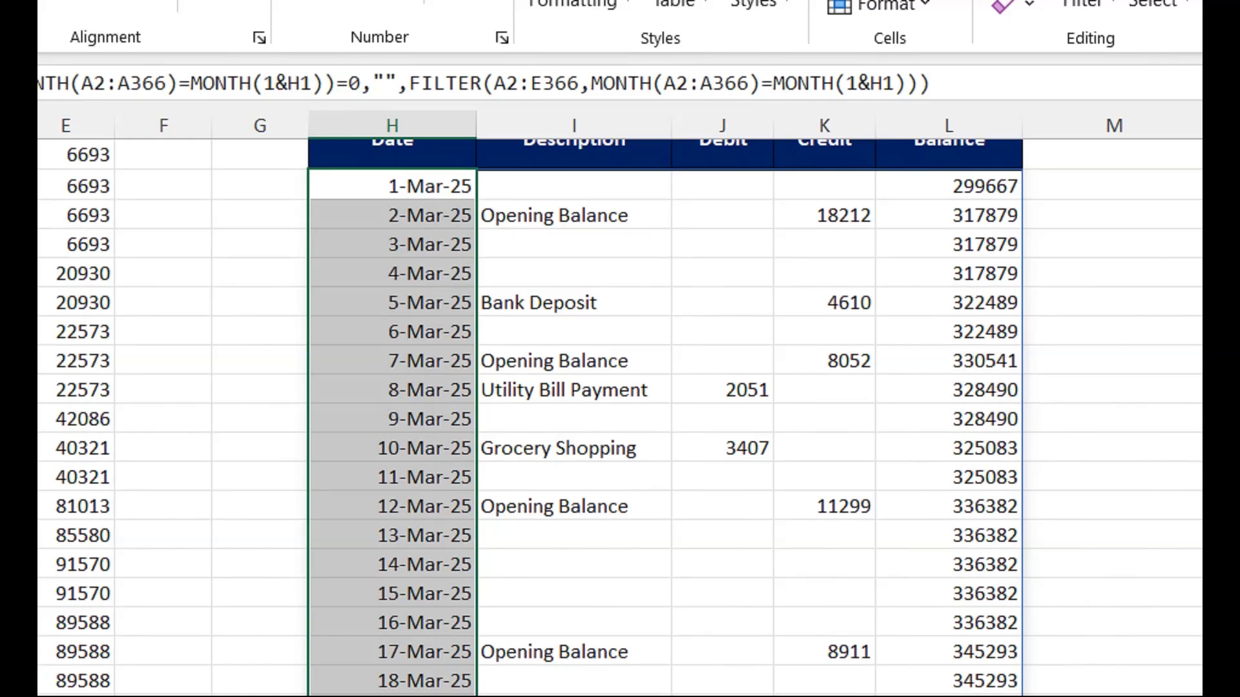
Step: Test the month dropdown in H1 by choosing january and switching it back to march
click(574, 332)
mouse_move(575, 244)
mouse_down()
mouse_move(574, 153)
mouse_move(574, 245)
mouse_up()
click(562, 247)
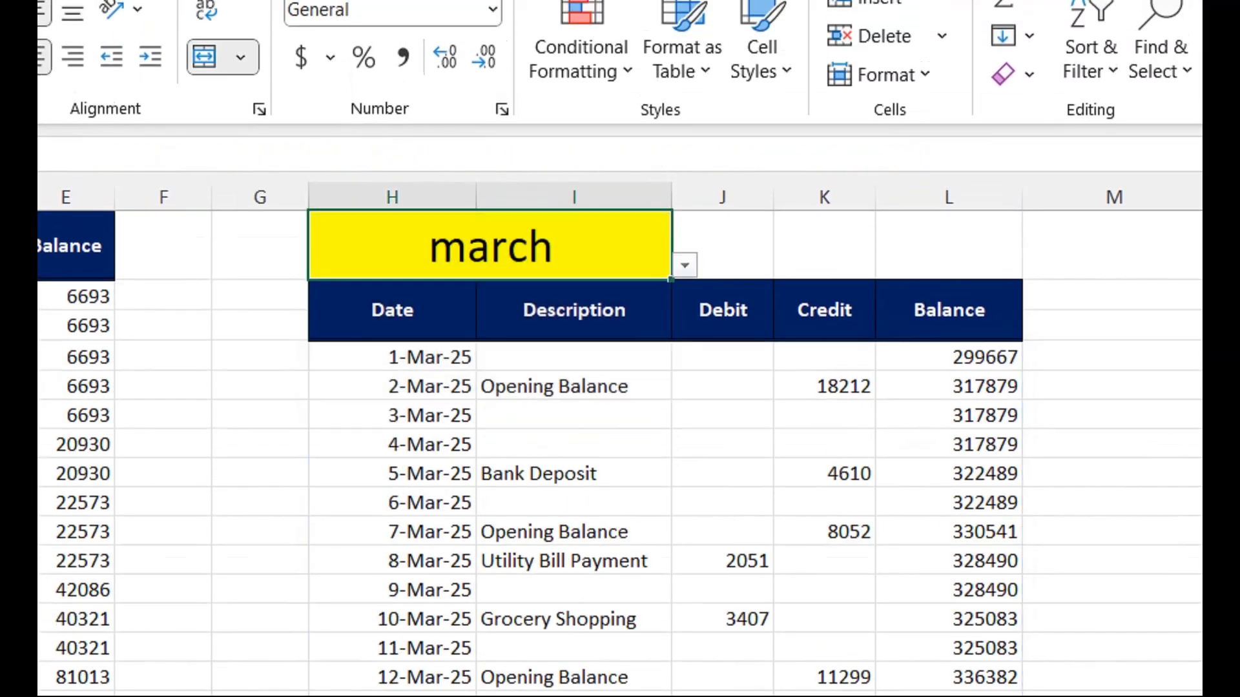
click(685, 266)
click(490, 295)
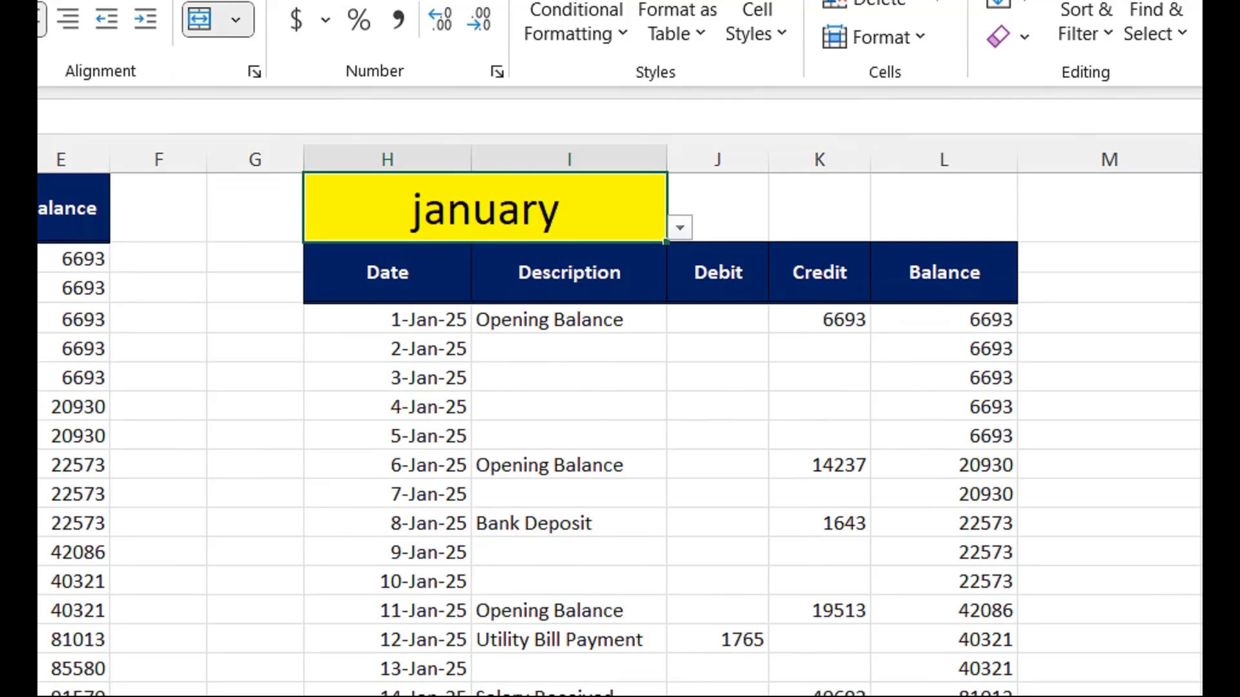
click(680, 227)
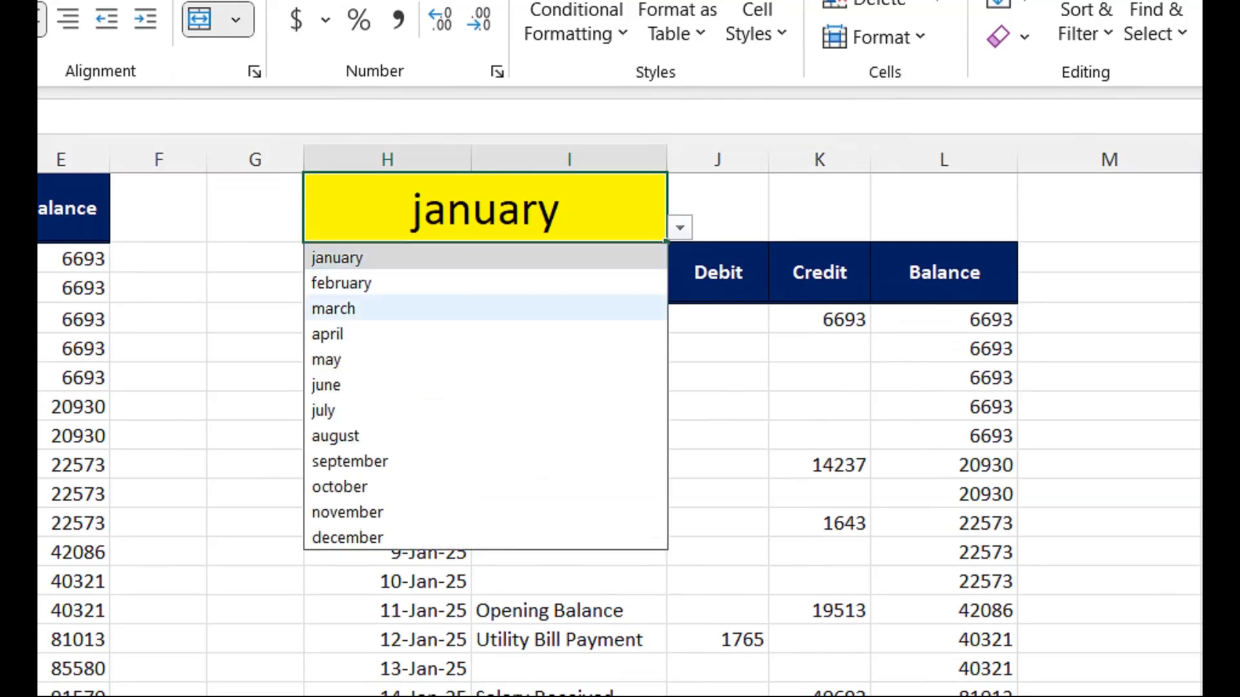
click(361, 307)
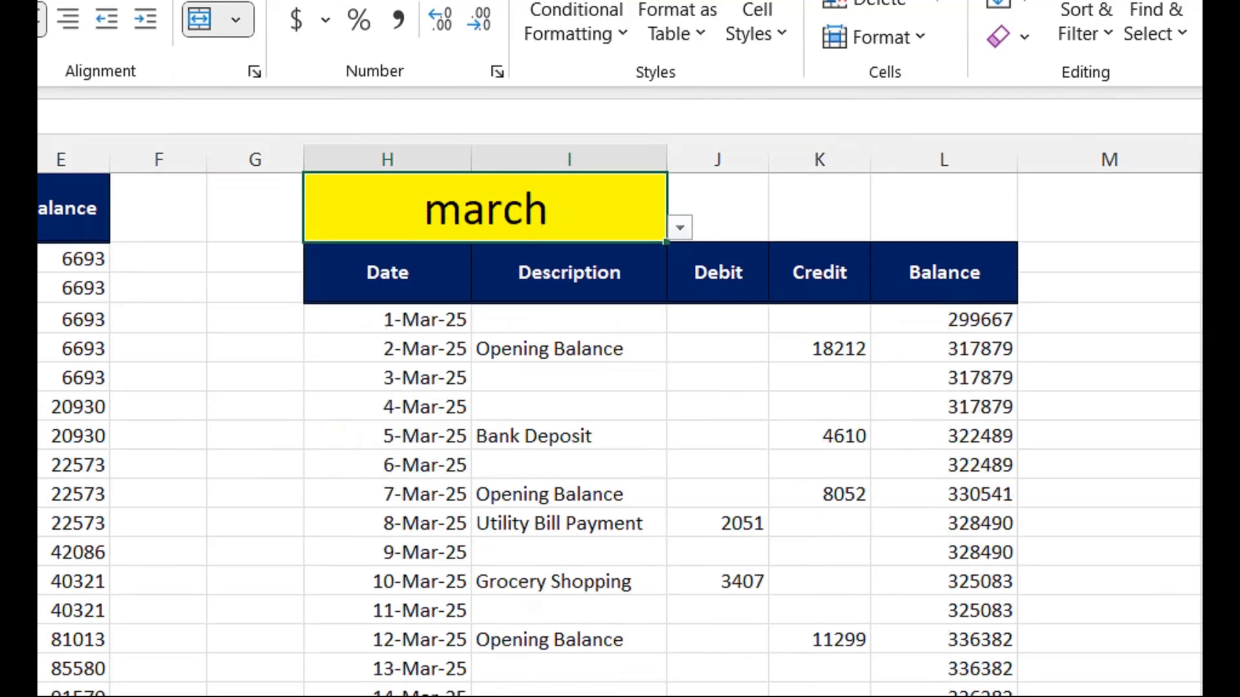
Step: Examine the days without transactions in the March statement, including the rows from 13-Mar-25 to 16-Mar-25
click(569, 319)
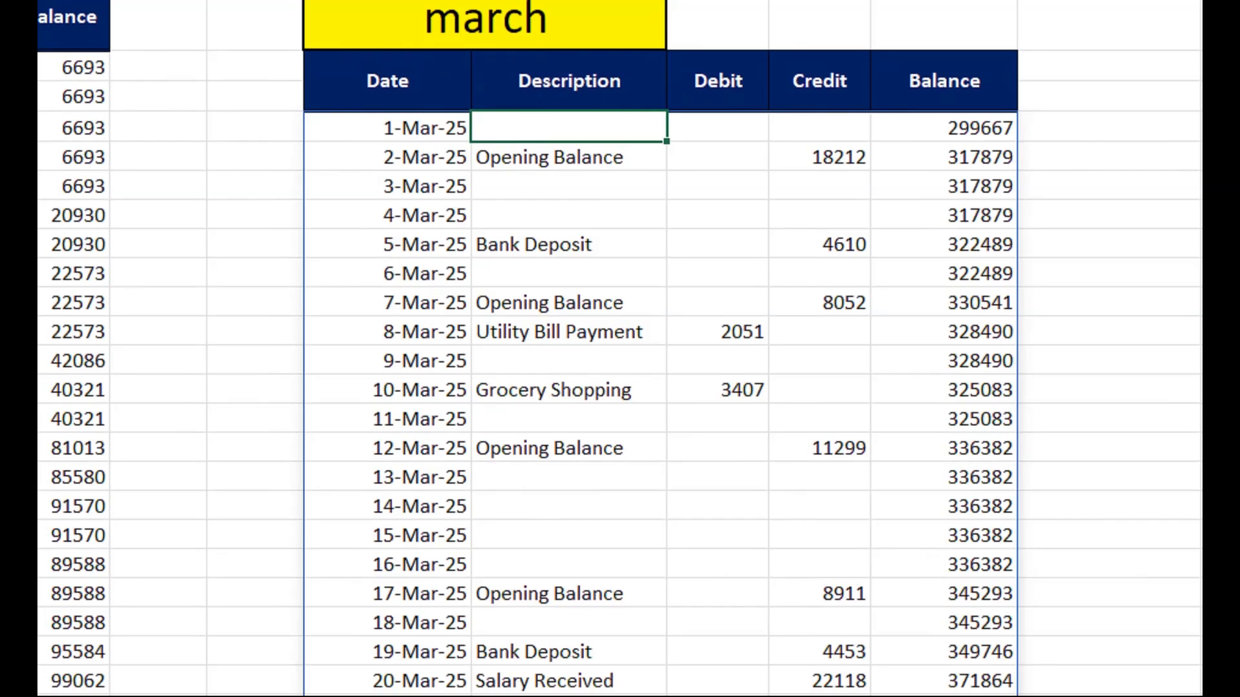
drag(568, 477, 930, 564)
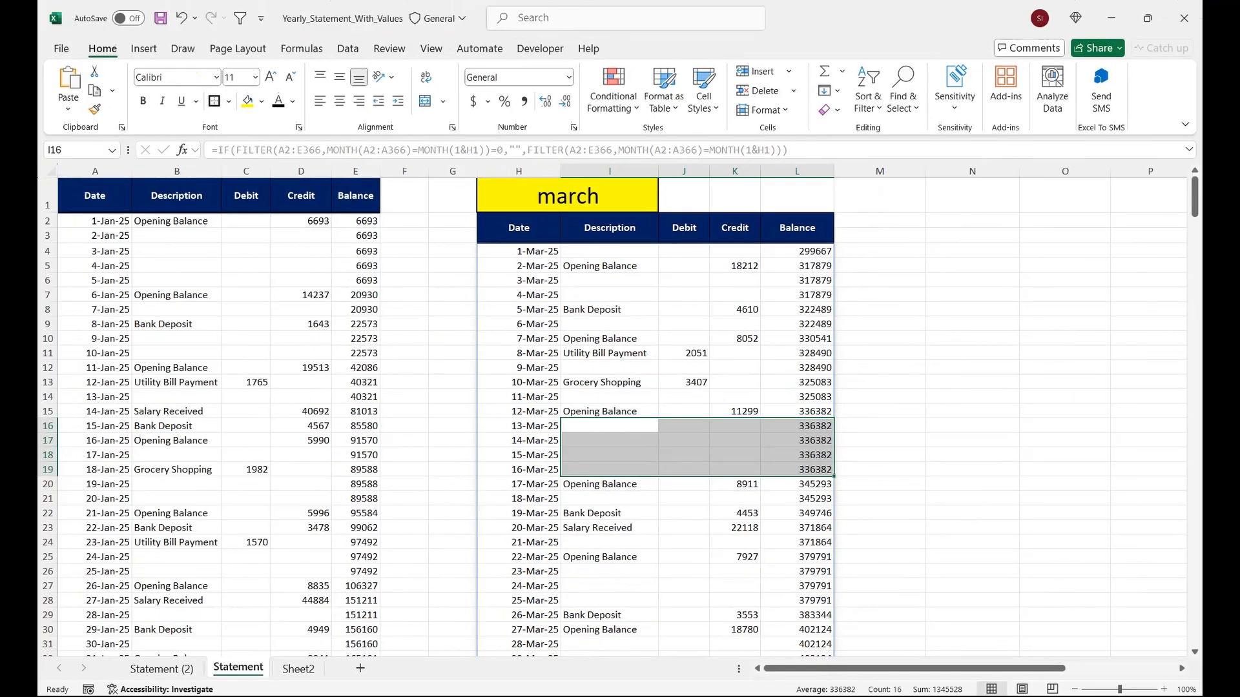
click(453, 235)
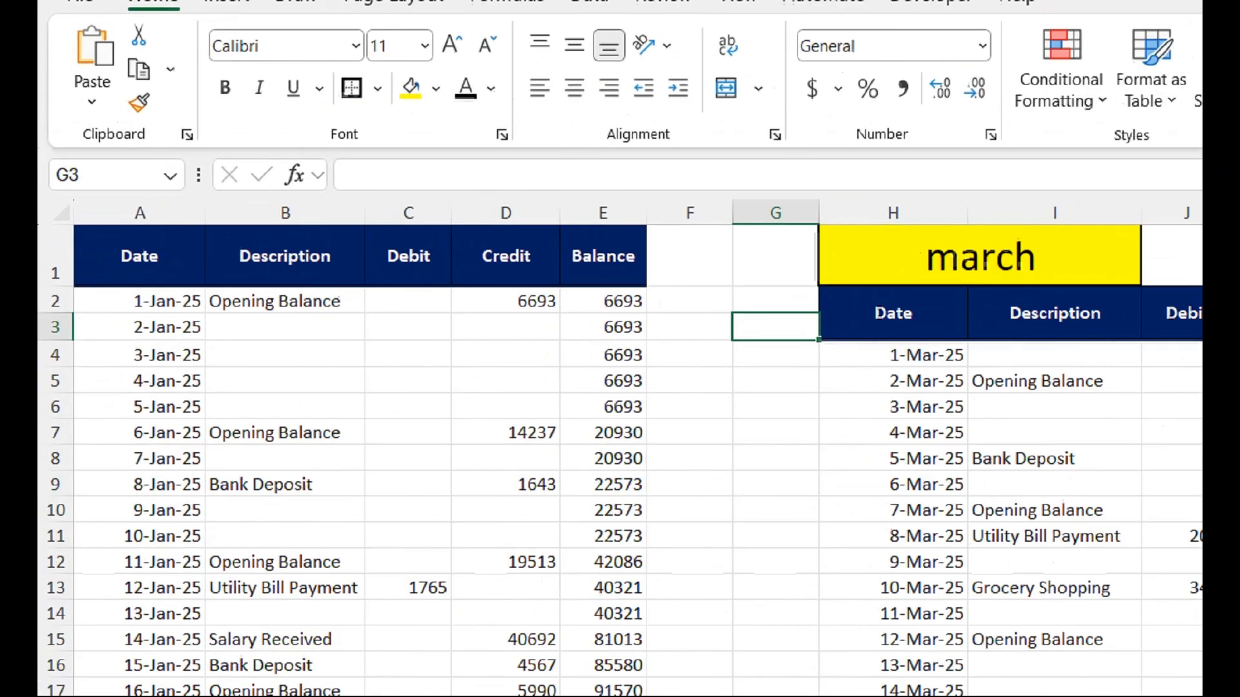
Step: Examine how balances carry over between months in the yearly statement, checking the 31-Jan-25, 28-Feb-25 and 1-Mar-25 rows
click(95, 221)
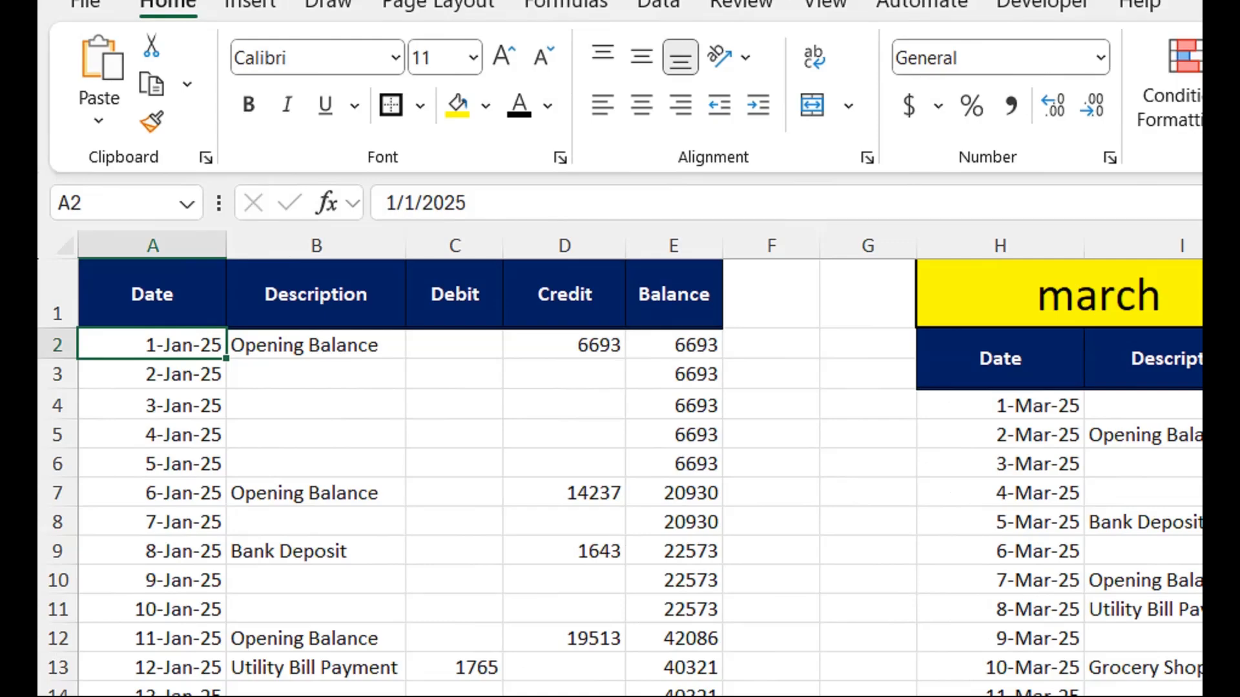
drag(153, 345, 153, 407)
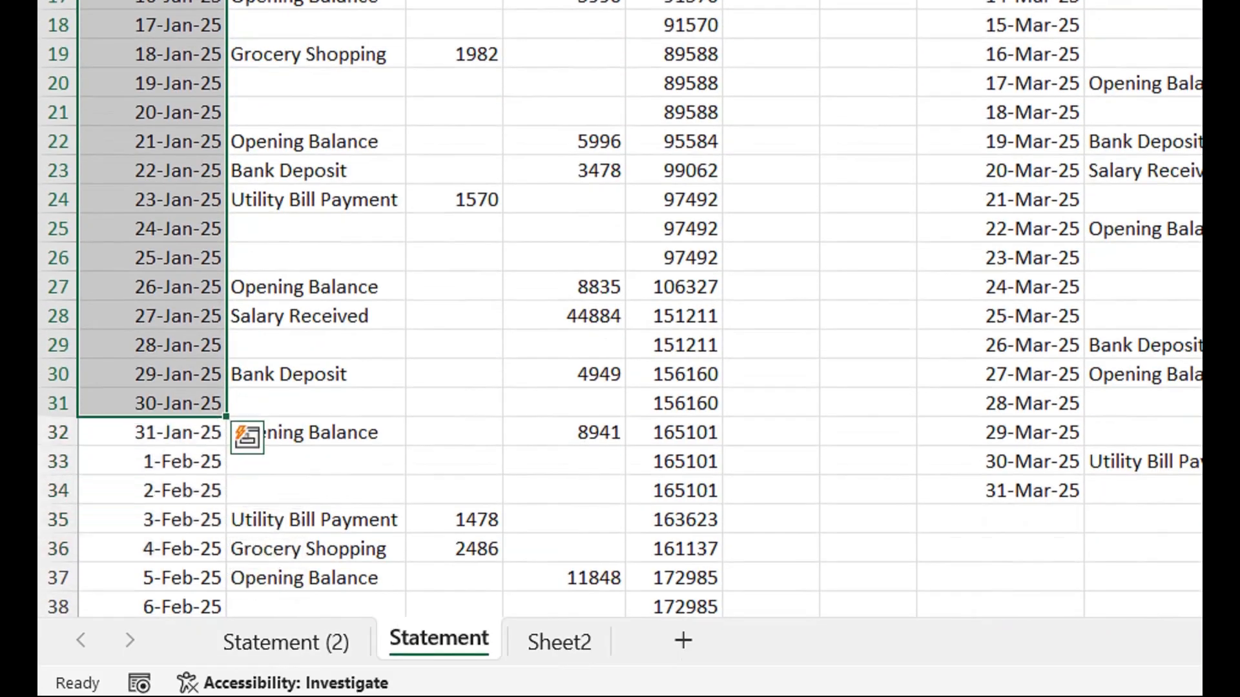
click(152, 433)
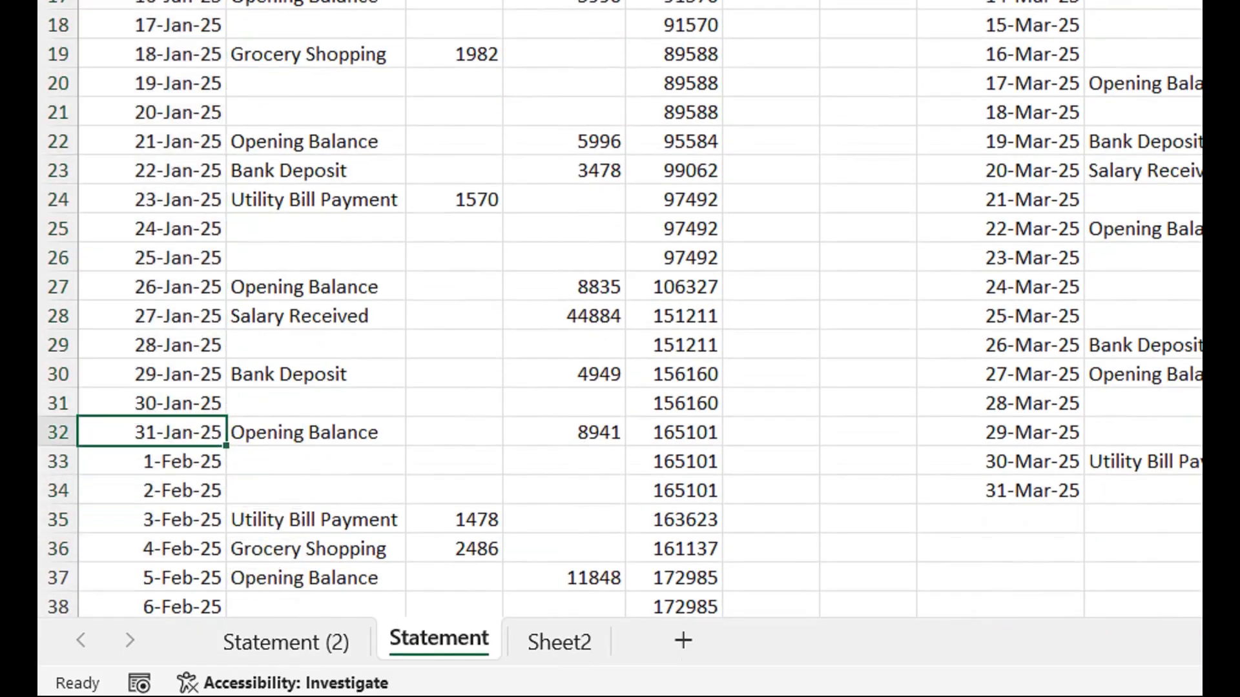
click(673, 433)
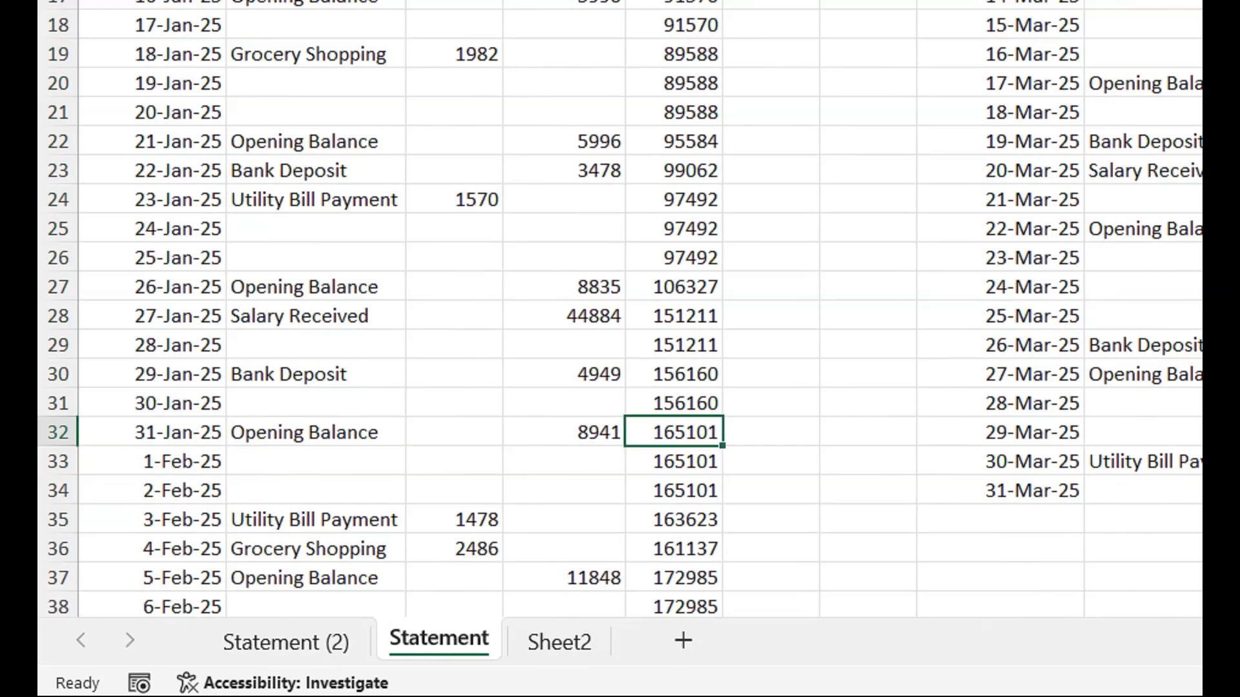
drag(153, 461, 152, 556)
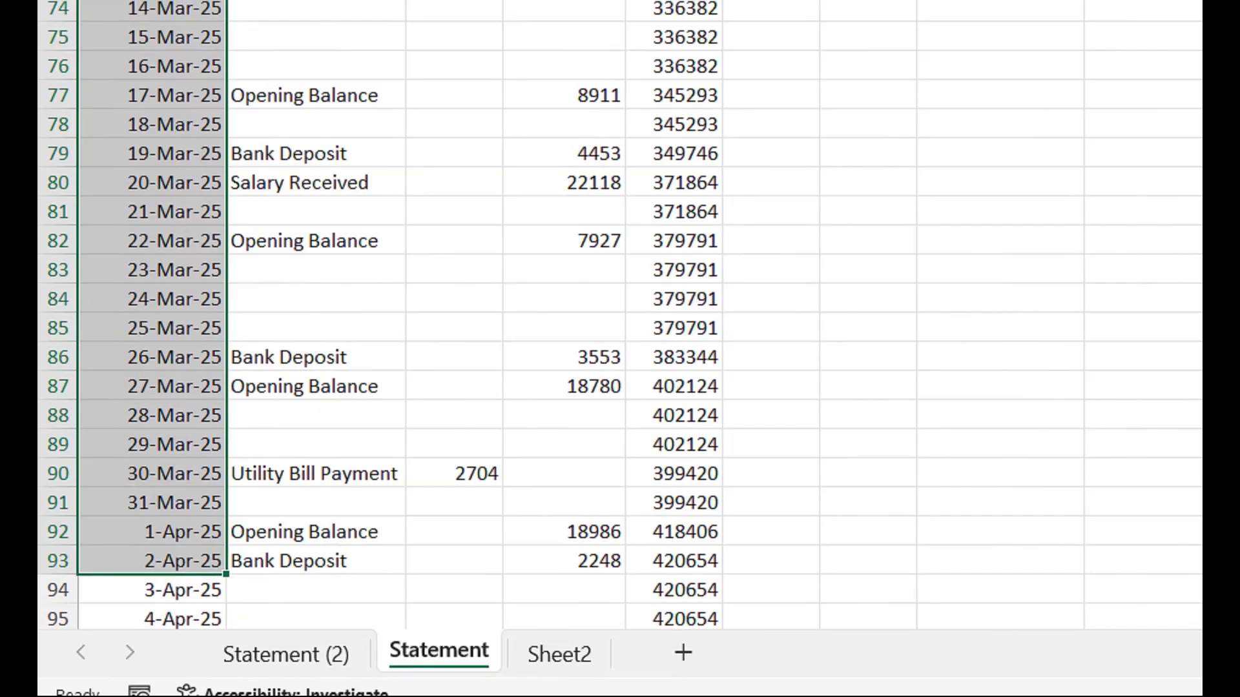
drag(153, 102, 152, 265)
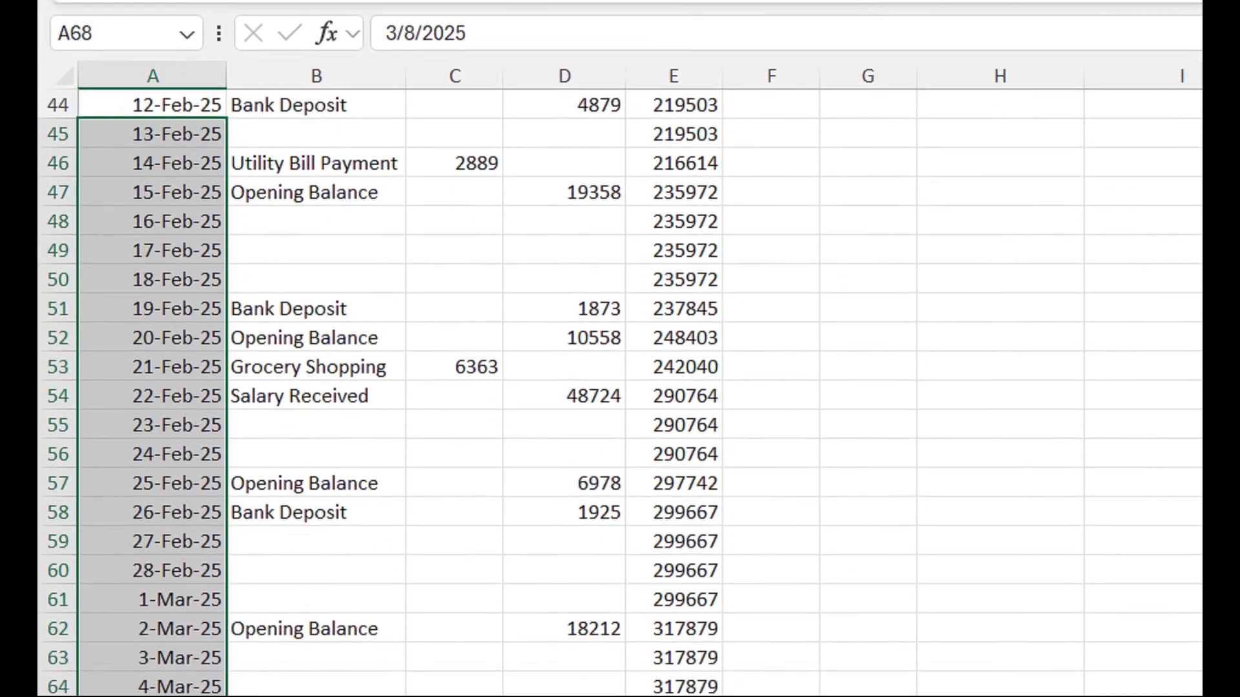
click(152, 691)
click(673, 691)
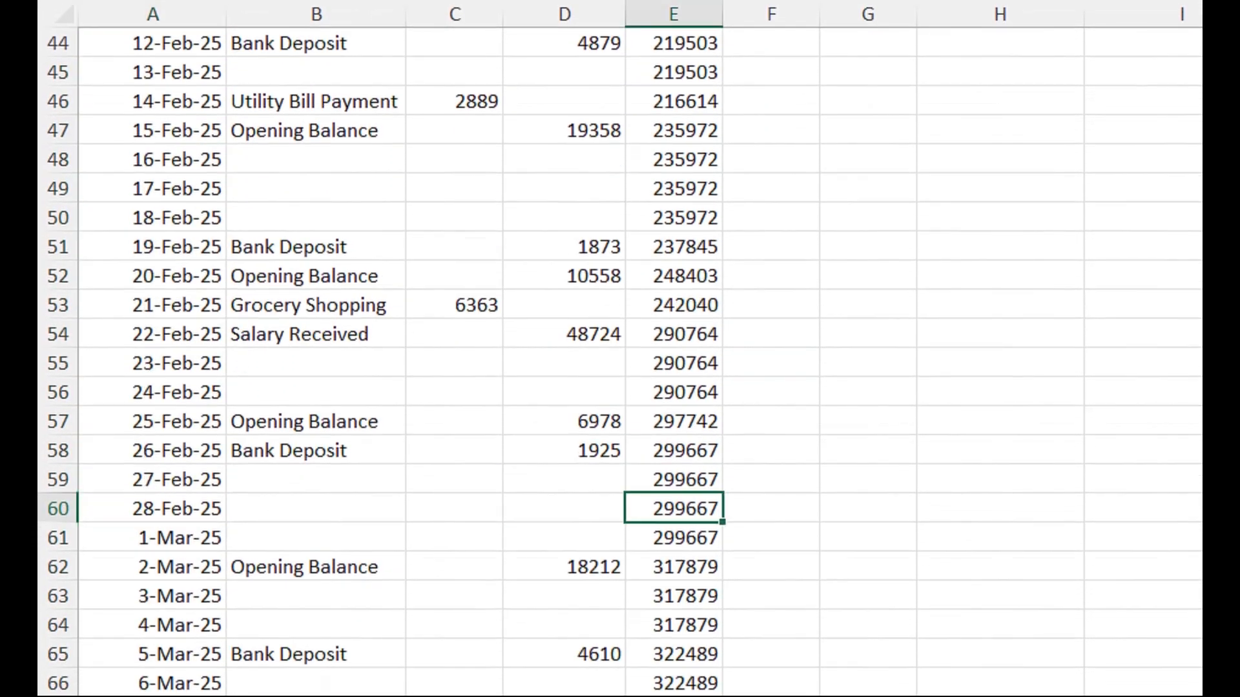
click(152, 538)
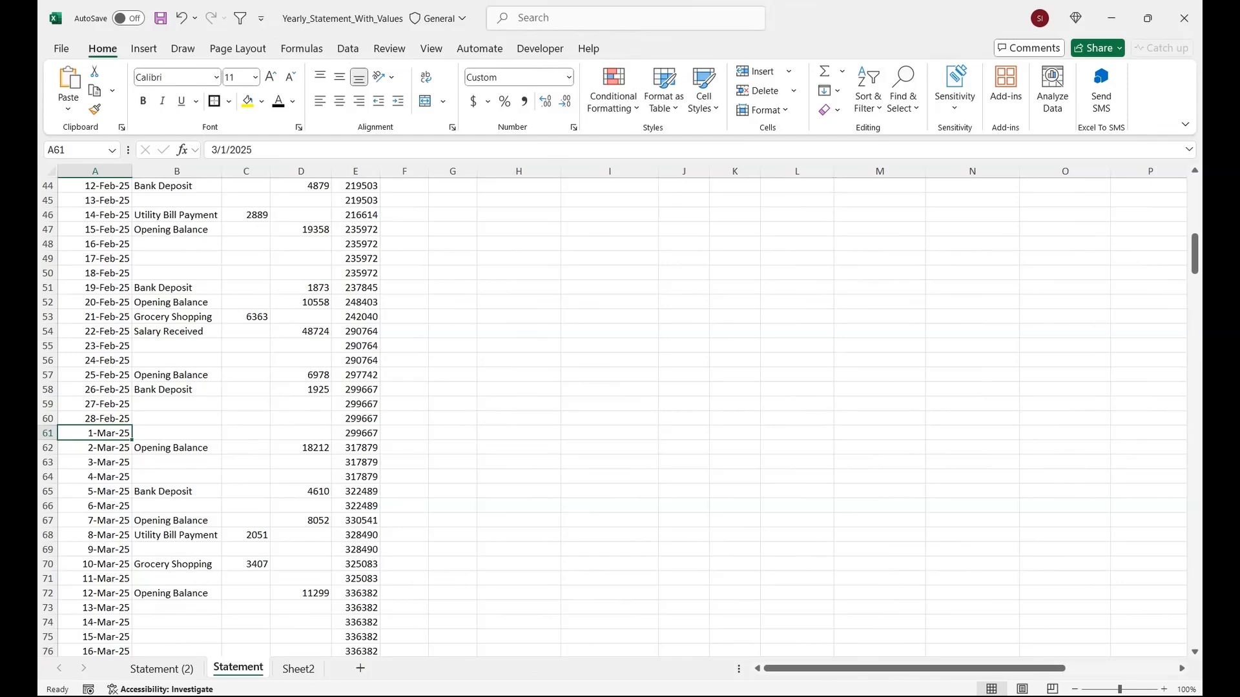
drag(1195, 256, 1195, 195)
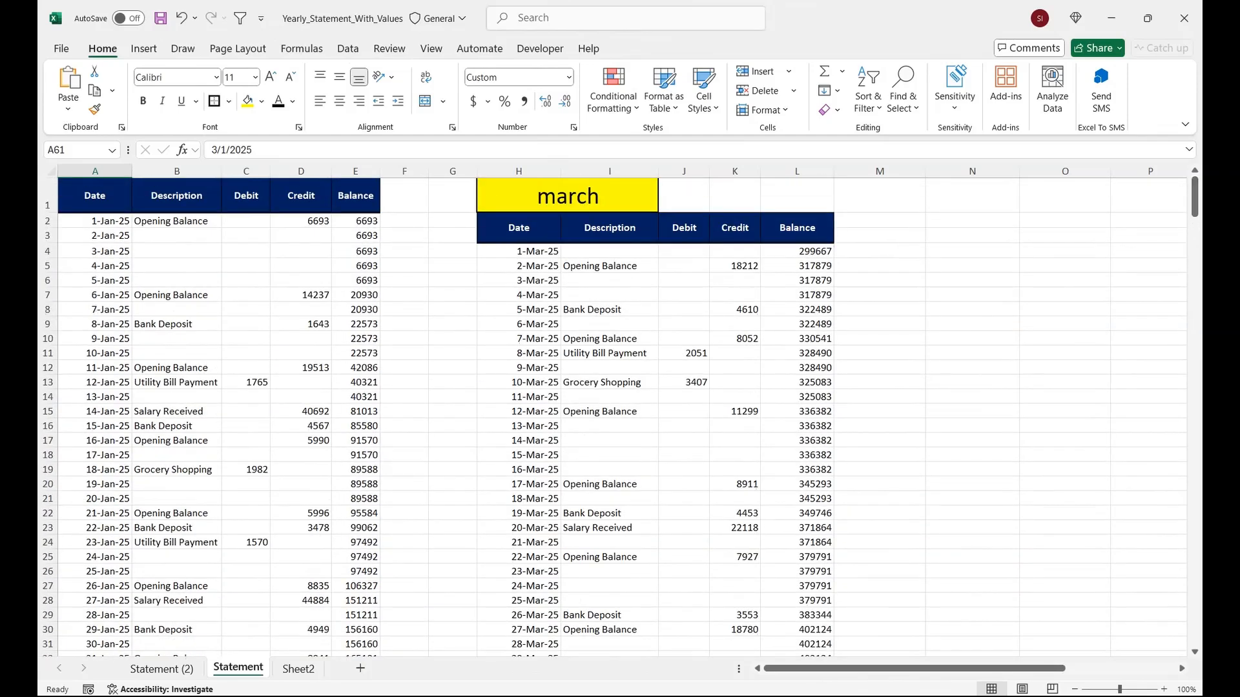
click(453, 367)
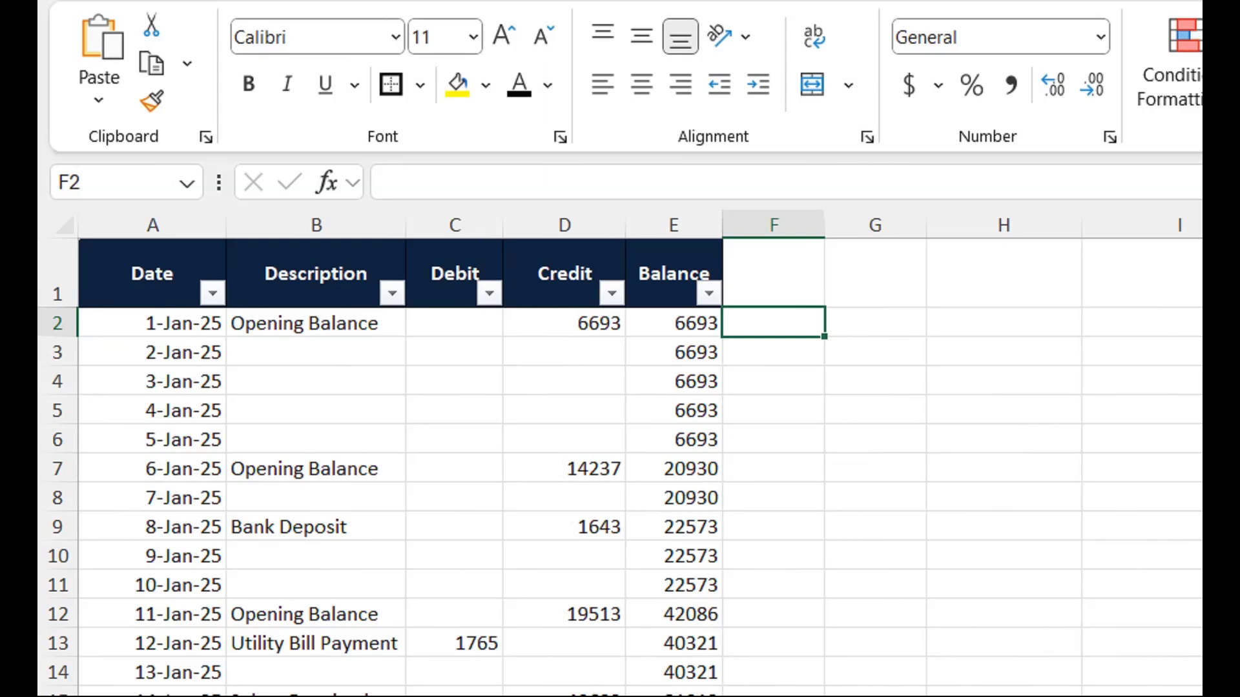
Step: Enter 1.jan.2025 as a sample dot-separated date in cell F2, beside the first Balance value of the filtered yearly table
text(1.jan.2025)
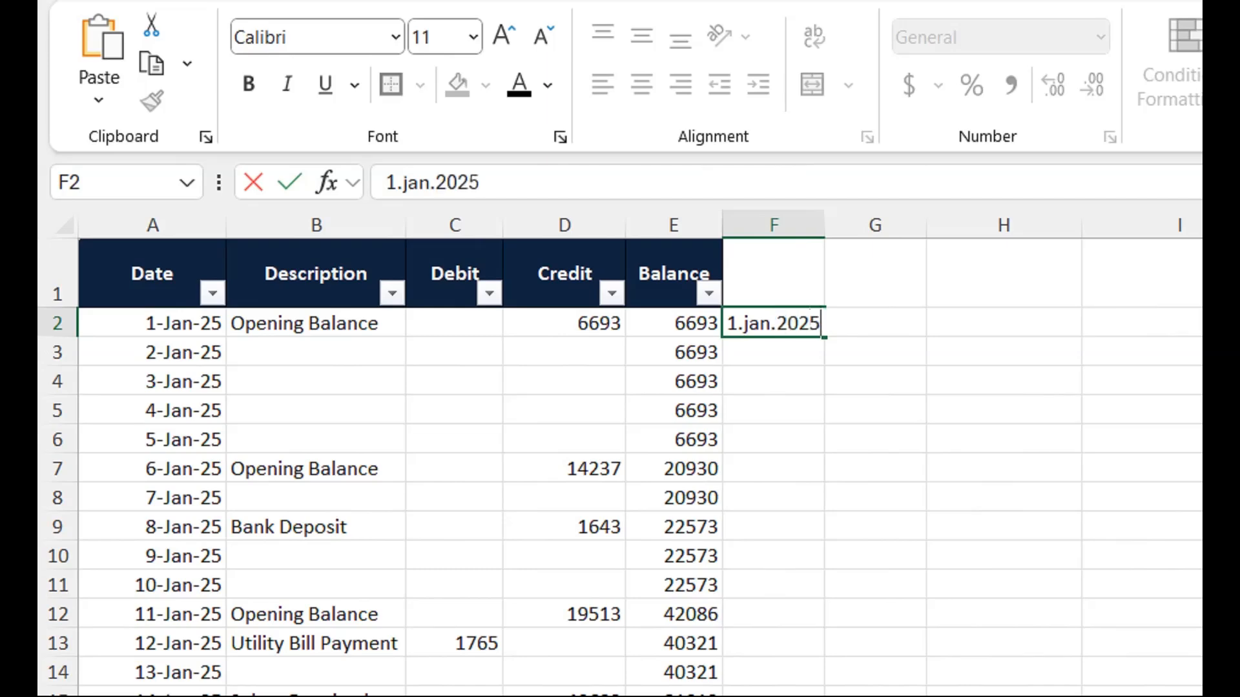
key(ctrl+Return)
key(Return)
key(Up)
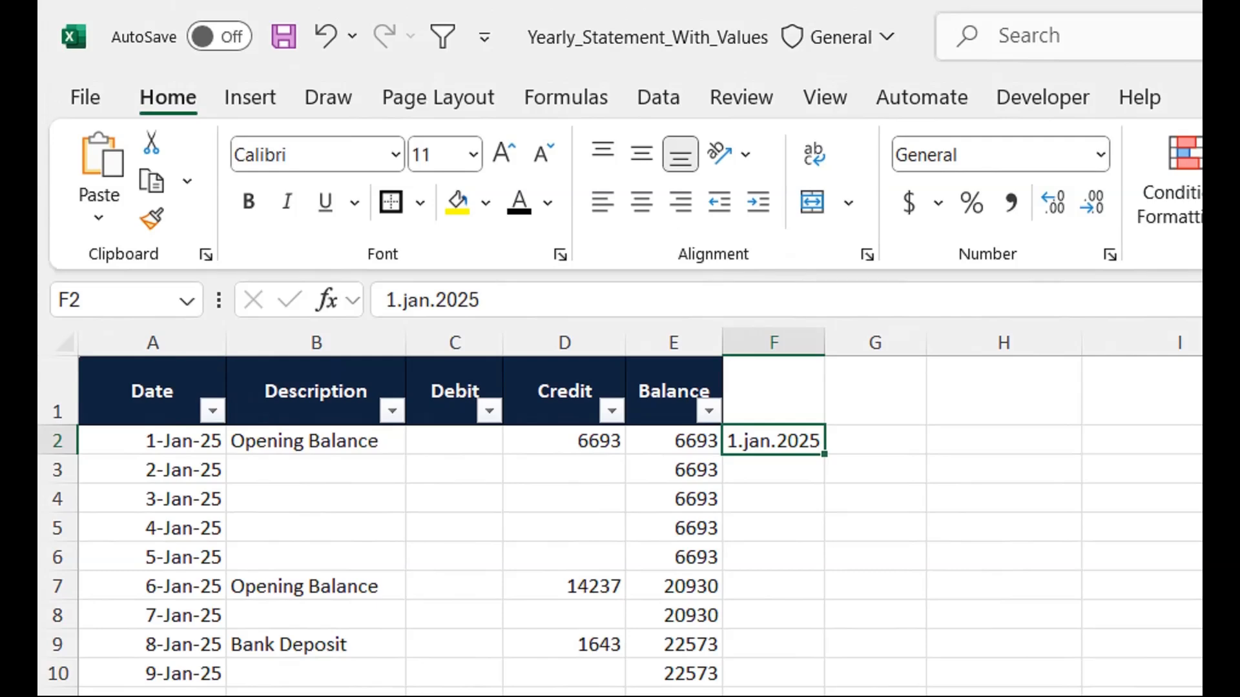
key(ctrl+Left)
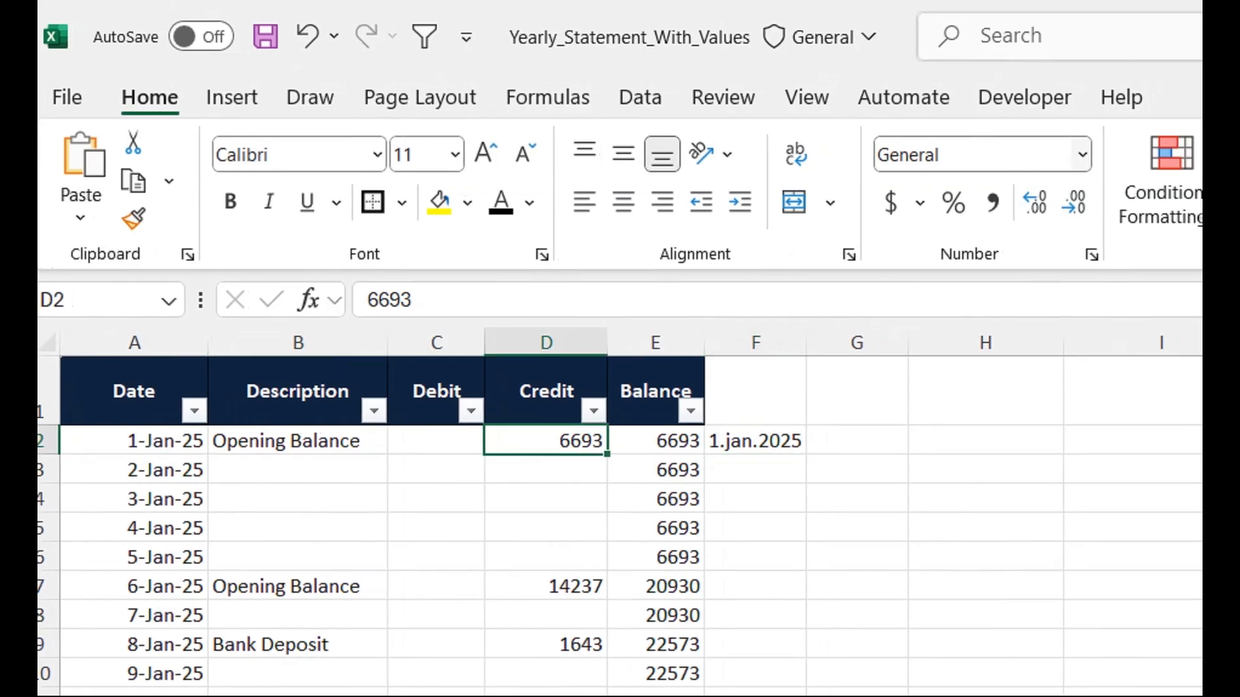
key(ctrl+Right)
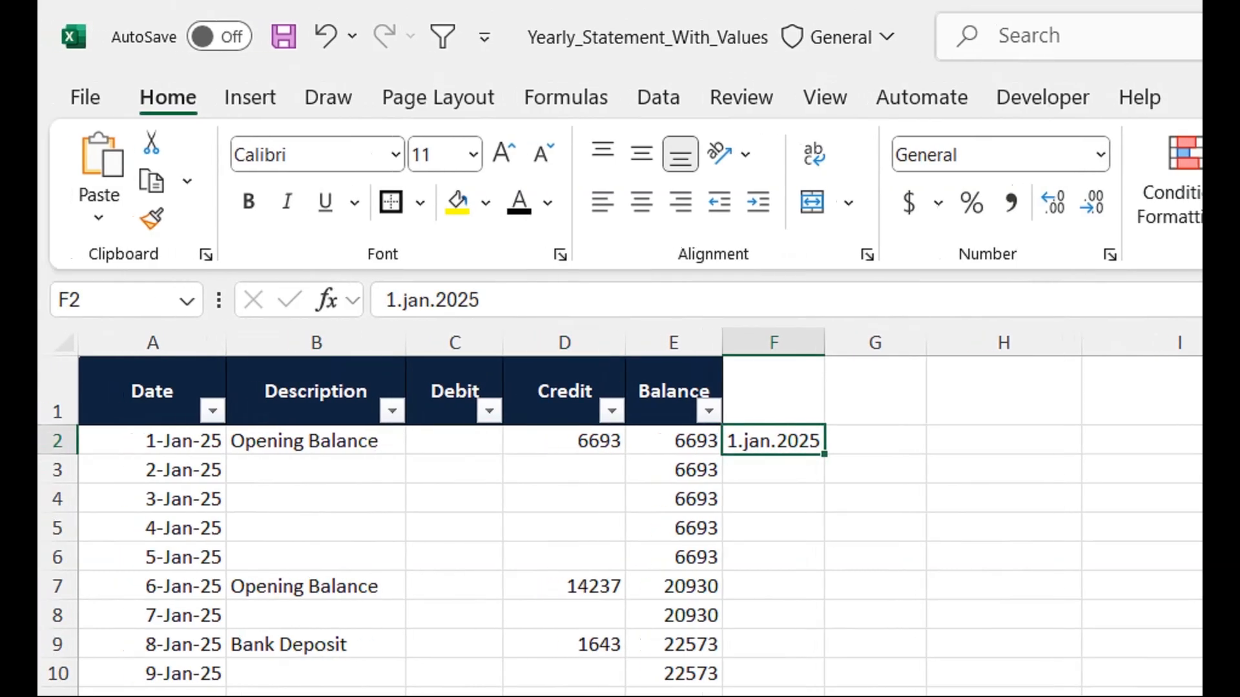
Step: Compare the number format of the date in A2 with the dot-separated sample in F2, and clear the sample
key(ctrl+Left)
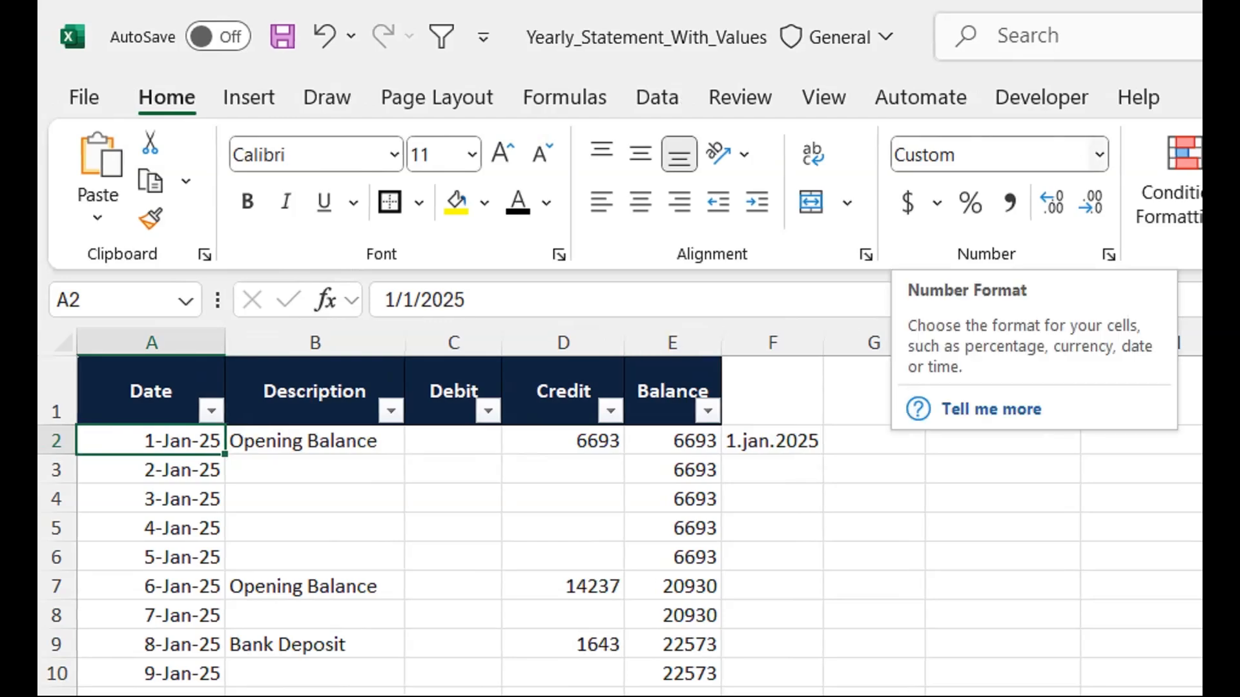
click(772, 441)
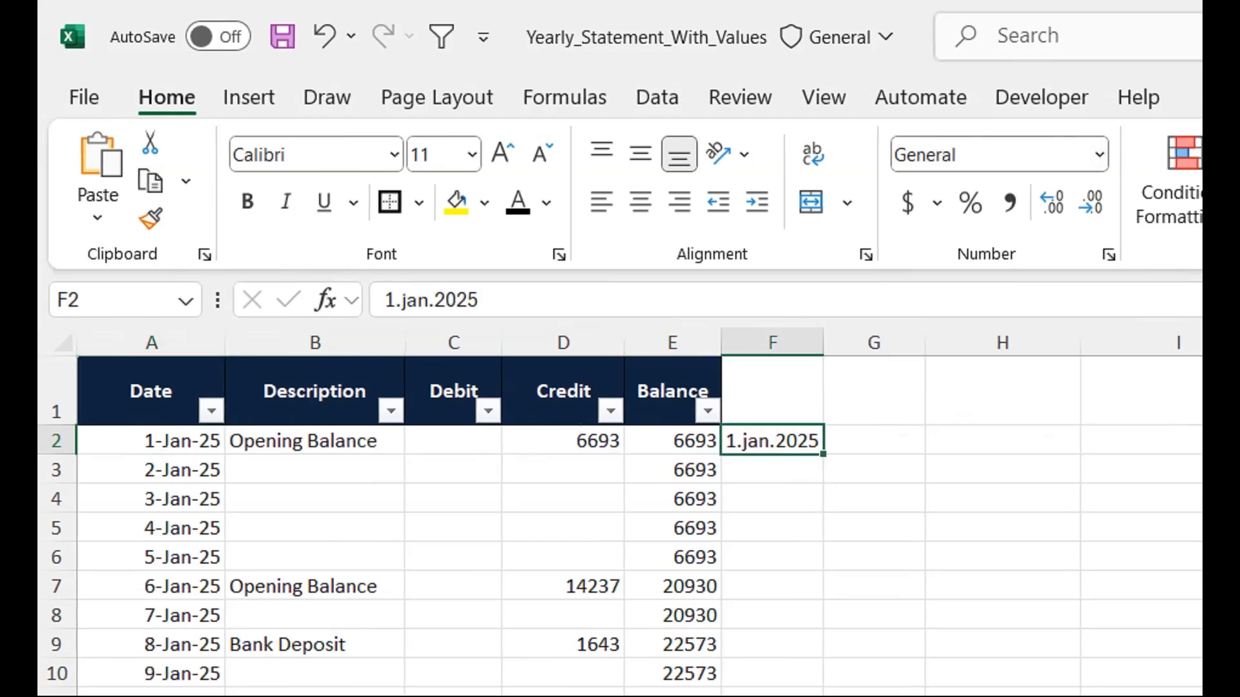
key(Delete)
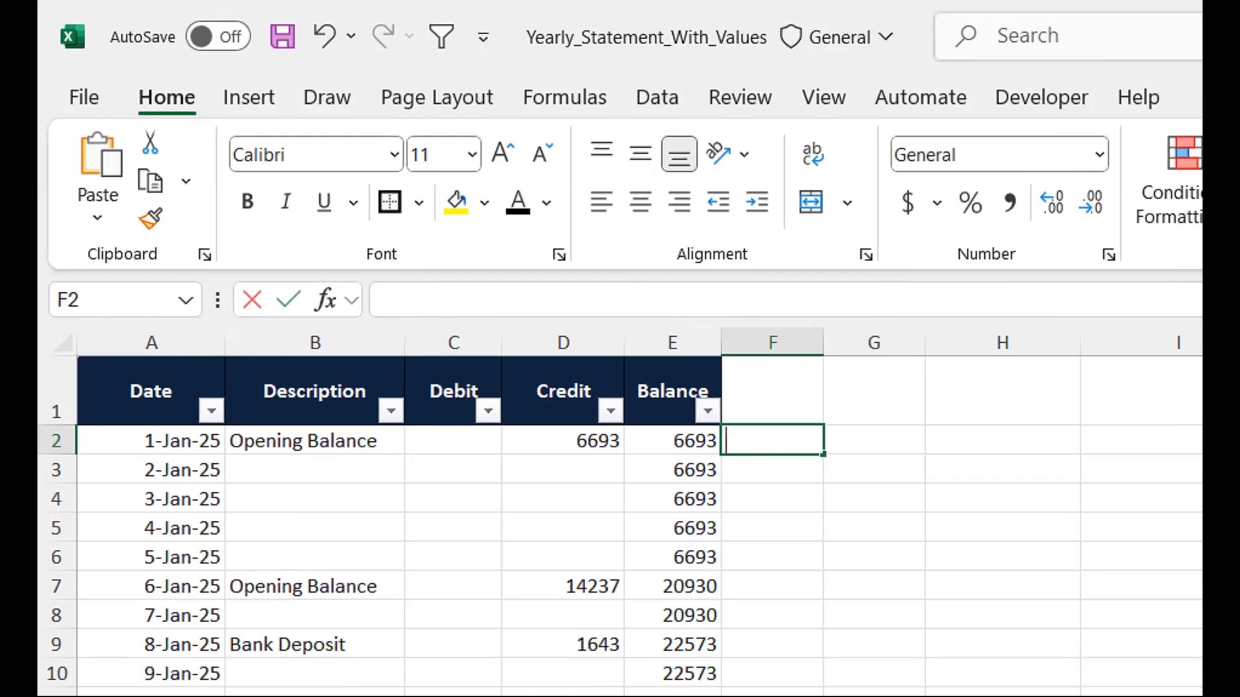
Step: Begin a FILTER formula in F2 with the Date range A2:A366 as its array
text(=filte)
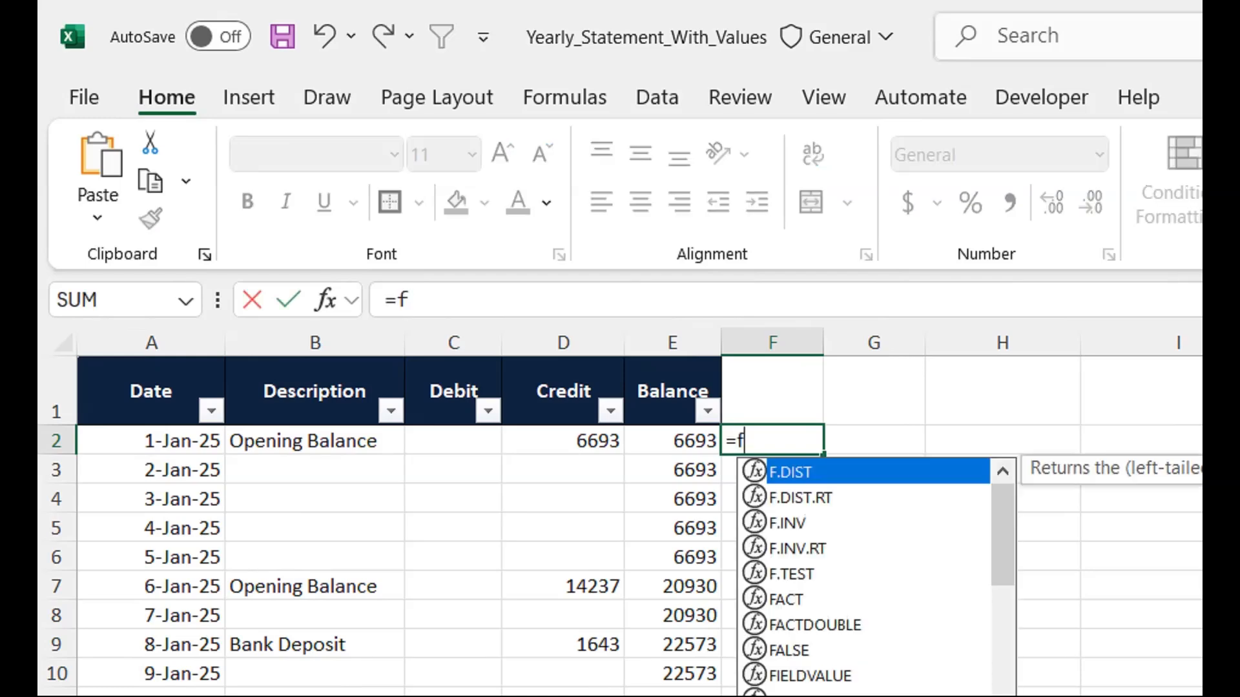
key(Tab)
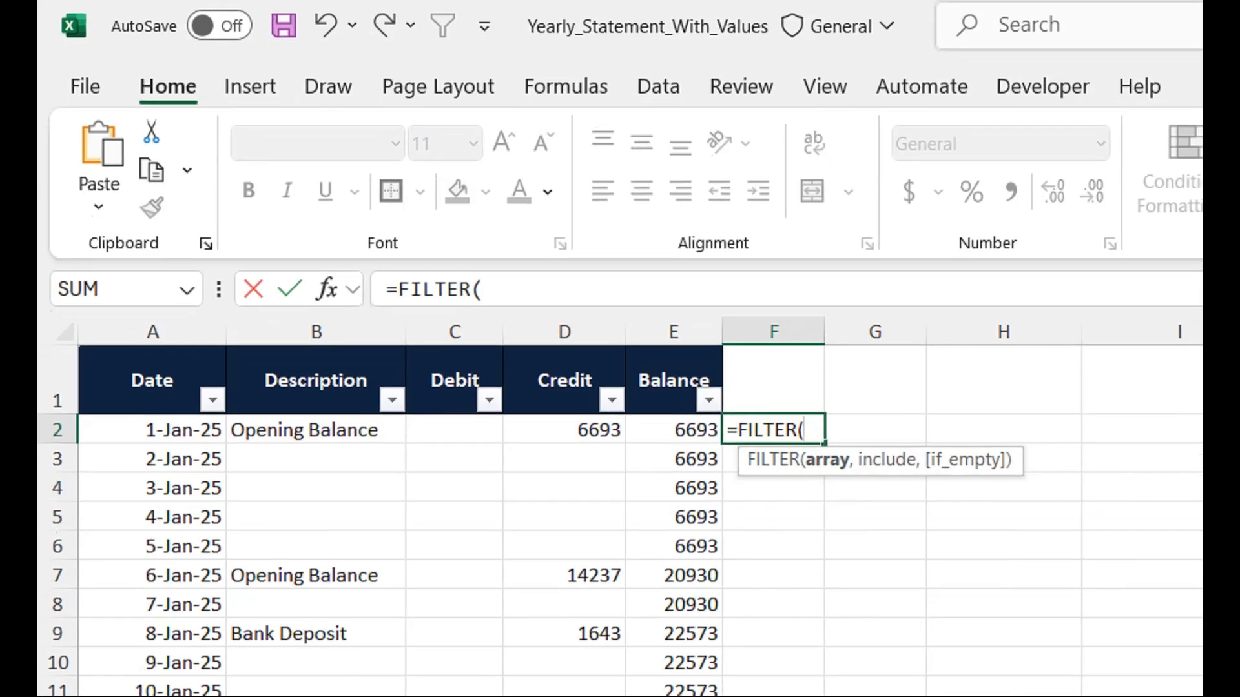
click(151, 441)
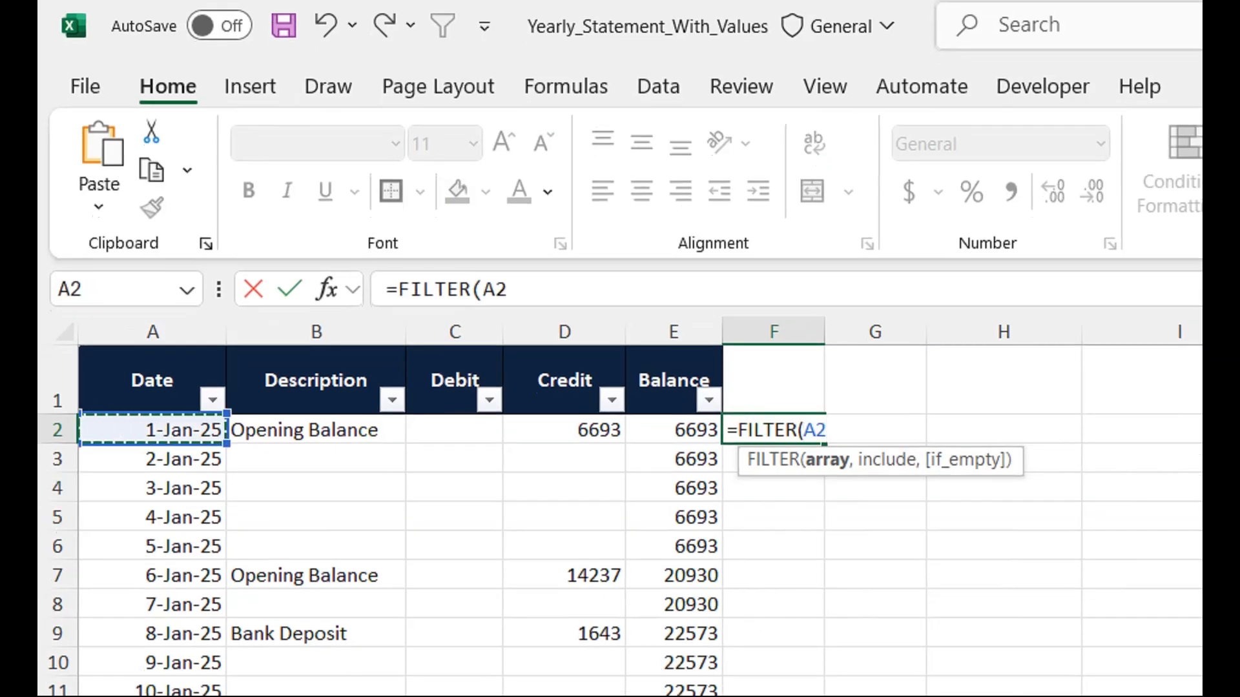
key(ctrl+shift+Down)
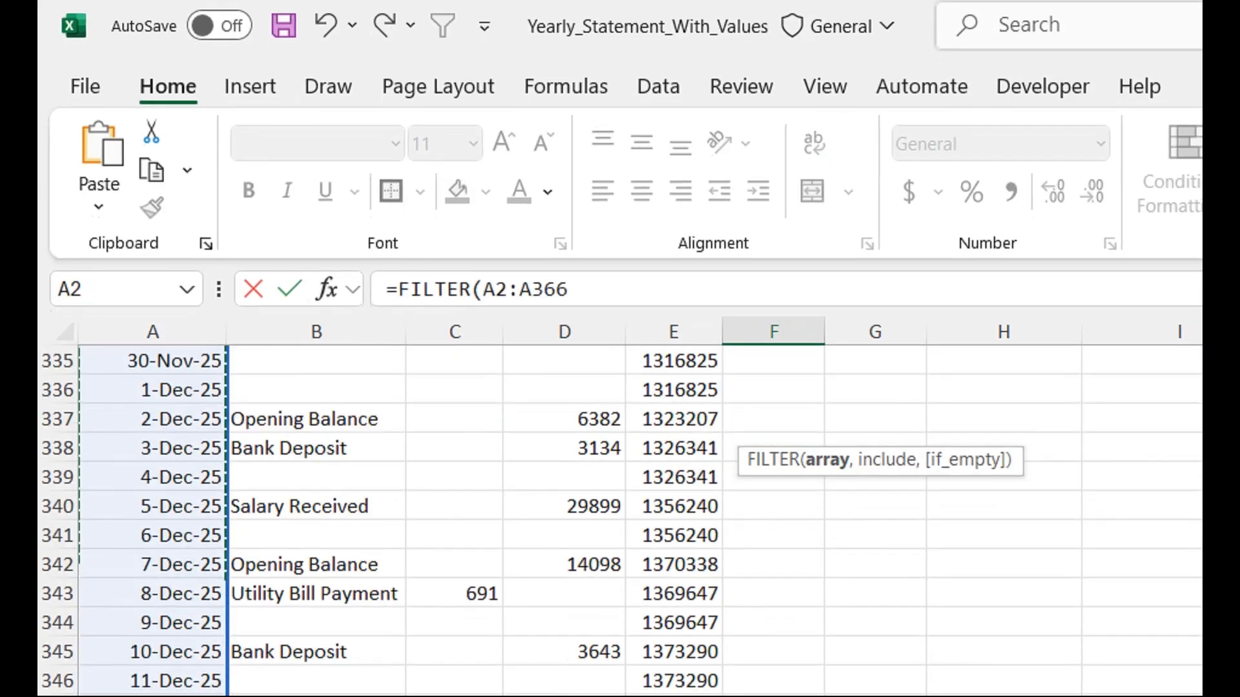
key(ctrl+BackSpace)
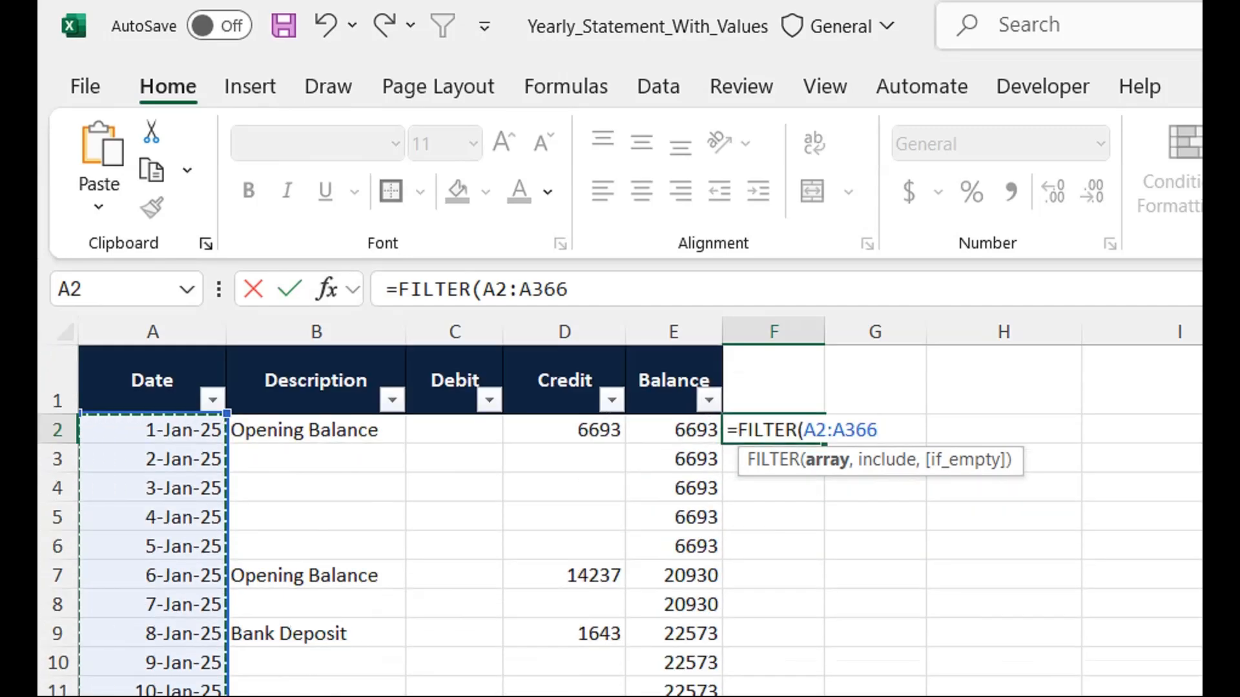
text(,)
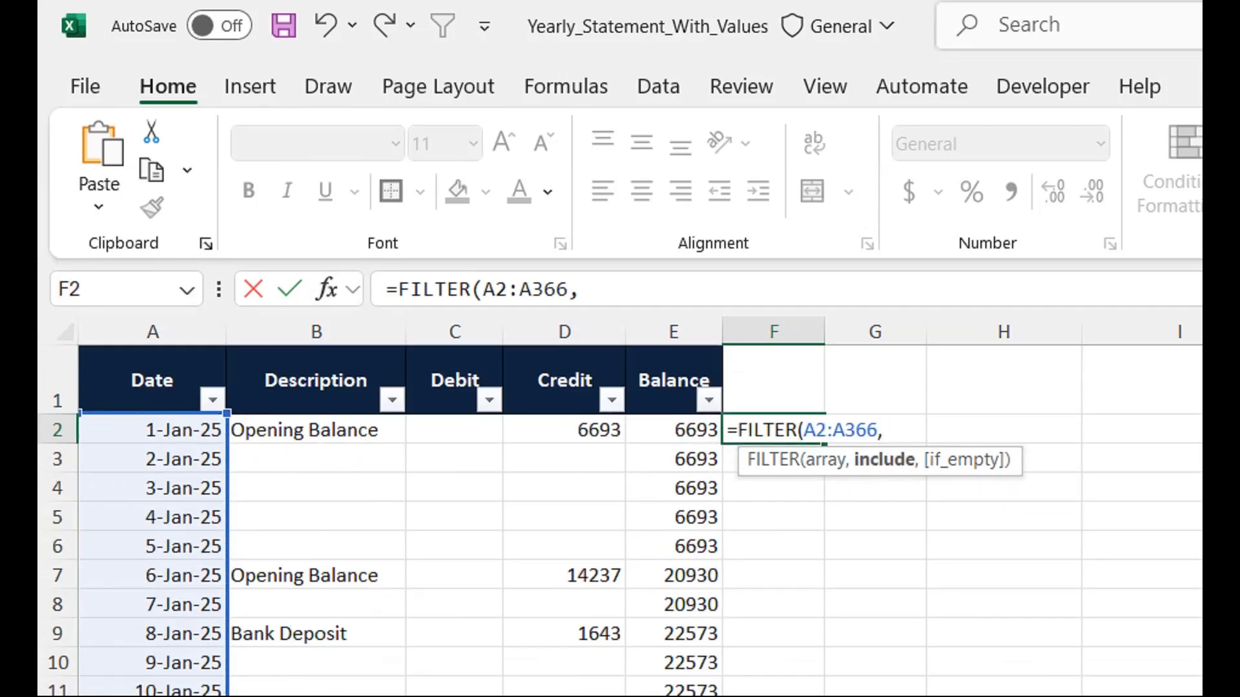
Step: Add the include condition (ISNUMBER(A2:A366)) to the FILTER formula in F2
text((isn)
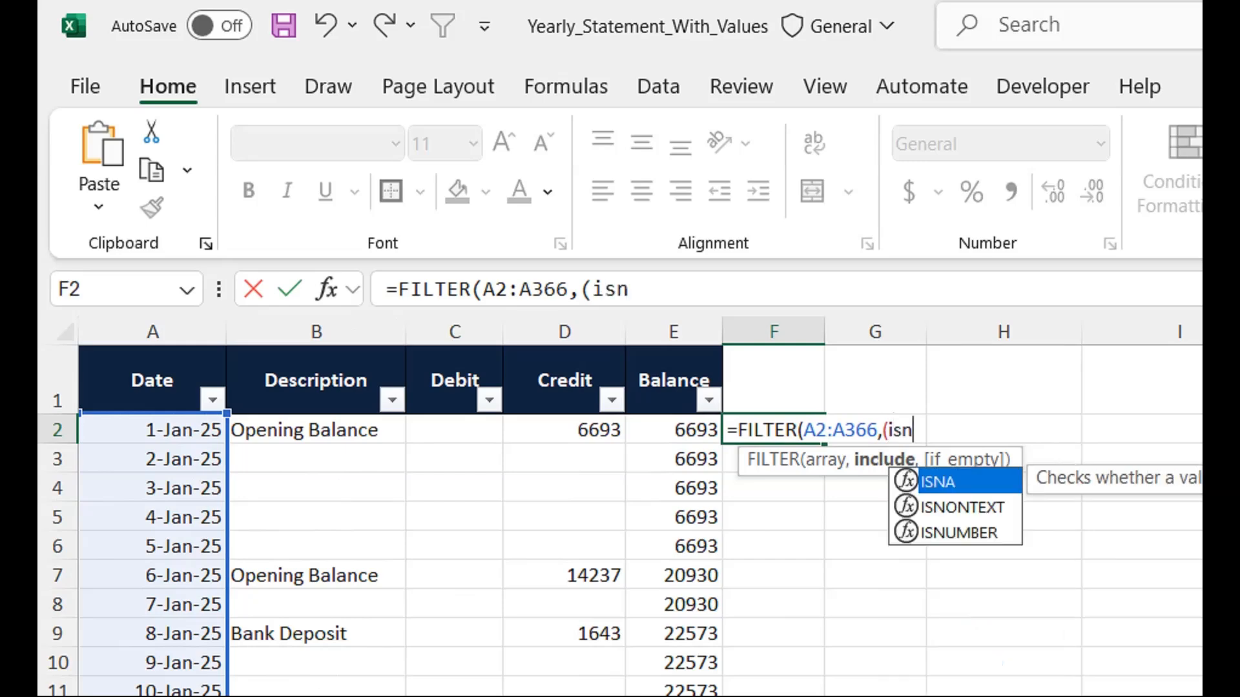
key(Down)
key(Down)
key(Tab)
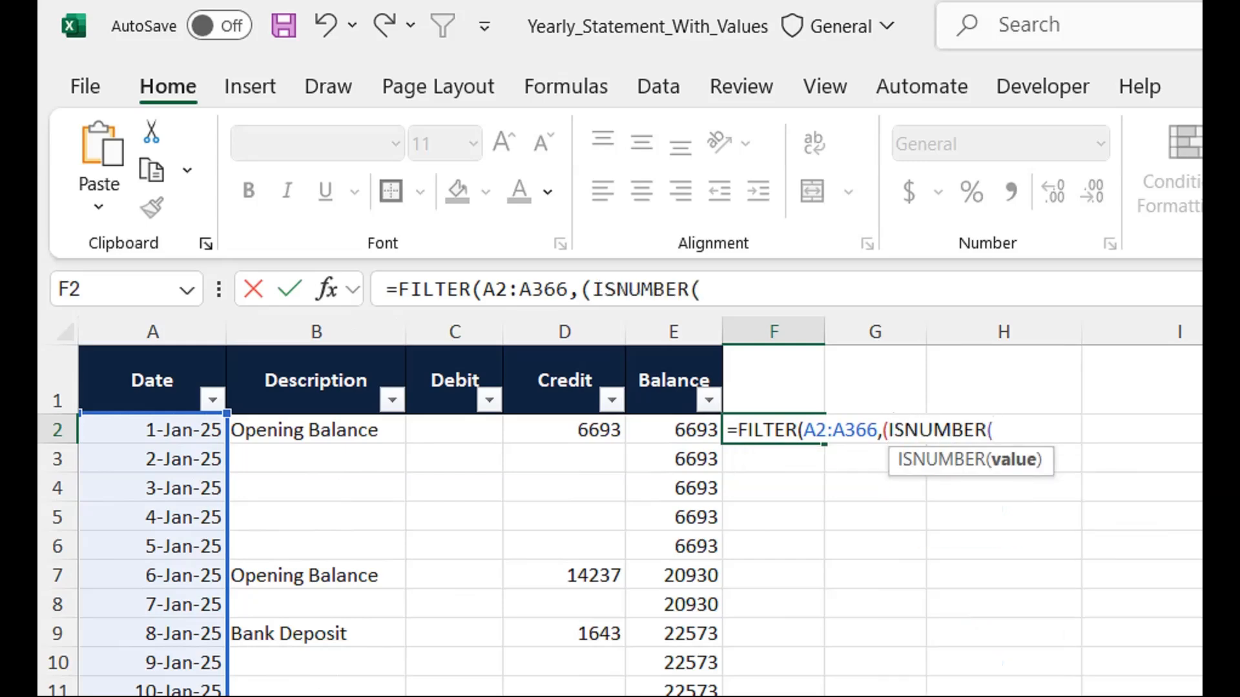
click(153, 430)
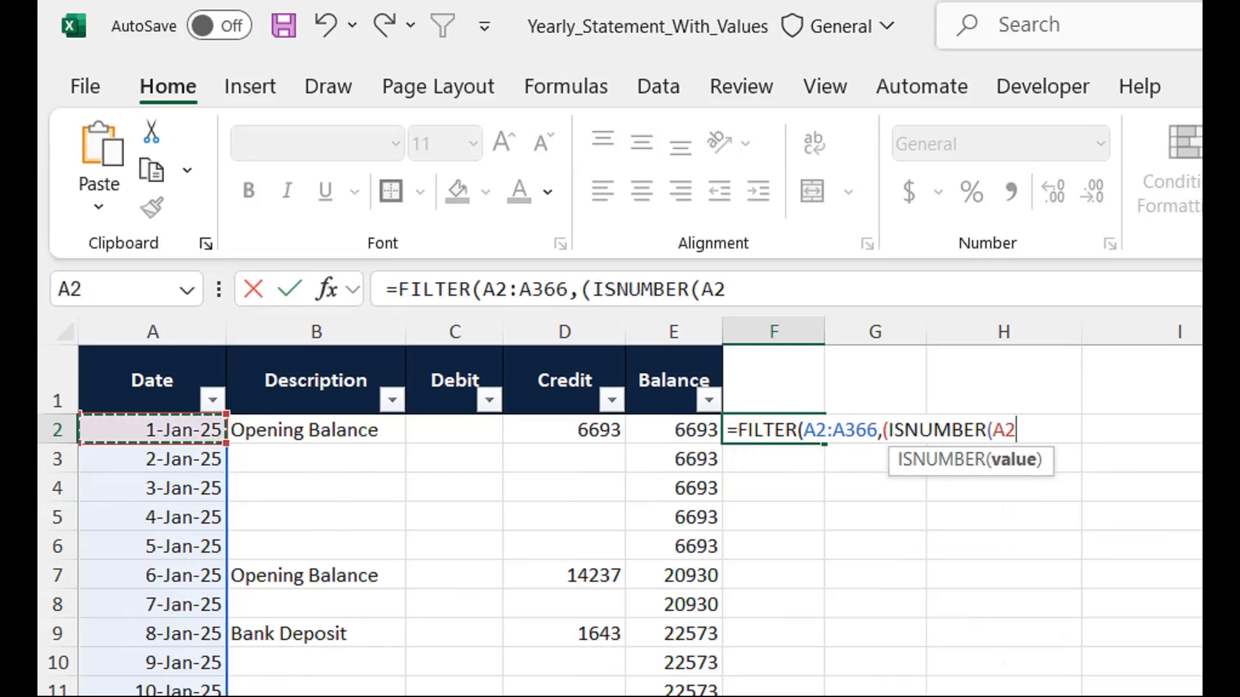
key(ctrl+shift+Down)
text())
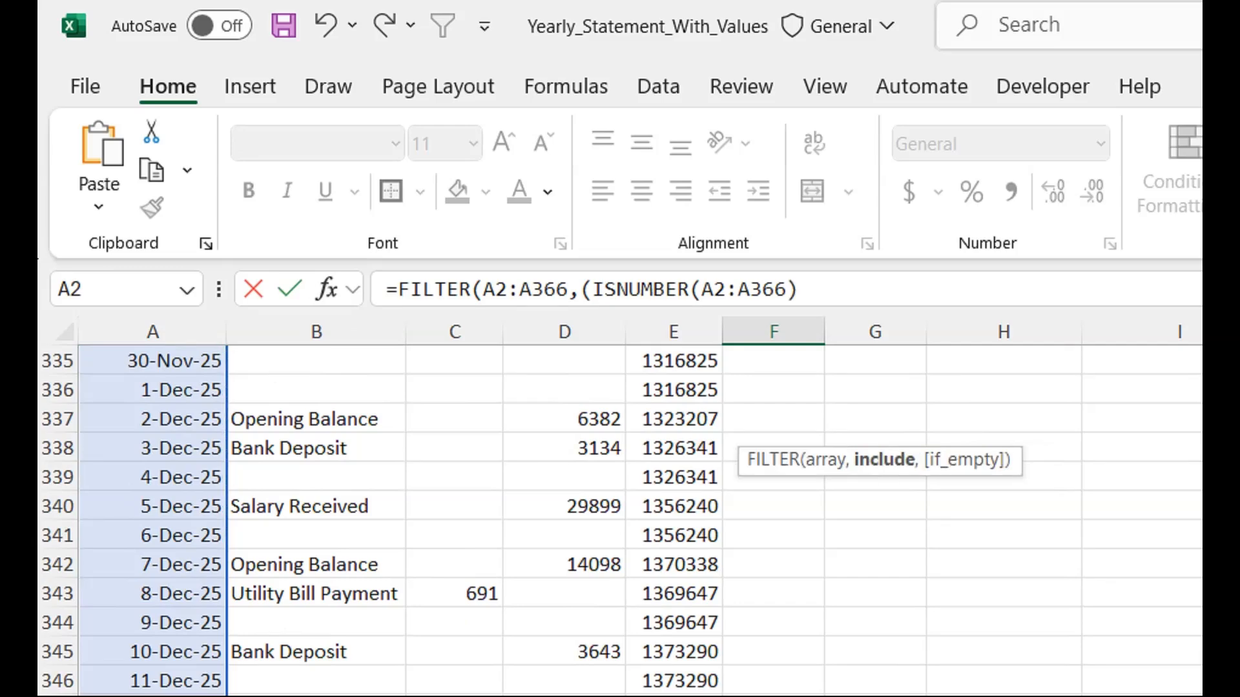
text())
key(Left)
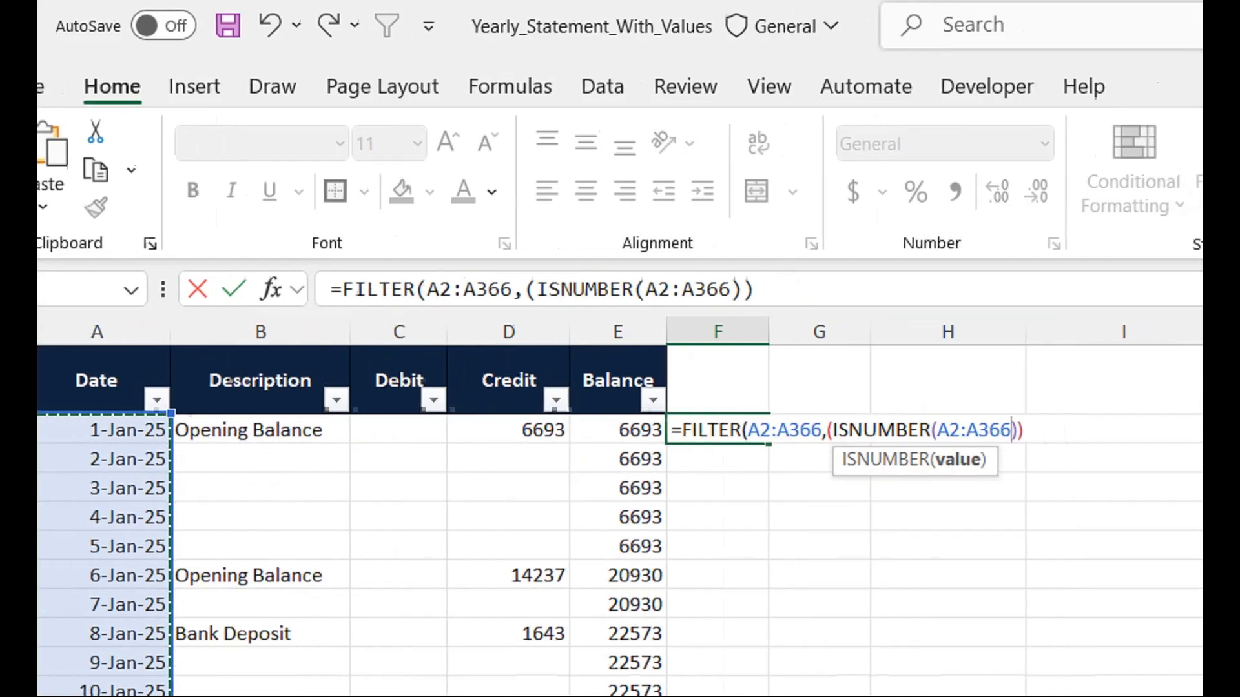
key(Right)
key(Right)
Step: Multiply the include condition by MONTH(A2:A366)=1 to restrict the FILTER formula to January dates
text(*)
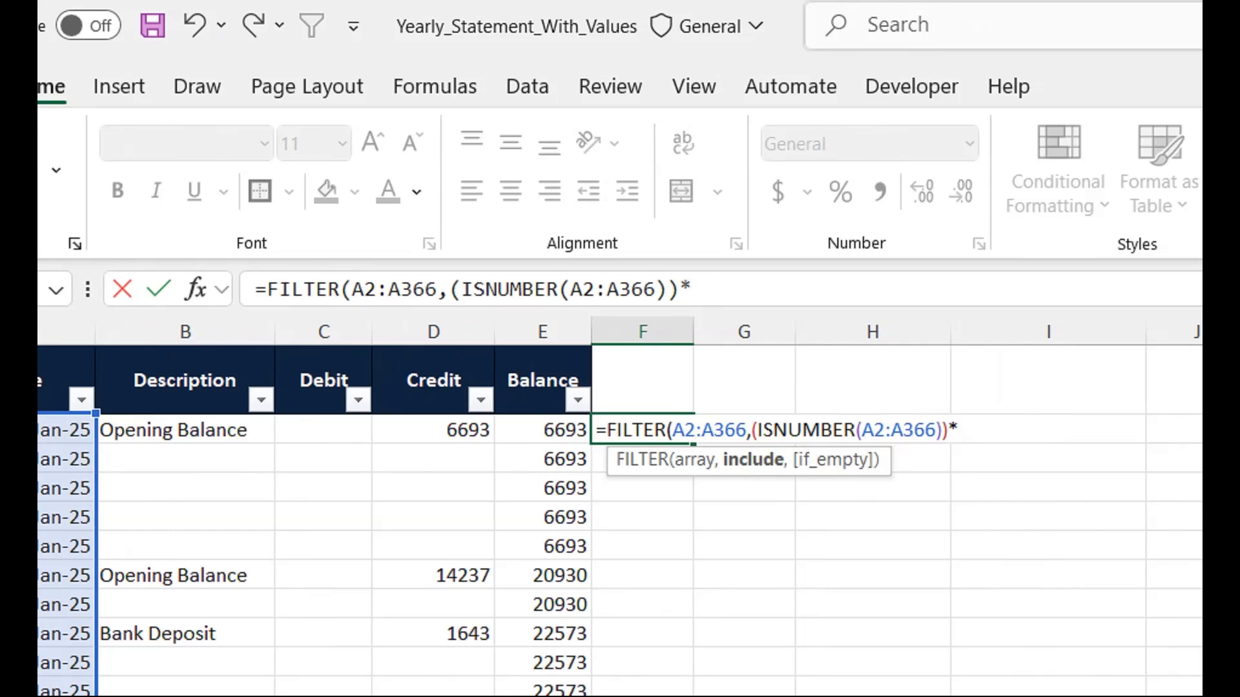
text(month)
key(Tab)
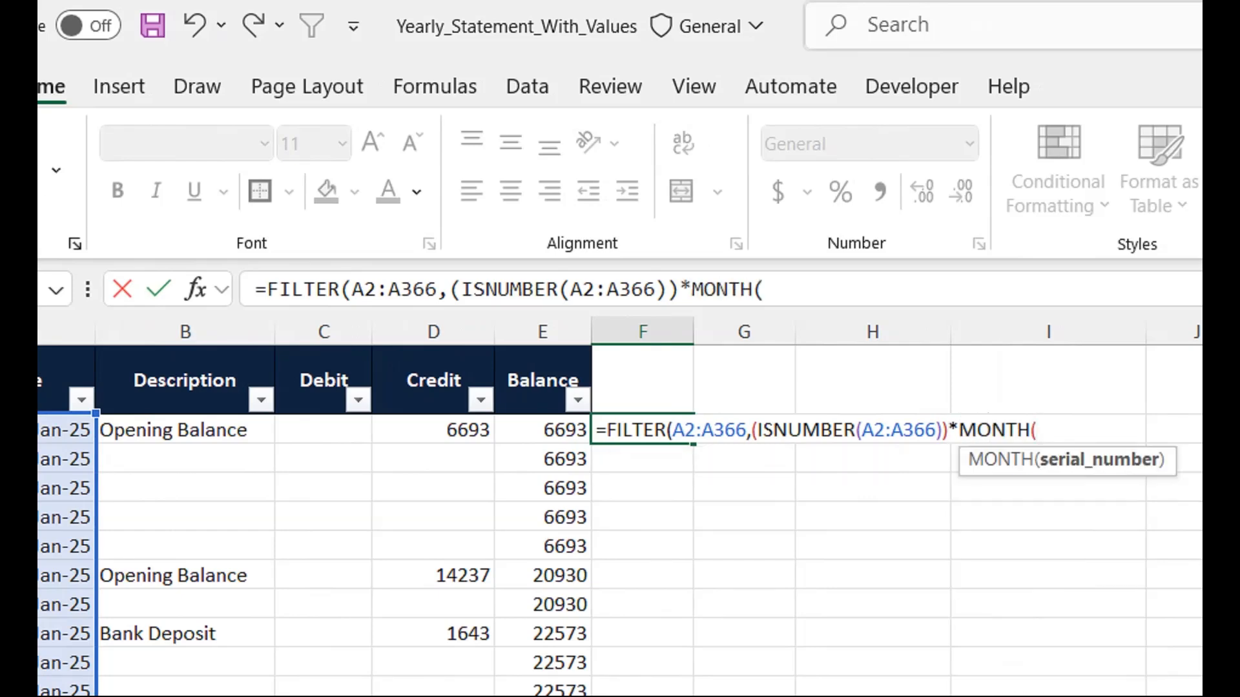
click(64, 430)
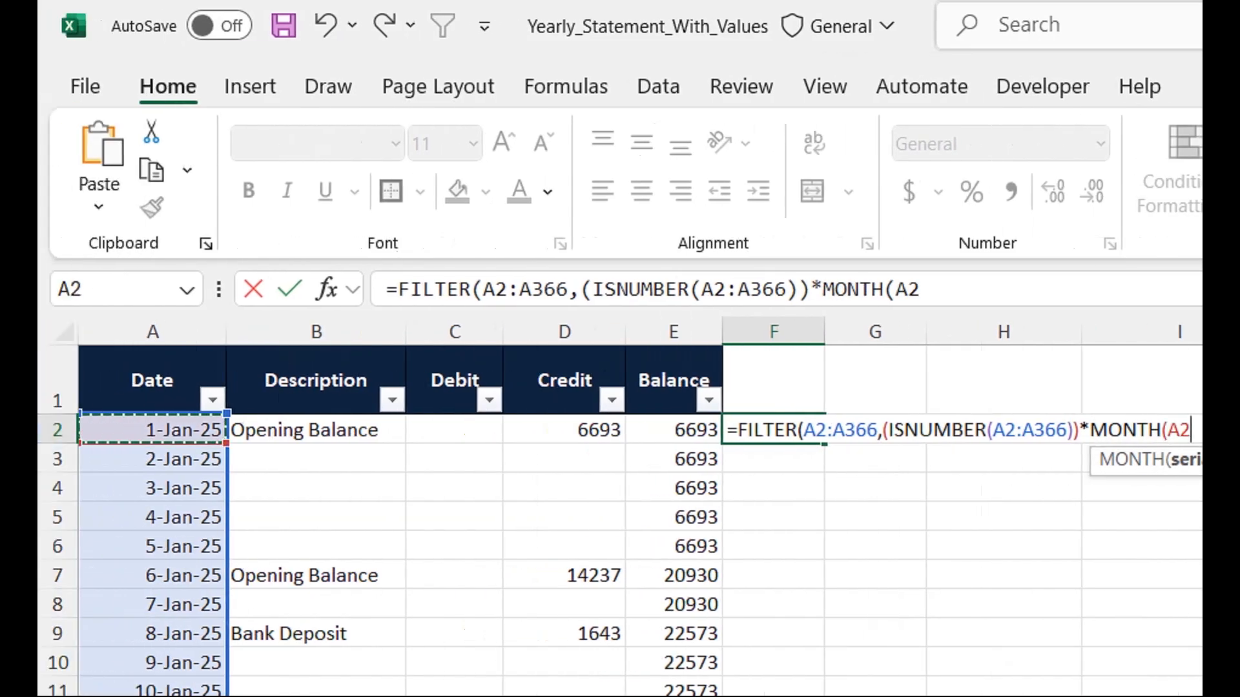
key(ctrl+shift+Down)
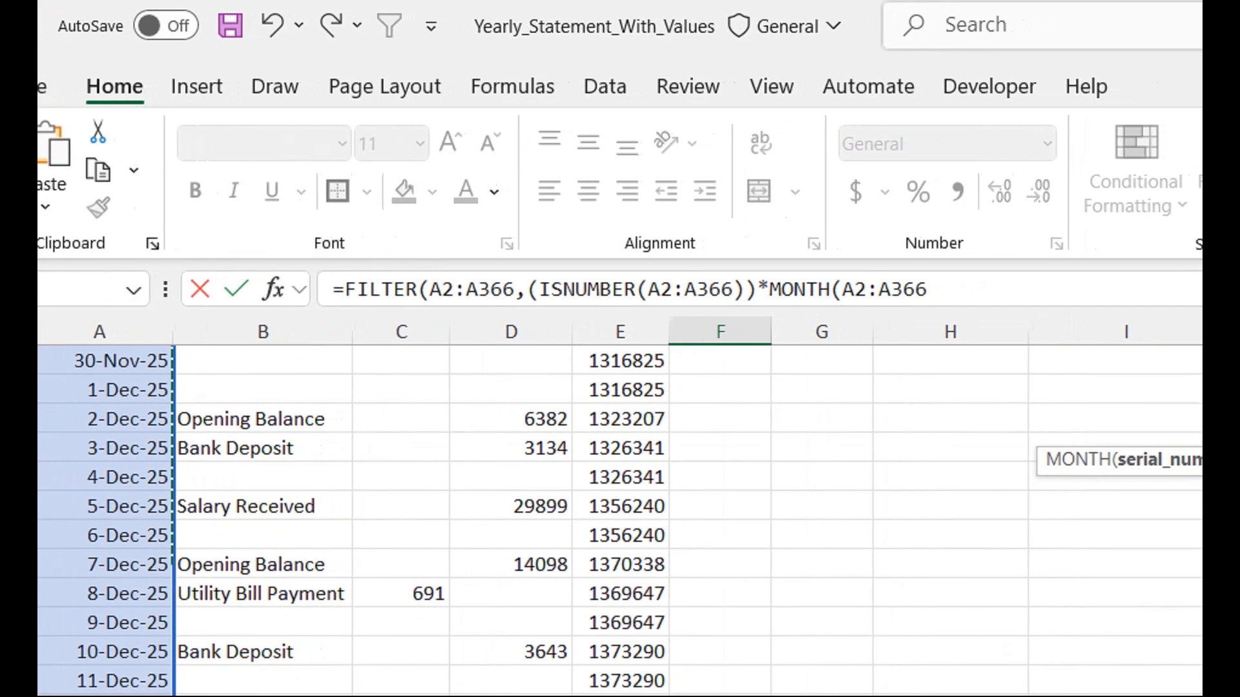
key(ctrl+BackSpace)
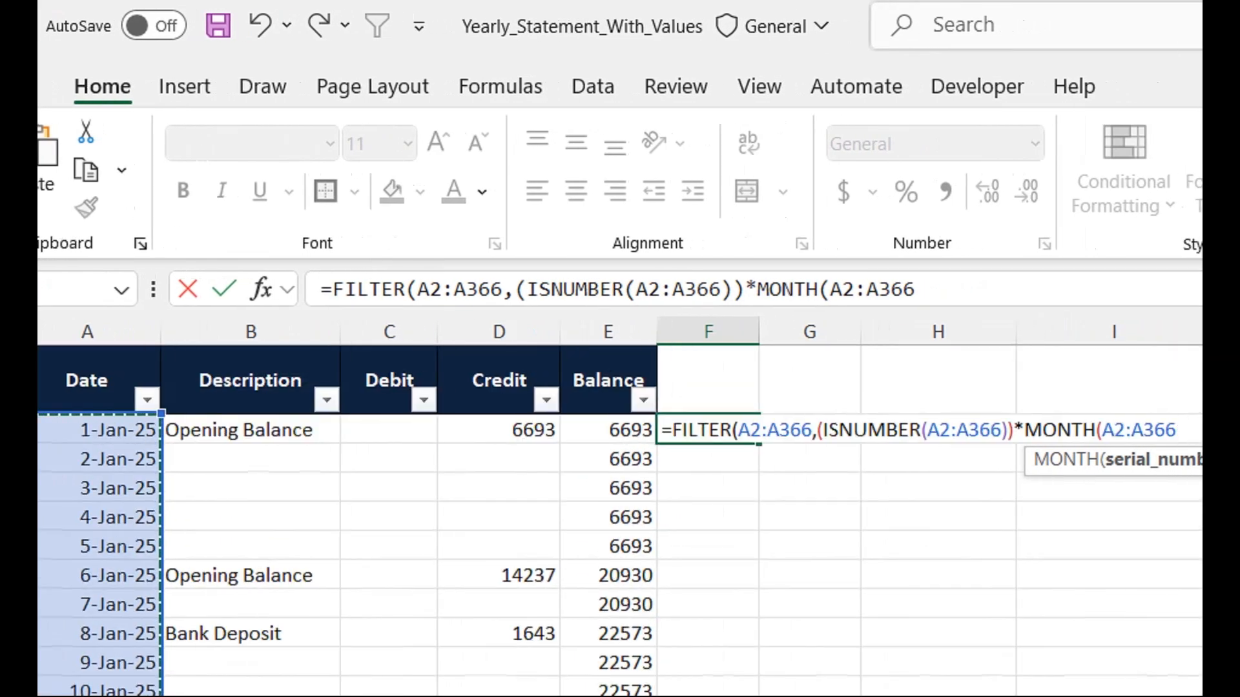
text())
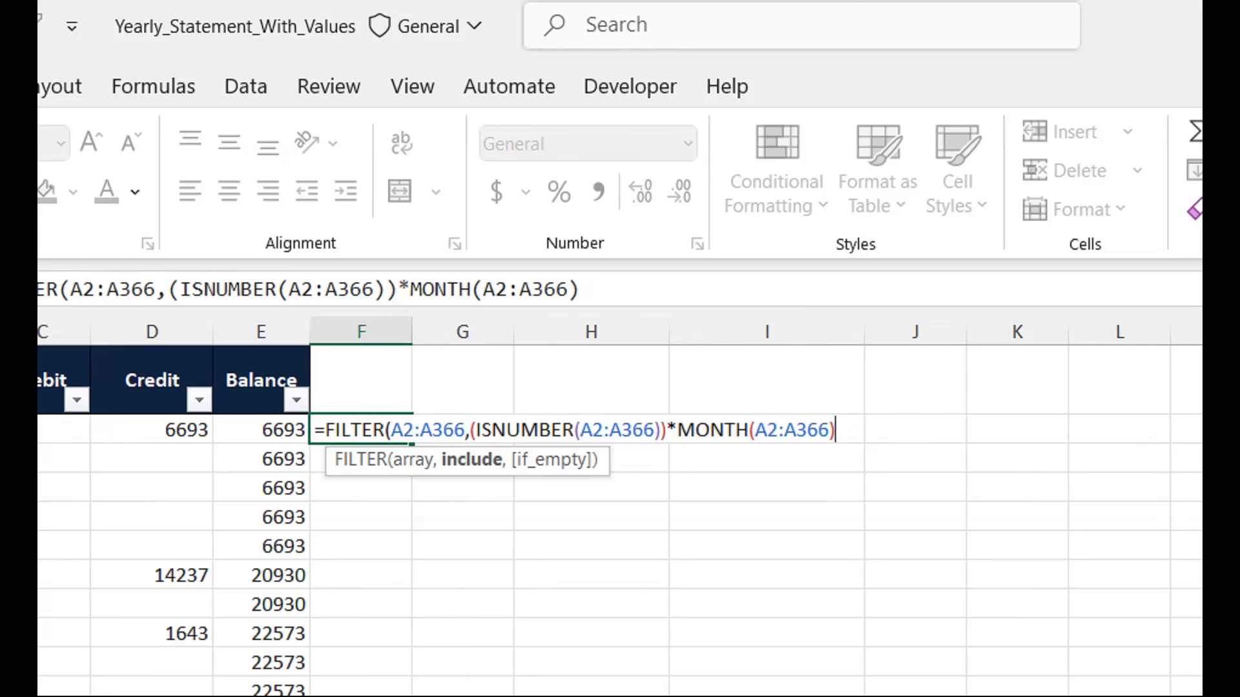
text(=1)
text(,)
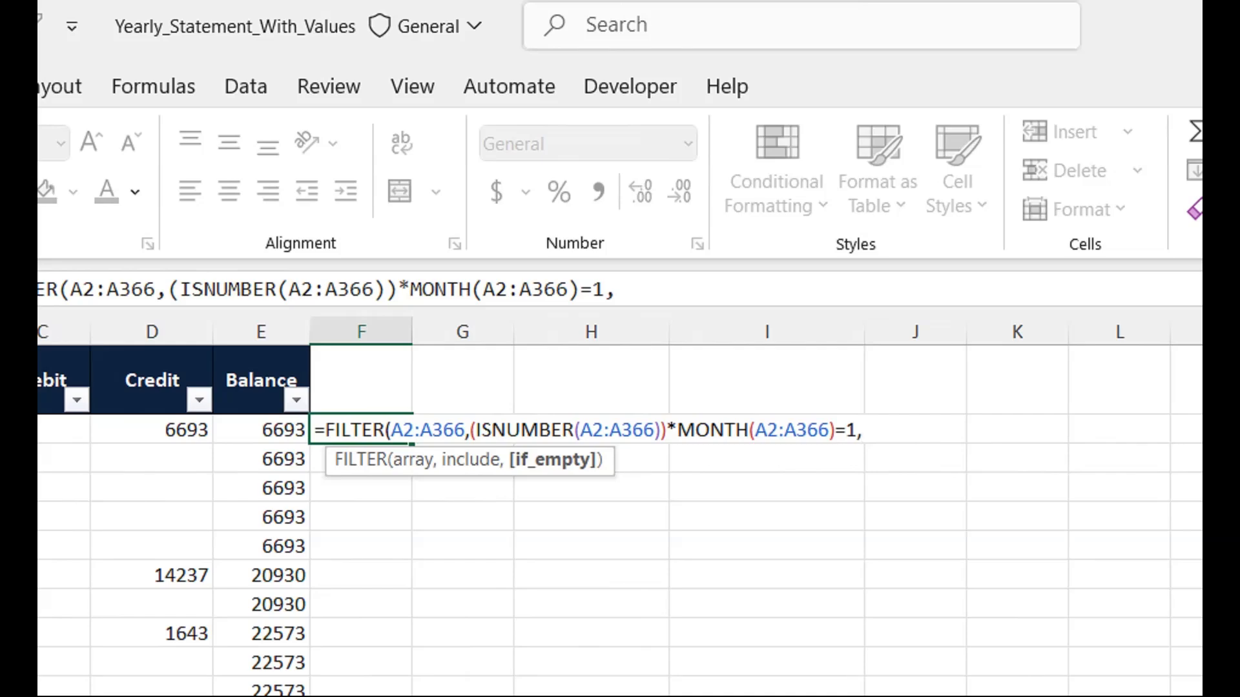
Step: Set the FILTER formula's if_empty text to "No Data Found" and complete the formula in F2
text("No Dta)
key(BackSpace)
key(BackSpace)
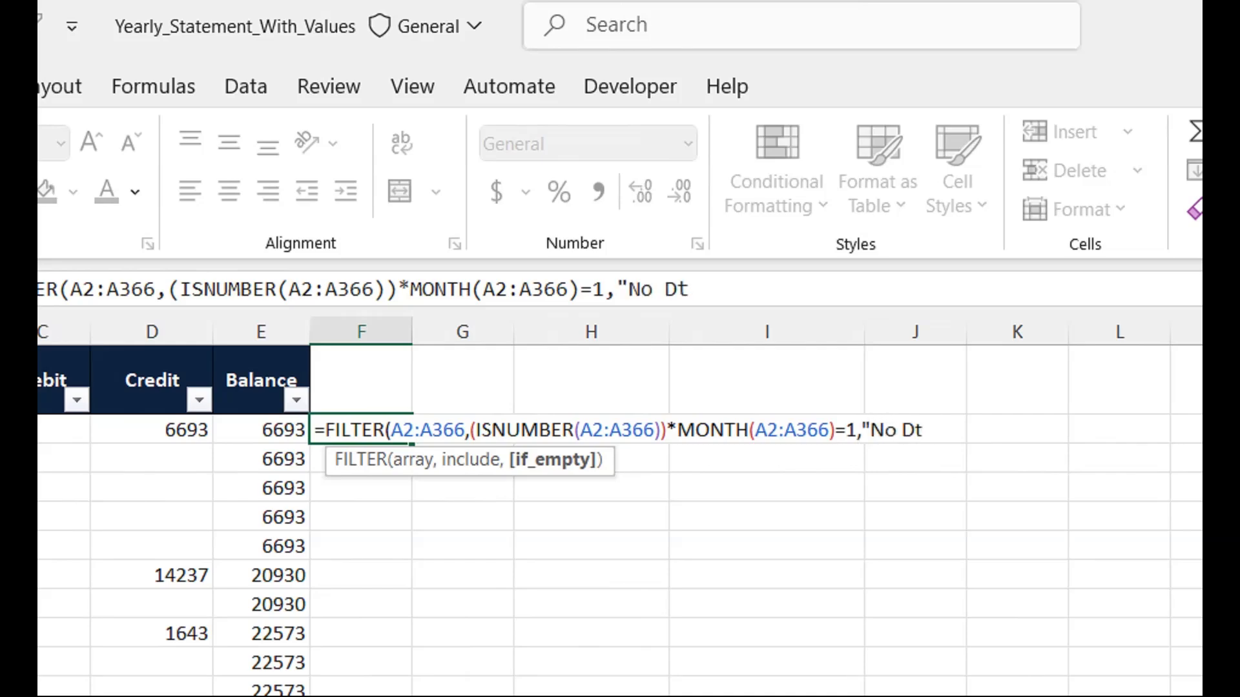
text(ata Found)
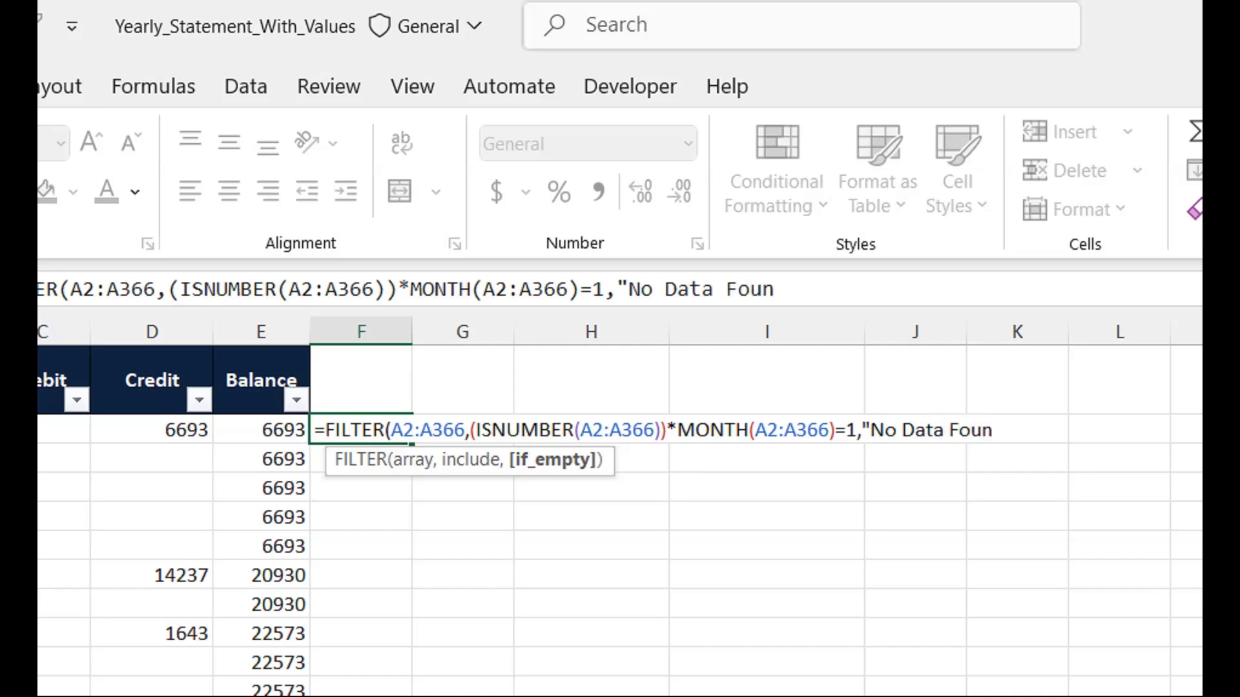
text("))
key(Return)
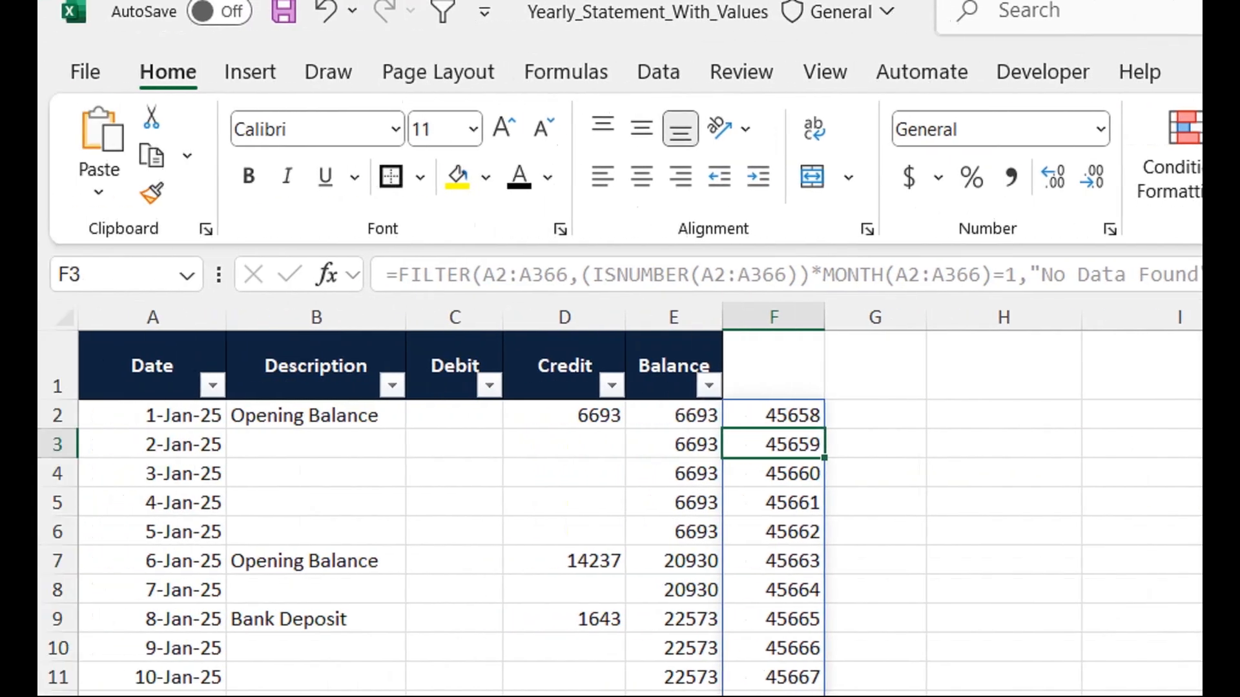
Step: Format the spilled FILTER results in column F as day-month-year dates, and clear the formula from the sheet
key(Up)
key(ctrl+shift+Down)
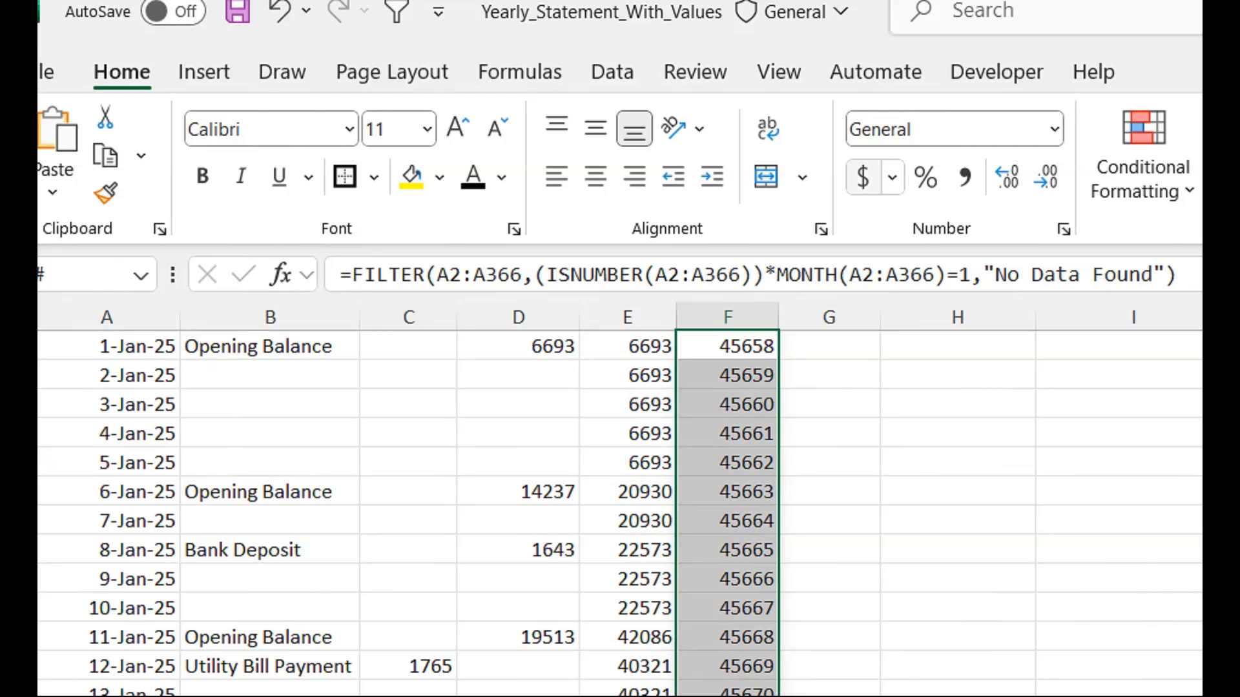
key(ctrl+shift+3)
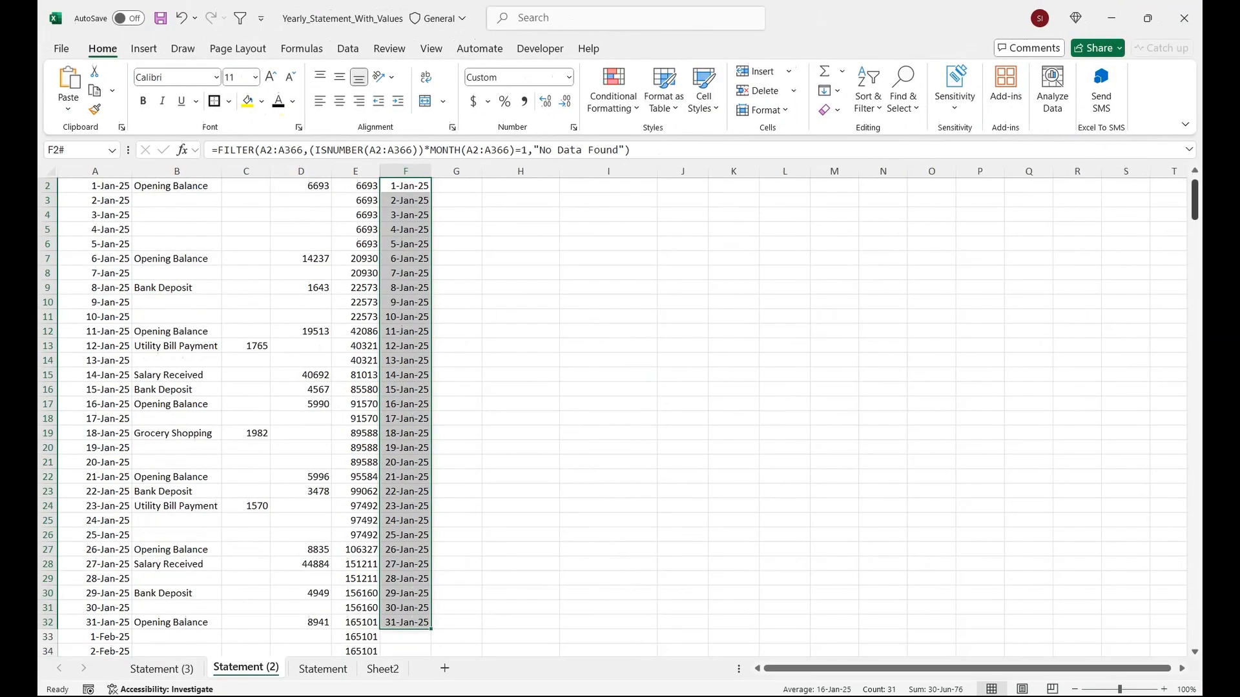
scroll(620, 413, up, 1)
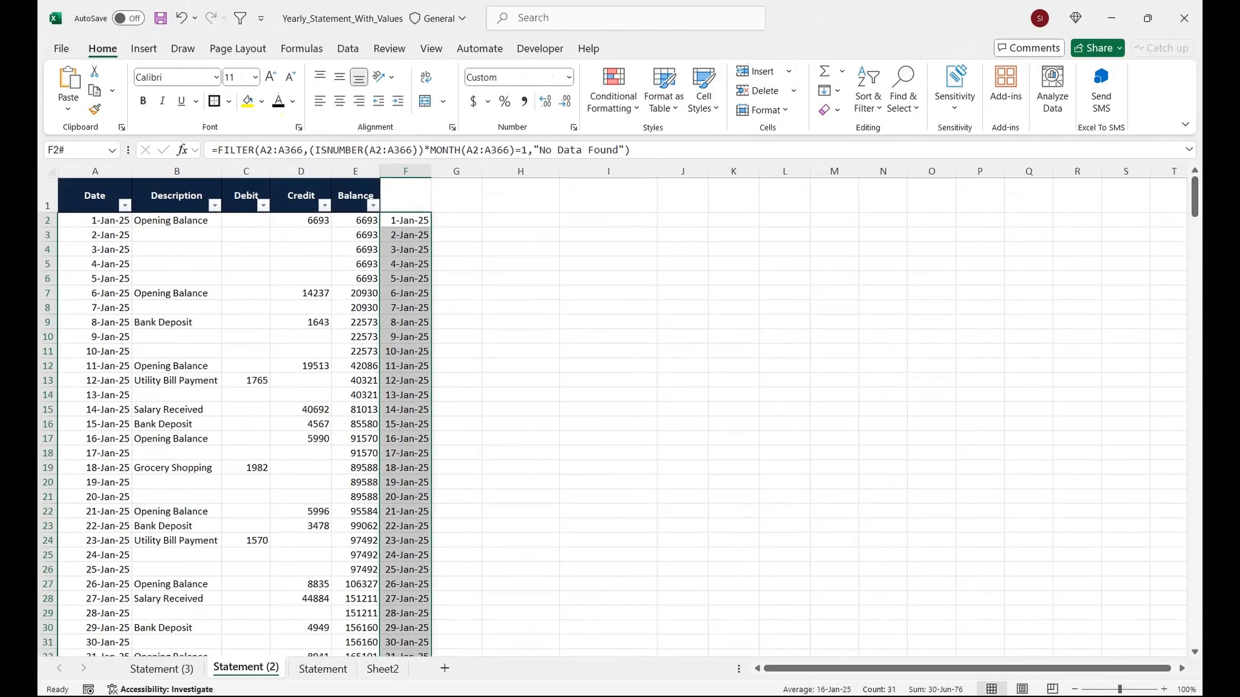
key(Delete)
Step: Enter 1 in G2 and 2 in G3, and extend the number series down to 11 in G12
click(456, 220)
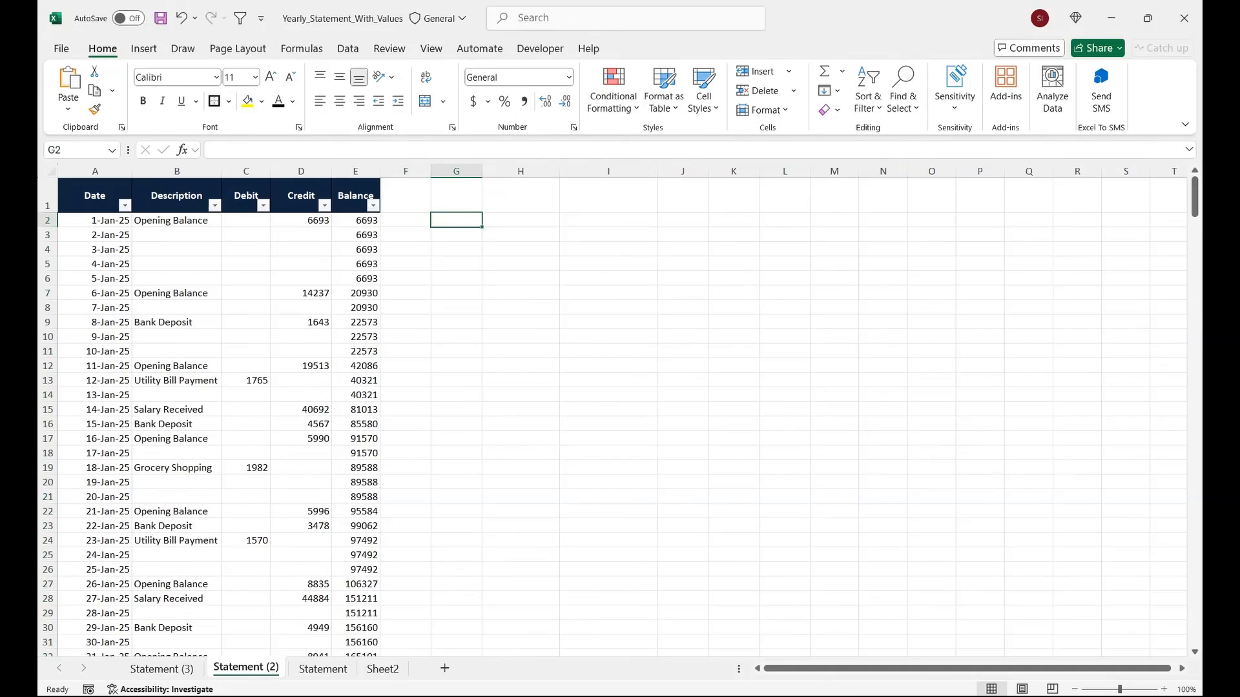
text(1)
key(Return)
text(2)
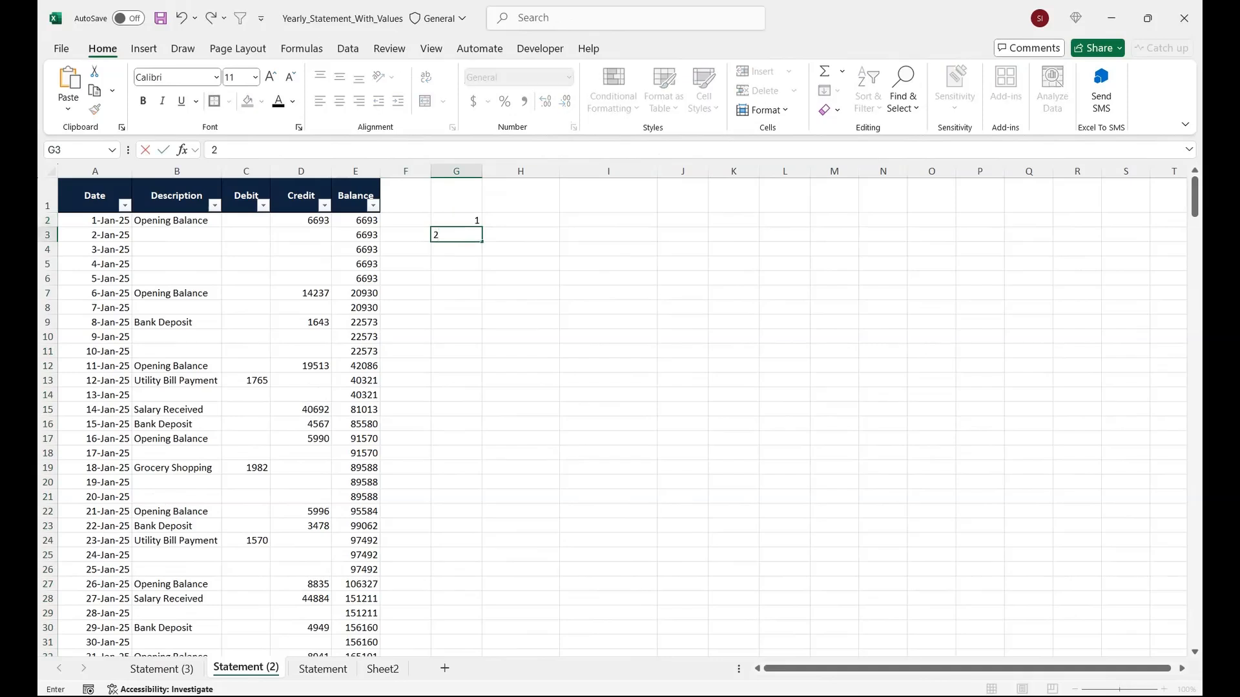
key(Return)
key(Return)
key(Up)
key(Up)
key(Up)
key(shift+Down)
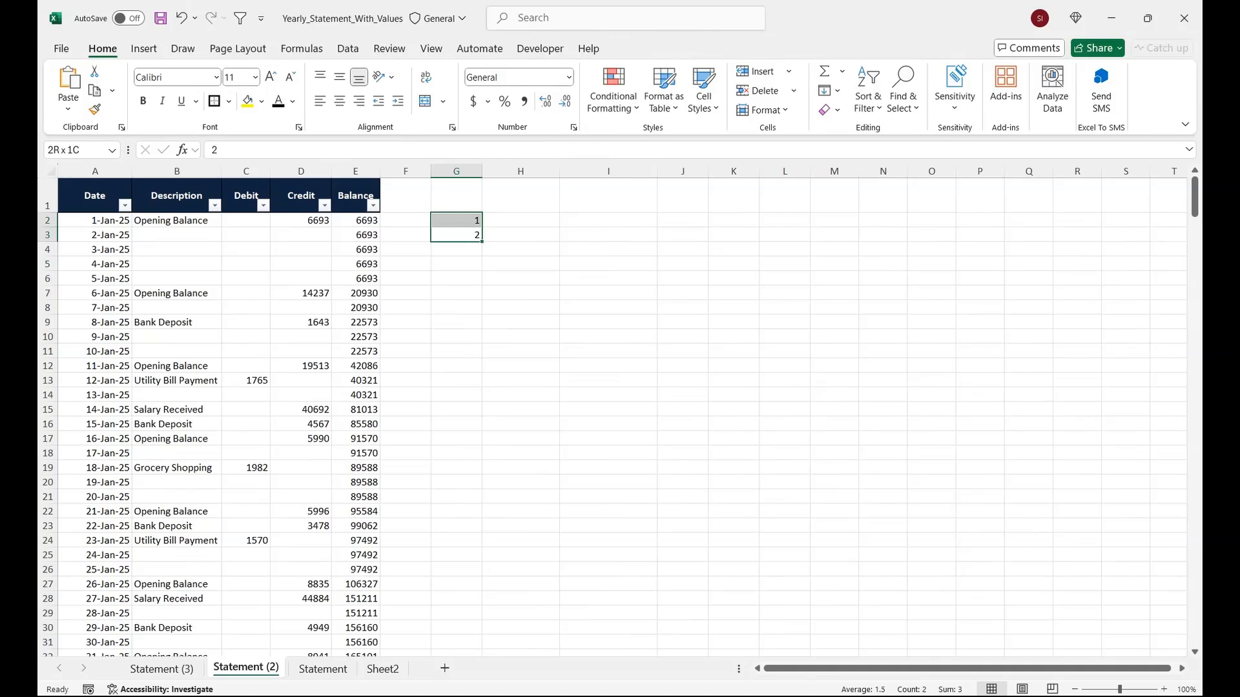
drag(482, 241, 481, 371)
Step: Start a formula in H2 with FILTER nested inside MAX
click(521, 220)
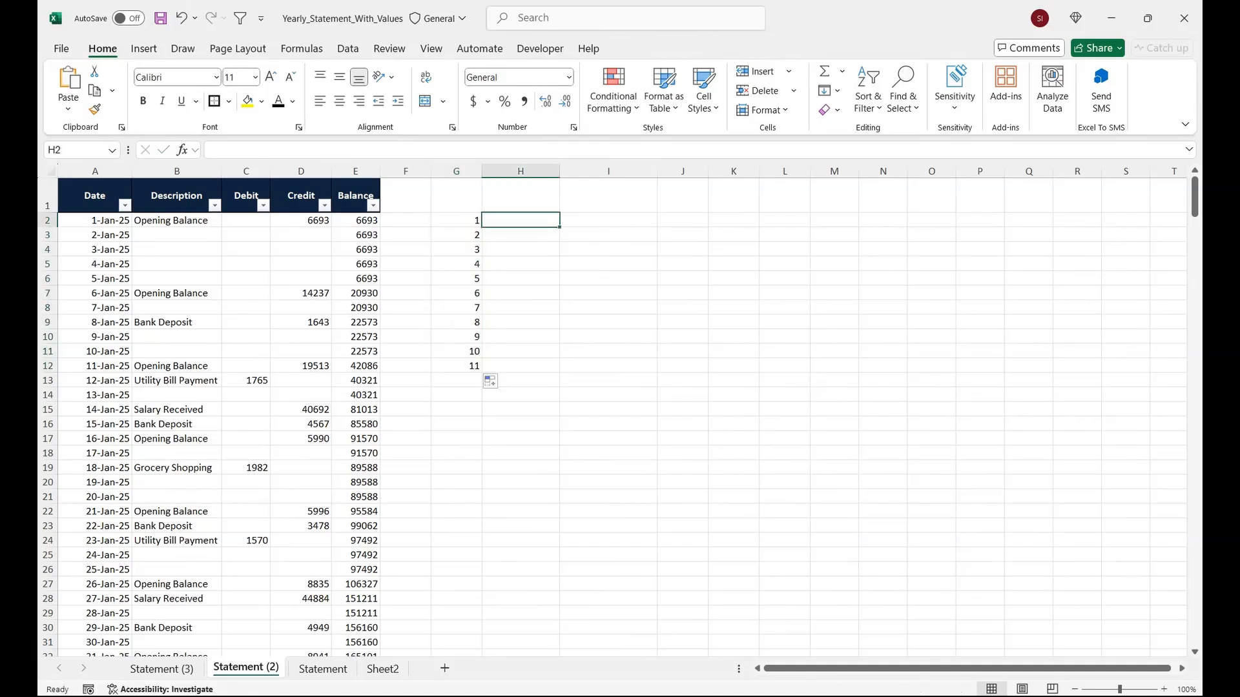
text(=)
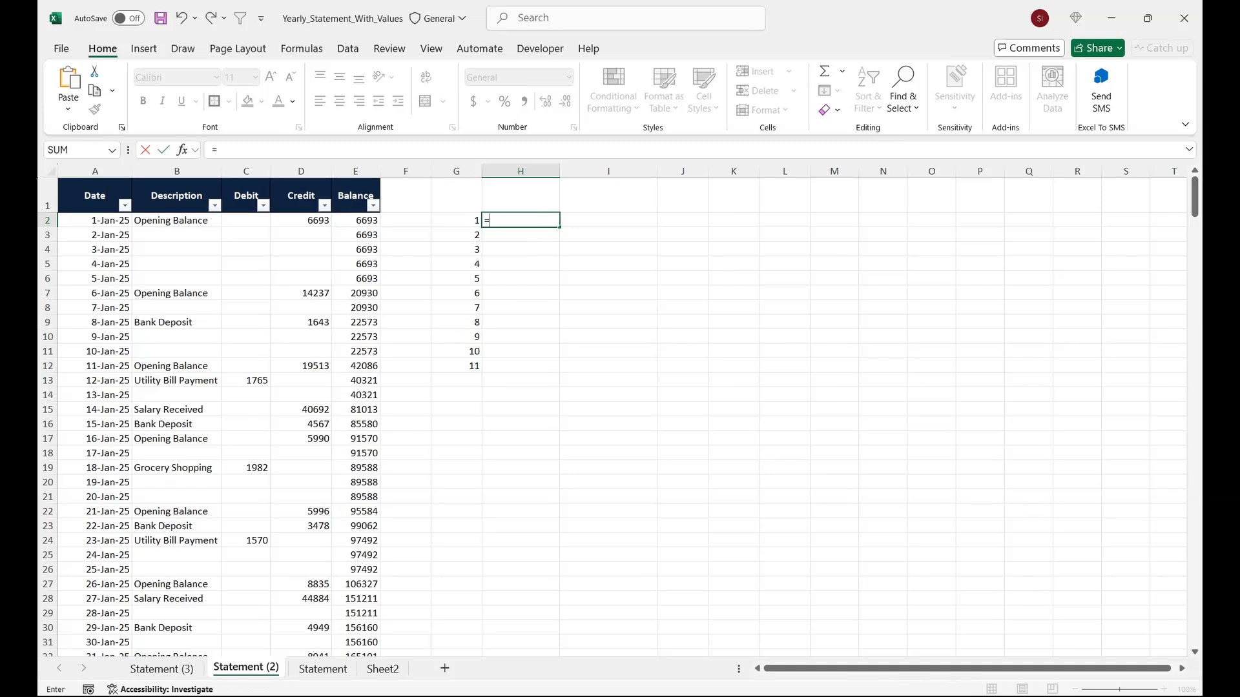
text(MAX()
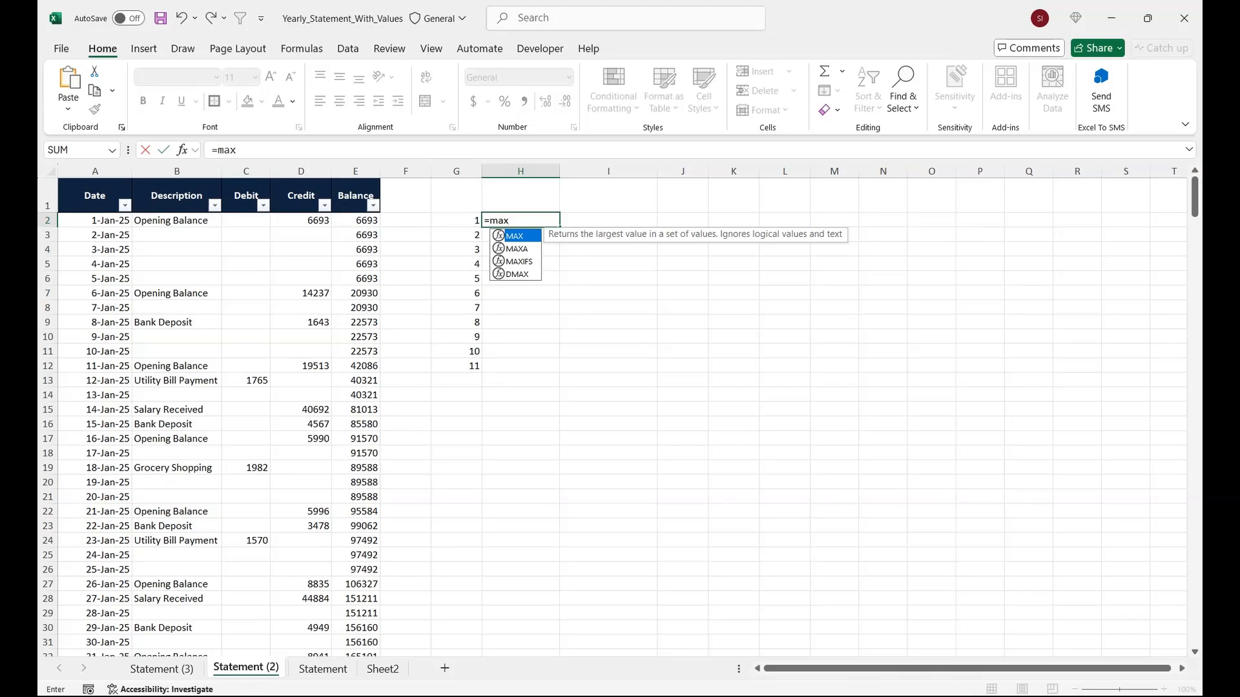
text(filter)
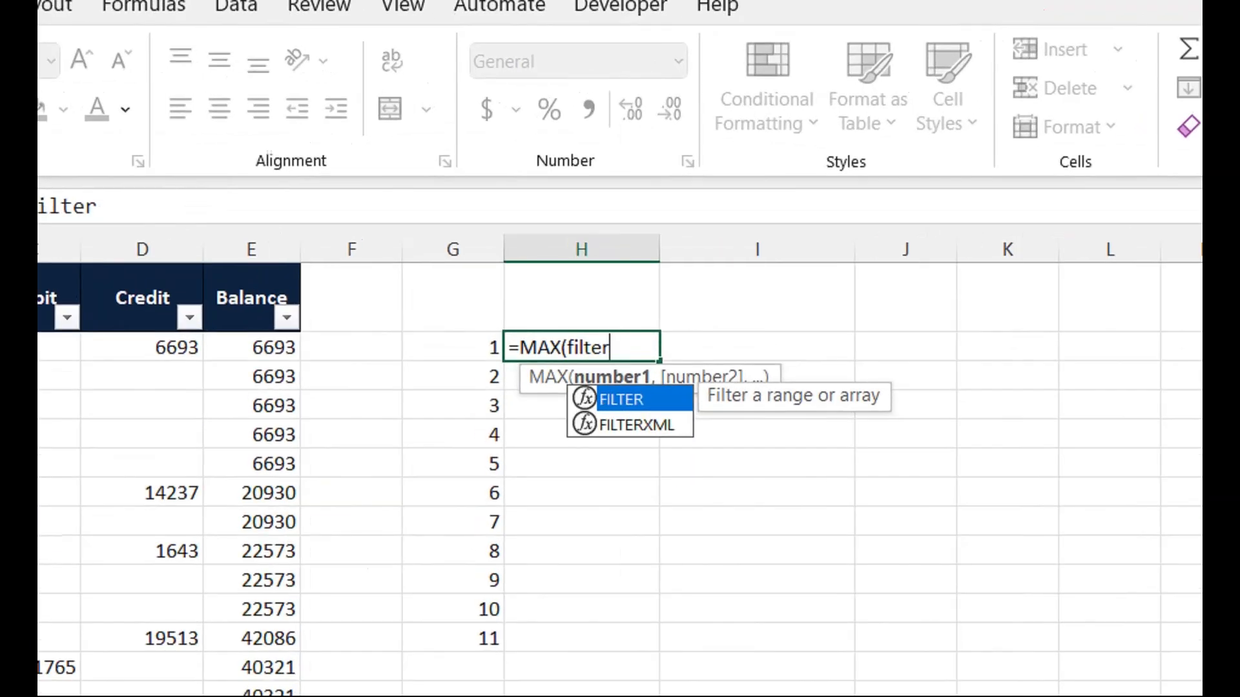
text(()
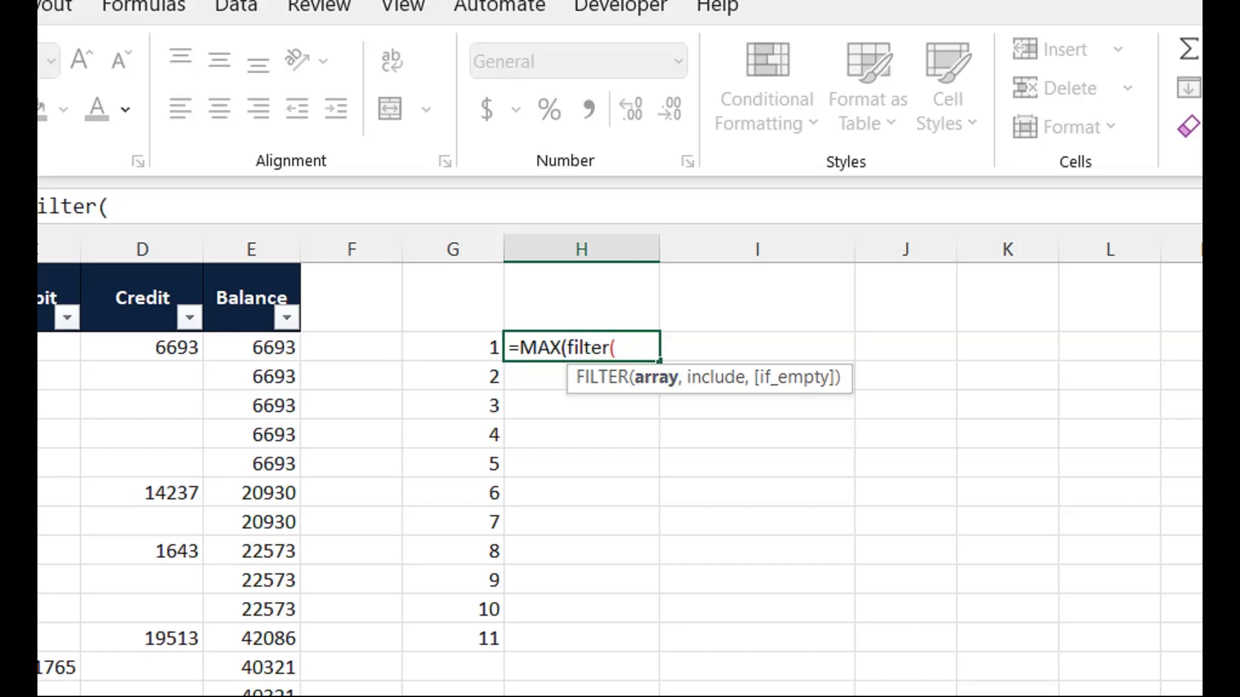
Step: Set the FILTER array in the H2 formula to the date range A2:A1000
click(132, 347)
key(ctrl+shift+Down)
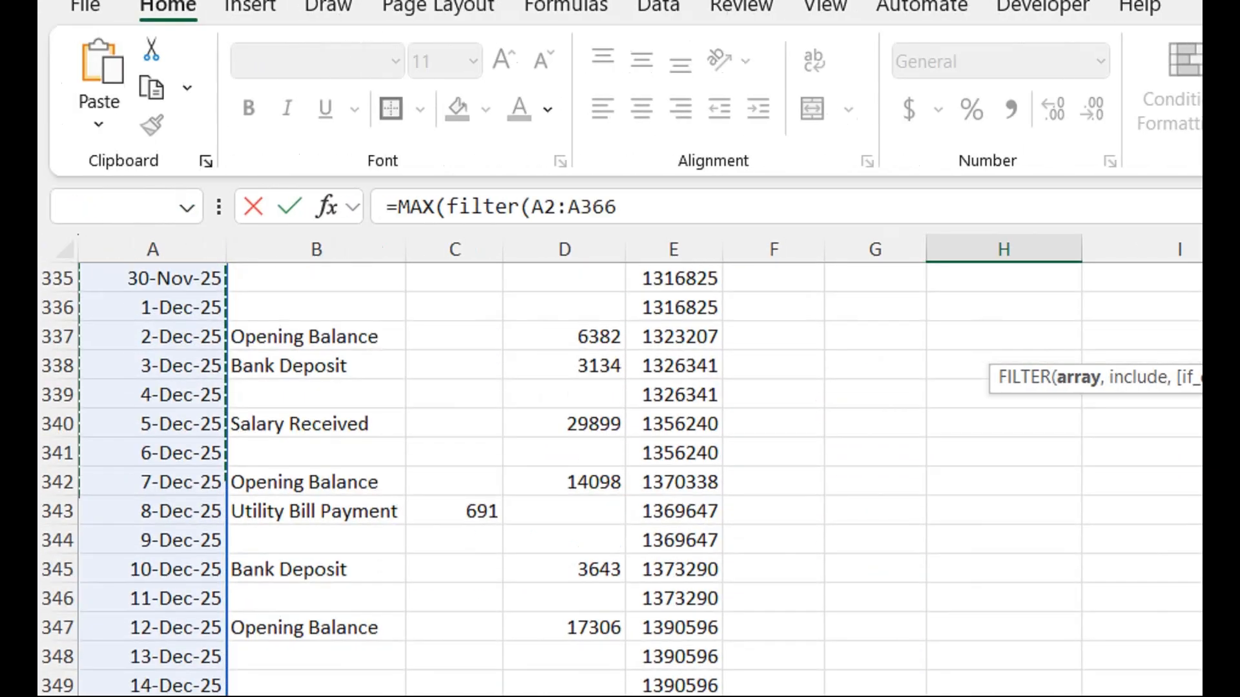
click(592, 206)
key(BackSpace)
key(BackSpace)
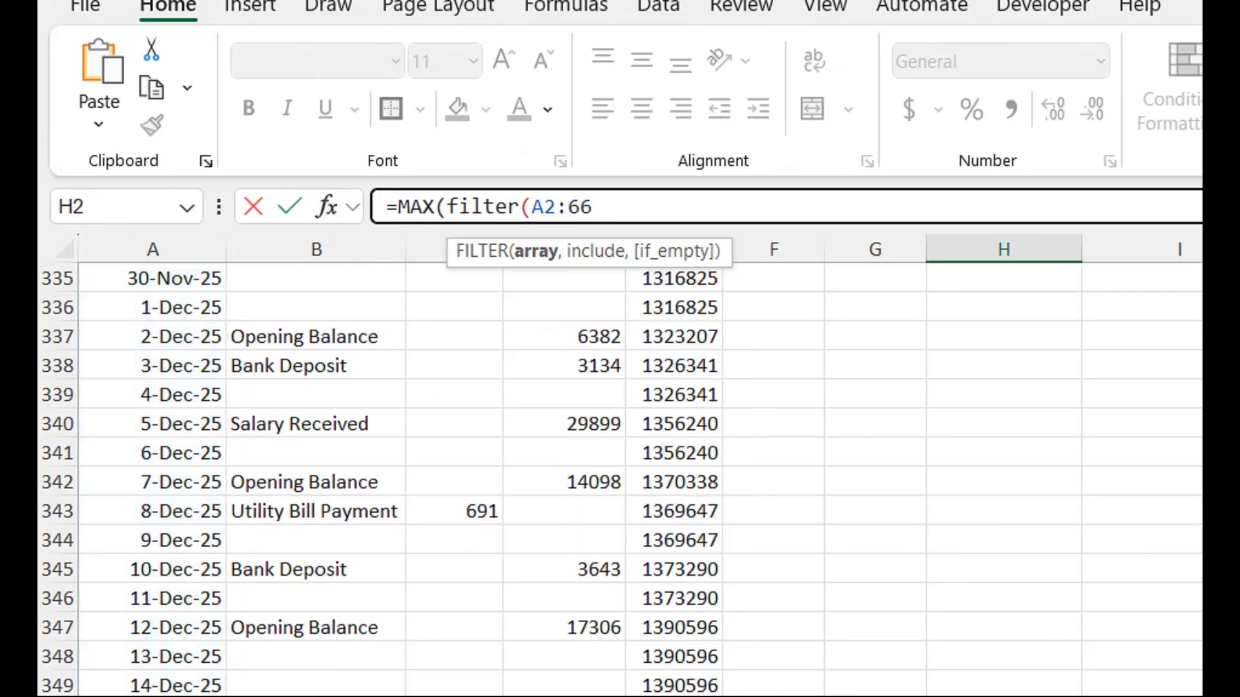
key(BackSpace)
key(BackSpace)
text(A1000)
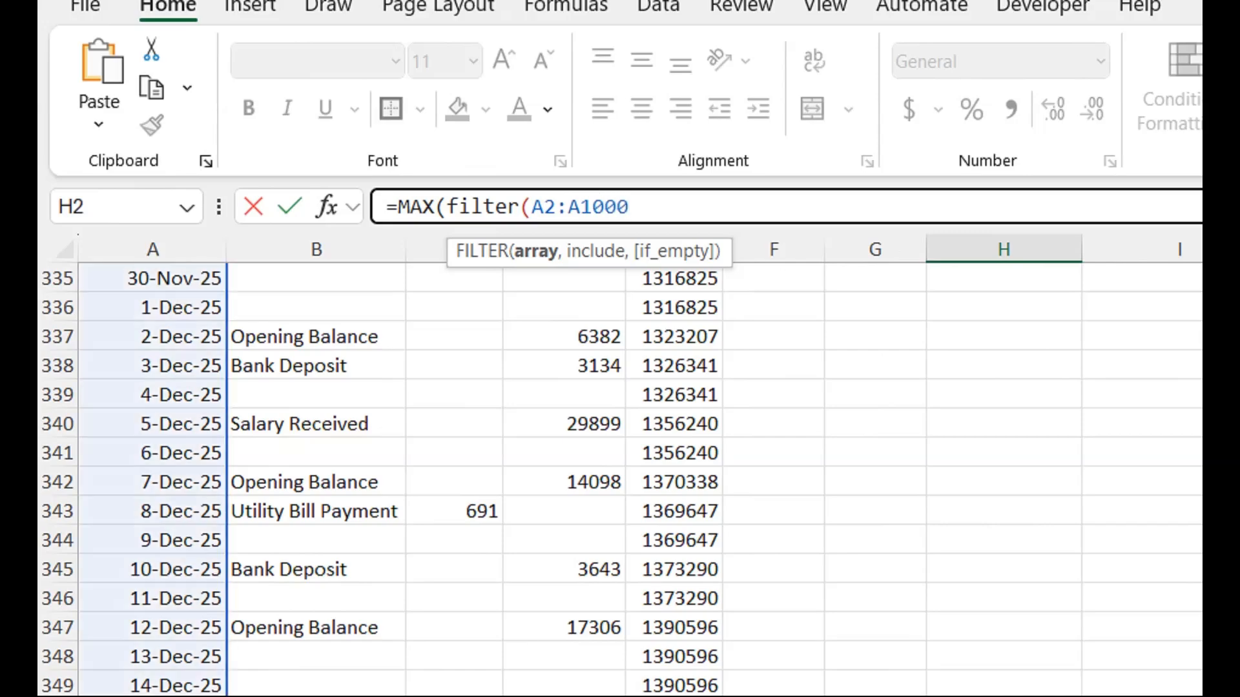
scroll(620, 479, up, 20)
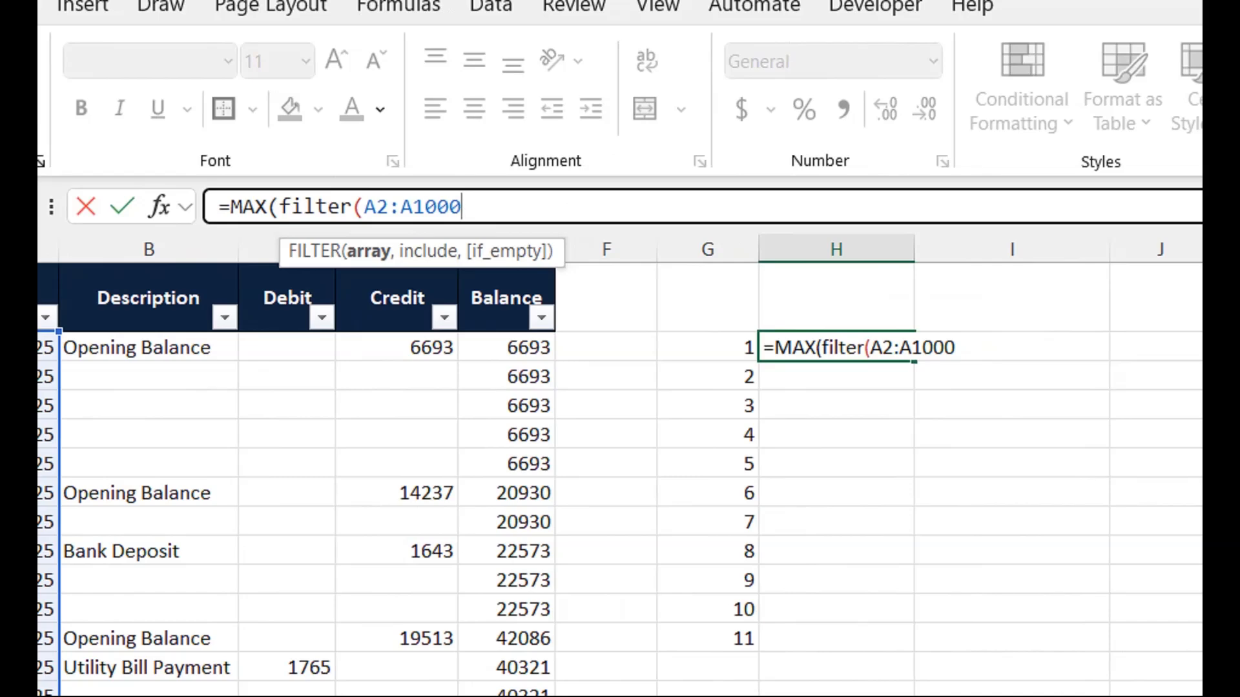
Step: Add MONTH(A2:A1000)=G2 as the FILTER include condition in the H2 formula
text(,motn)
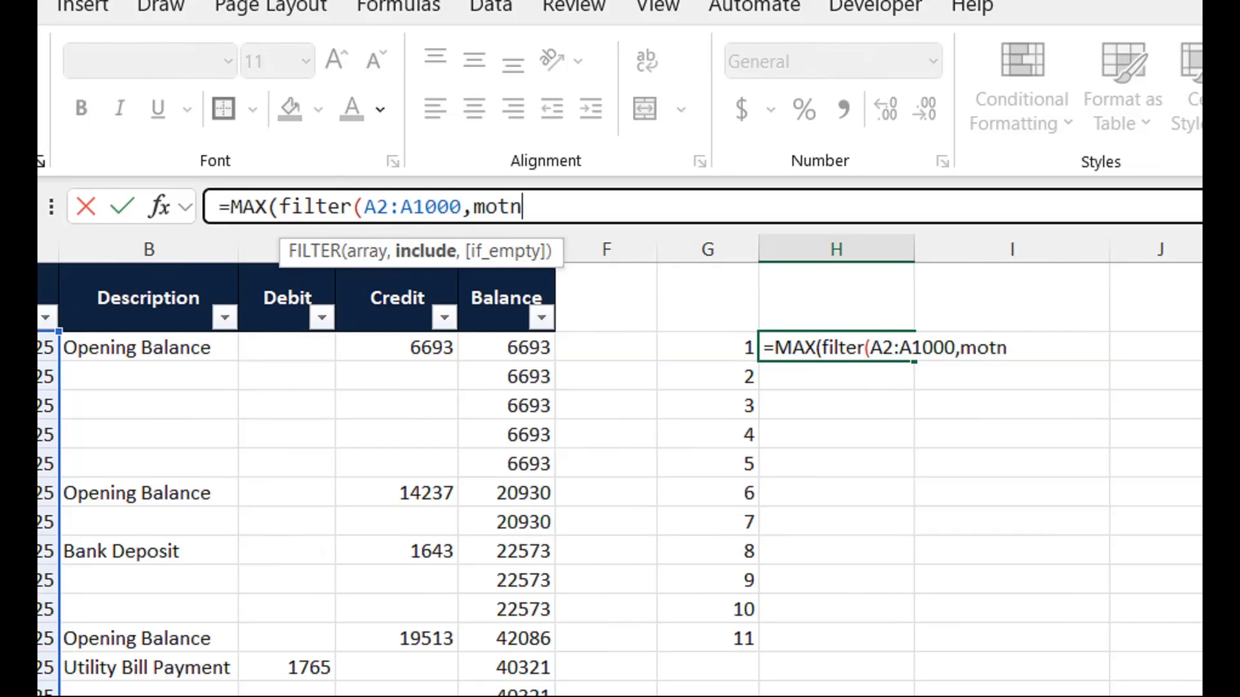
key(BackSpace)
key(BackSpace)
key(BackSpace)
text(ont)
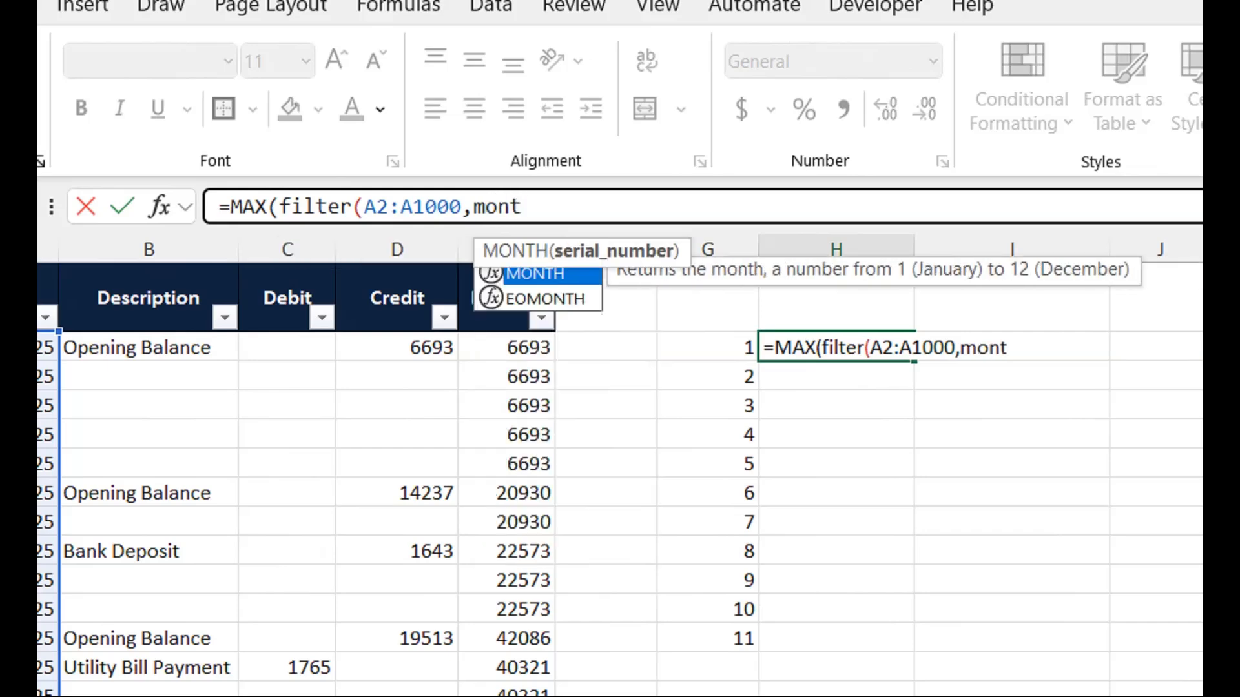
key(Tab)
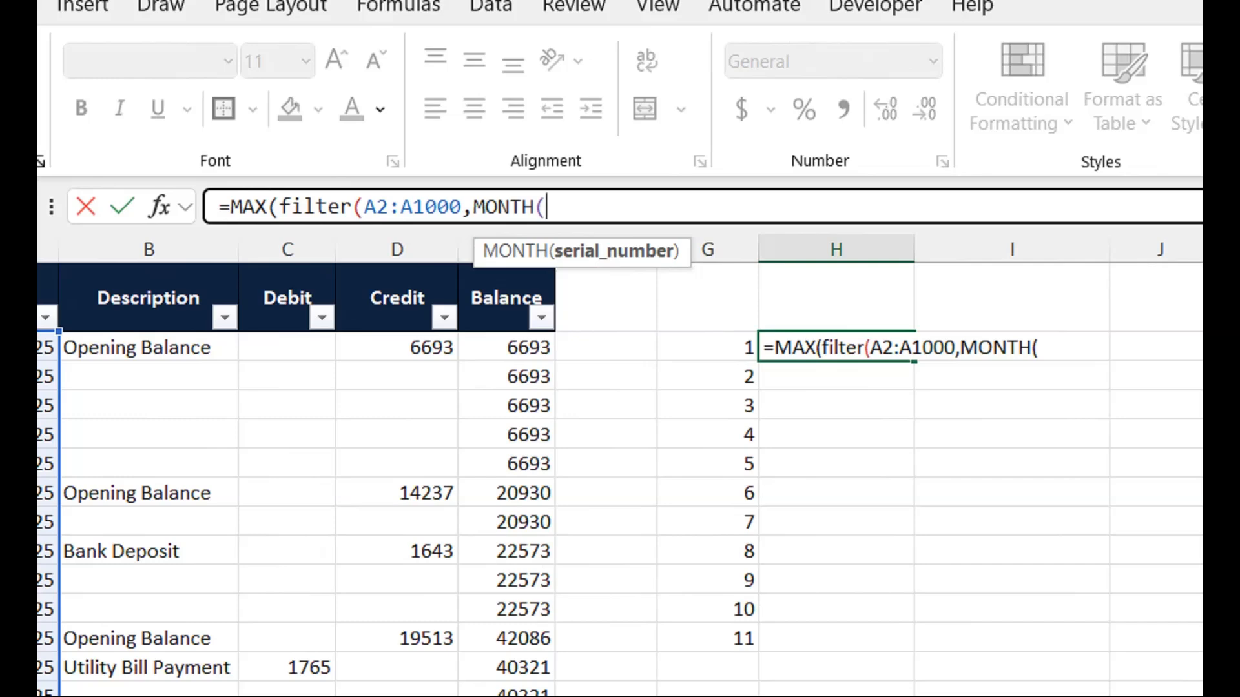
drag(461, 207, 363, 207)
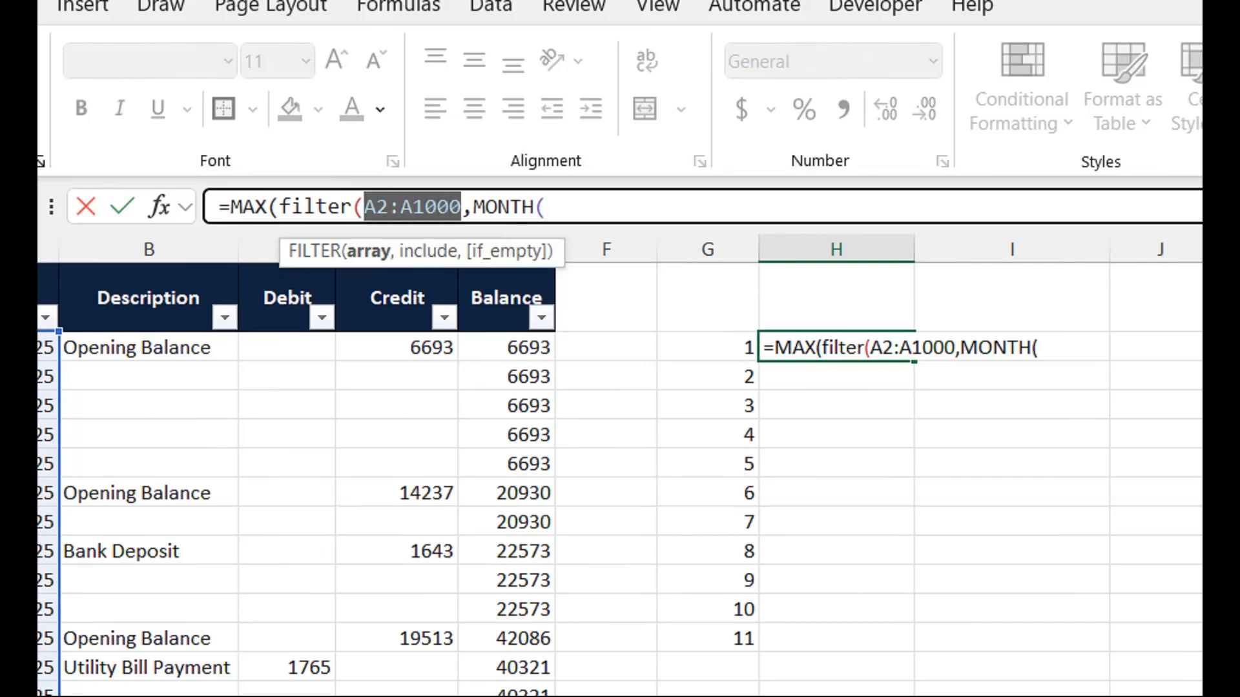
click(547, 207)
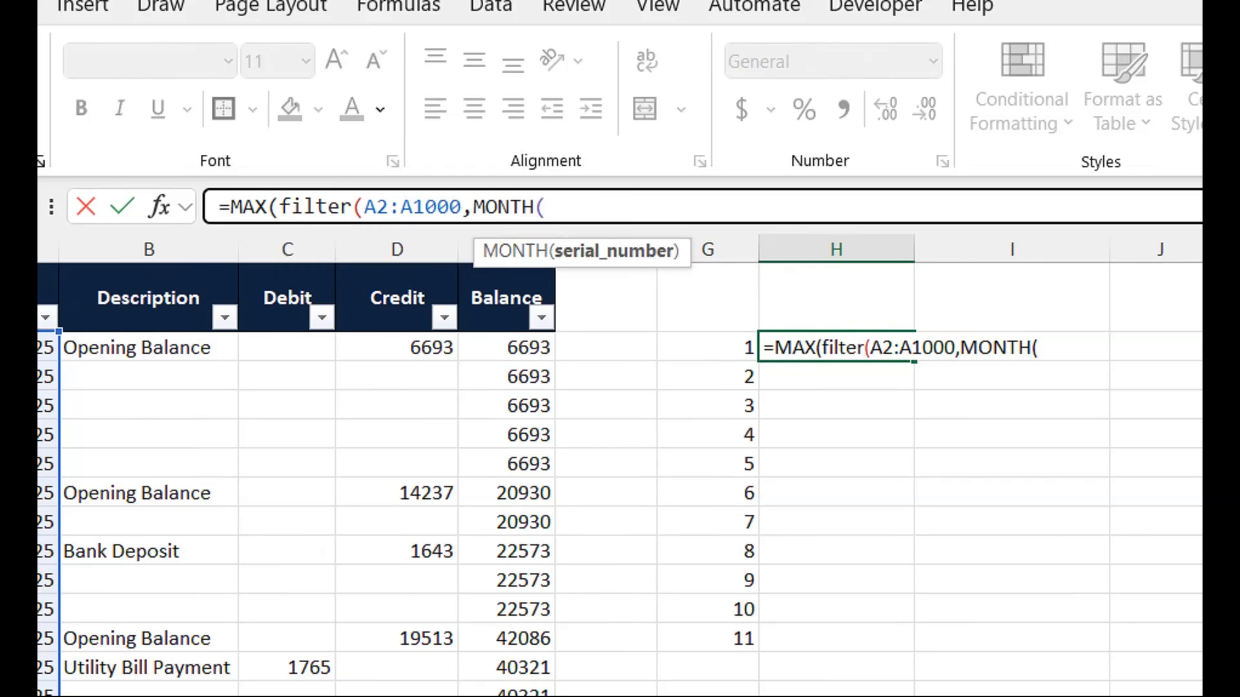
key(ctrl+v)
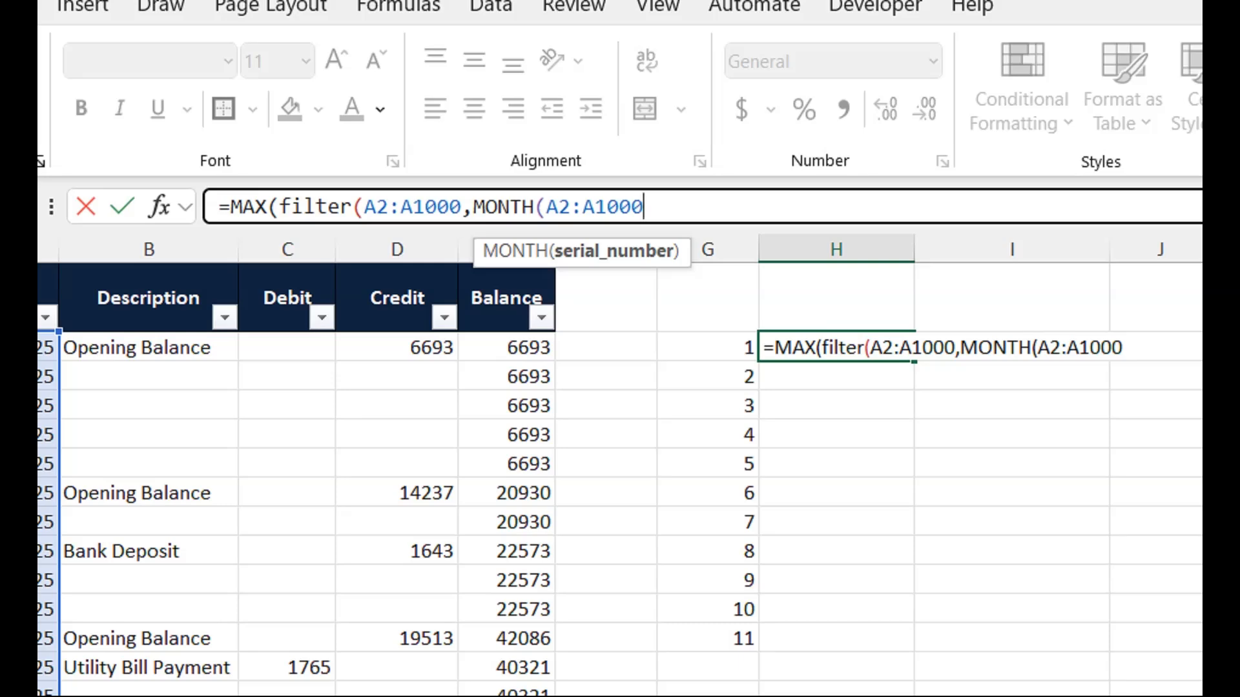
text())
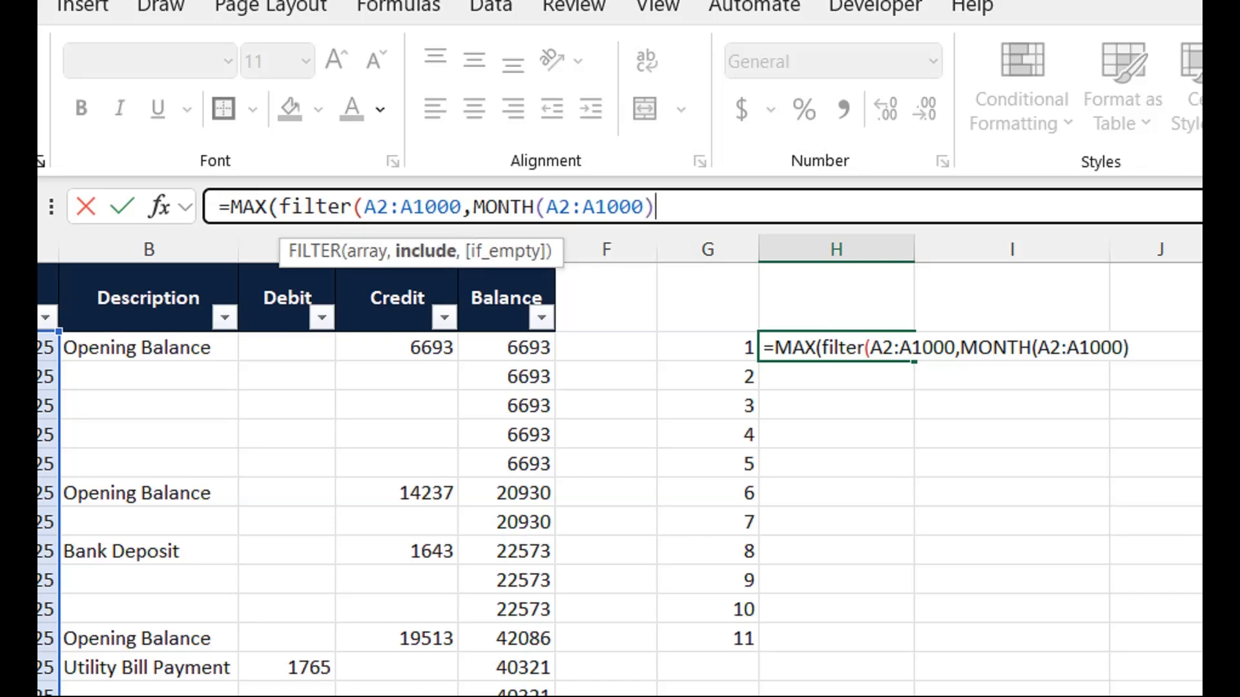
text(=)
click(707, 348)
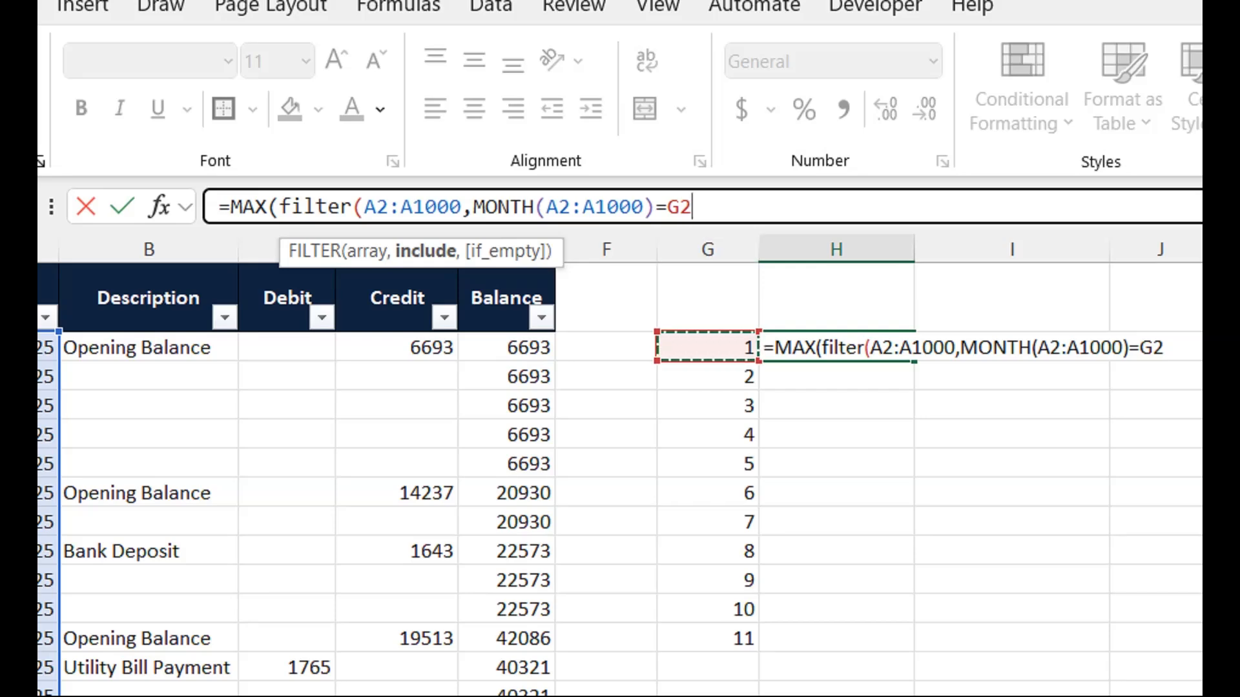
Step: Make the range inside MONTH absolute as $A$2:$A$1000 in the H2 formula
key(Left)
key(Left)
key(Left)
key(Left)
key(shift+Left)
key(shift+Left)
key(shift+Left)
key(shift+Left)
key(shift+Left)
key(shift+Left)
key(shift+Left)
key(shift+Left)
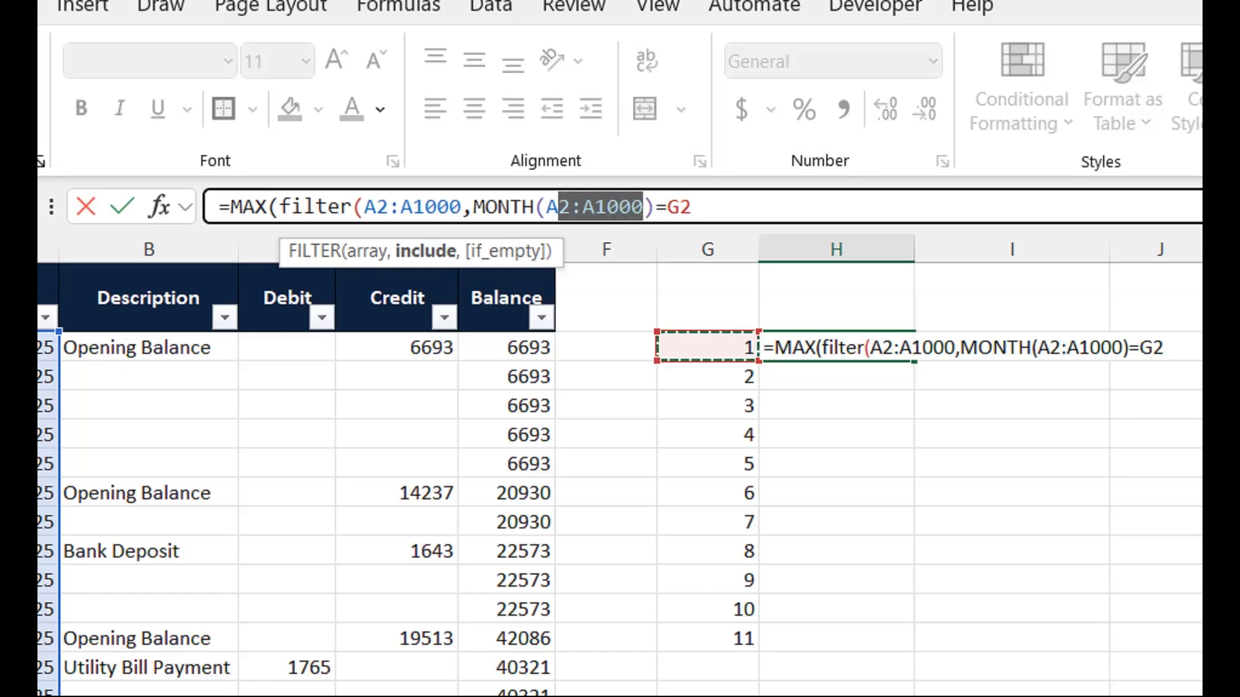
key(F4)
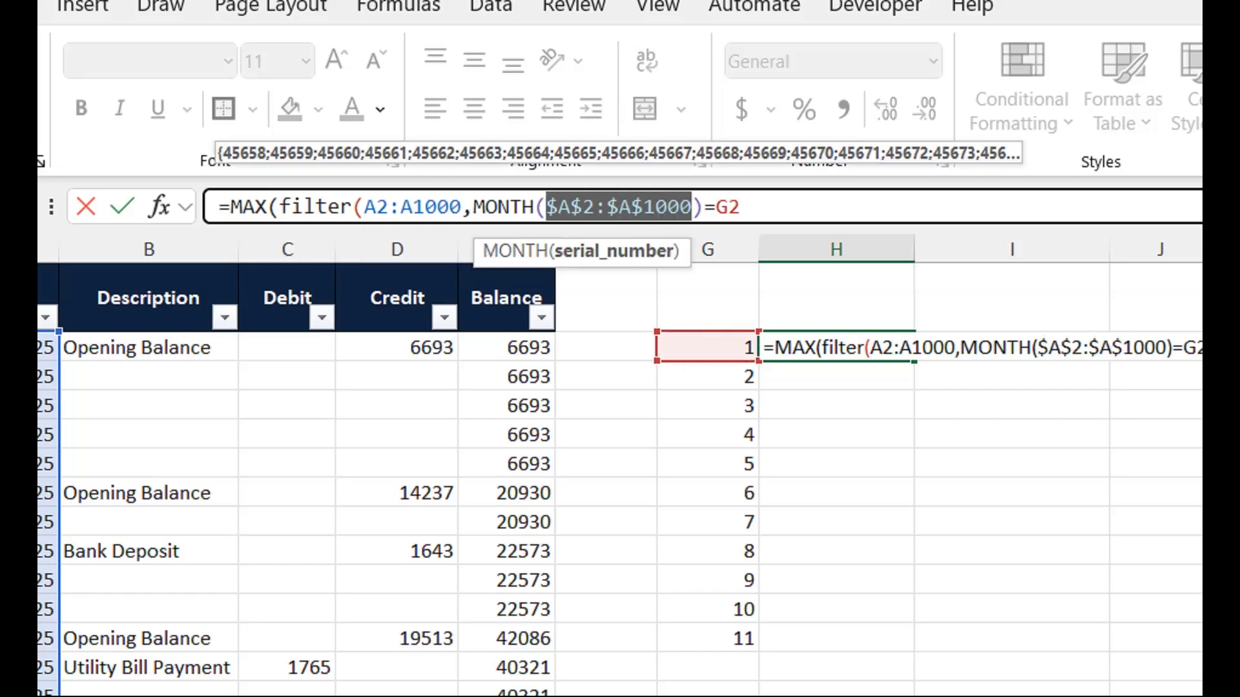
Step: Make the FILTER array range absolute as $A$2:$A$1000 in the H2 formula
key(Left)
key(Left)
key(Left)
key(Left)
key(Left)
key(Left)
key(Left)
key(Left)
key(shift+Left)
key(shift+Left)
key(shift+Left)
key(shift+Left)
key(shift+Left)
key(shift+Left)
key(shift+Left)
key(shift+Left)
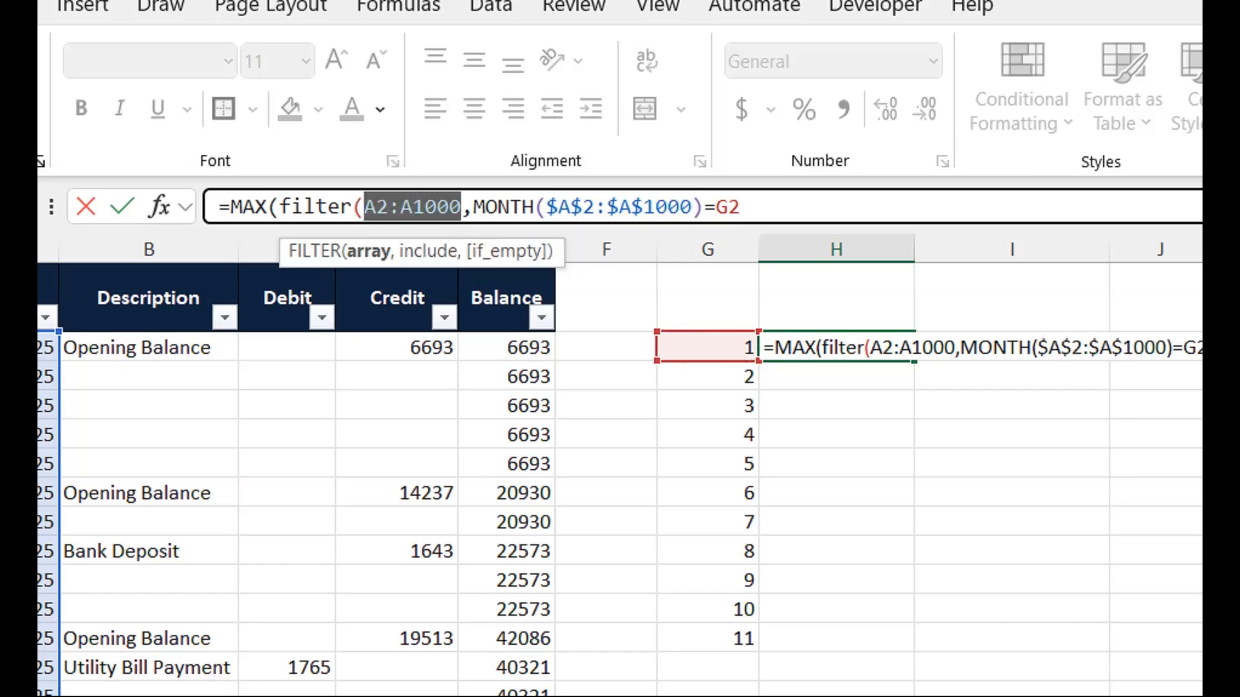
key(F4)
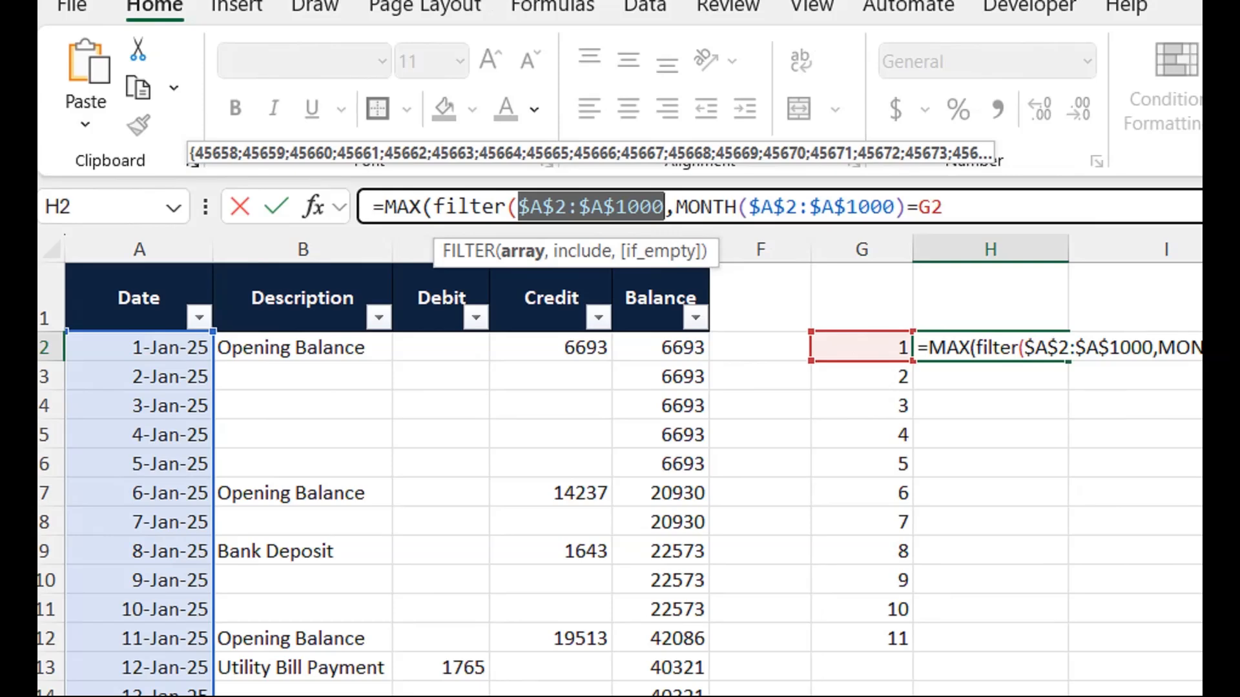
Step: Close the FILTER and MAX functions and enter the completed formula in H2
click(944, 207)
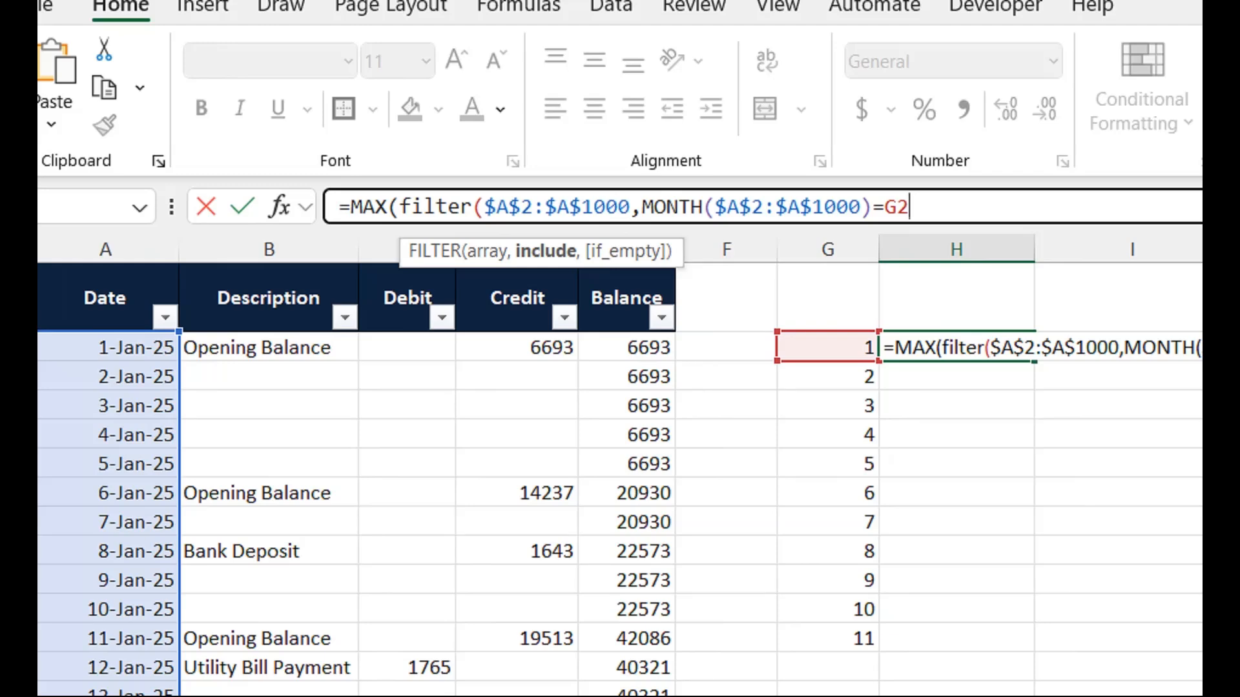
text())
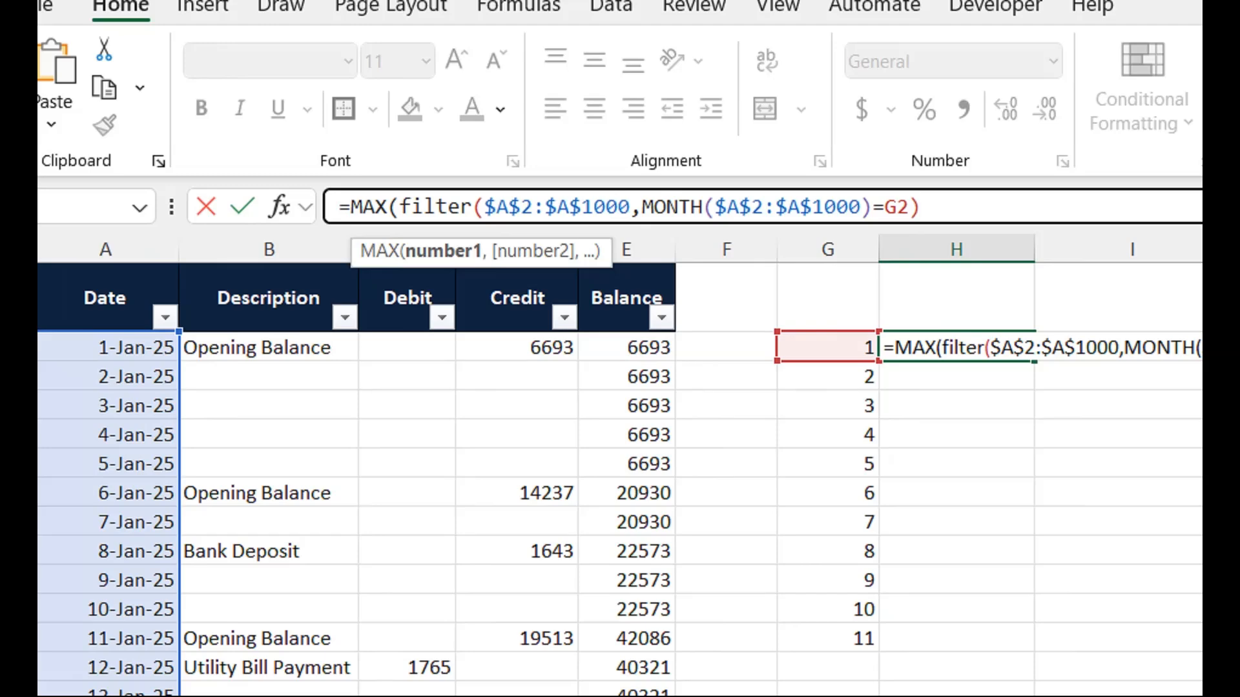
text())
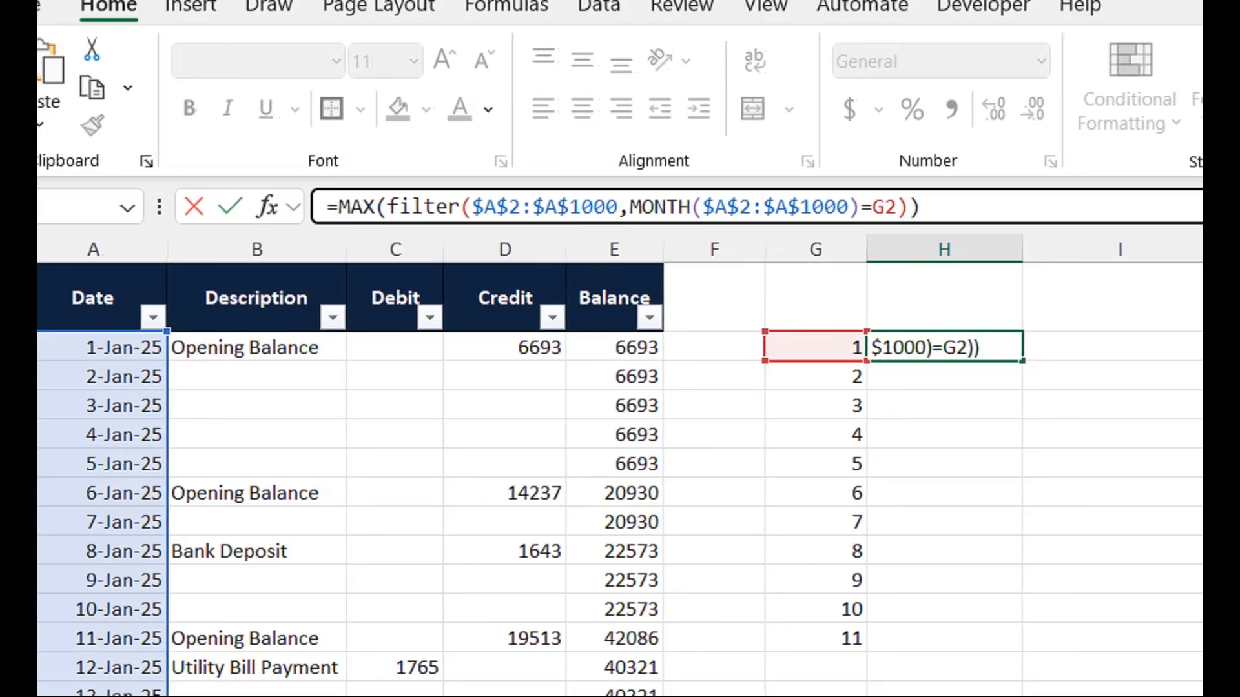
key(Return)
key(Up)
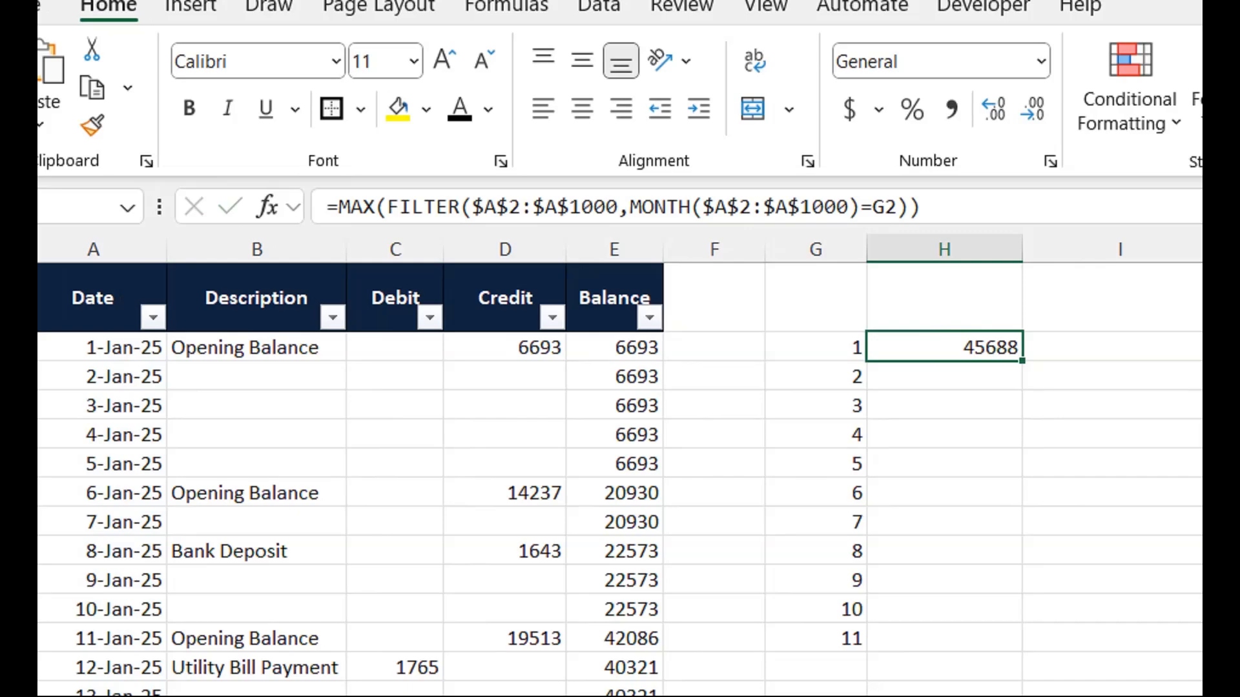
Step: Format H2 as a day-month-year date and fill its formula down to H12
key(ctrl+shift+3)
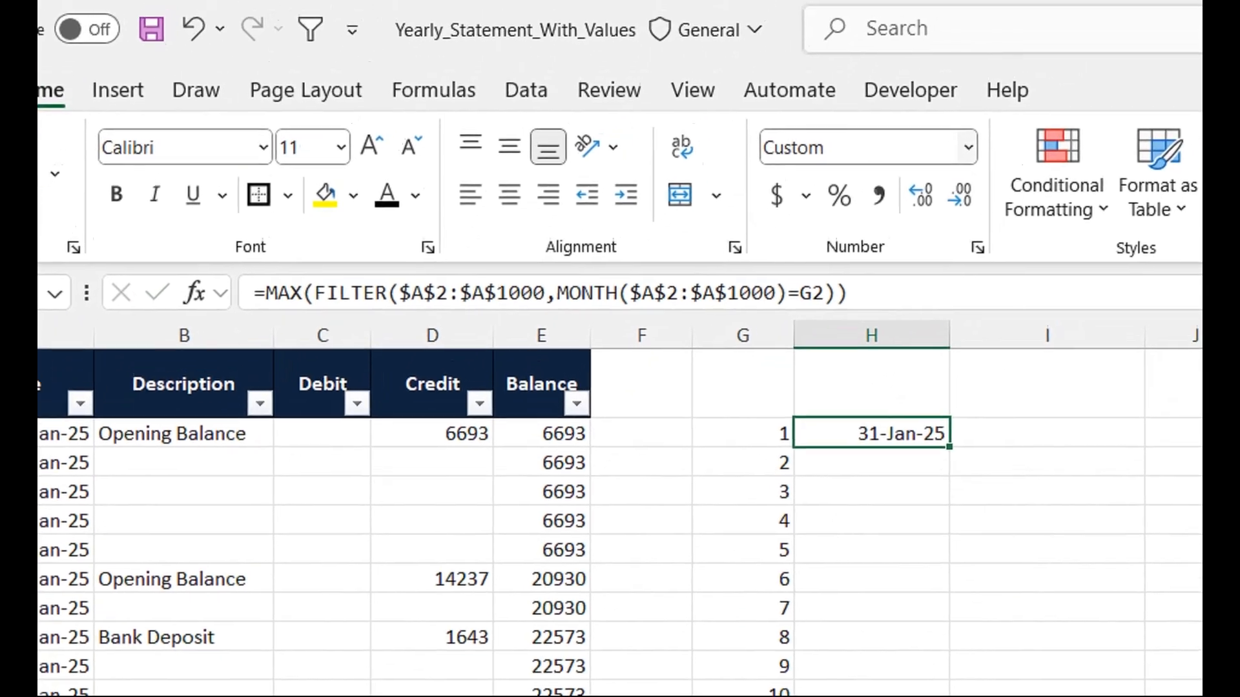
click(1041, 61)
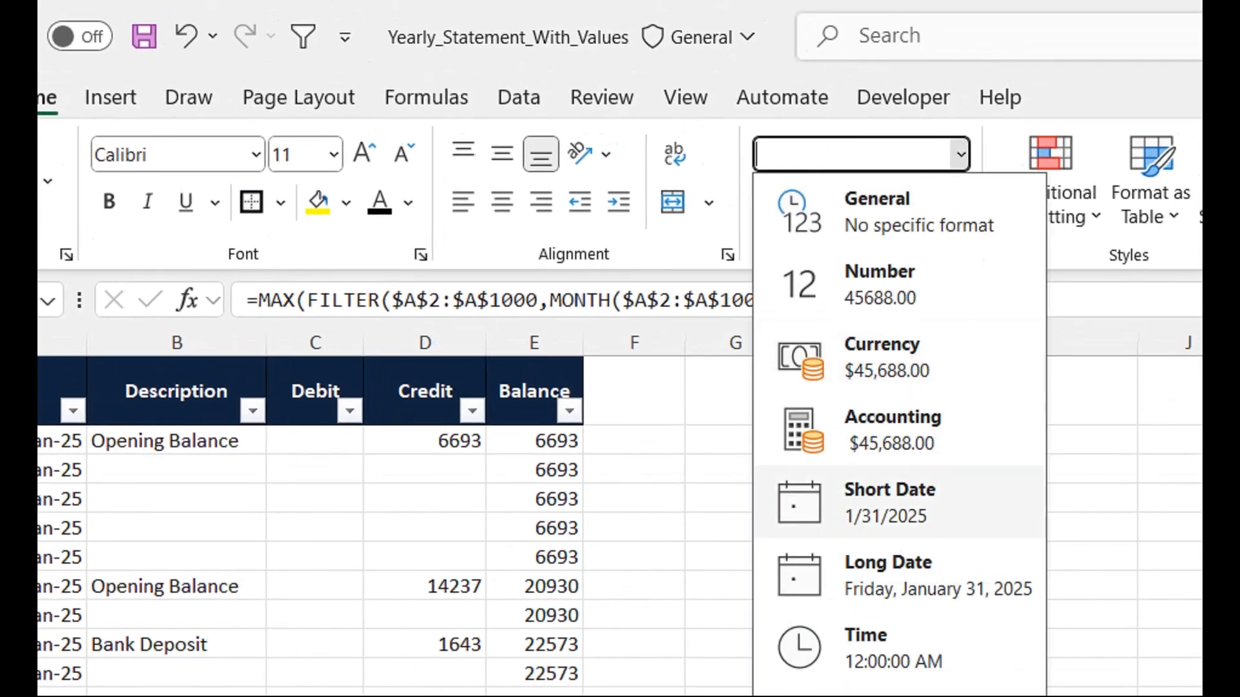
key(Escape)
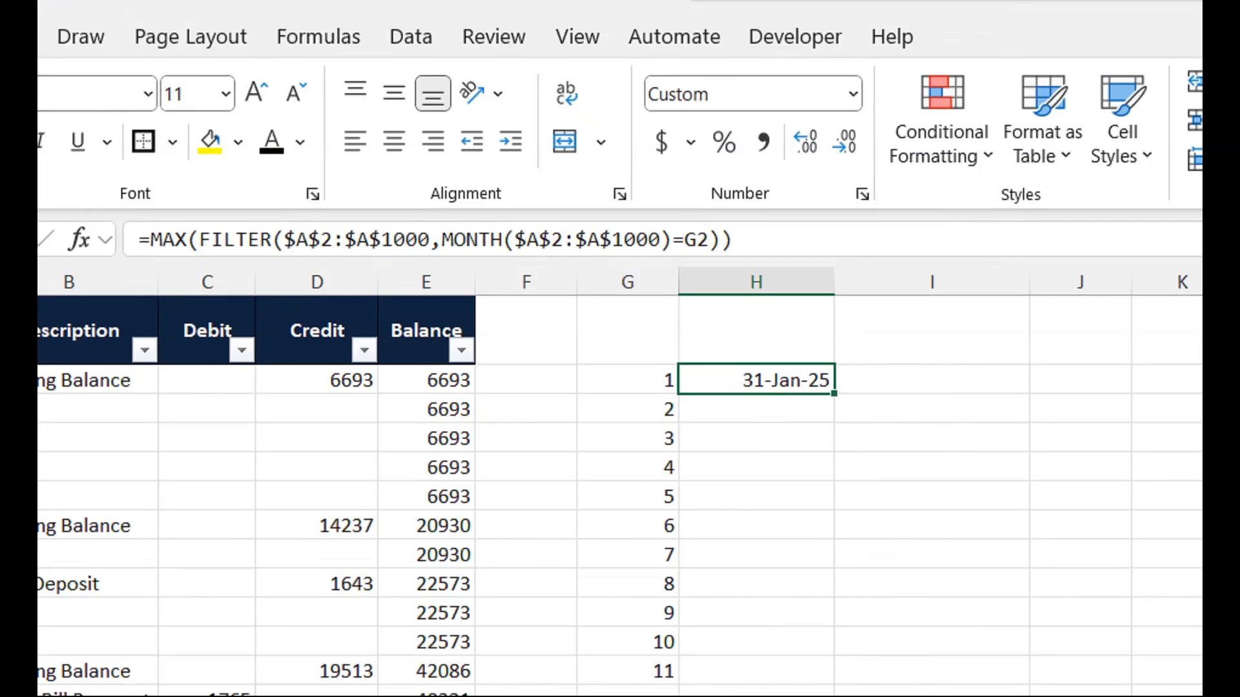
drag(834, 393, 834, 678)
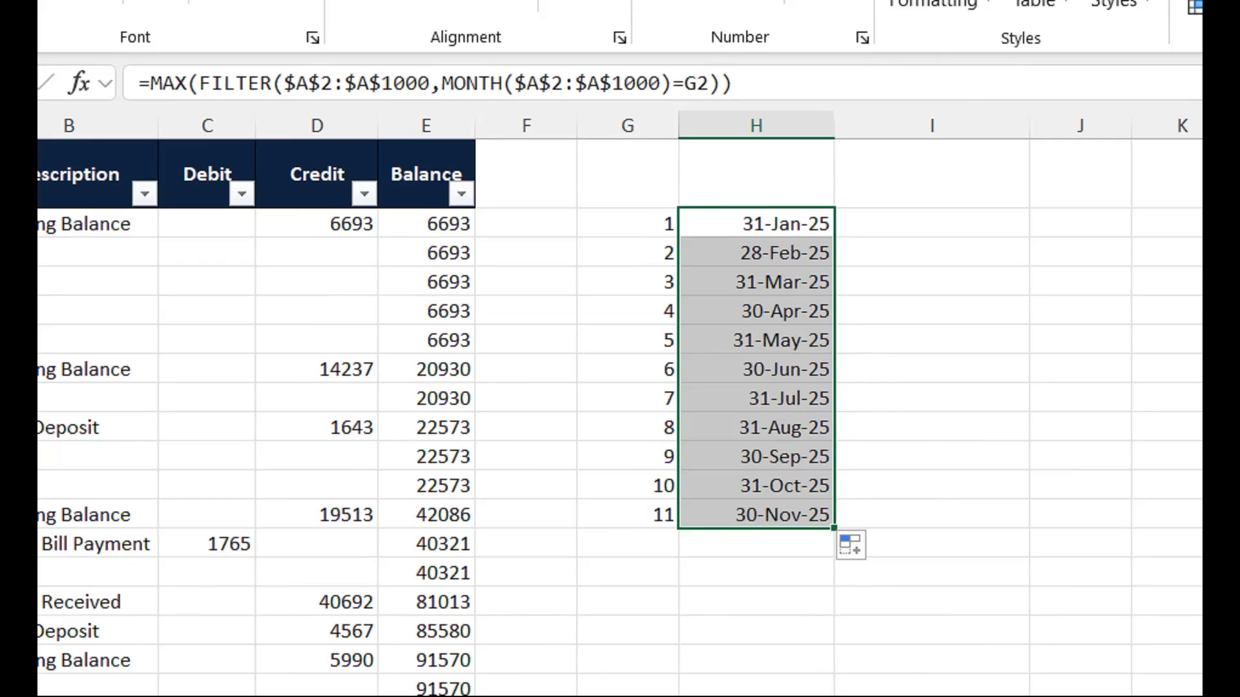
Step: Extend the month numbers to 12 in G13 and fill the month-end formula down to H13
click(628, 514)
drag(678, 529, 678, 557)
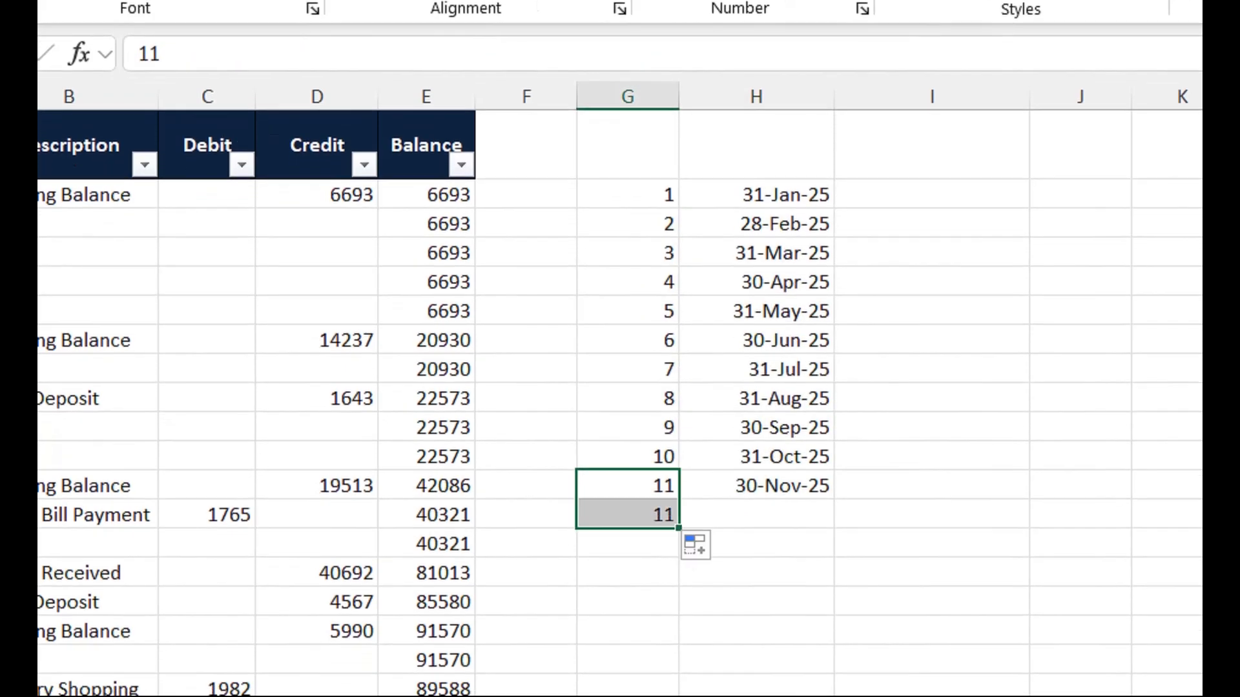
click(756, 486)
drag(834, 499, 834, 526)
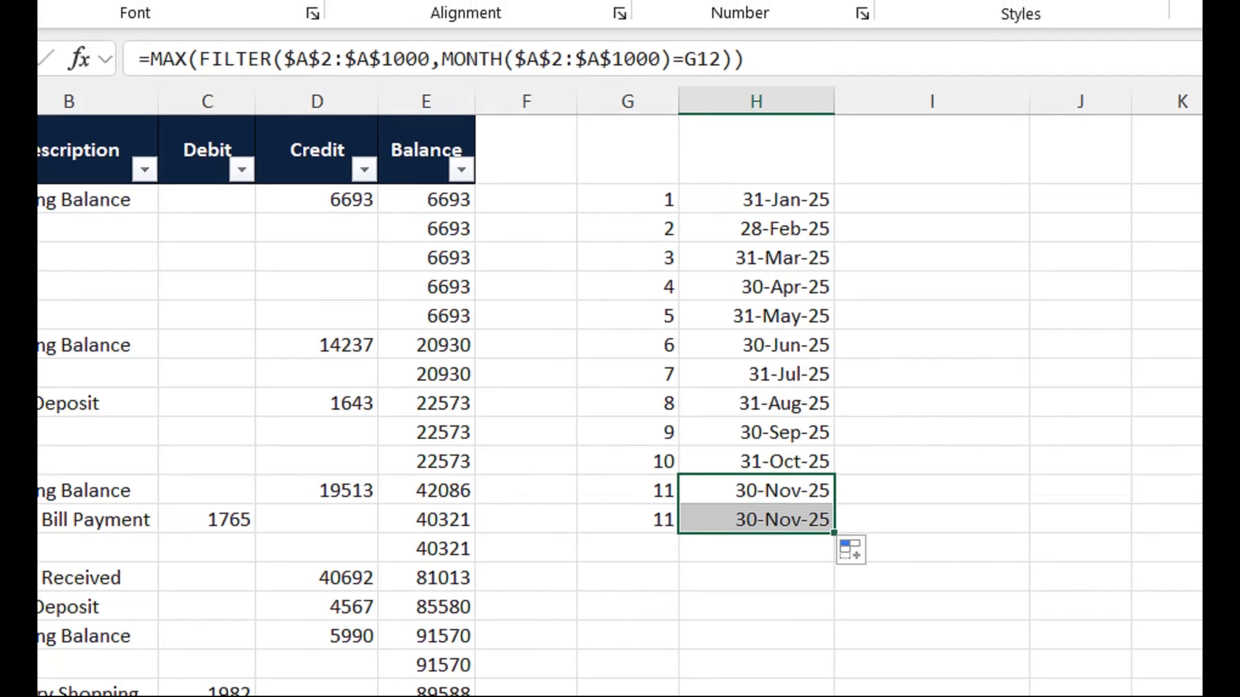
click(932, 199)
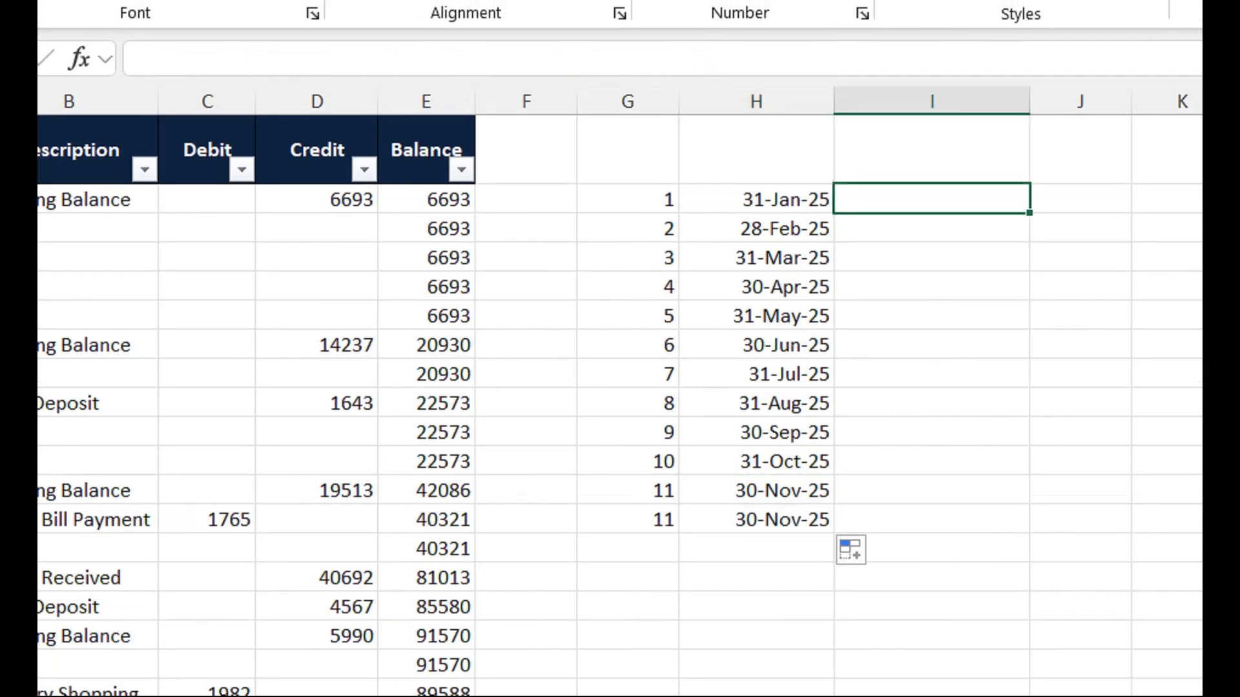
click(932, 228)
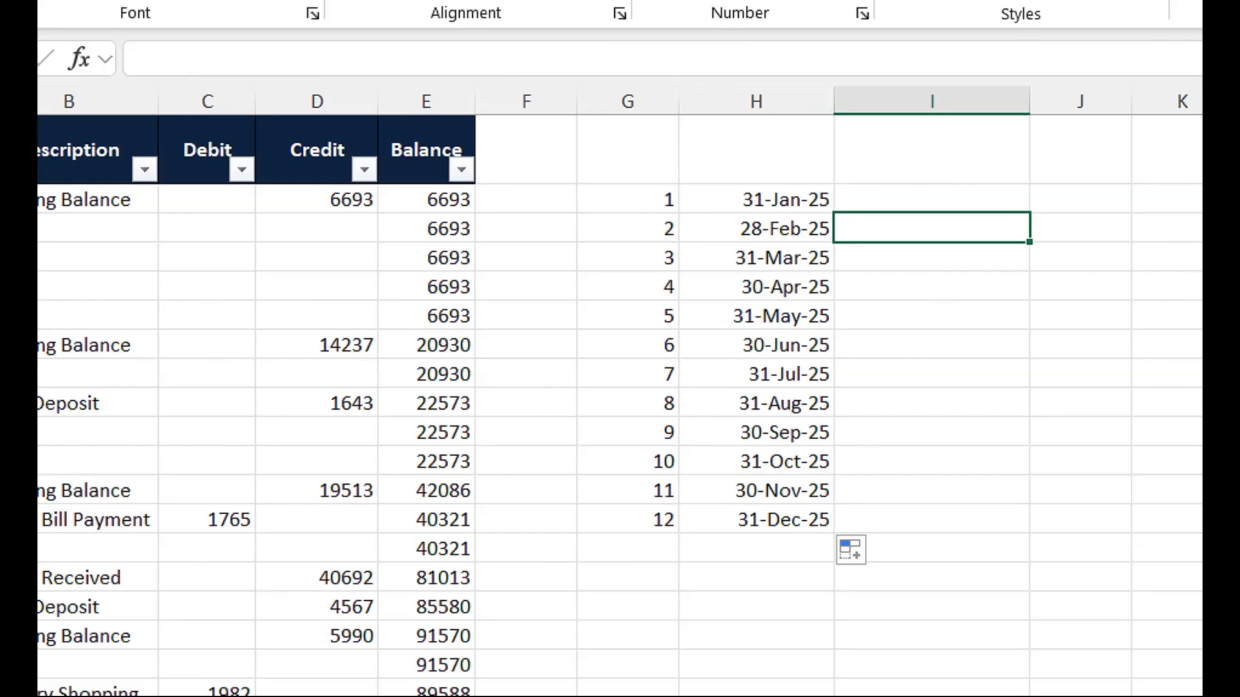
Step: Copy the exact formula text from H2 into I2, keeping its reference to G2
click(756, 199)
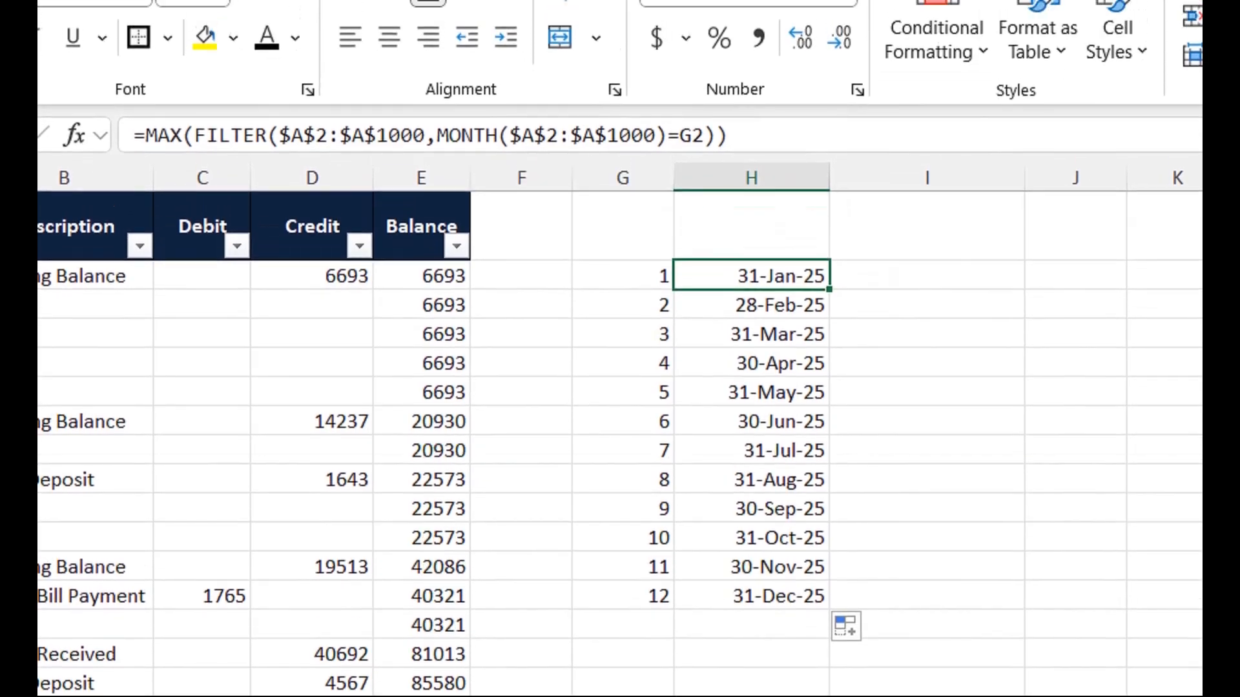
drag(729, 135, 134, 135)
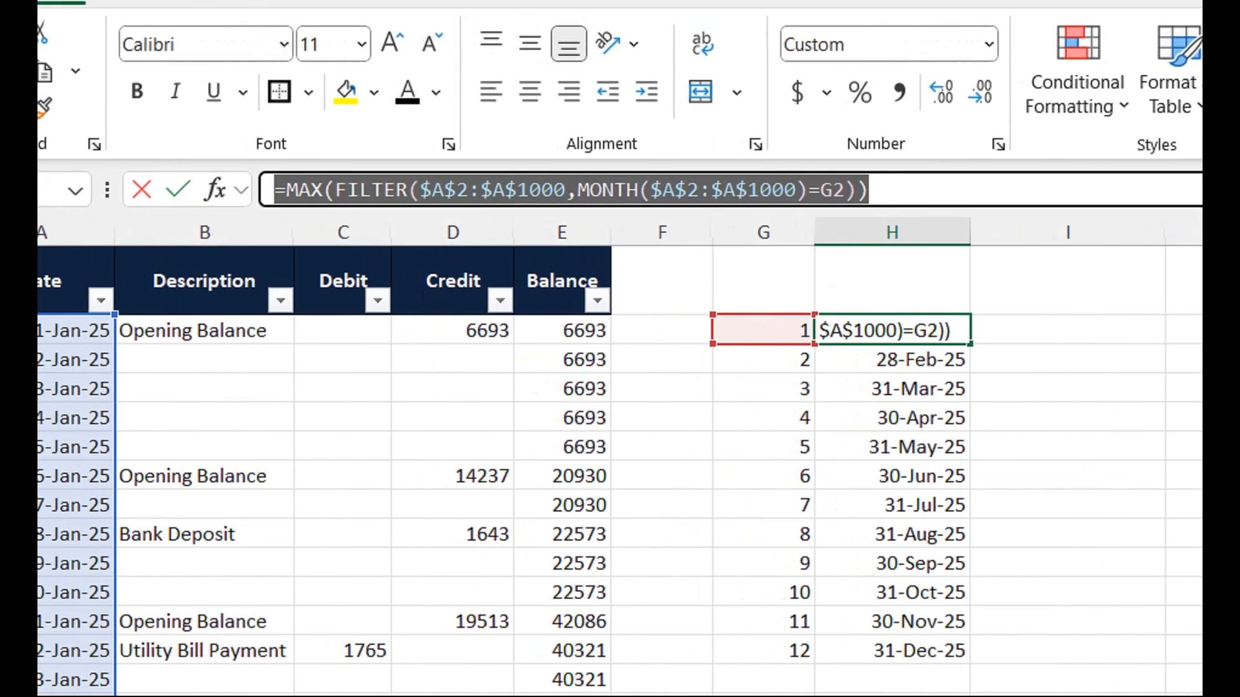
key(Escape)
click(1068, 330)
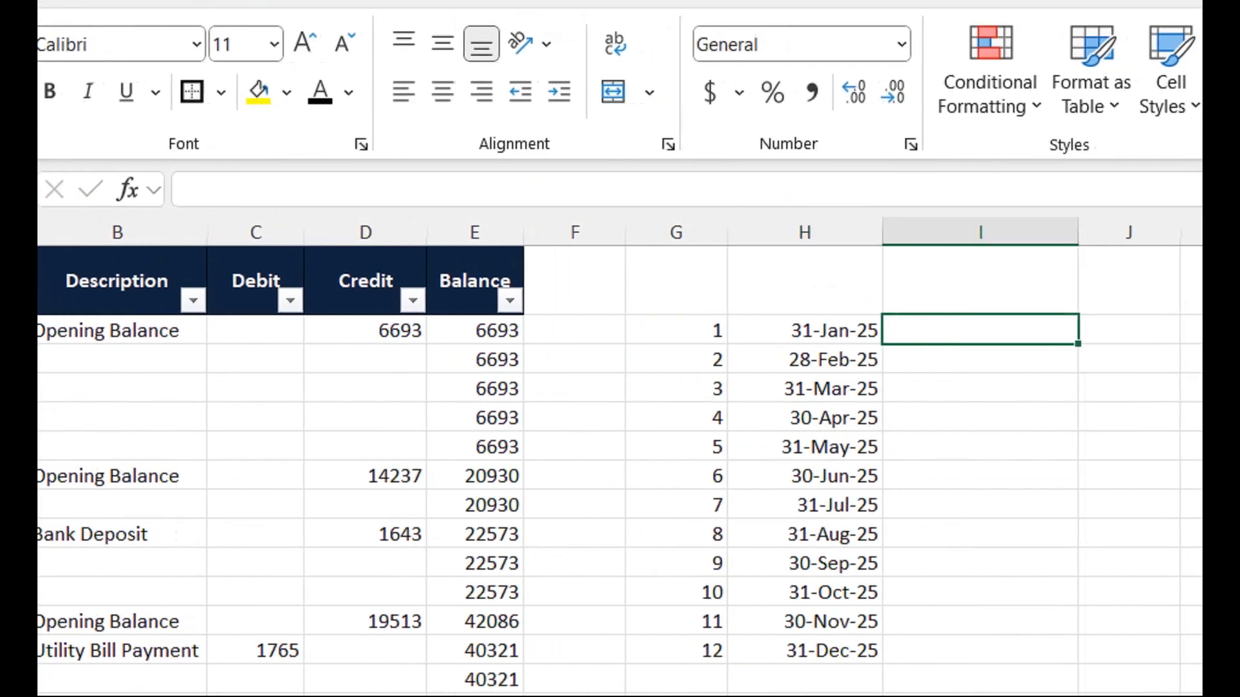
key(ctrl+v)
Step: Change the FILTER array in the I2 formula to $E$2:$E$1000 and enter it
key(F2)
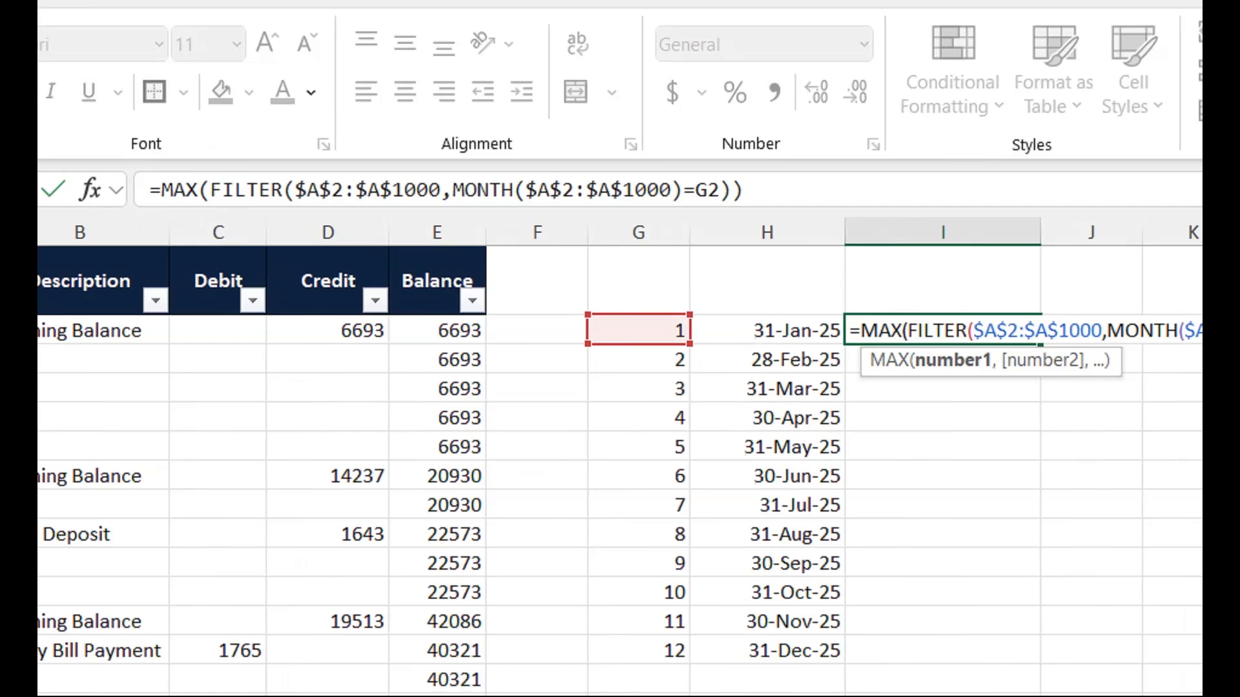
click(993, 330)
key(BackSpace)
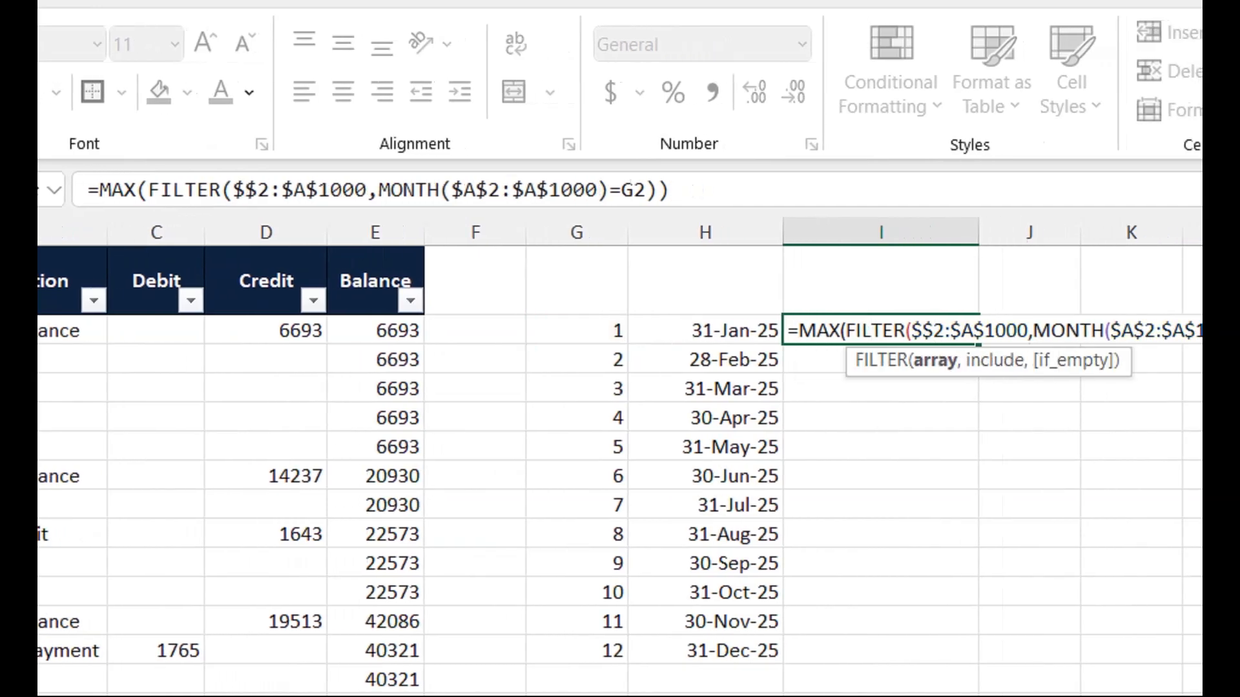
text(E)
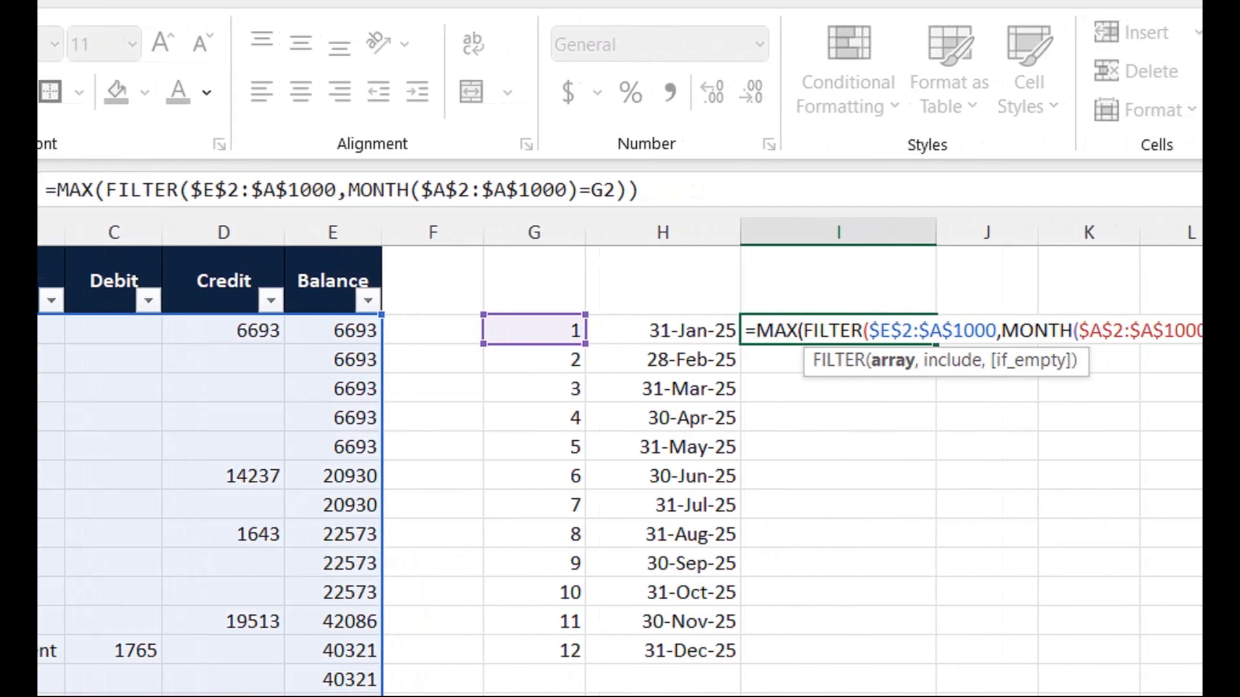
key(BackSpace)
text(E)
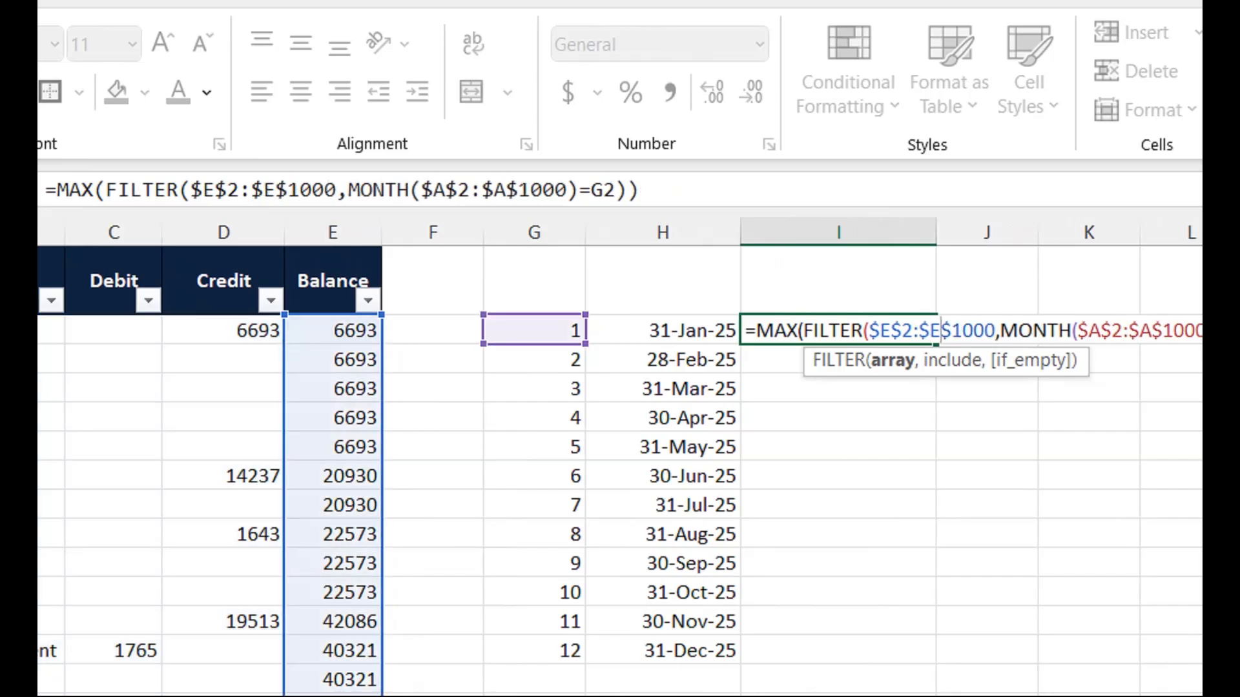
key(Return)
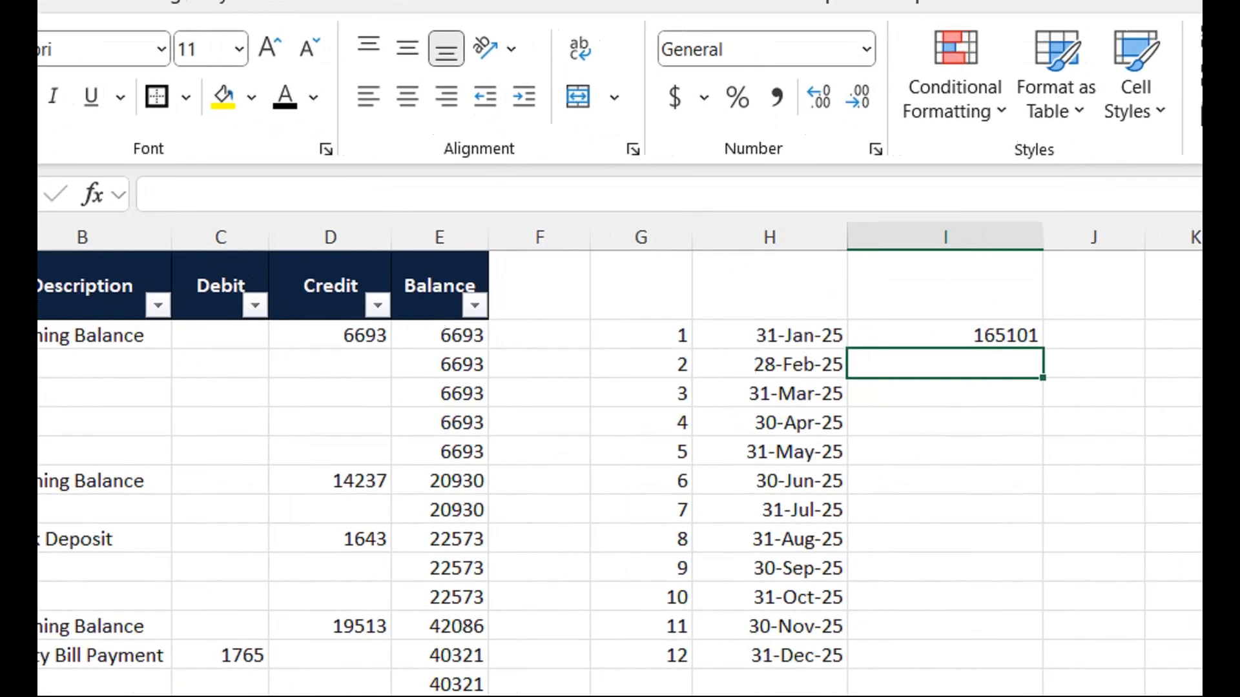
Step: Fill the I2 balance formula down to I13 for all twelve months
click(75, 440)
double_click(970, 349)
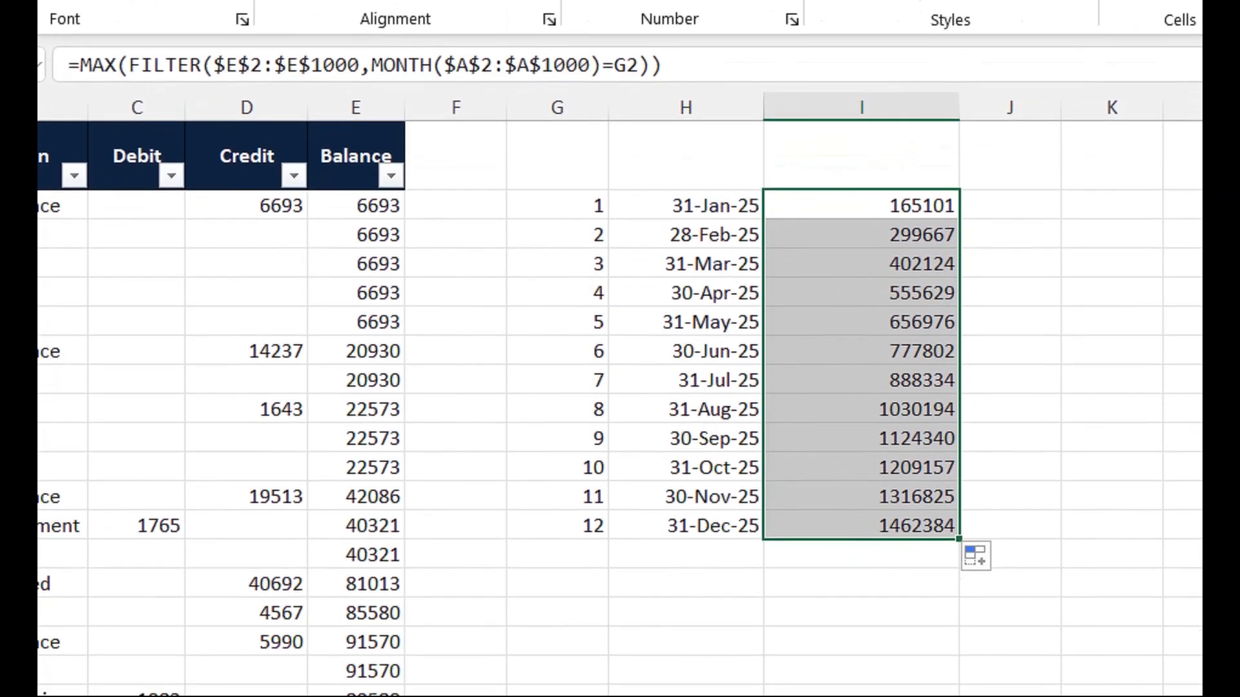
click(557, 558)
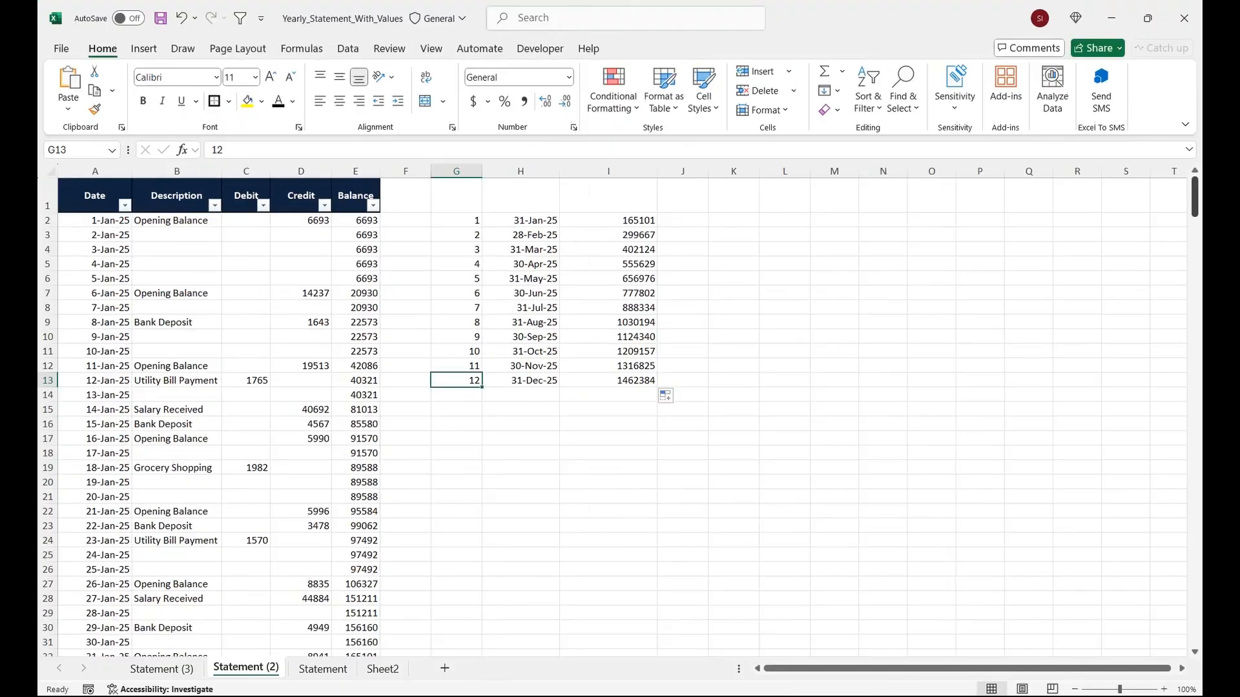
Step: Compare the statement's December closing rows with the summary and review the month number and formula cells
drag(1195, 197, 1195, 629)
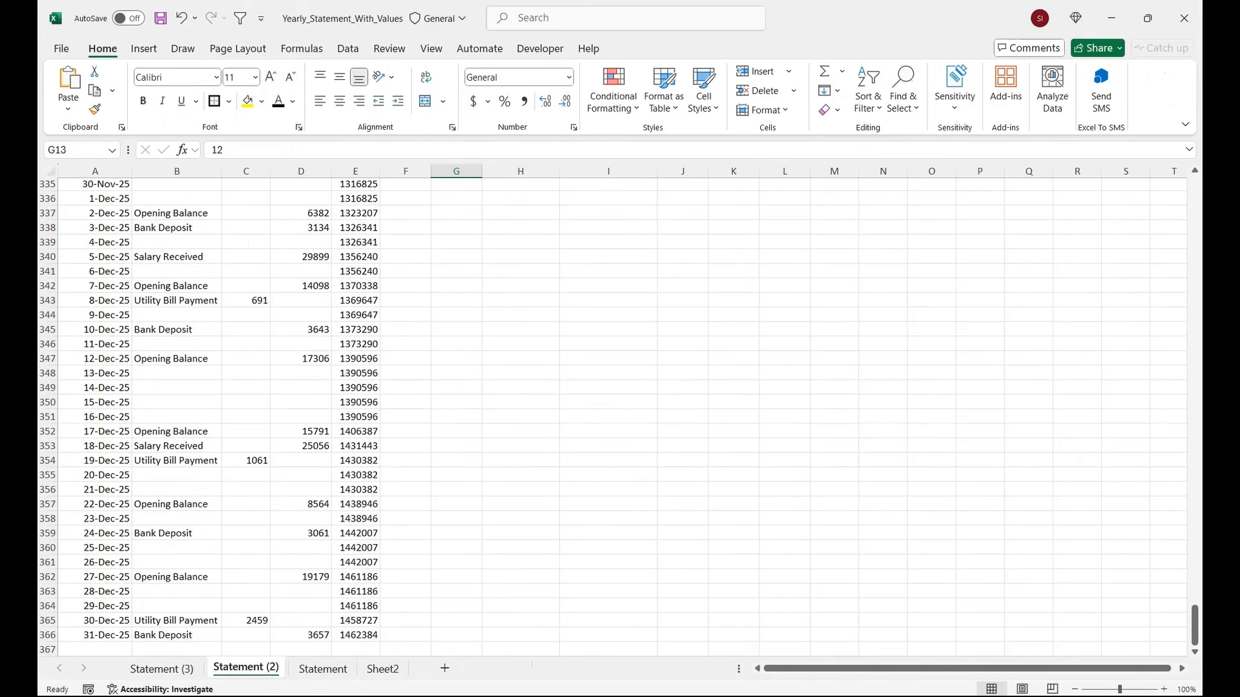
drag(1195, 626, 1196, 205)
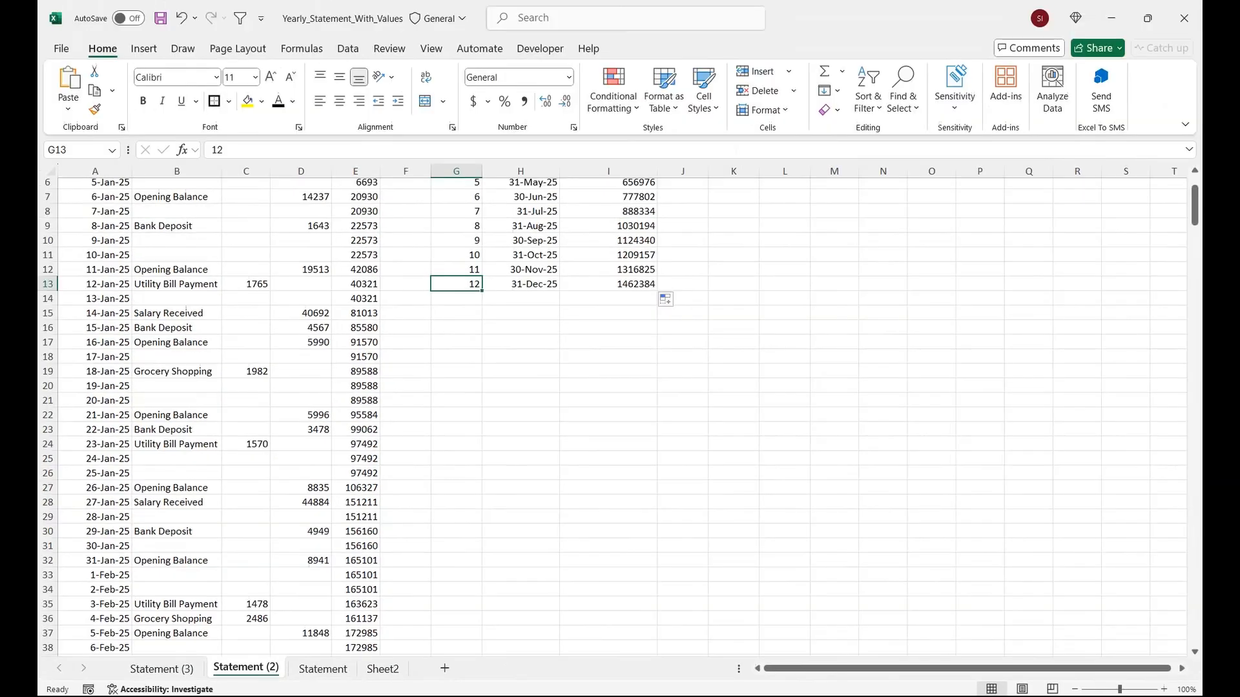
drag(1194, 205, 1195, 196)
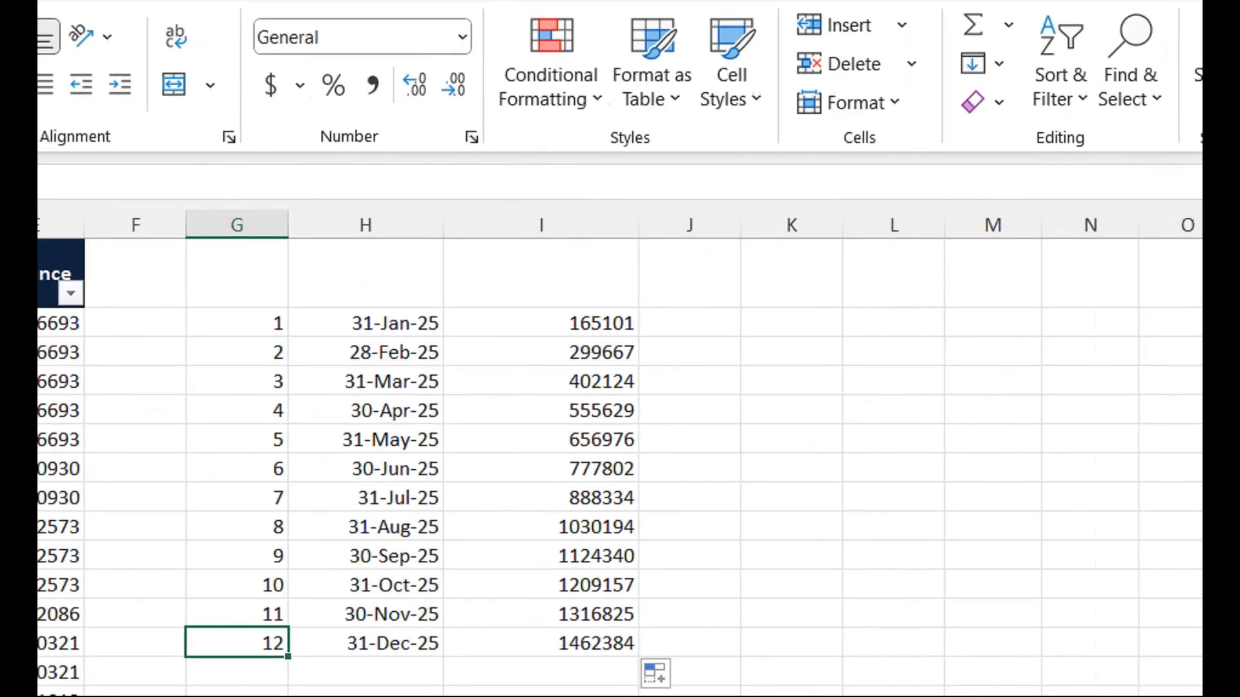
click(541, 352)
click(237, 324)
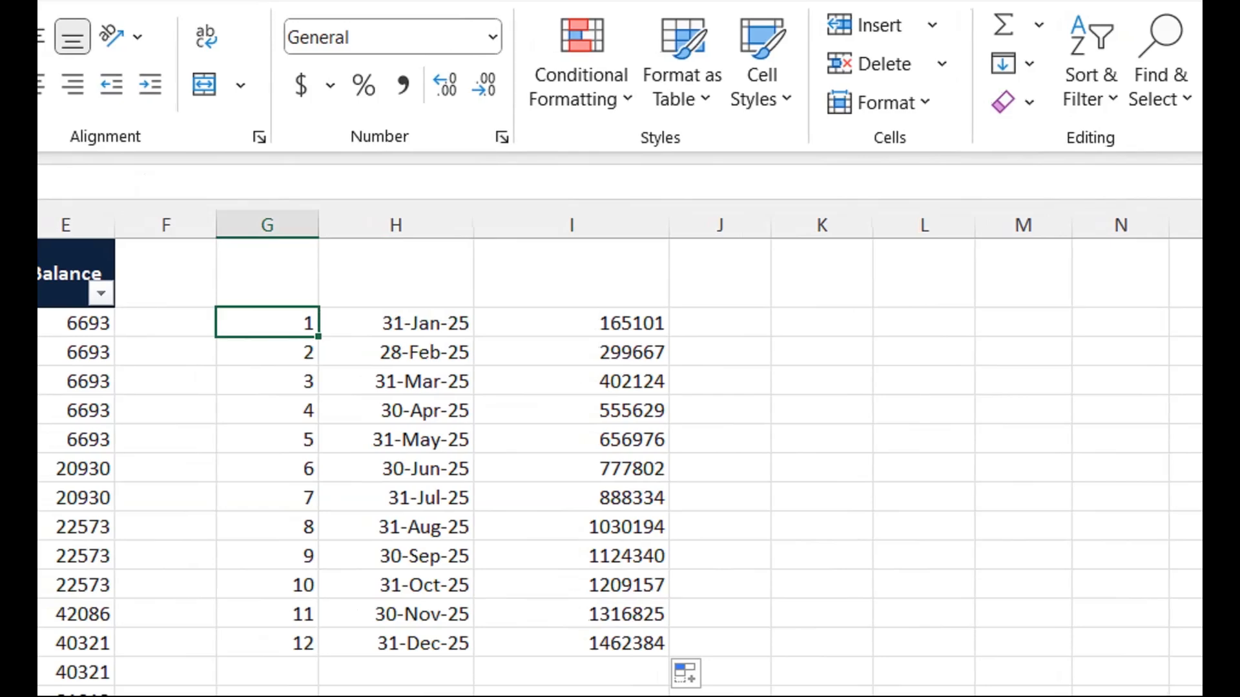
click(494, 323)
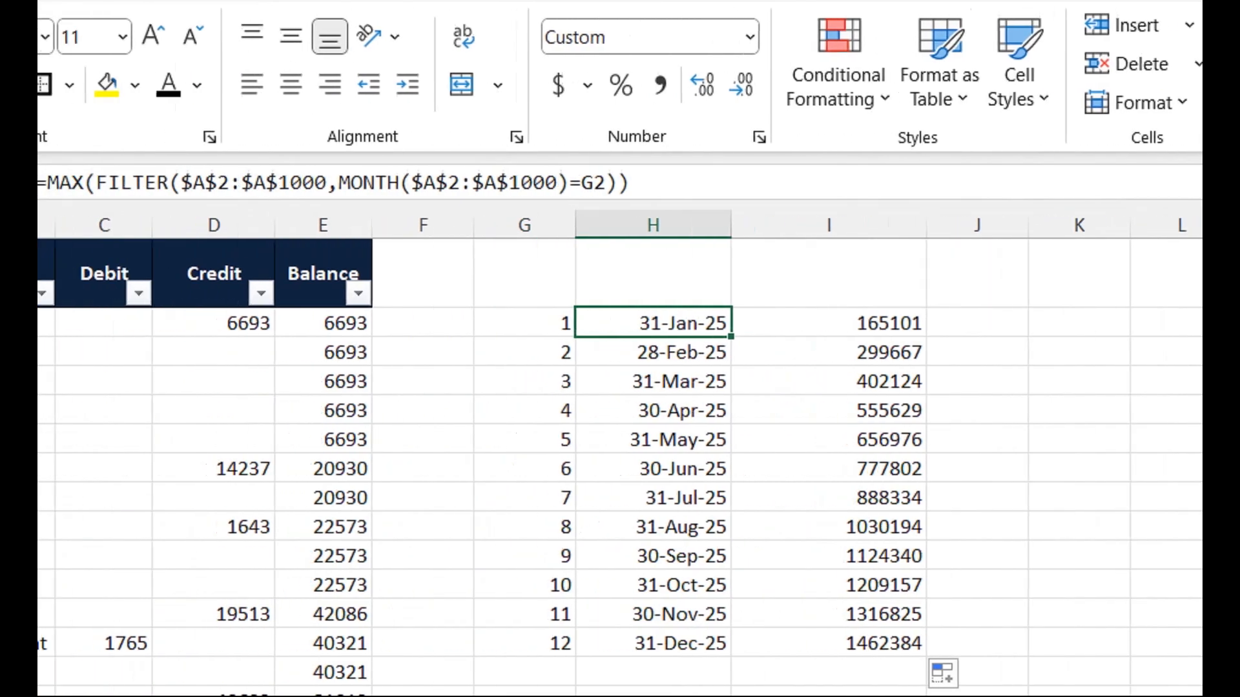
Step: Clear the whole monthly summary from G2:I13
drag(536, 323, 839, 643)
click(957, 144)
click(984, 274)
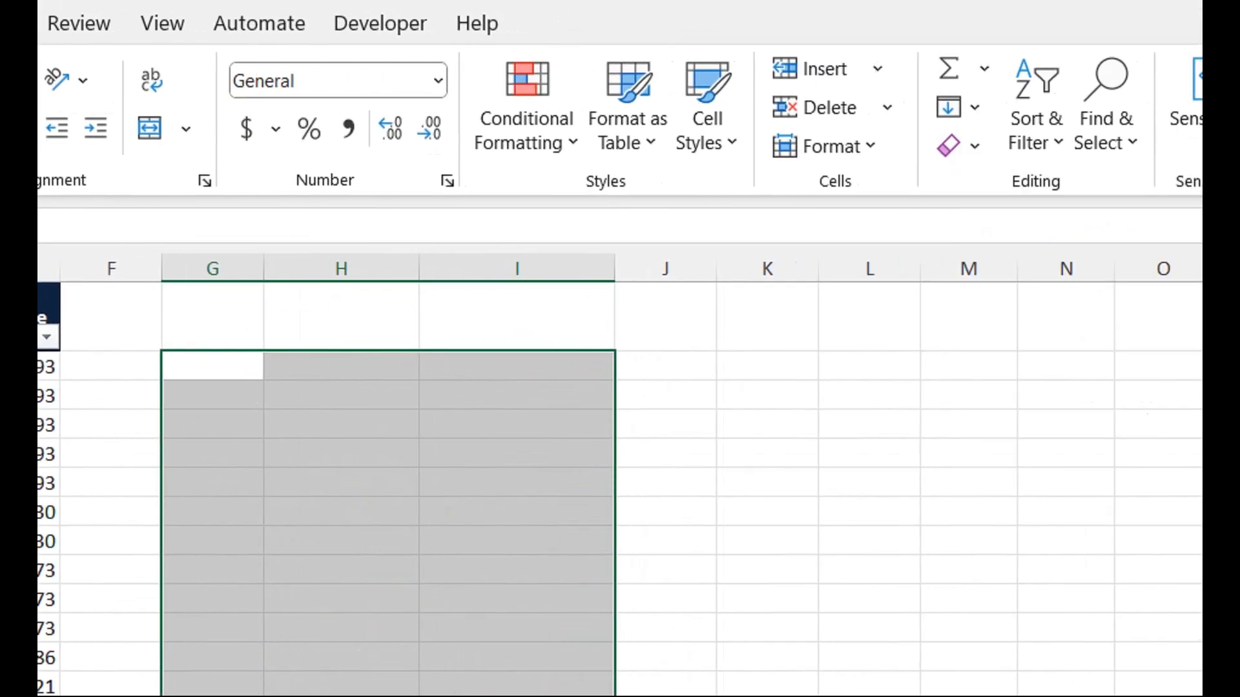
Step: Start a BYROW formula in H2 with SEQUENCE(12,1,1,1) as its array
click(341, 366)
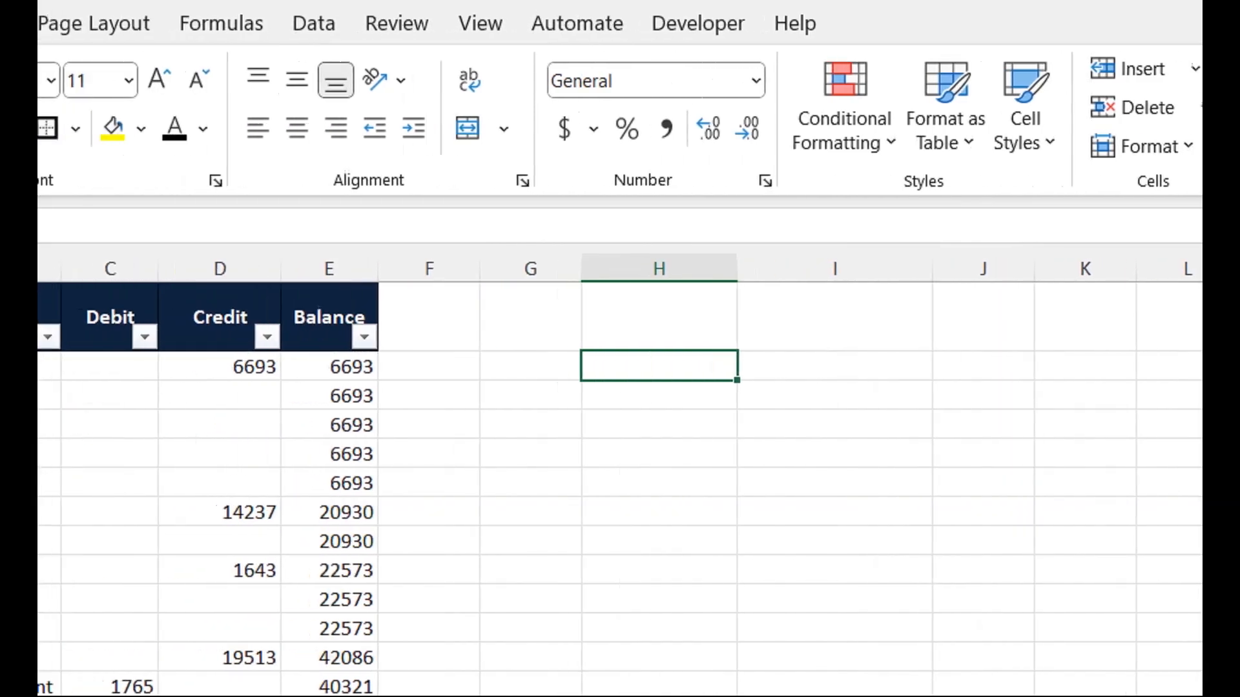
text(=by)
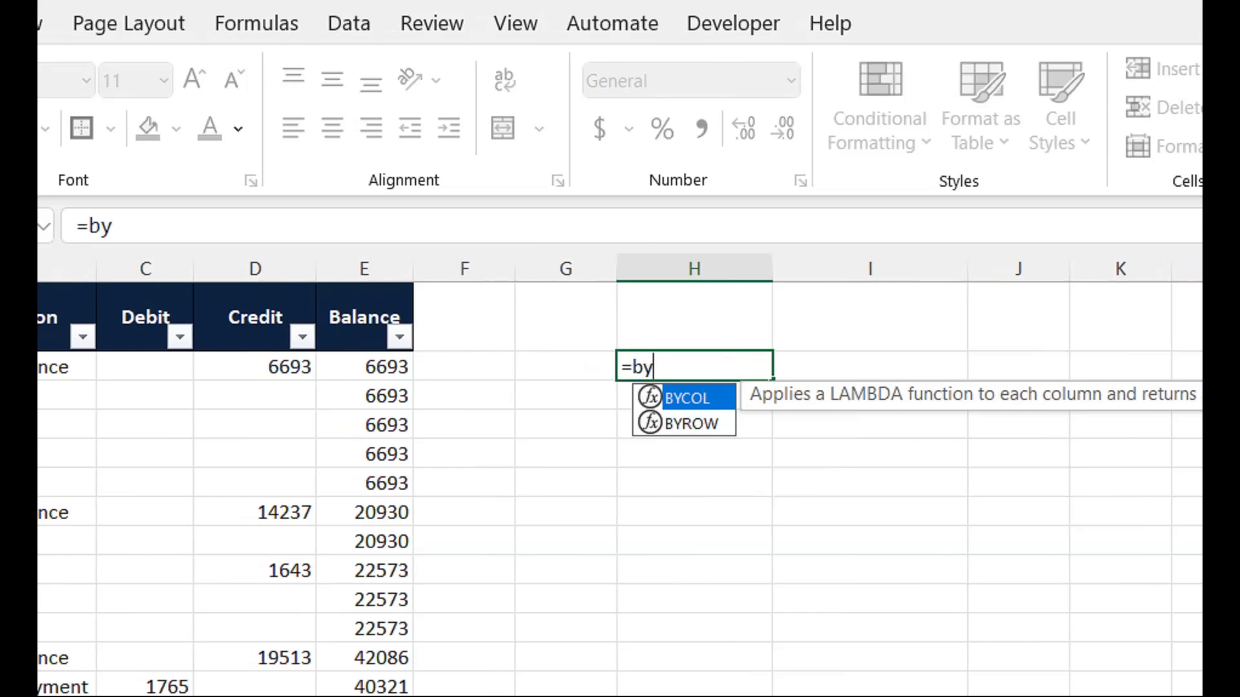
key(Down)
key(Tab)
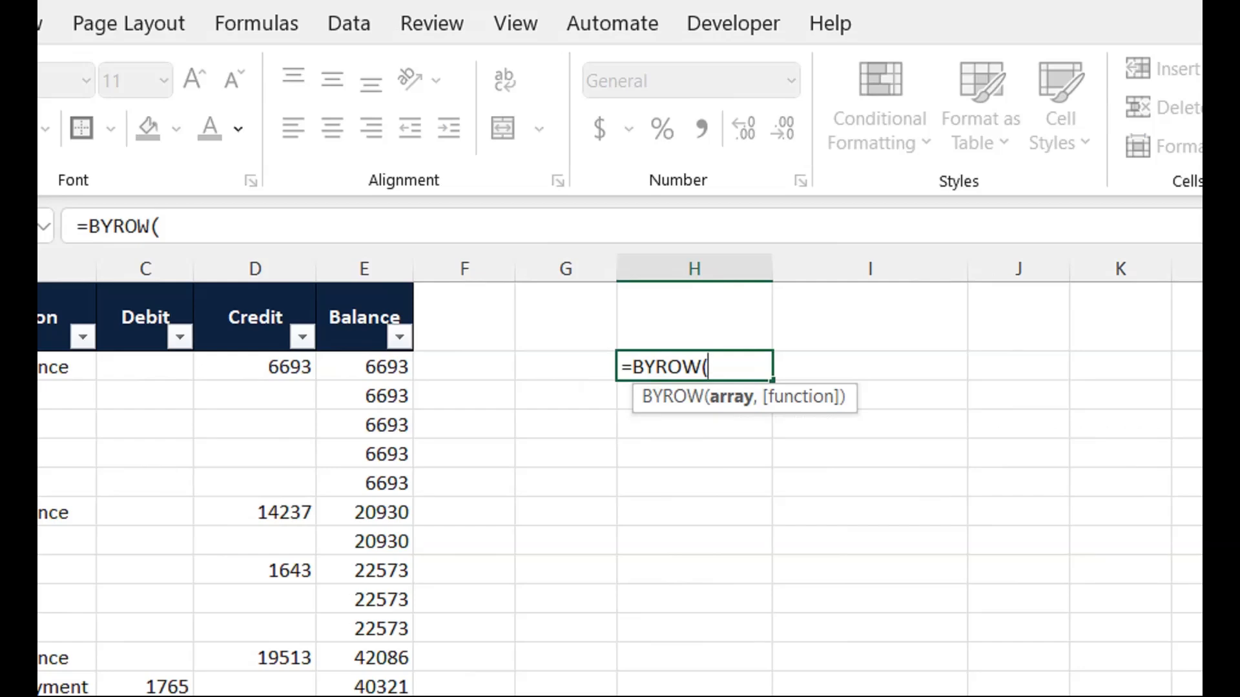
text(seq)
key(Tab)
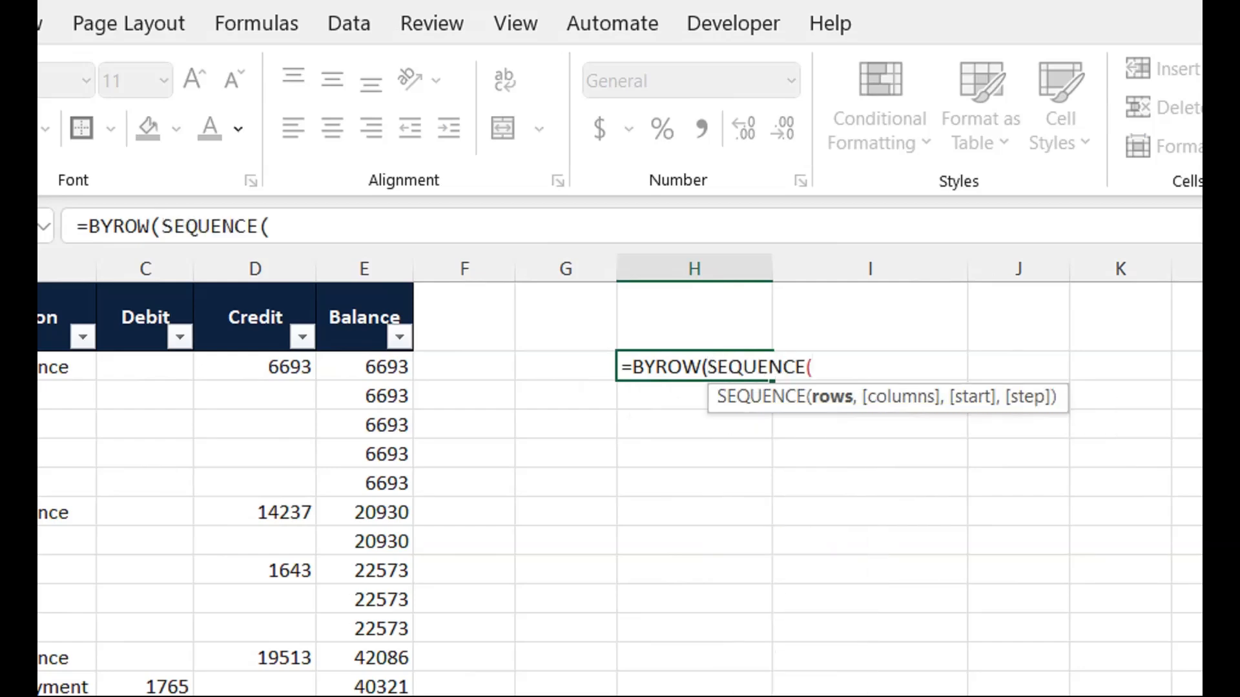
text(12,)
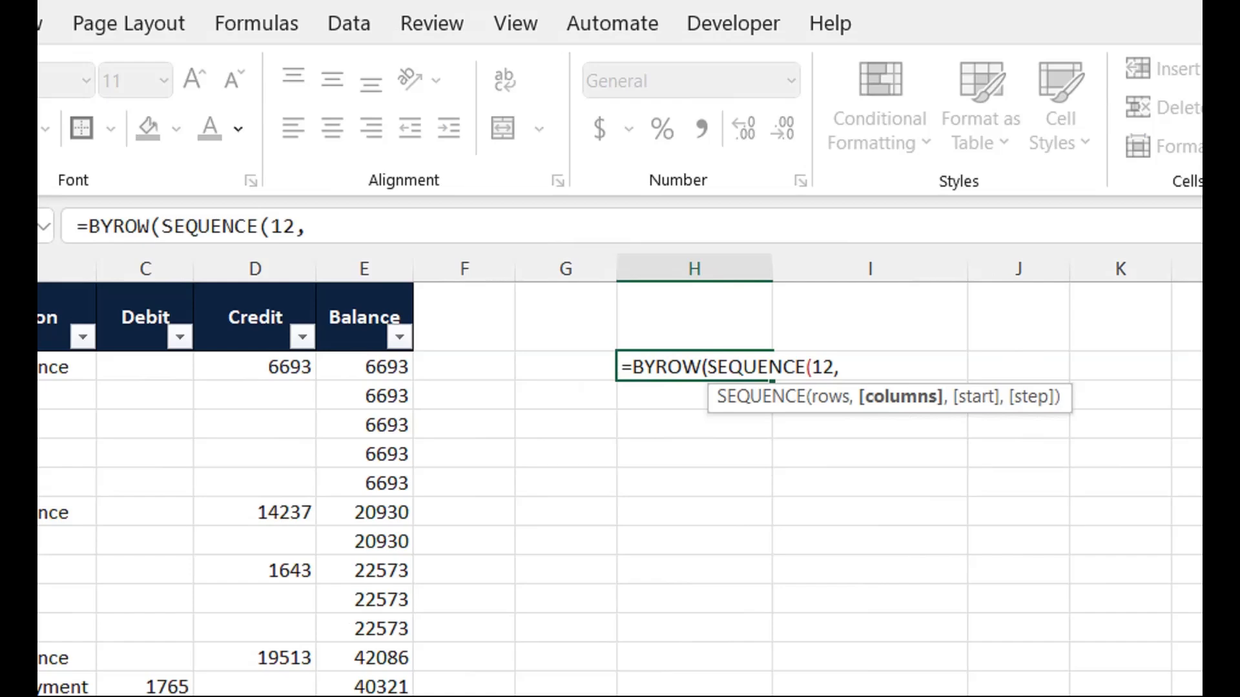
text(1,1,1)
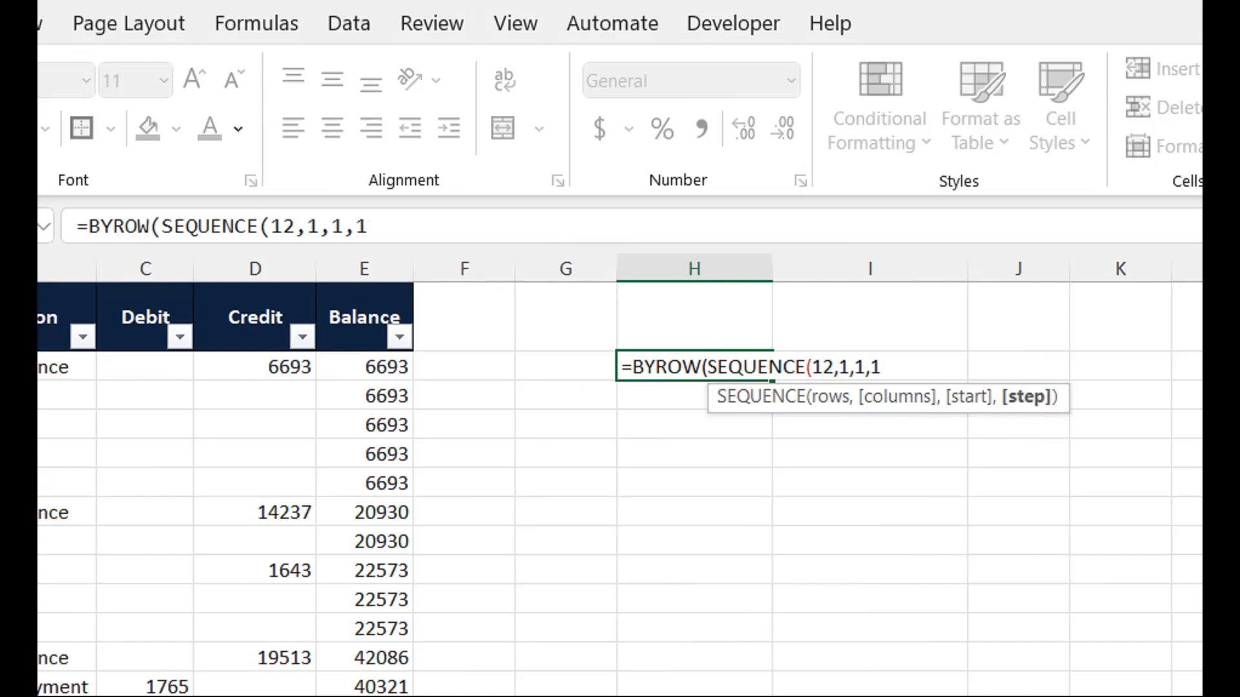
text())
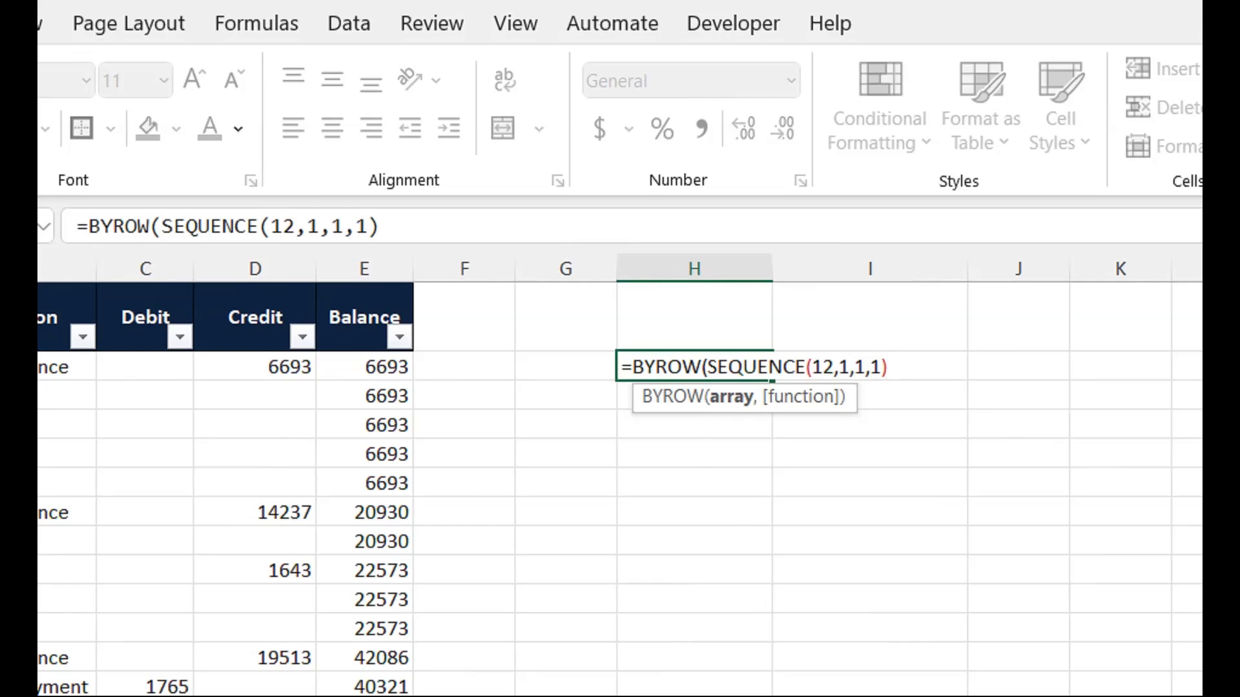
Step: Add a LAMBDA with the parameter M as the BYROW function argument
text(,)
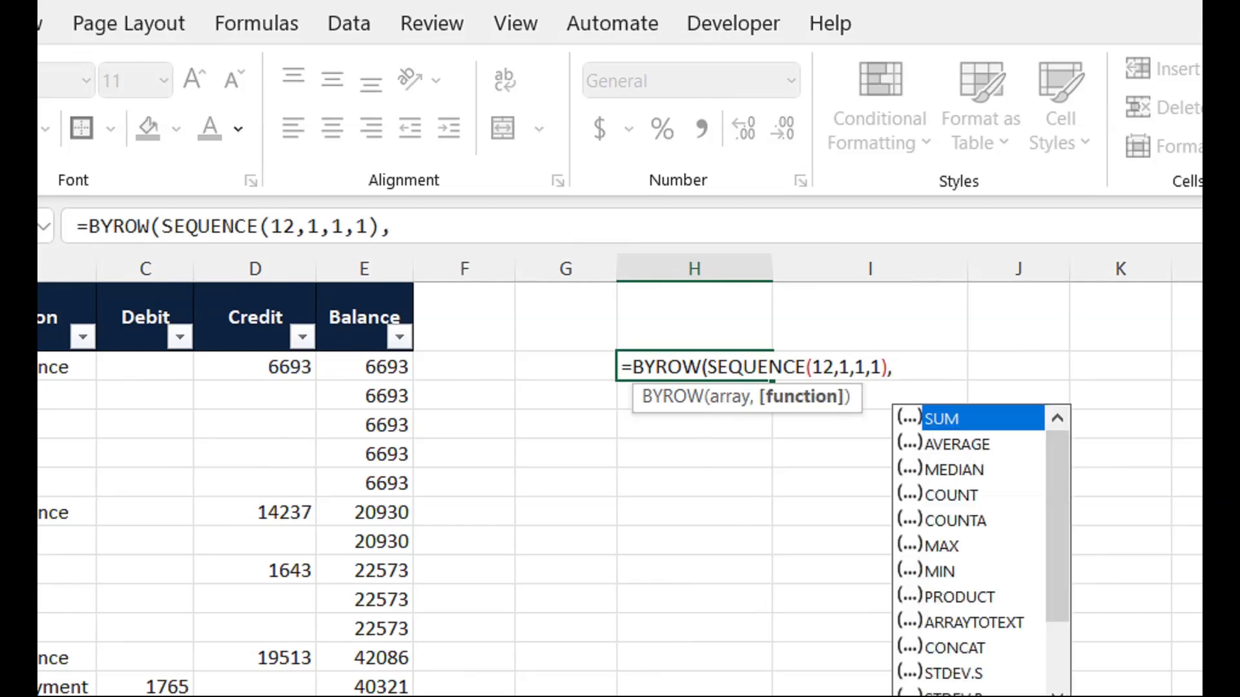
text(lam)
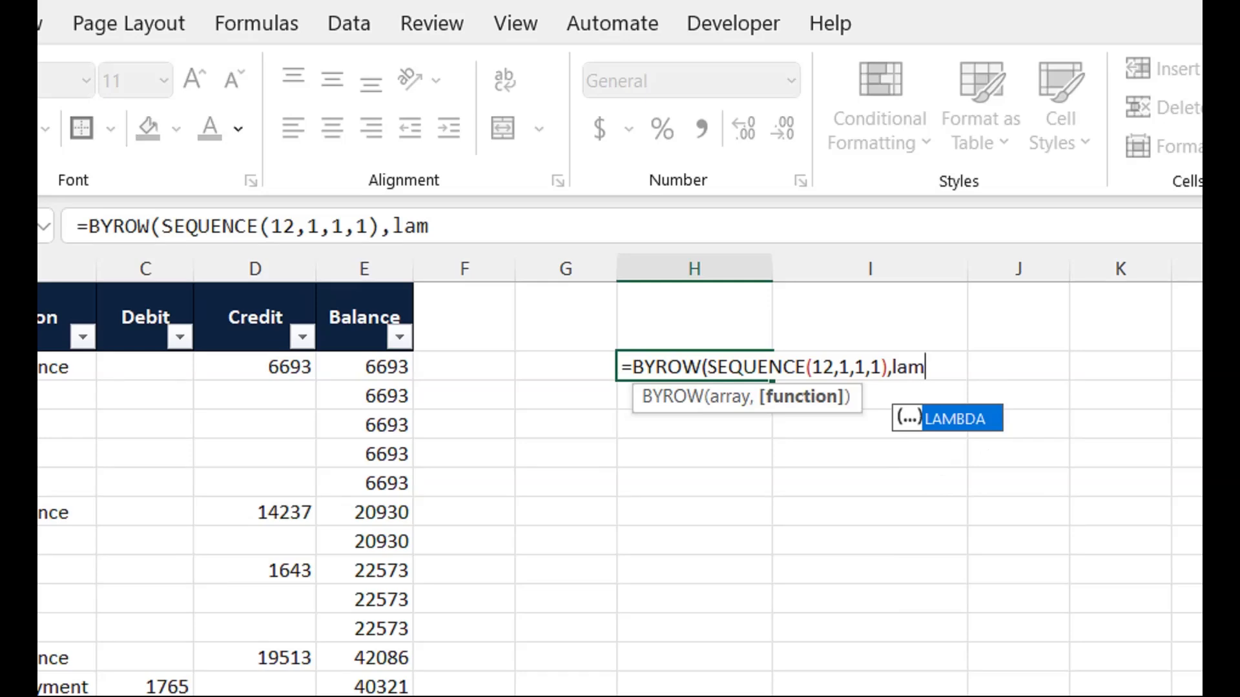
key(Tab)
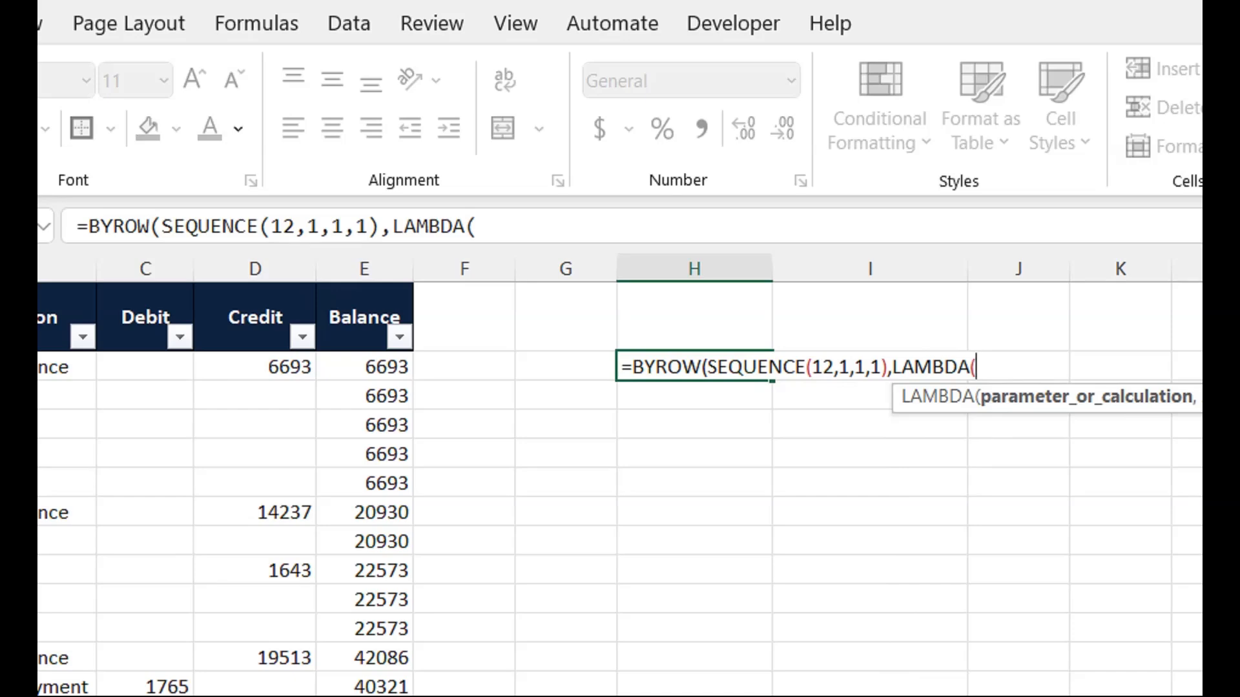
text(M)
text(,)
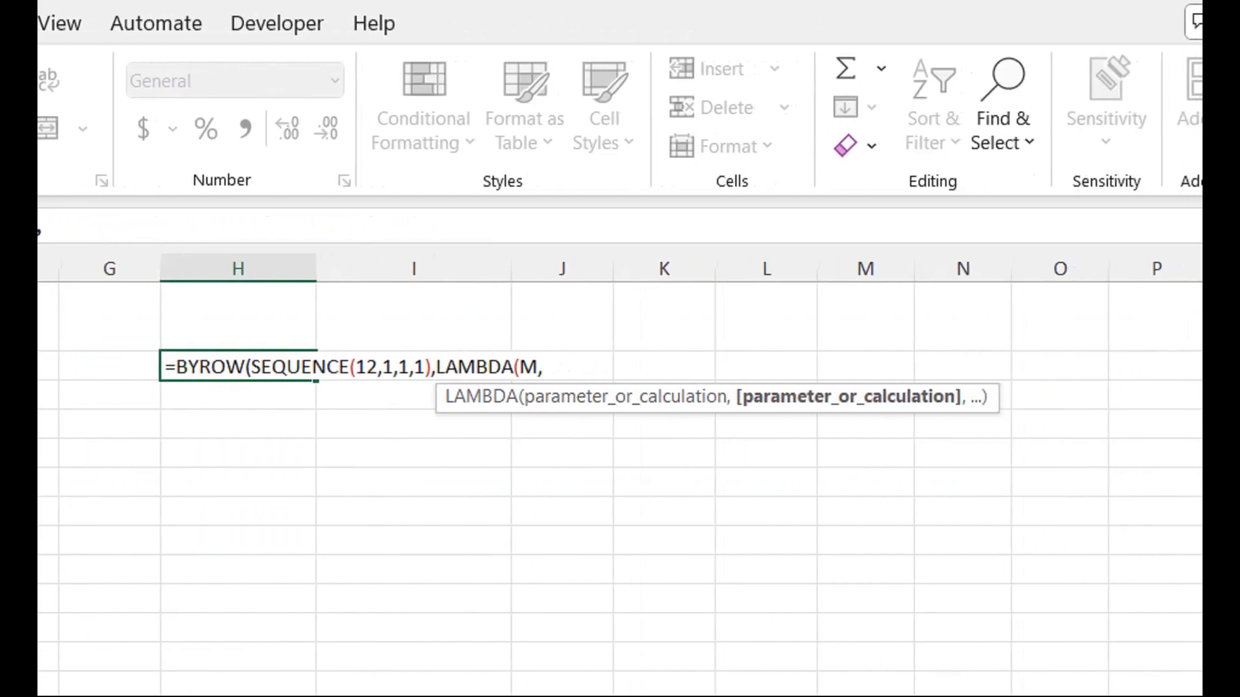
Step: Begin the LAMBDA calculation with a FILTER nested inside MAX
text(max)
key(Tab)
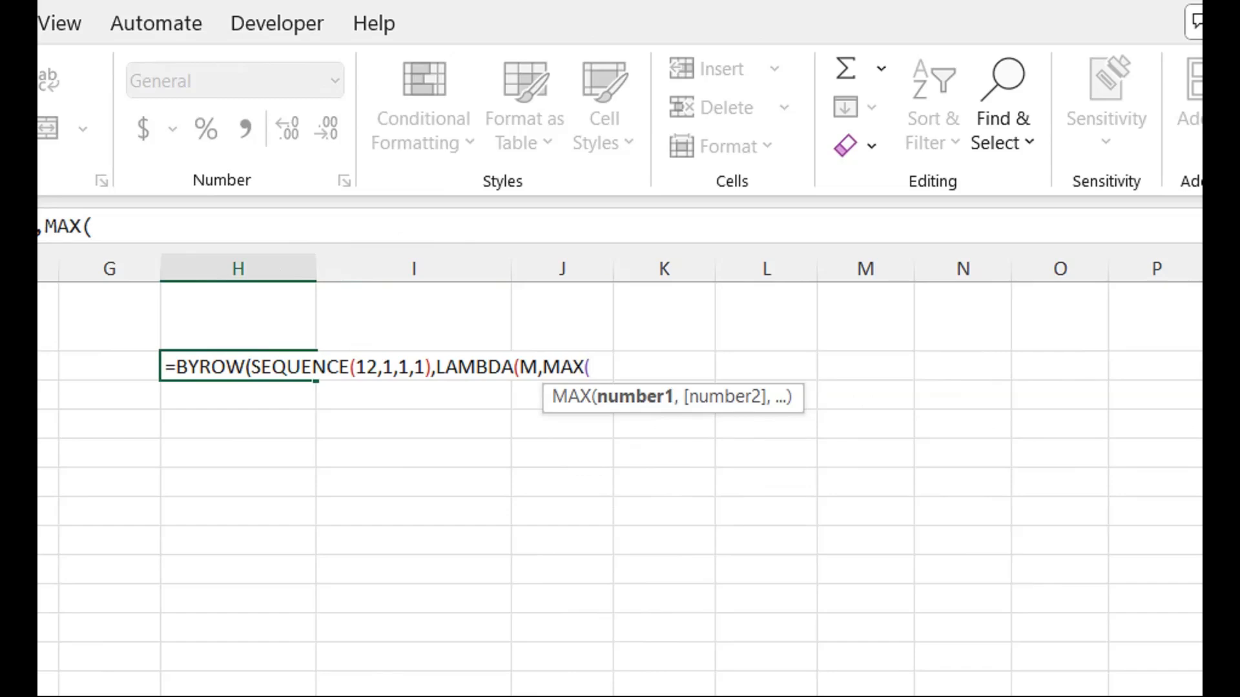
text(filter)
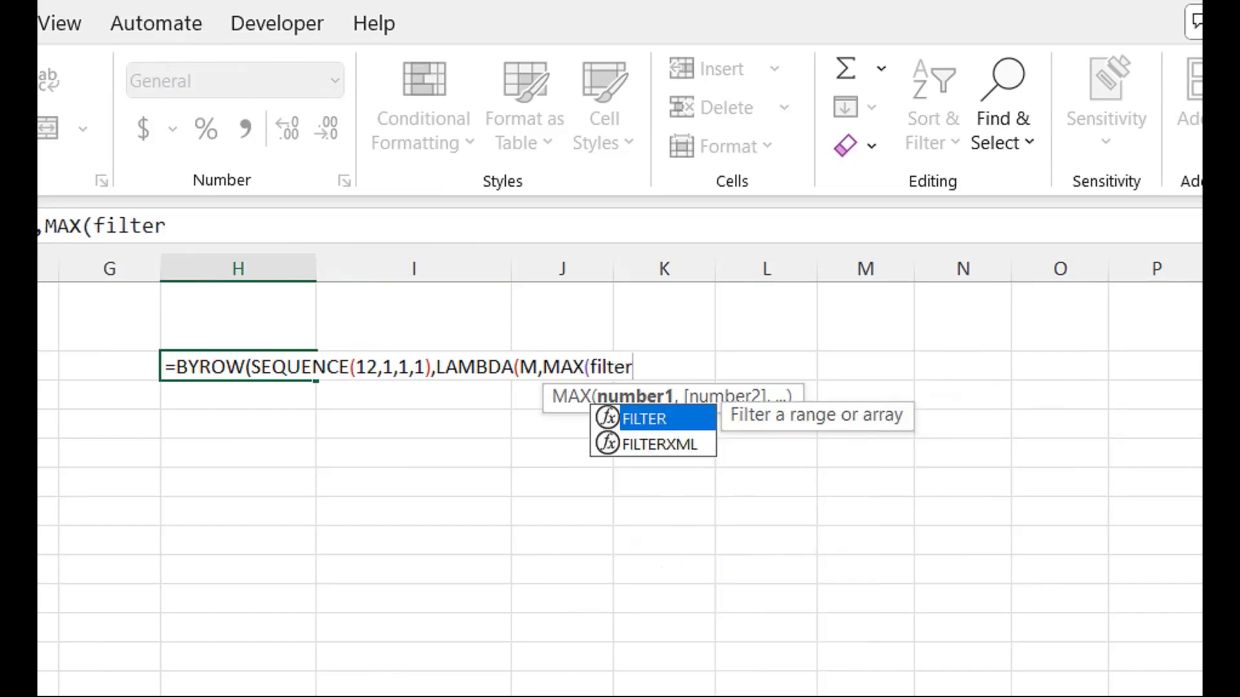
key(Tab)
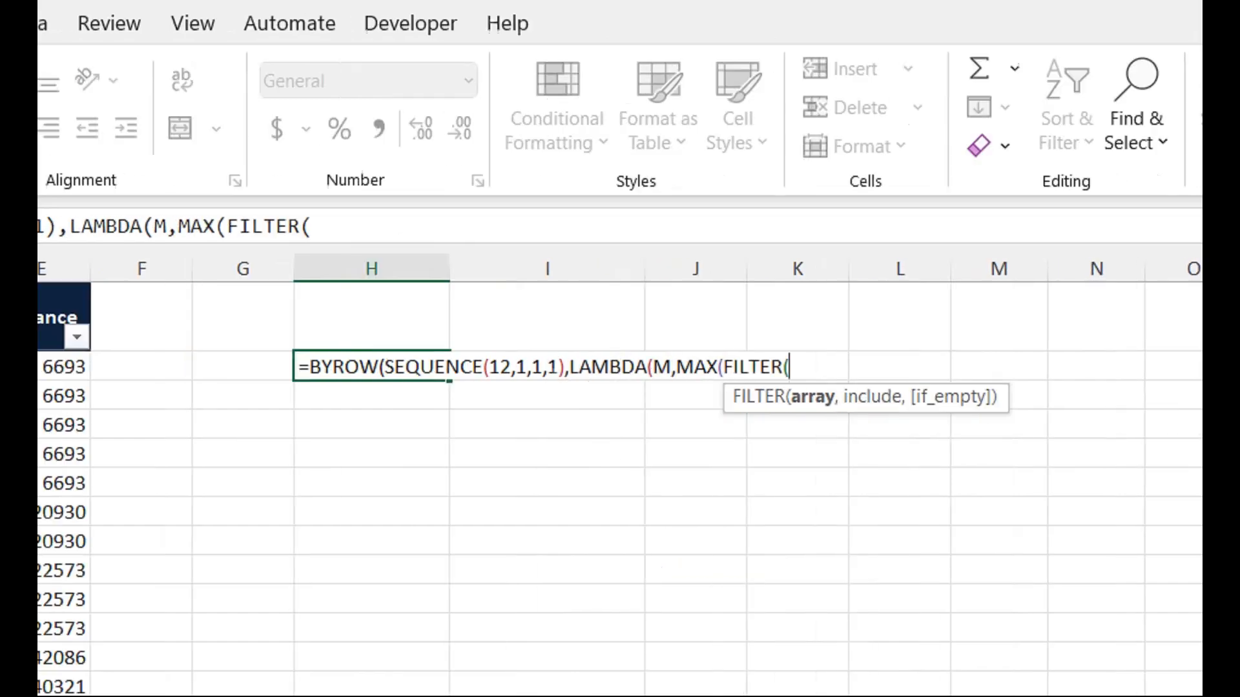
Step: Set the FILTER array to the Date column range, extended to row 1000 and made absolute as $A$2:$A$1000
click(152, 367)
key(ctrl+shift+Down)
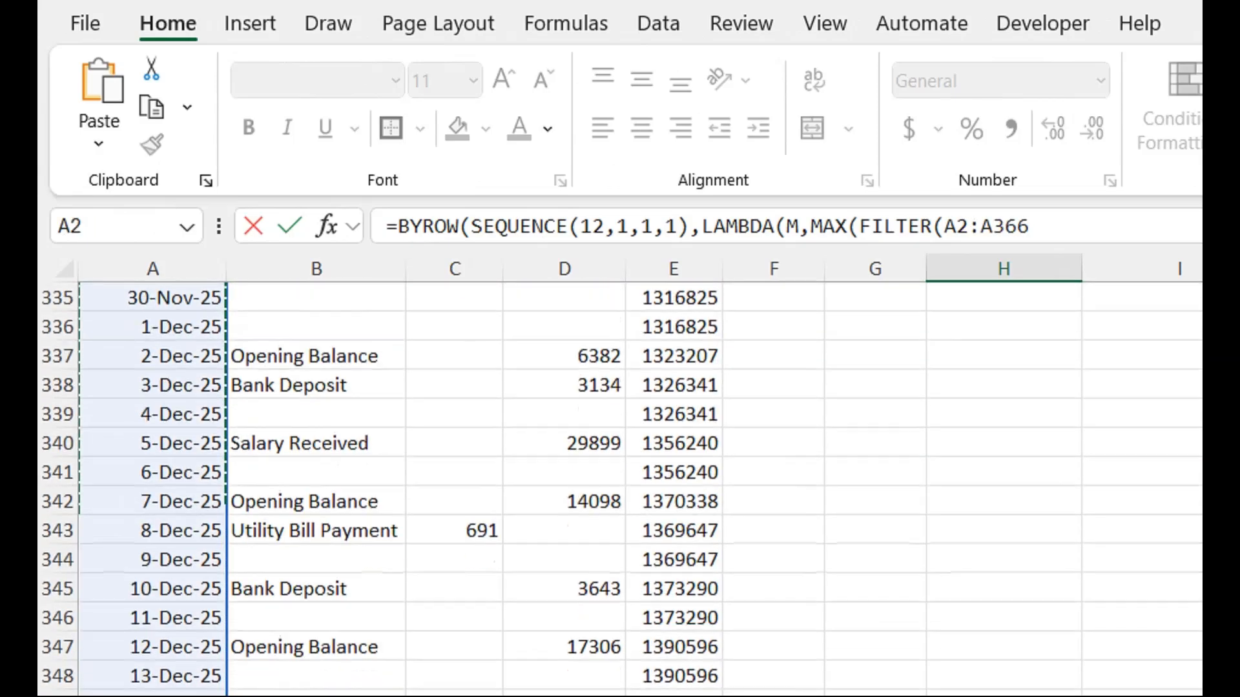
key(BackSpace)
key(BackSpace)
key(BackSpace)
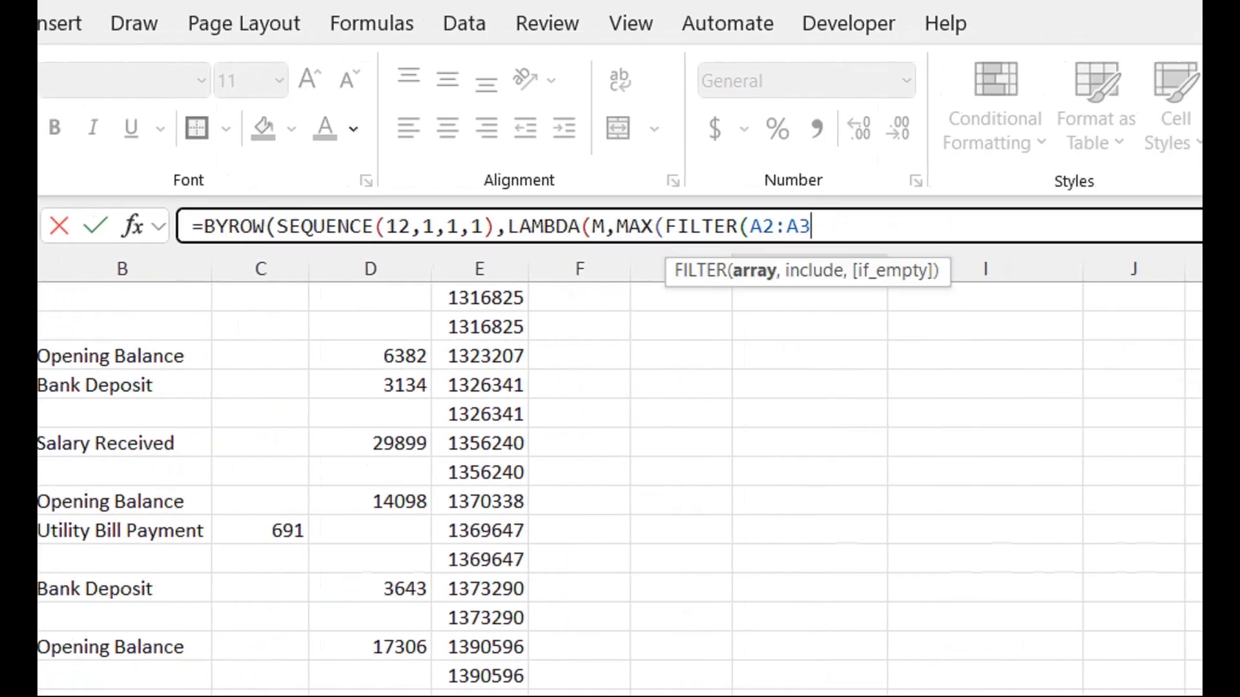
text(1000)
scroll(620, 489, up, 20)
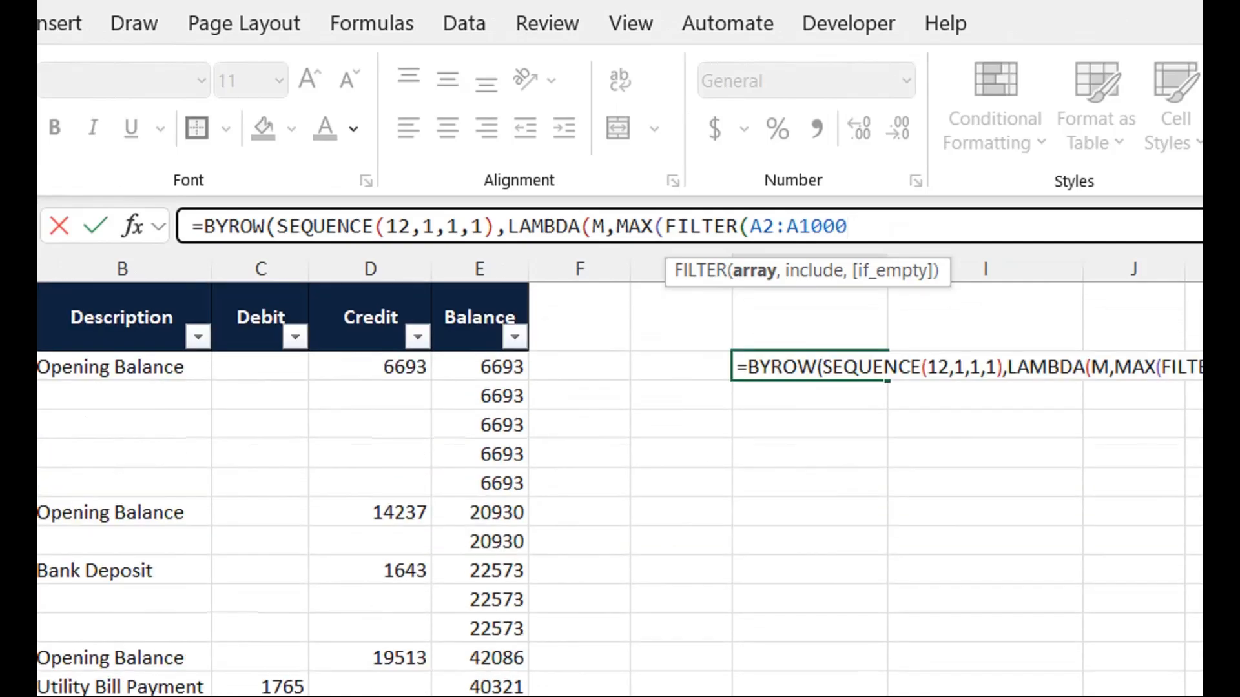
drag(901, 368, 985, 368)
key(F4)
key(Right)
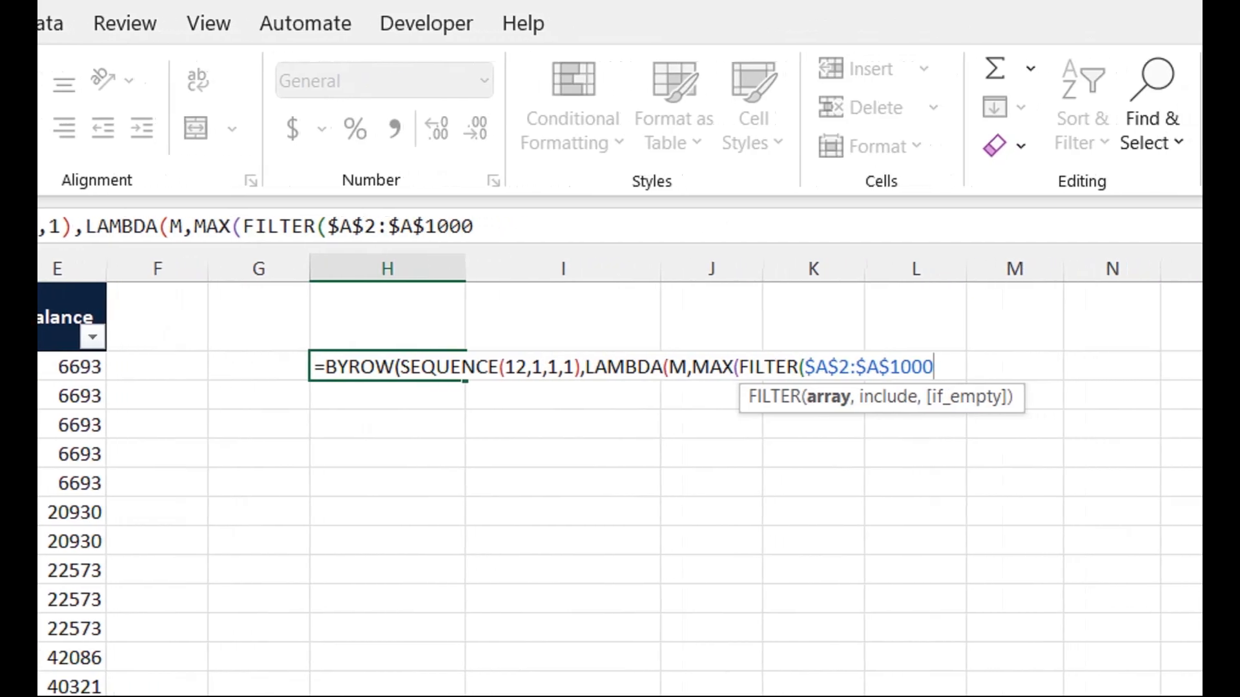
Step: Start the FILTER include condition with MONTH applied to the same absolute date range, $A$2:$A$1000
text(,mont)
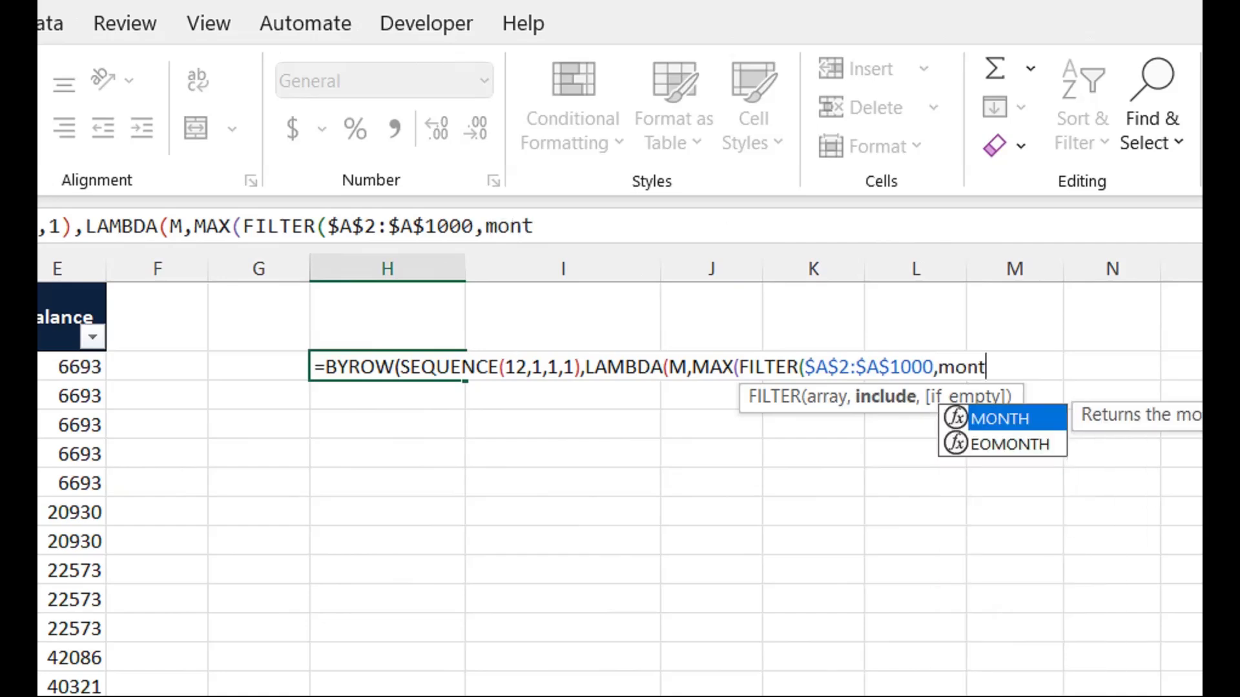
key(Tab)
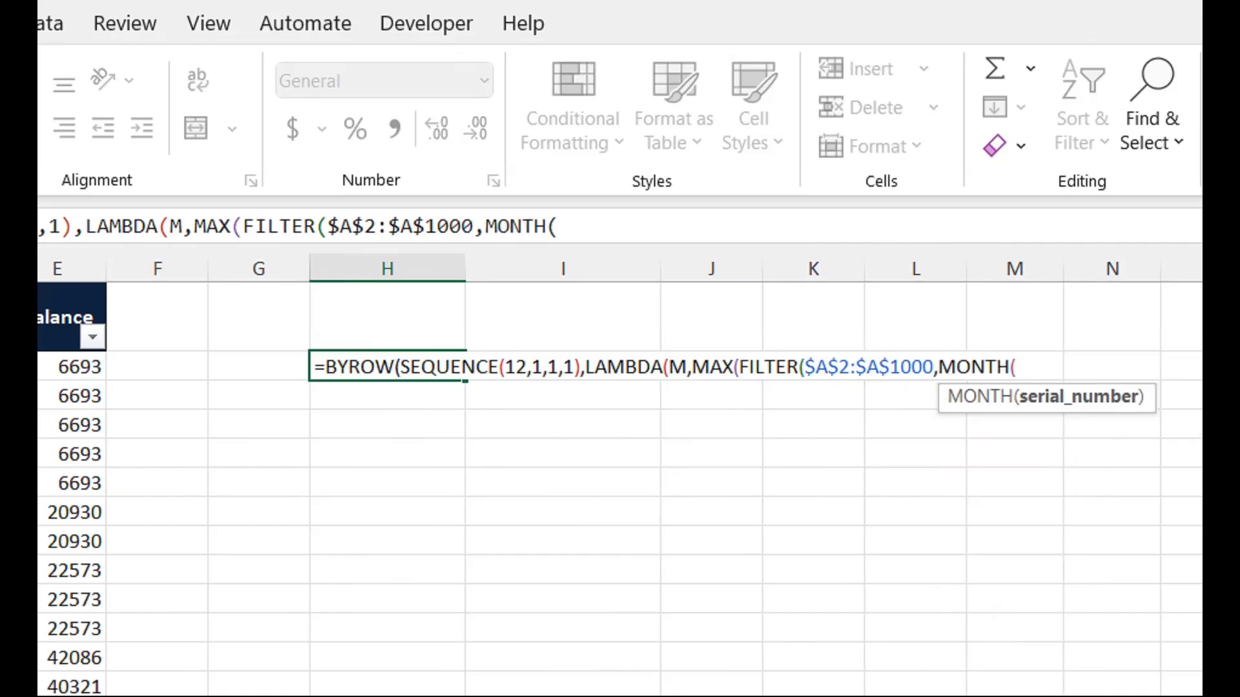
drag(935, 367, 805, 367)
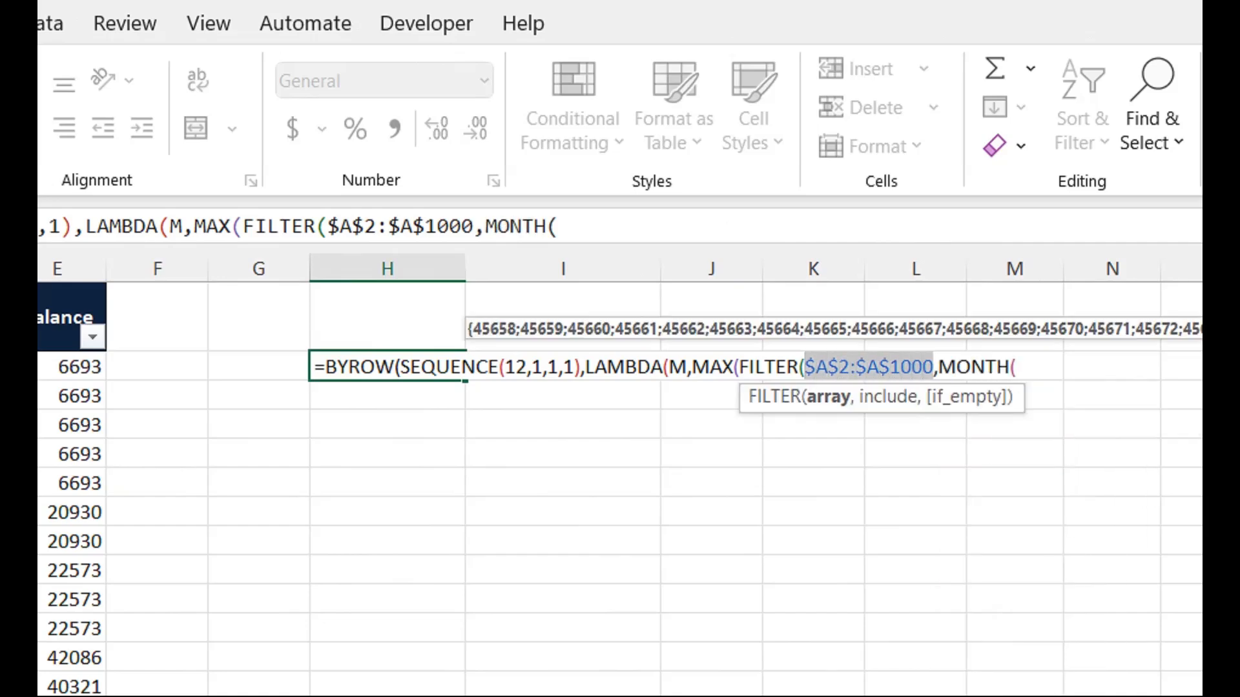
key(ctrl+c)
key(End)
key(ctrl+v)
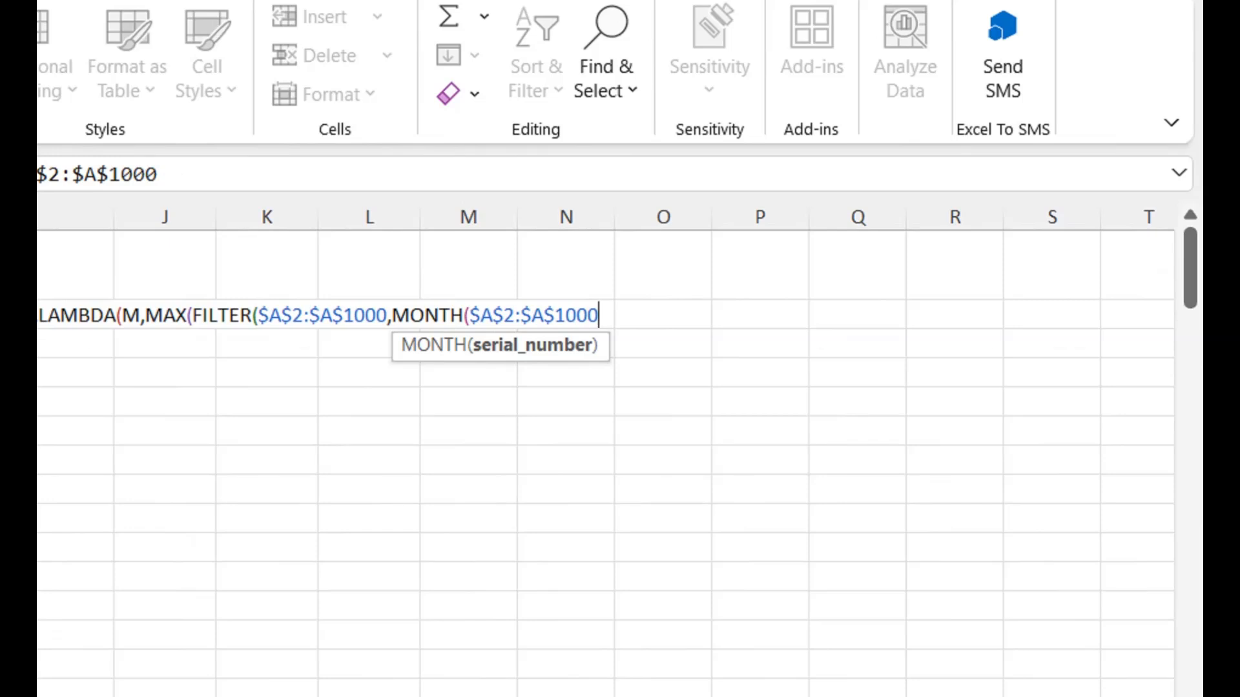
Step: Compare the MONTH result with the LAMBDA parameter M, then close all functions and enter the formula in H2
text()=)
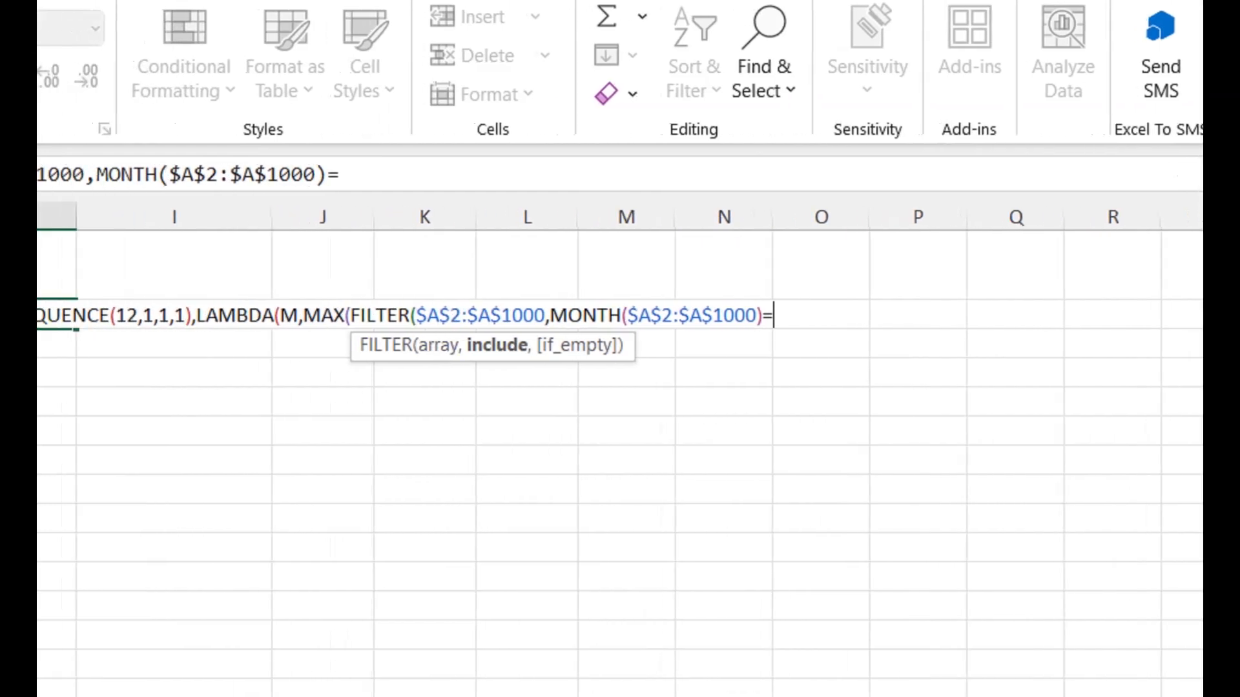
text(M)
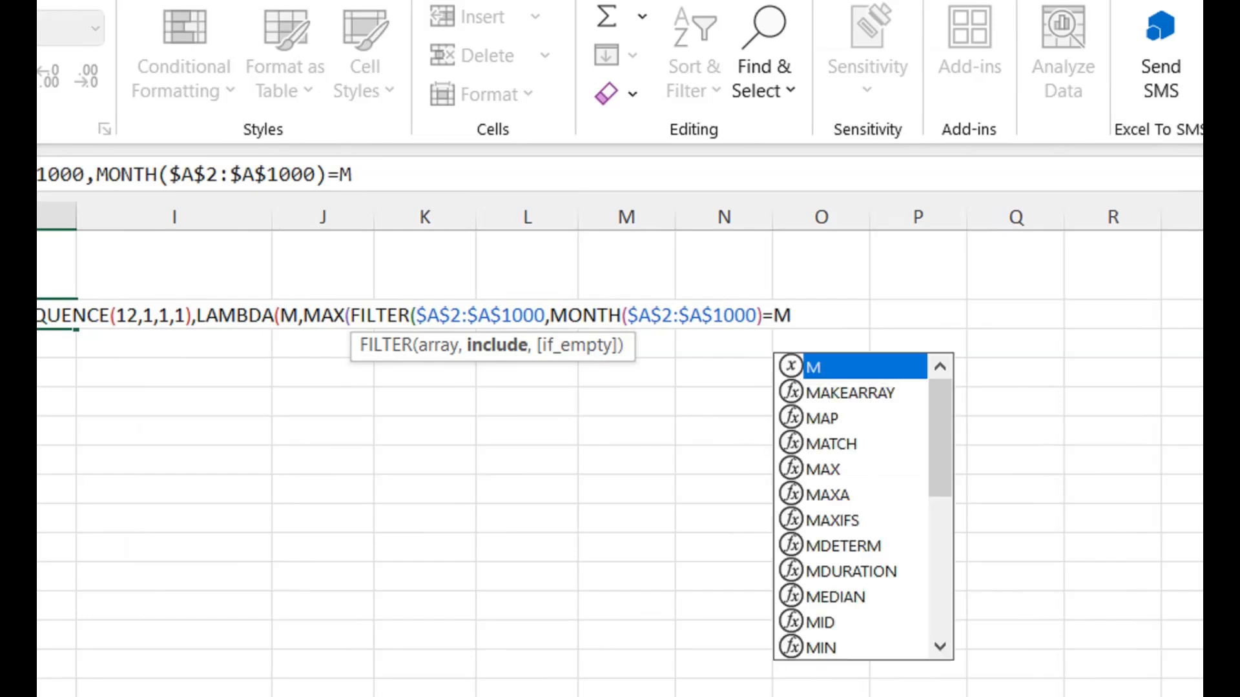
text()))
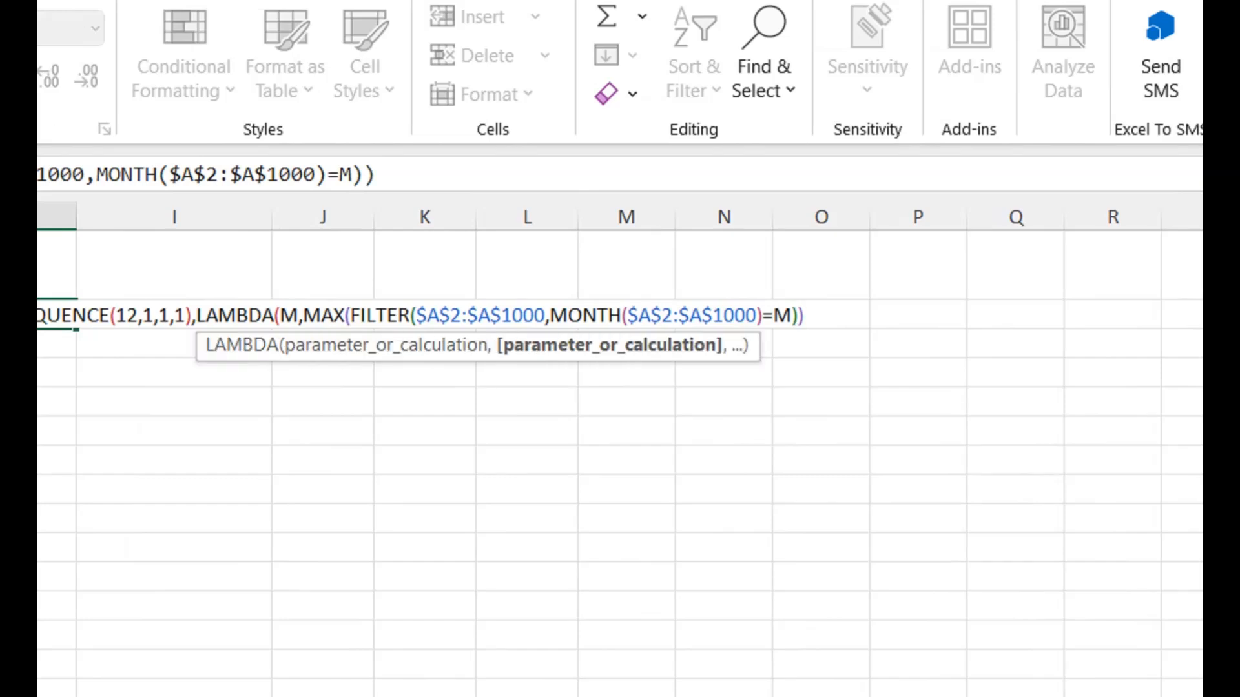
text()))
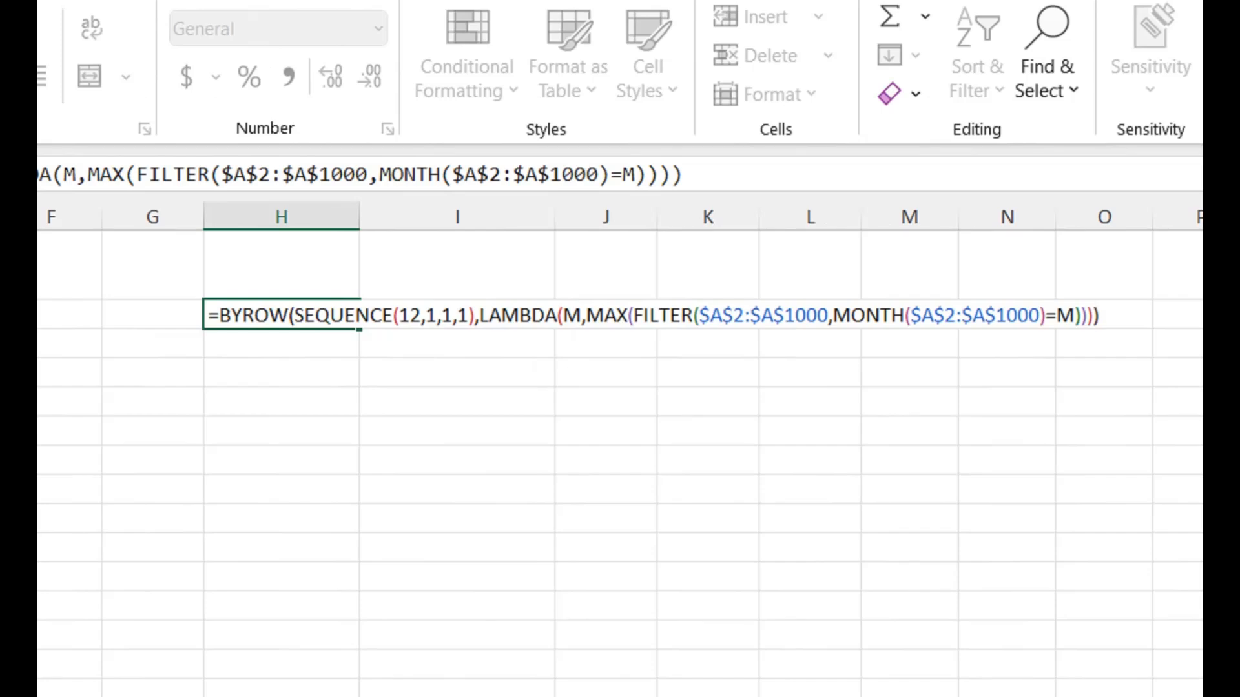
key(Return)
Step: Format the spilled BYROW results from H2 downwards as day-month-year dates
click(281, 315)
key(ctrl+shift+Down)
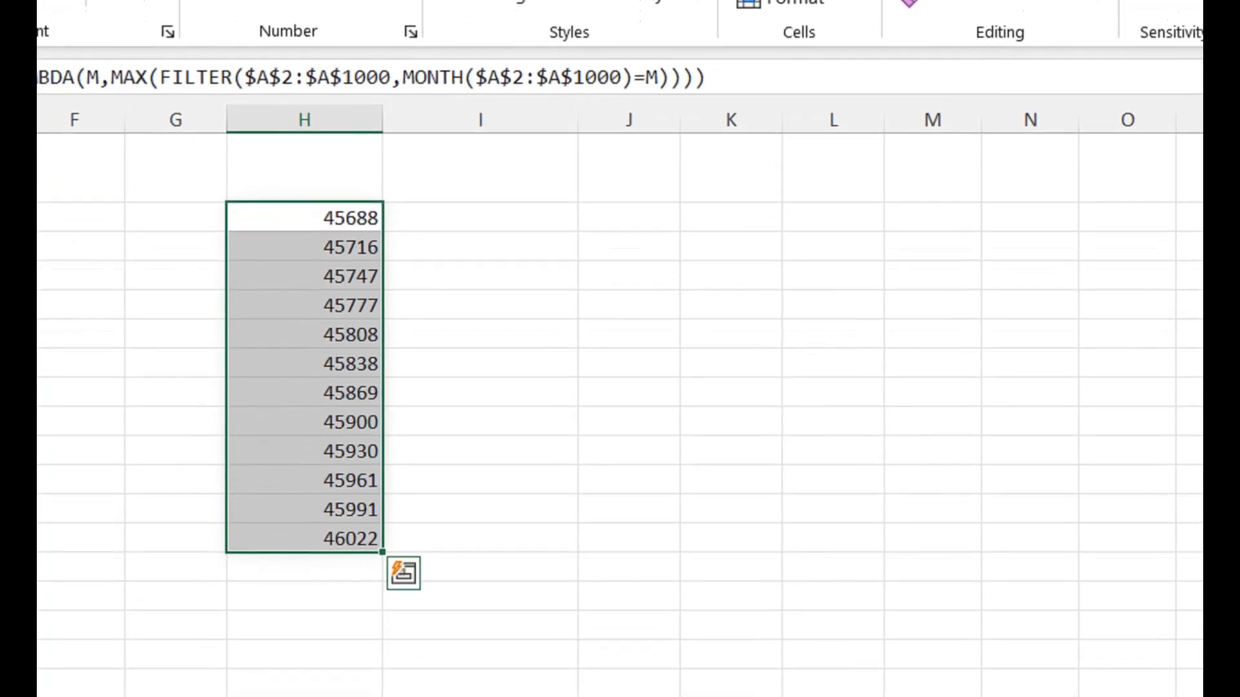
key(ctrl+shift+3)
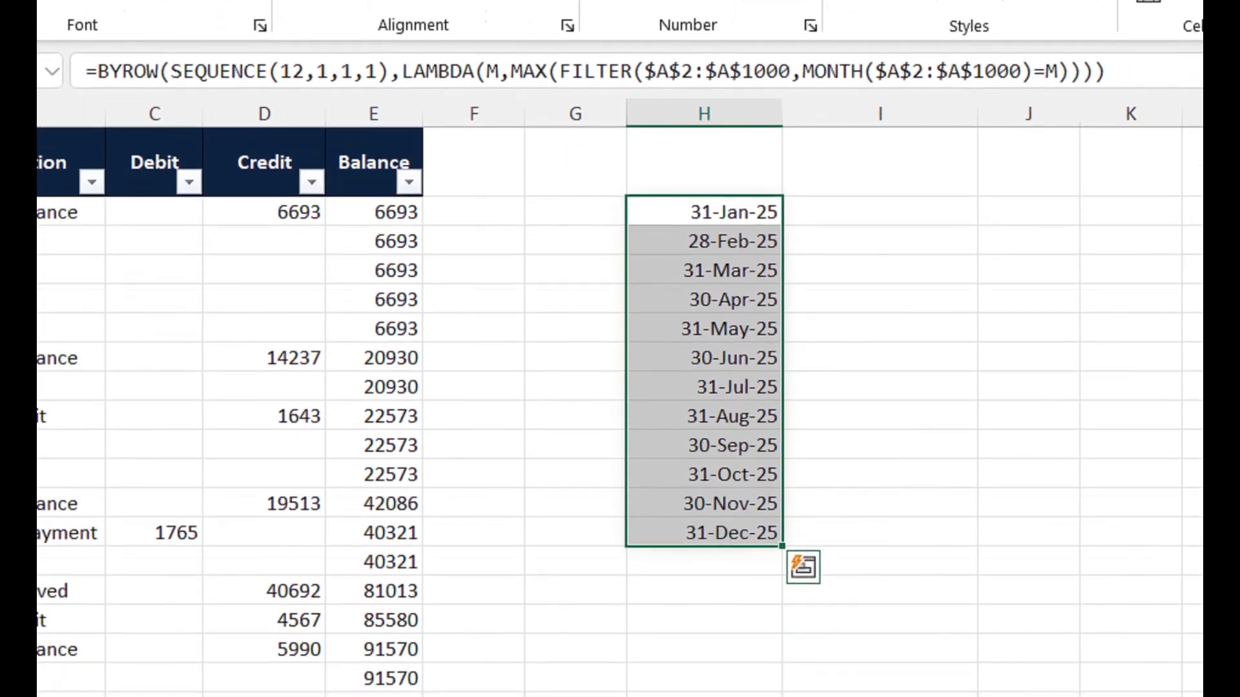
click(880, 210)
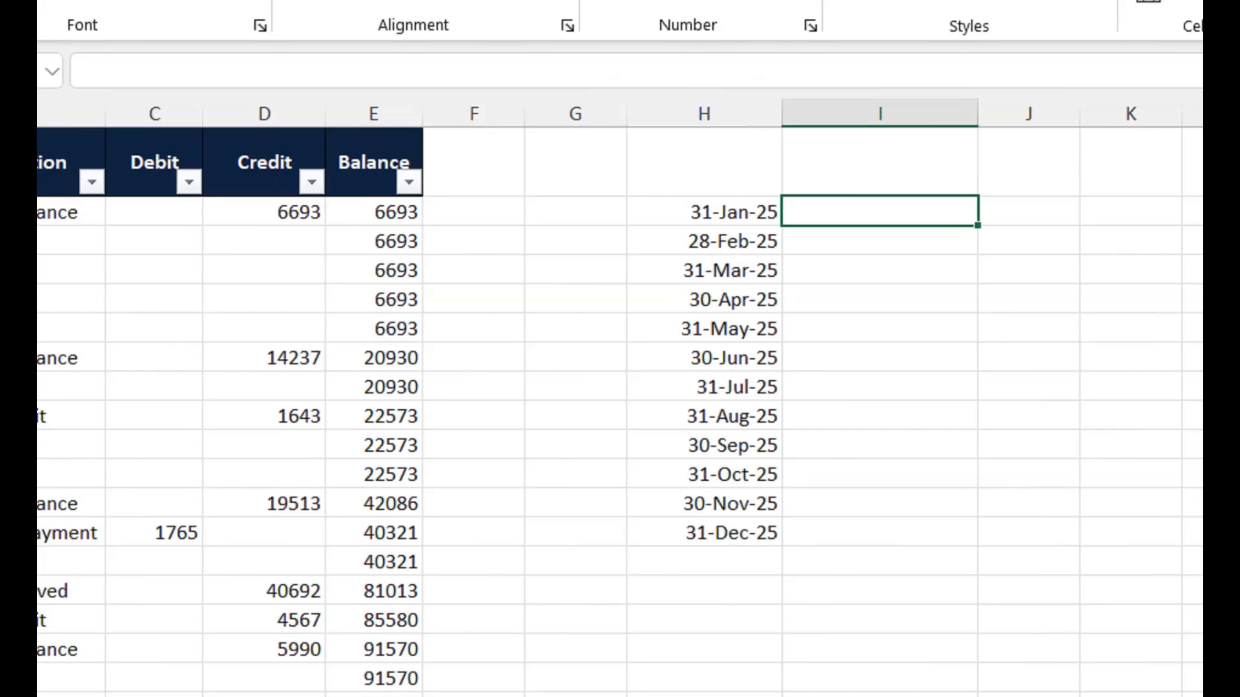
click(703, 212)
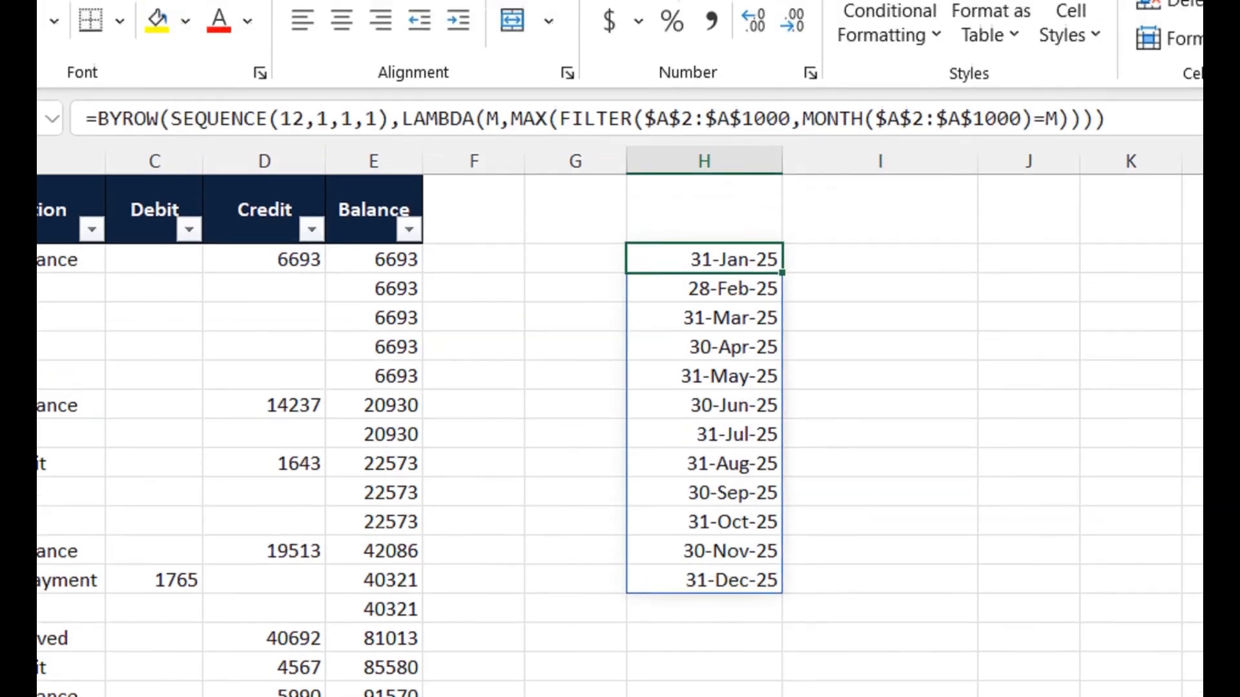
click(880, 294)
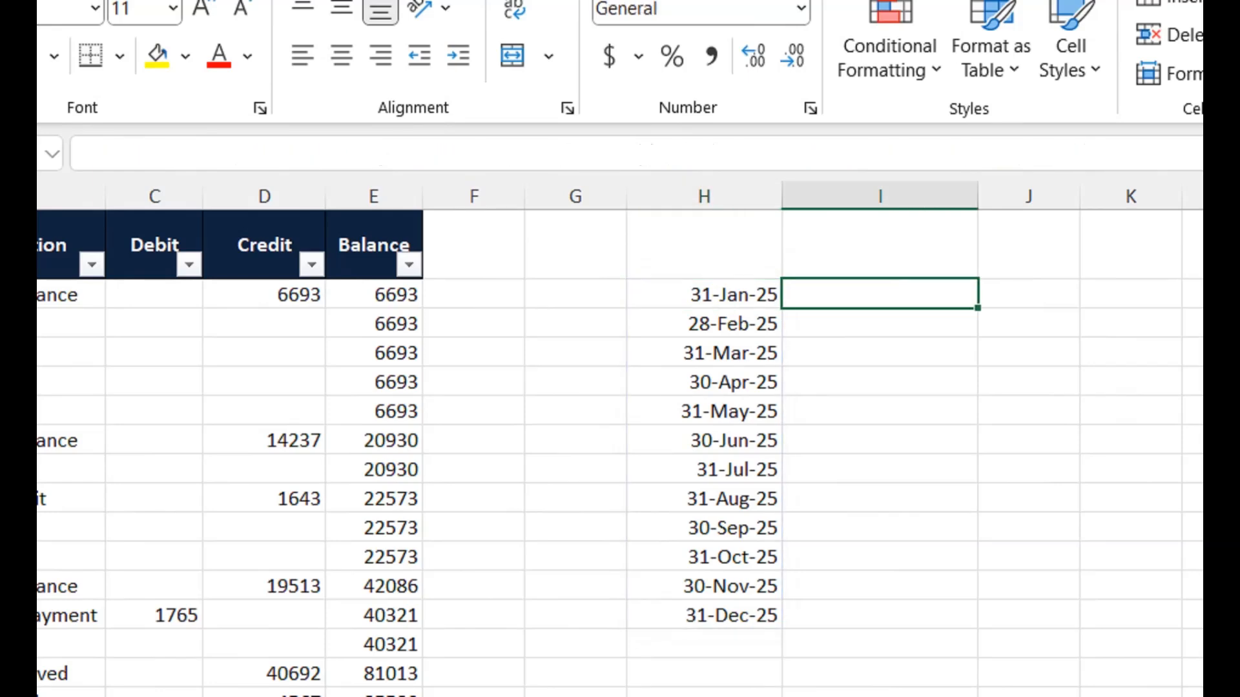
click(704, 294)
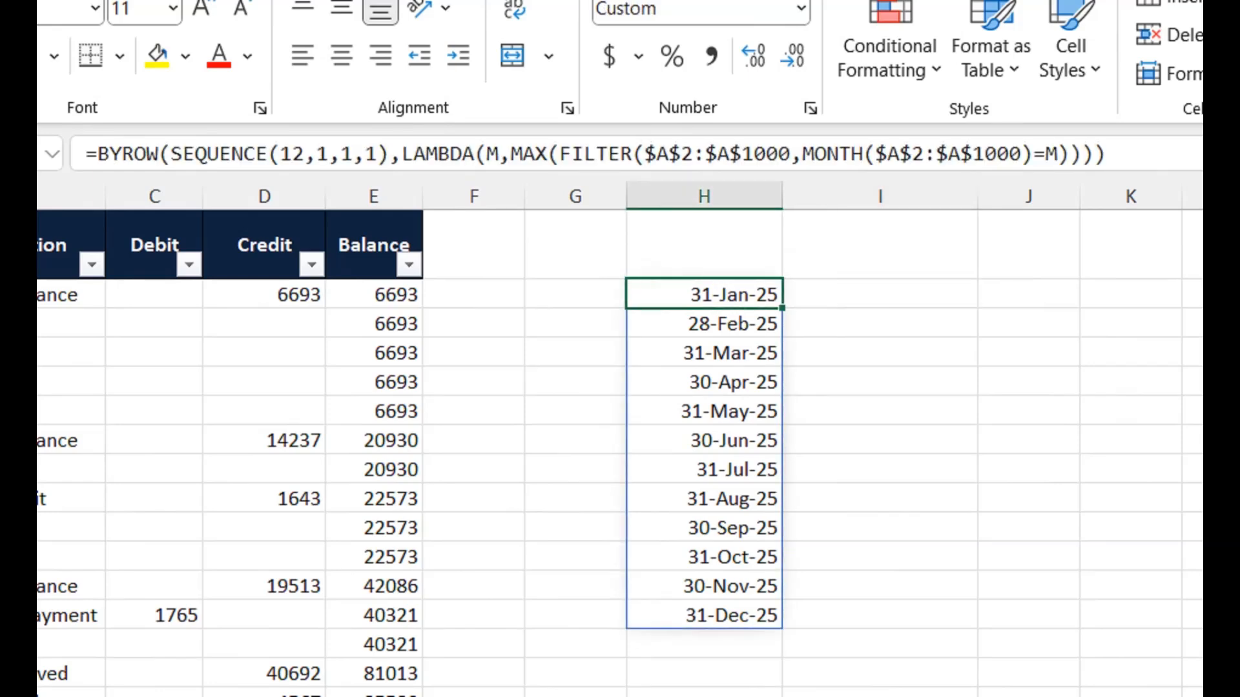
Step: Start a BYROW formula in I2 with SEQUENCE(12,1,1,1) as its array
click(880, 294)
text(=row)
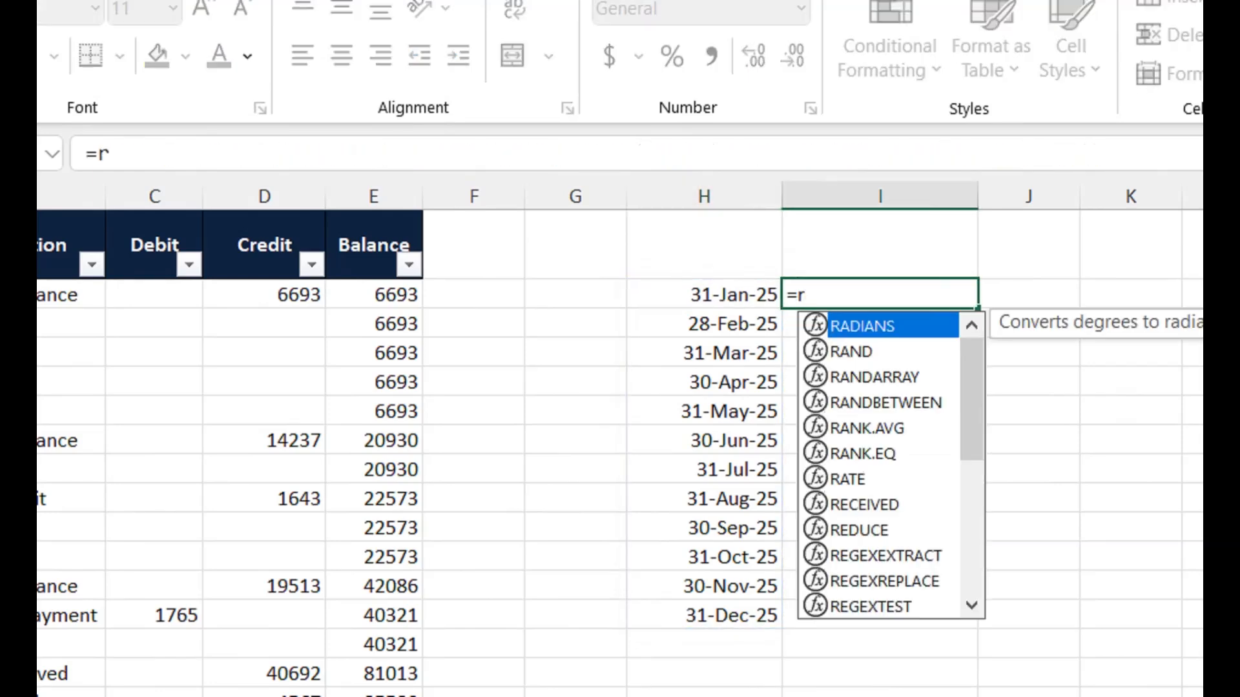
key(Down)
key(Down)
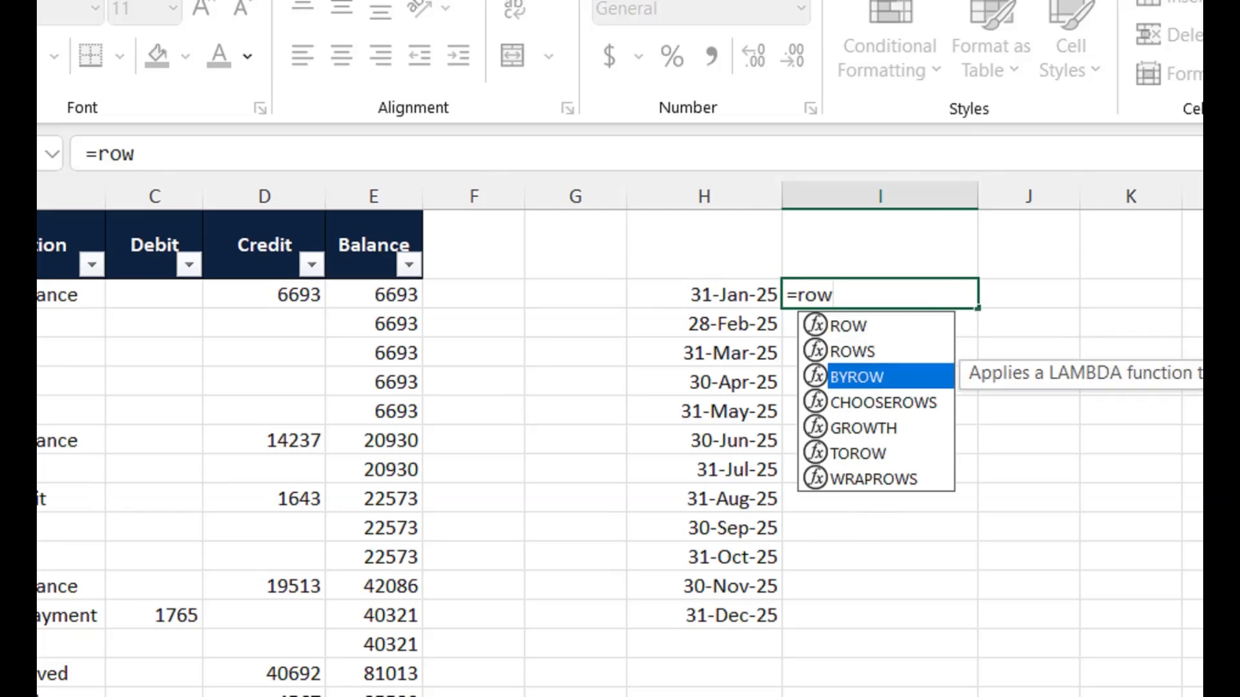
key(Tab)
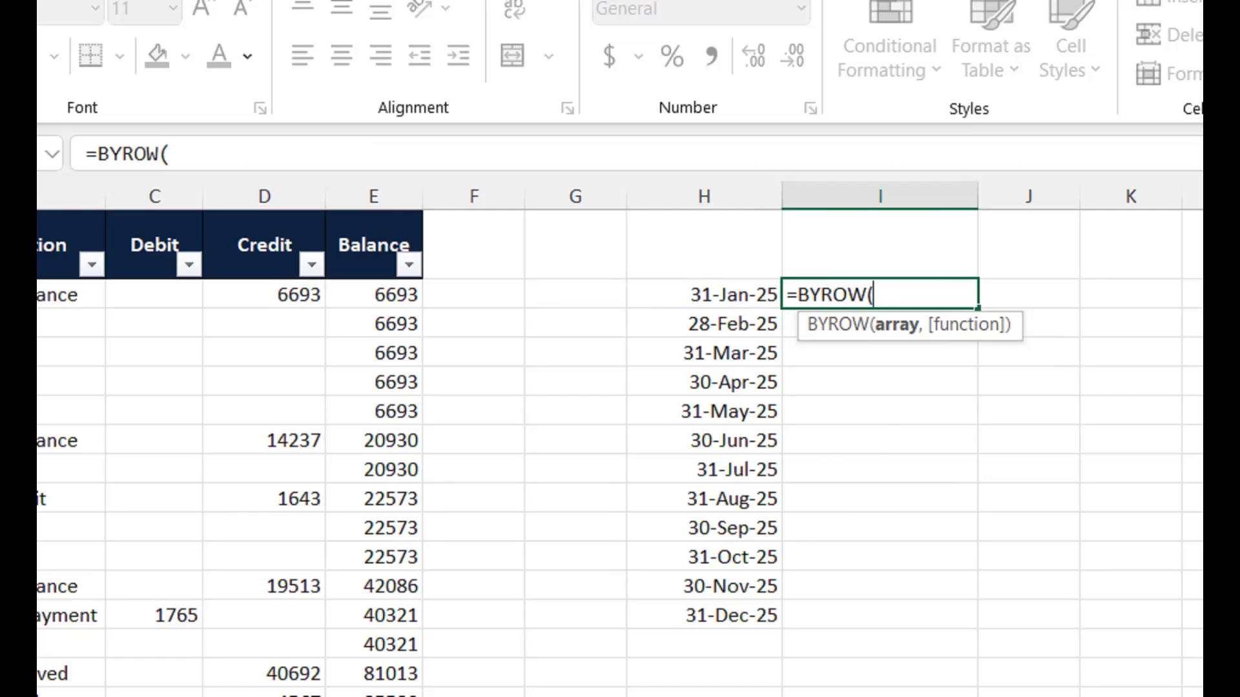
text(seq)
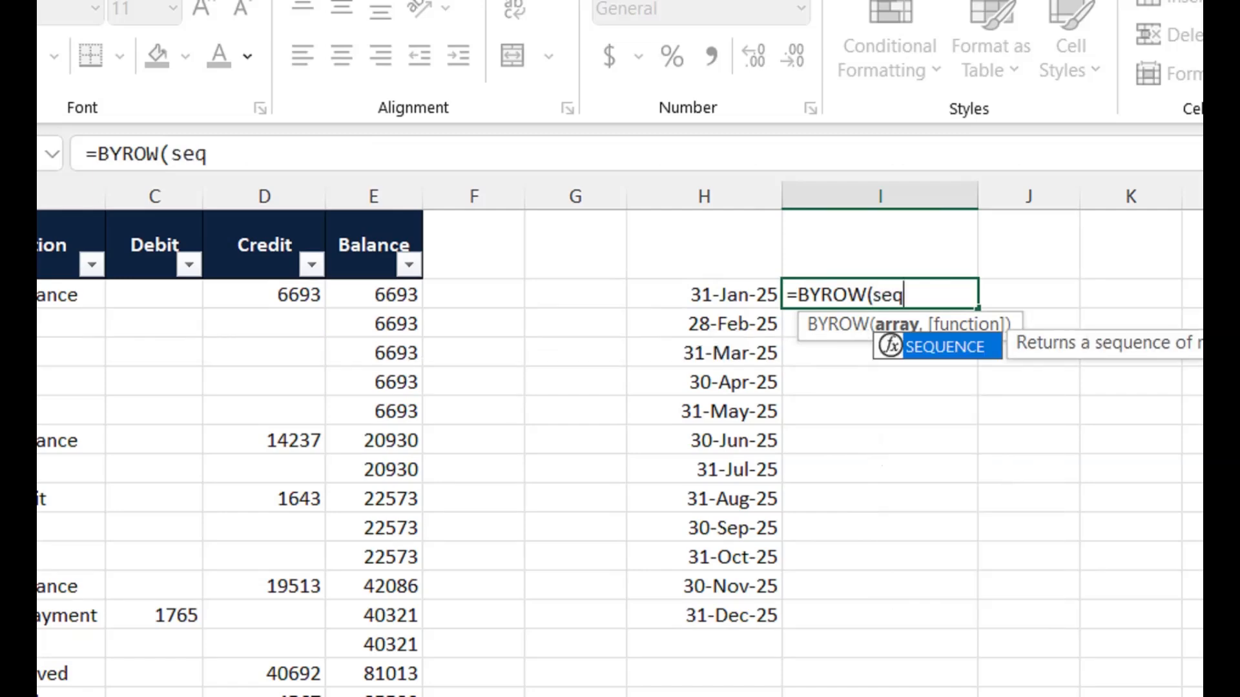
key(Tab)
text(1)
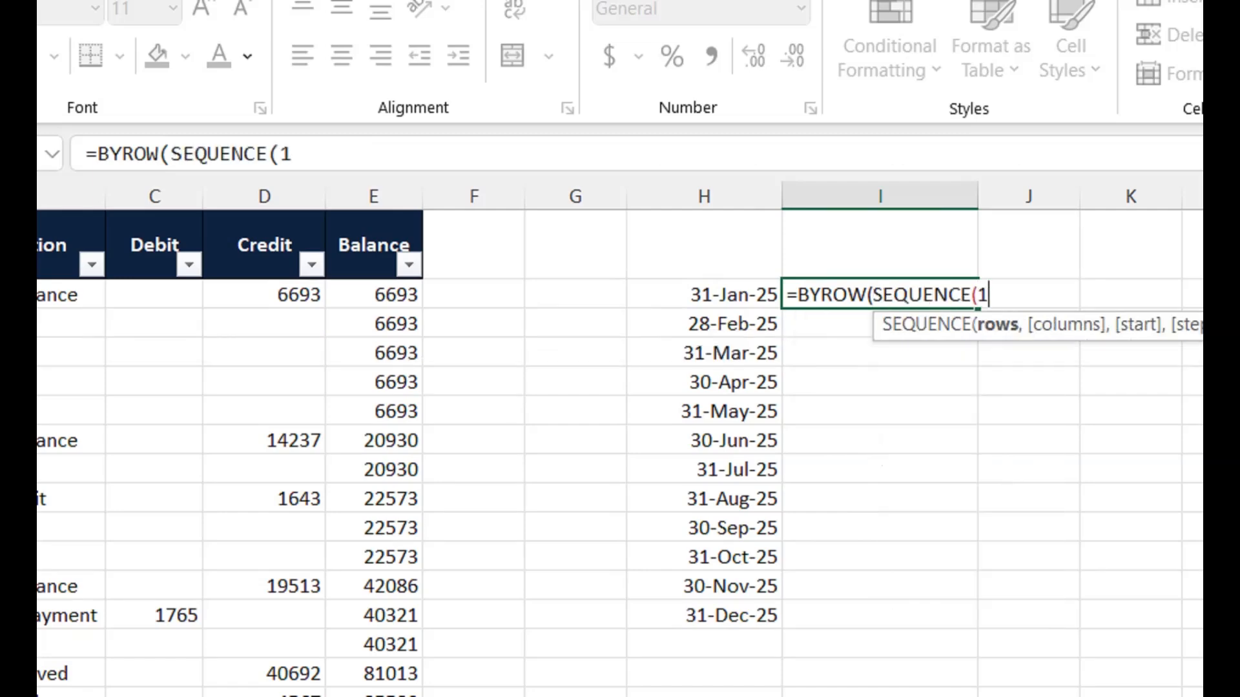
text(2,1,1)
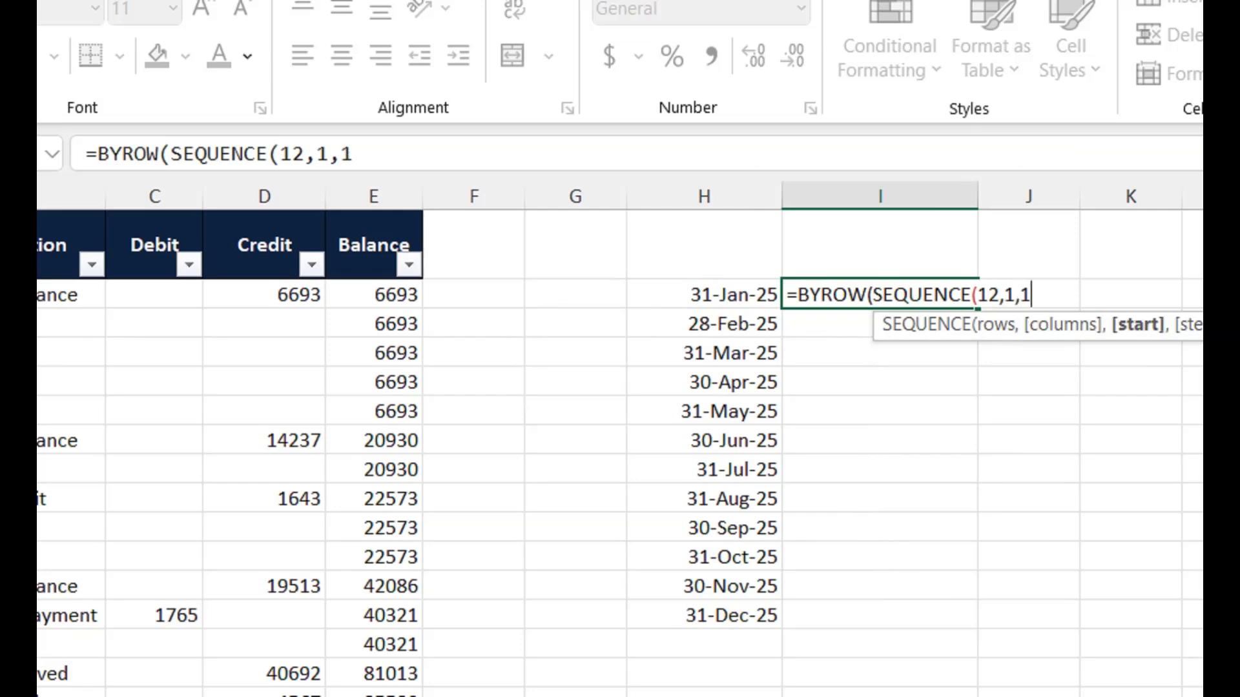
text(,1)
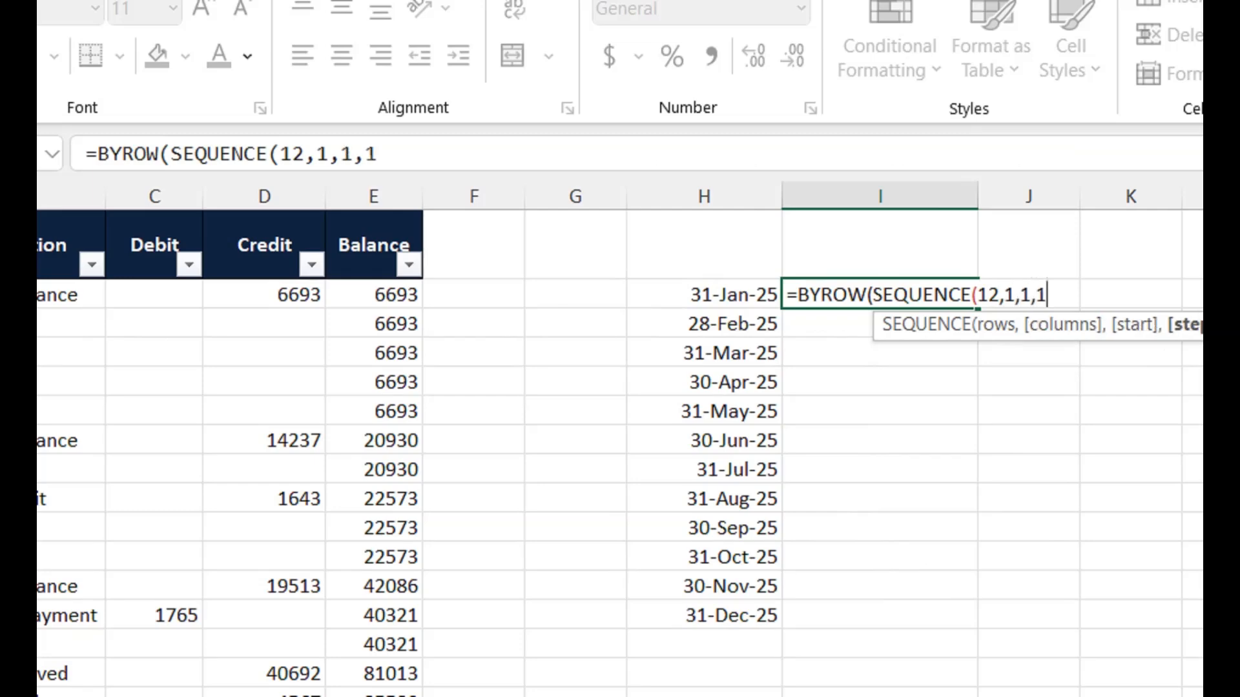
text())
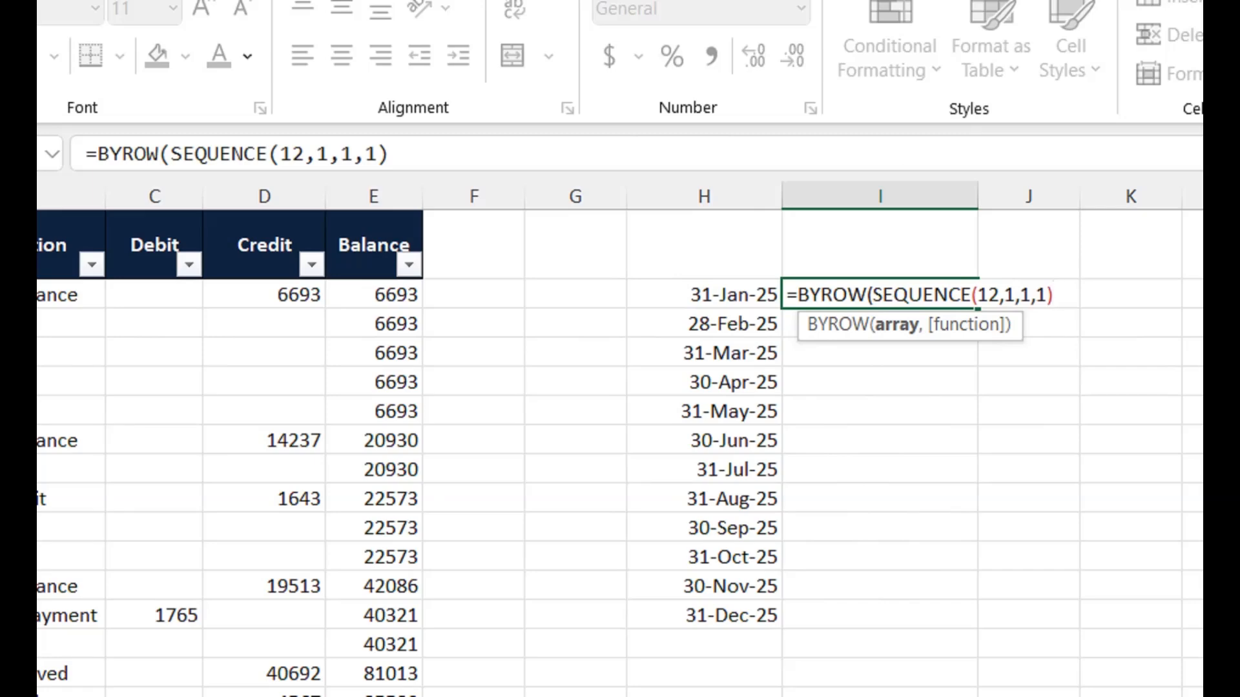
Step: Add a LAMBDA with the parameter M as the function argument of the I2 formula
text(,l;)
key(BackSpace)
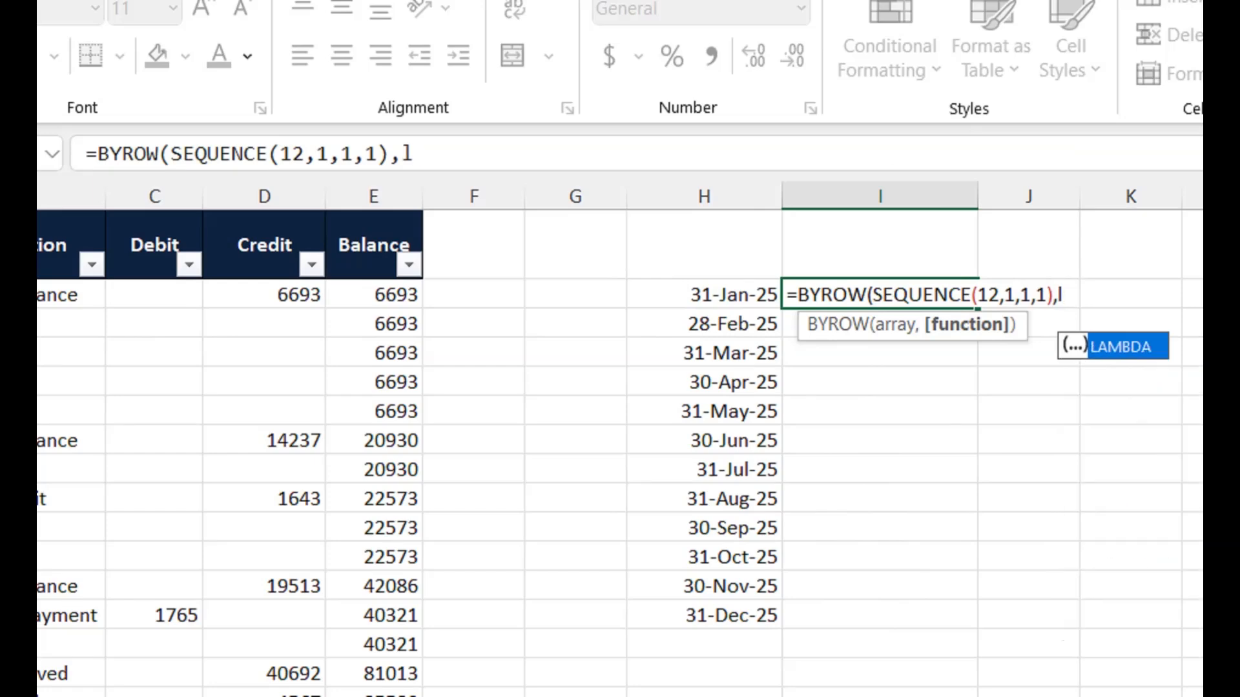
text(a)
key(Tab)
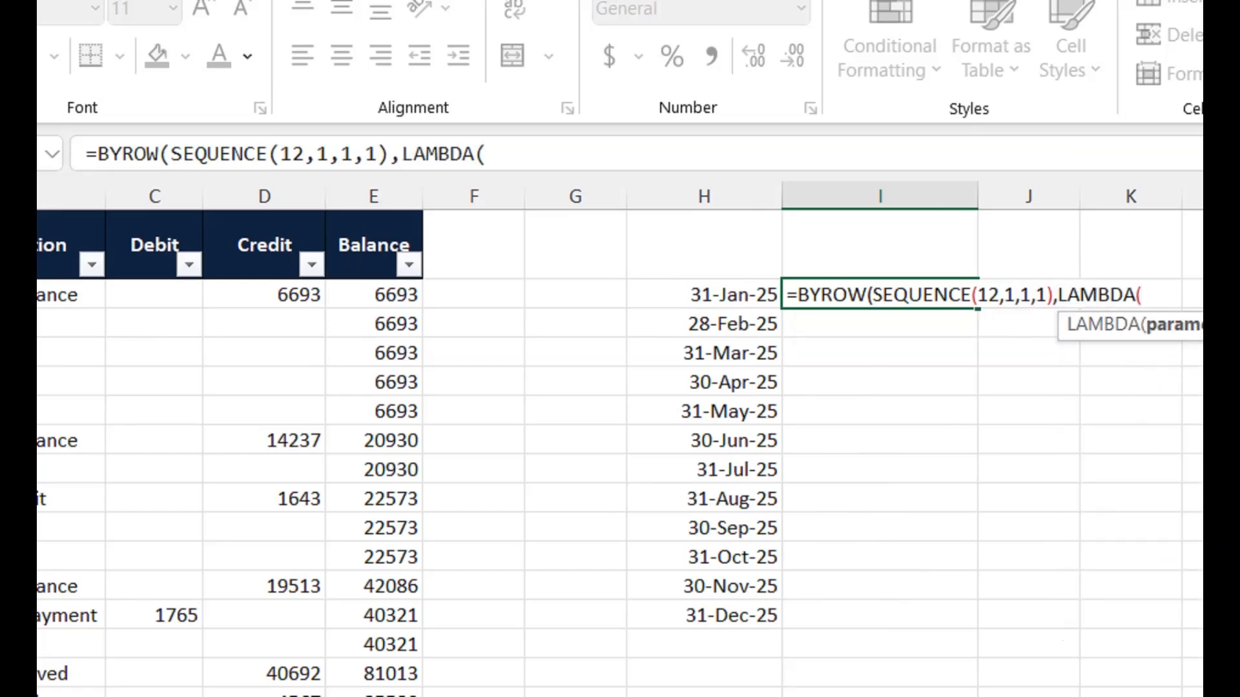
text(M,)
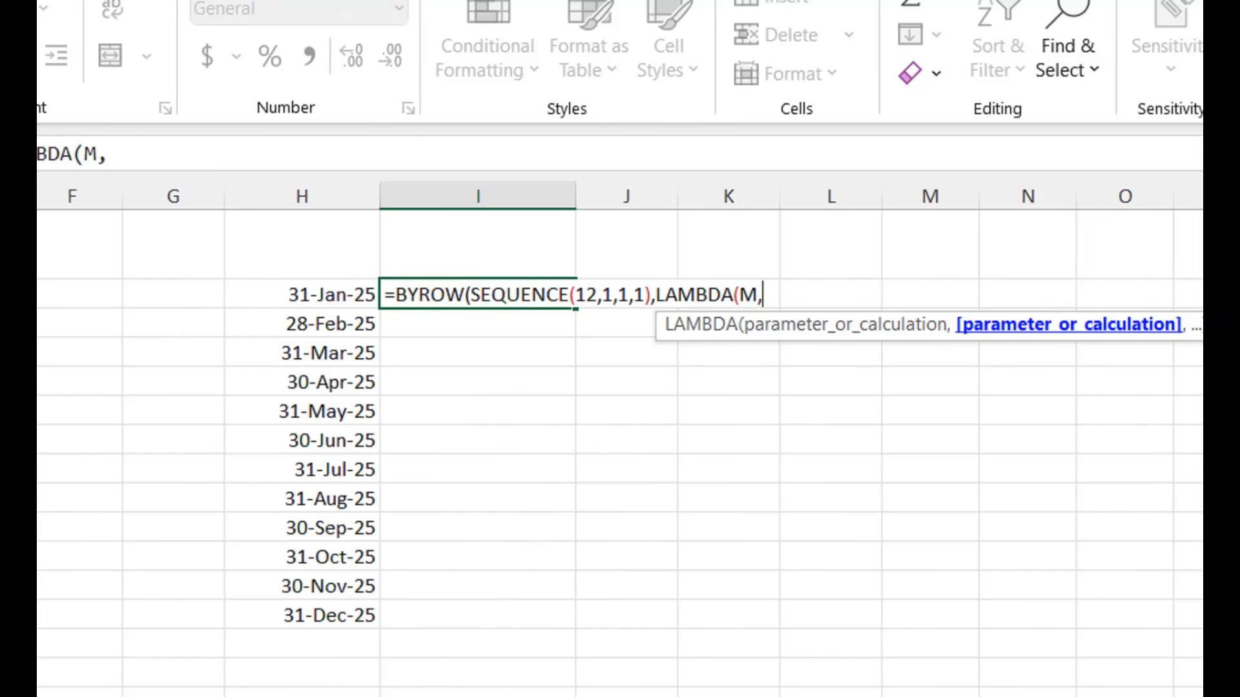
Step: Begin the LAMBDA calculation with INDEX over column E:E and a nested MATCH for its row number
text(ind)
key(Tab)
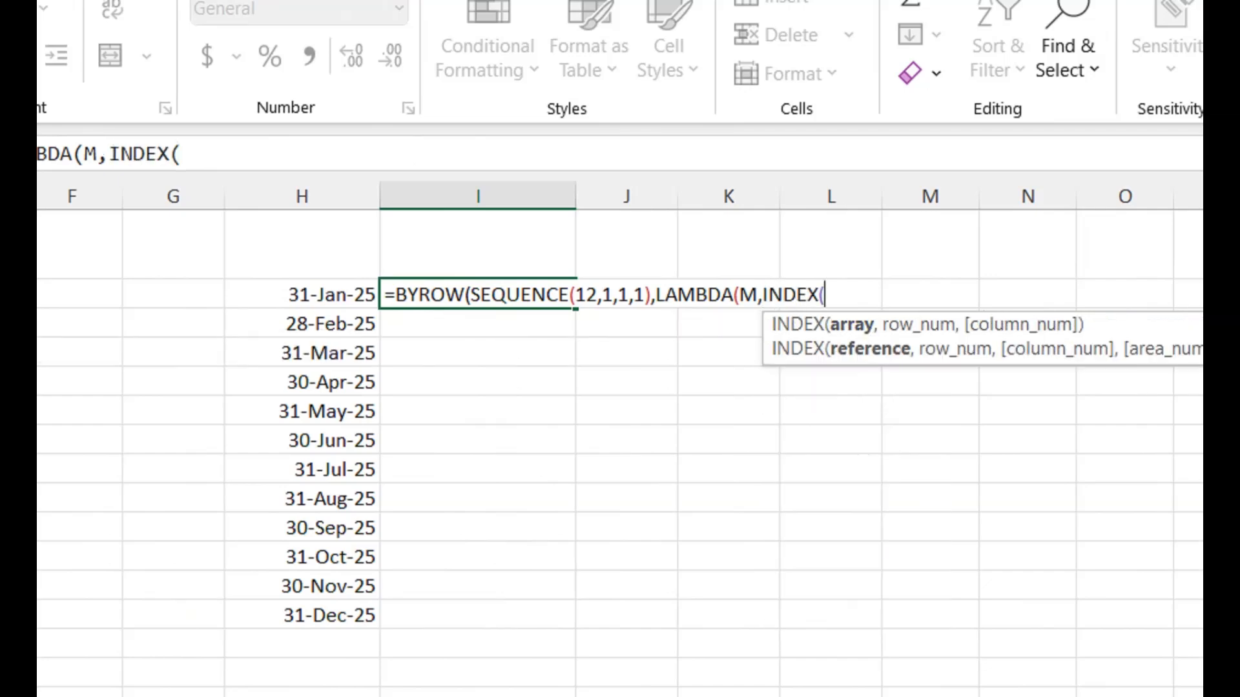
scroll(620, 439, left, 3)
text(E:E)
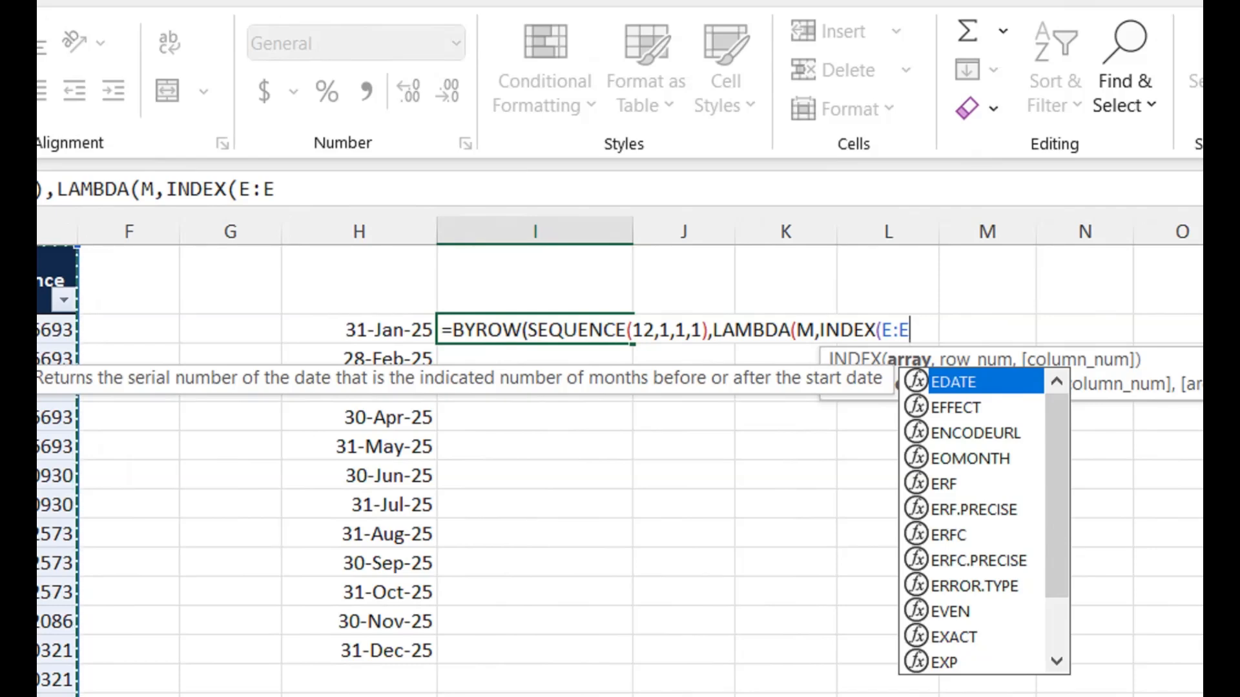
text(,mat)
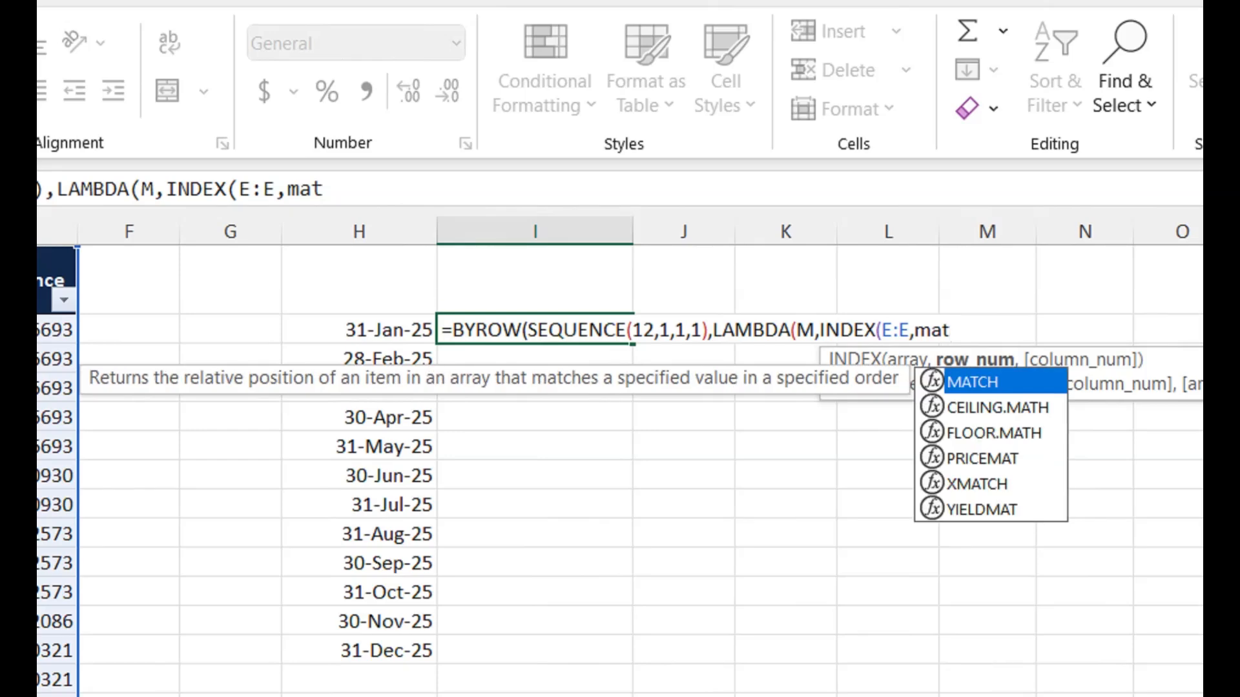
key(Tab)
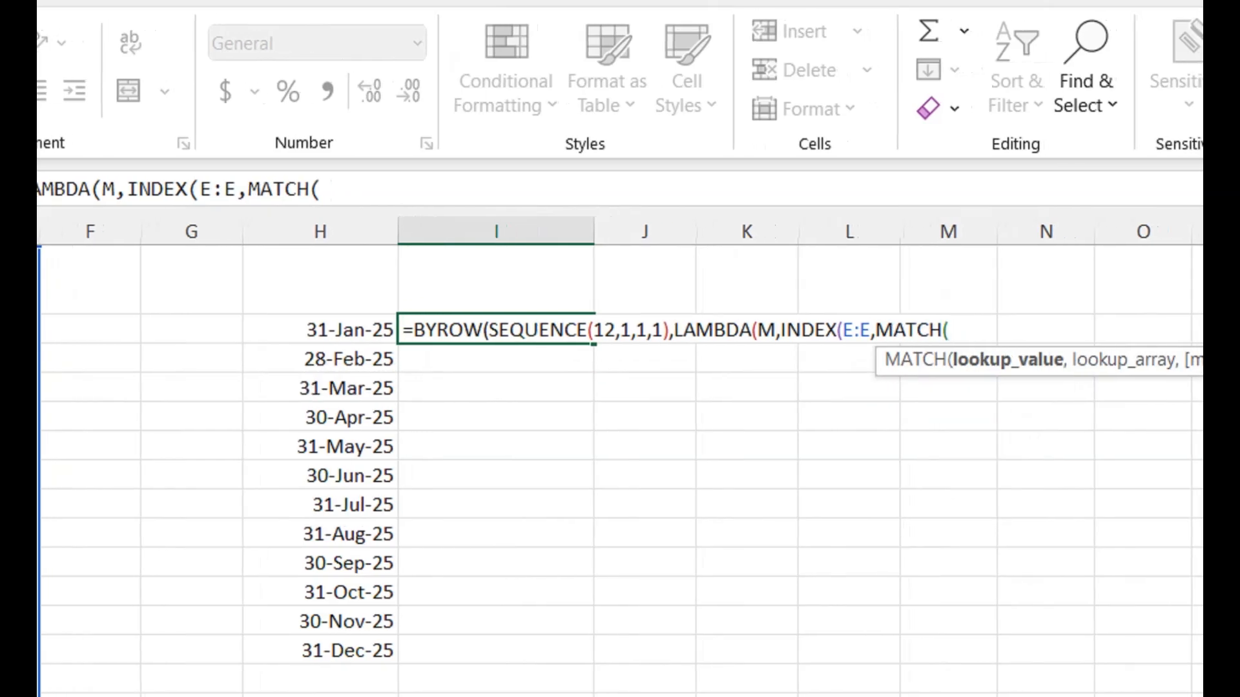
Step: Begin the MATCH lookup value with a FILTER nested inside MAX
text(max)
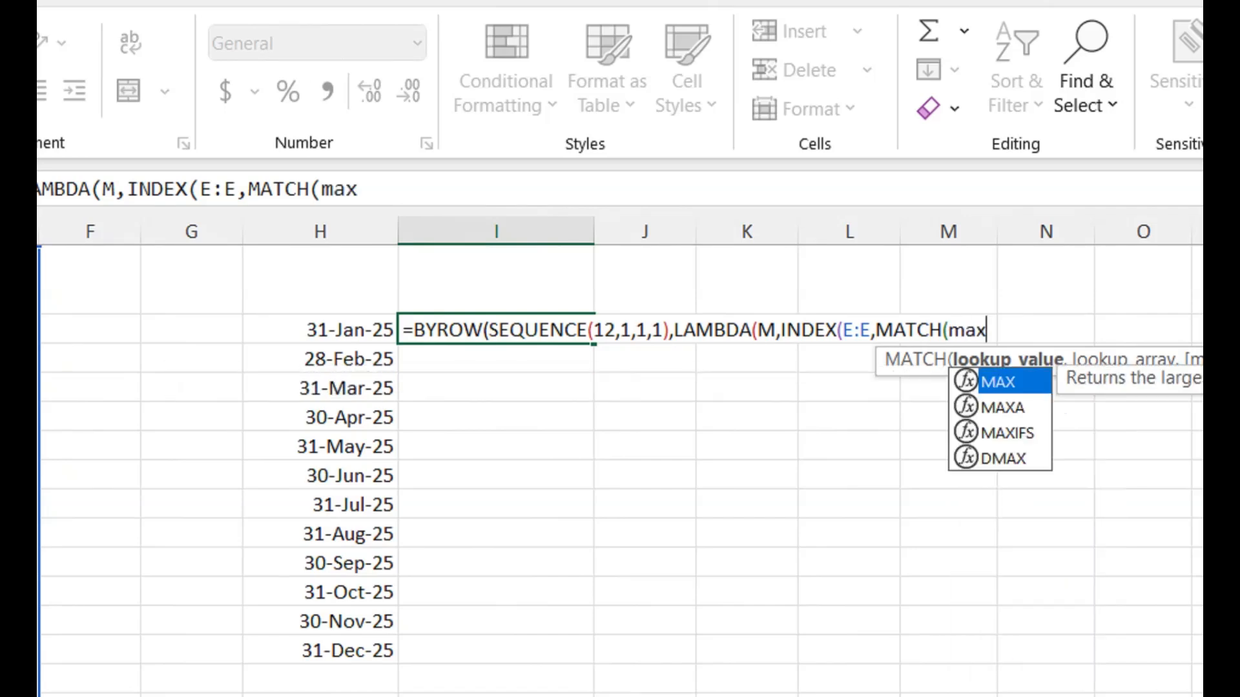
key(Tab)
text(filter)
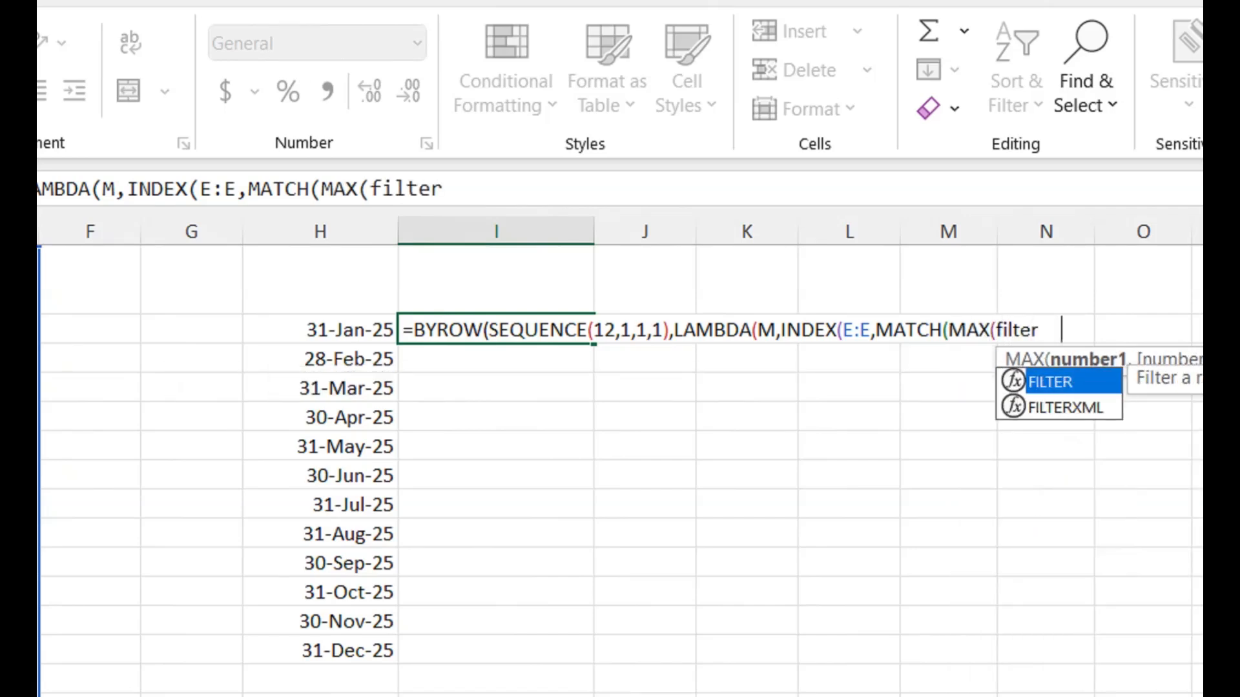
key(Tab)
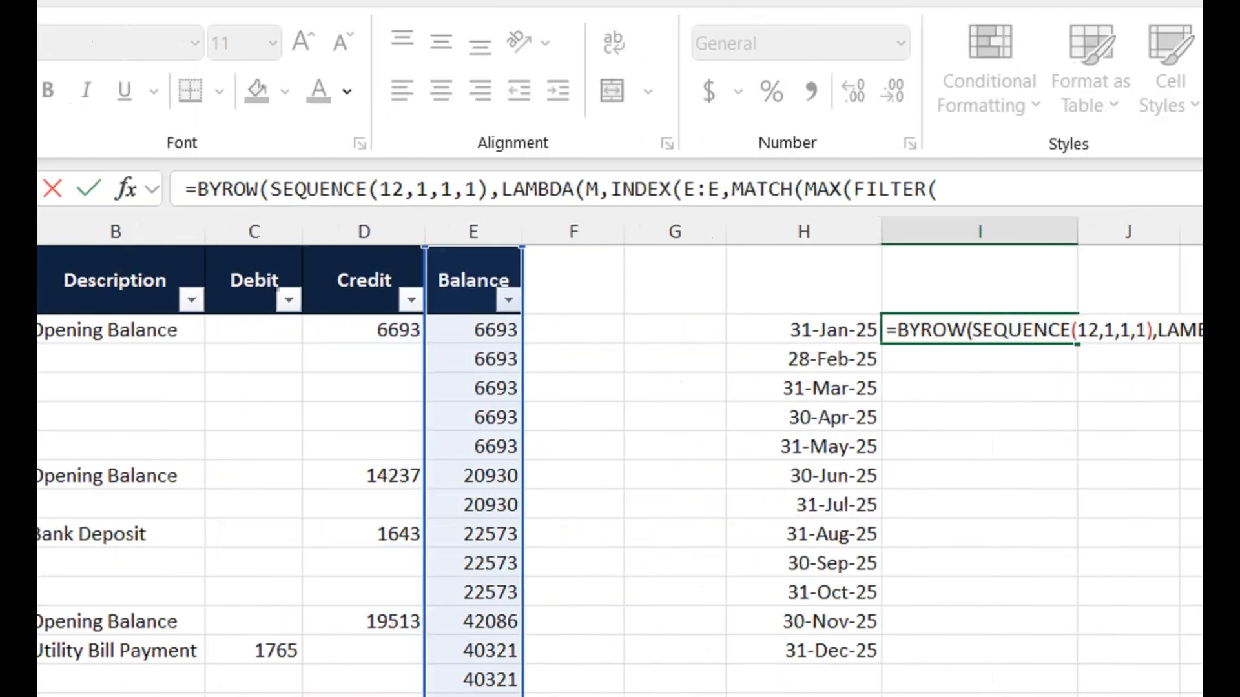
Step: Set the FILTER array to the date range $A$2:$A$1000 with absolute references
click(152, 330)
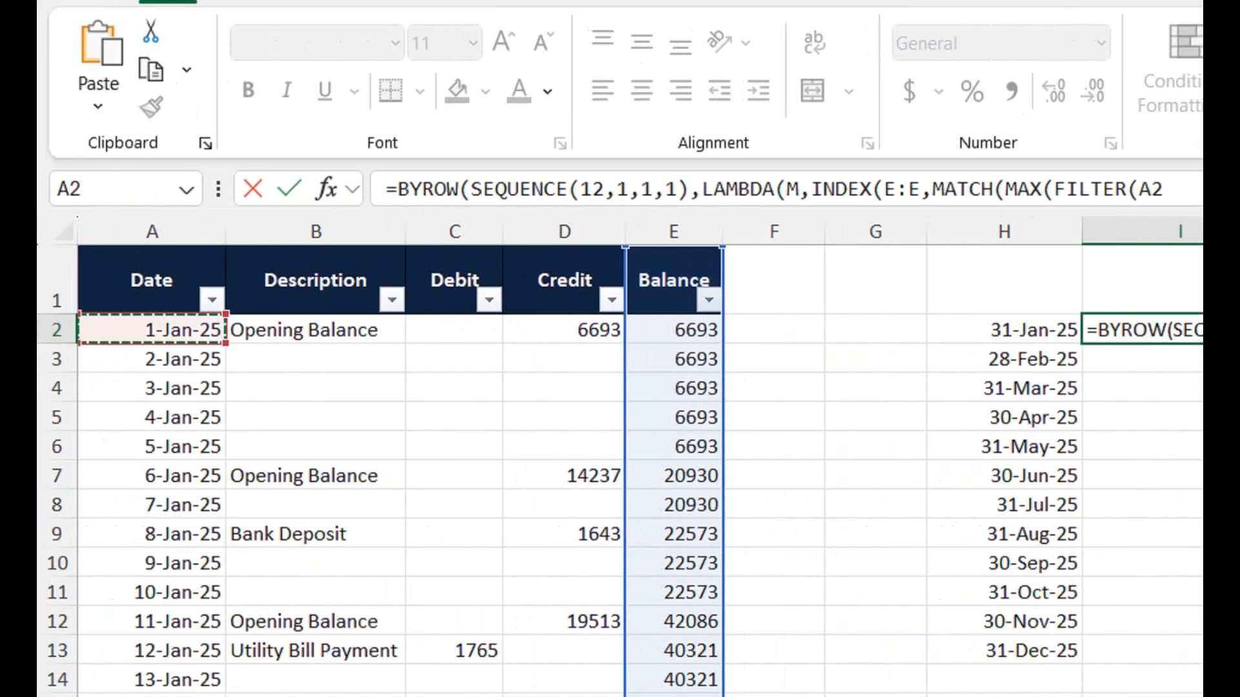
key(ctrl+shift+Down)
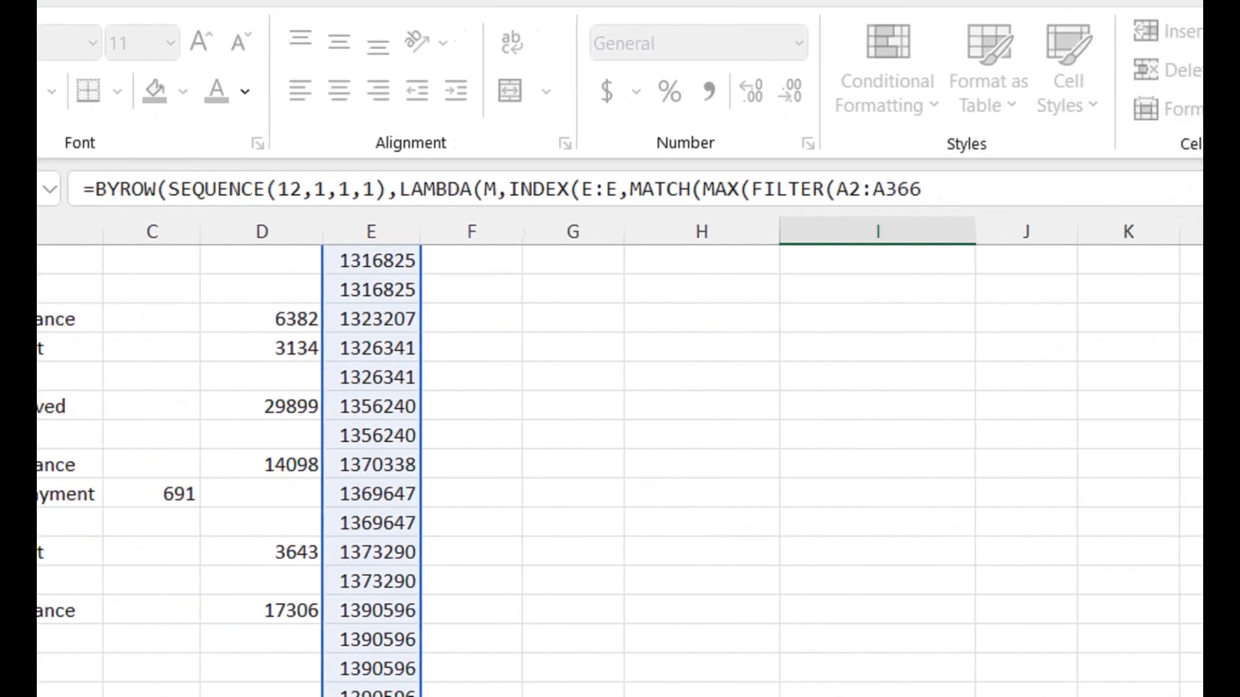
key(BackSpace)
key(BackSpace)
key(BackSpace)
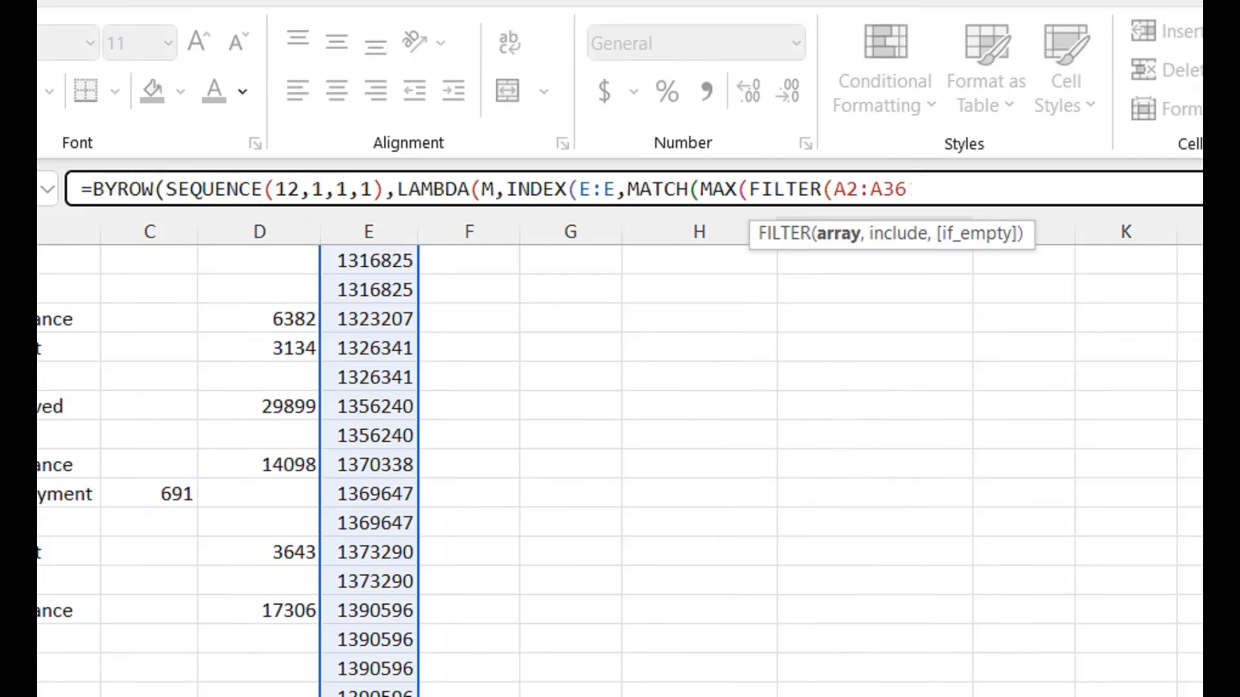
text(1000)
drag(834, 189, 931, 189)
key(F4)
scroll(368, 452, up, 10)
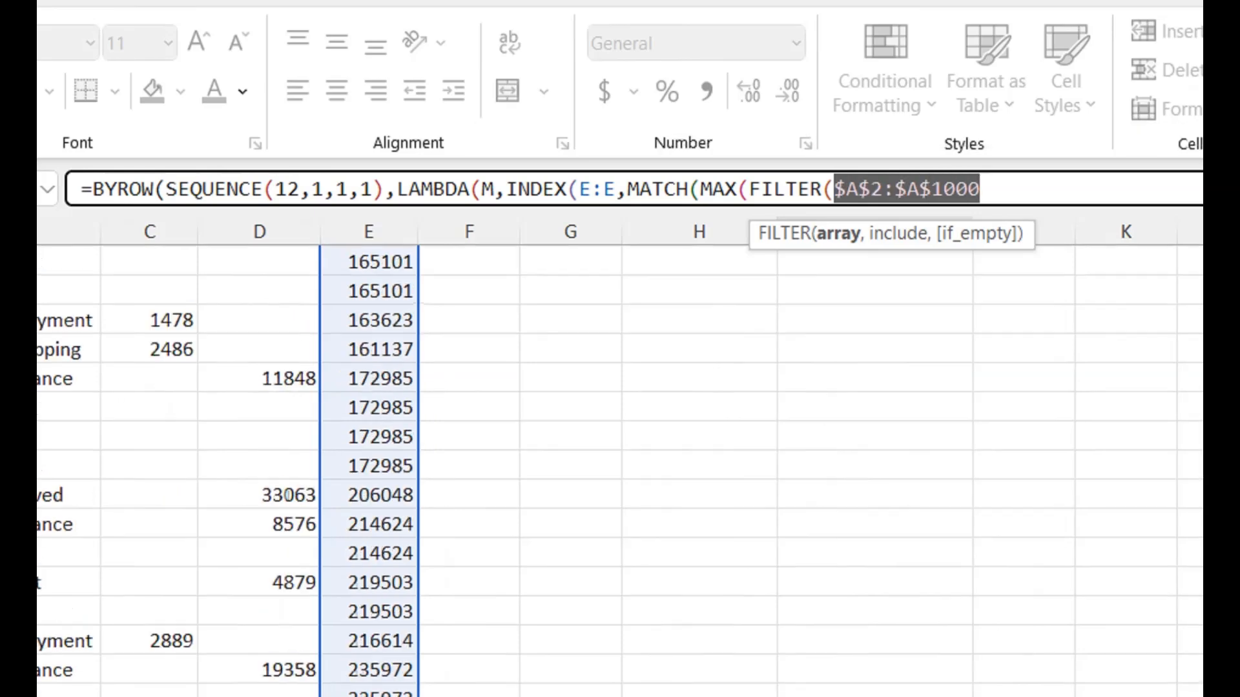
Step: Copy the $A$2:$A$1000 reference for reuse and begin the FILTER include argument with the MONTH function
key(ctrl+x)
text(,mont)
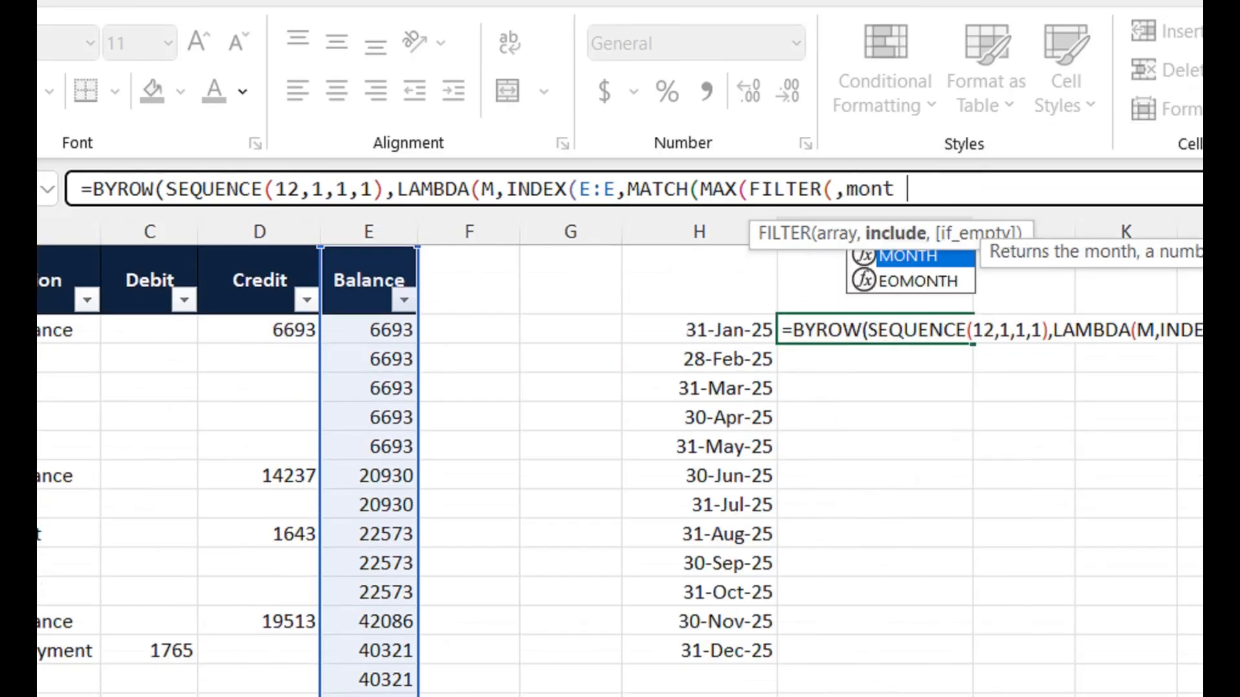
key(Tab)
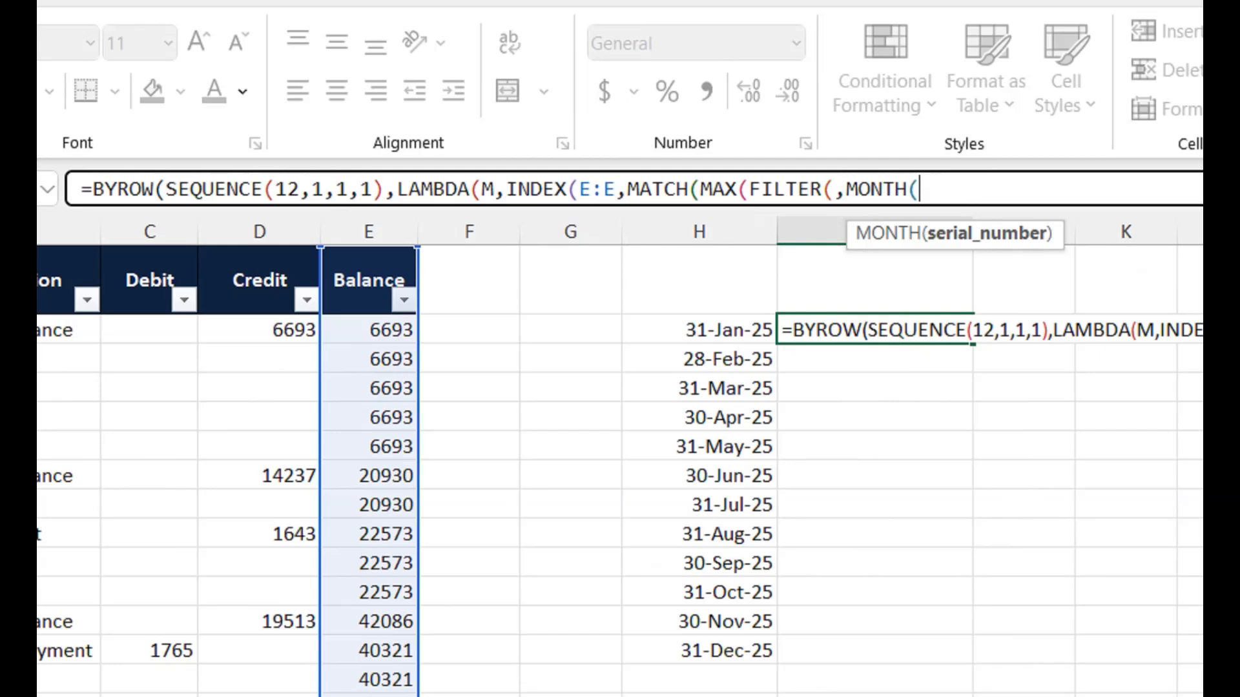
key(ctrl+z)
key(ctrl+y)
key(ctrl+z)
key(Left)
key(Left)
key(ctrl+v)
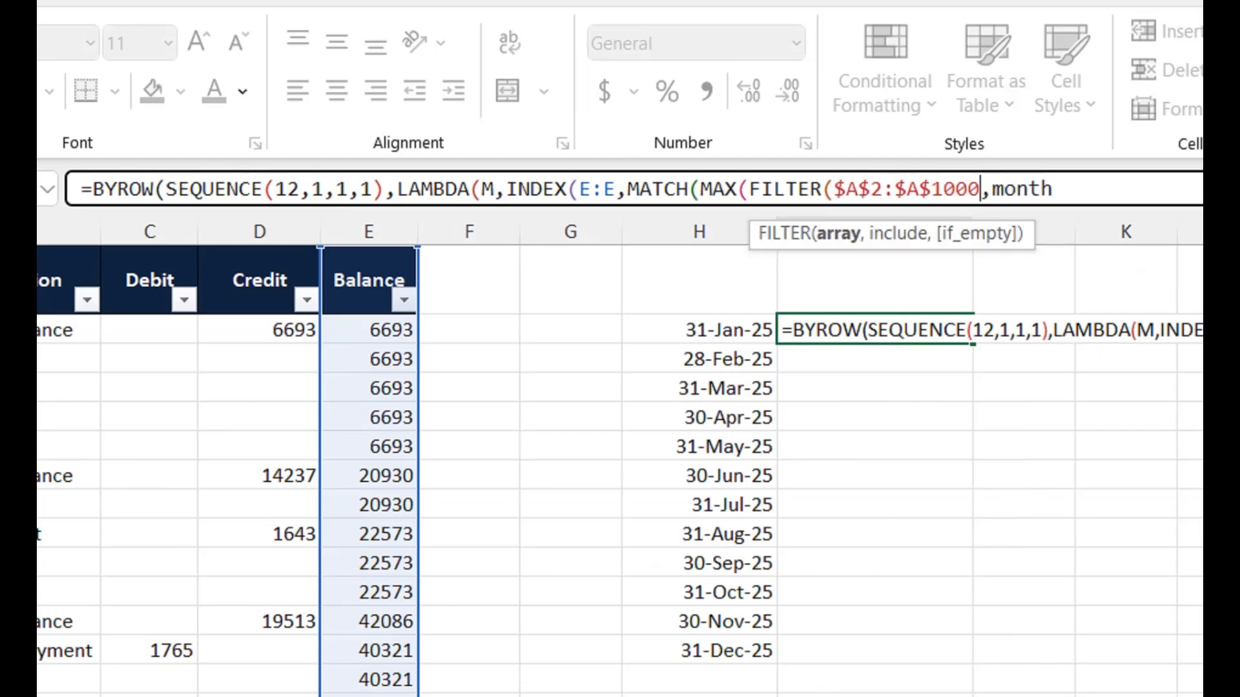
Step: Complete the FILTER condition as MONTH($A$2:$A$1000)=M and close the FILTER and MAX functions
key(End)
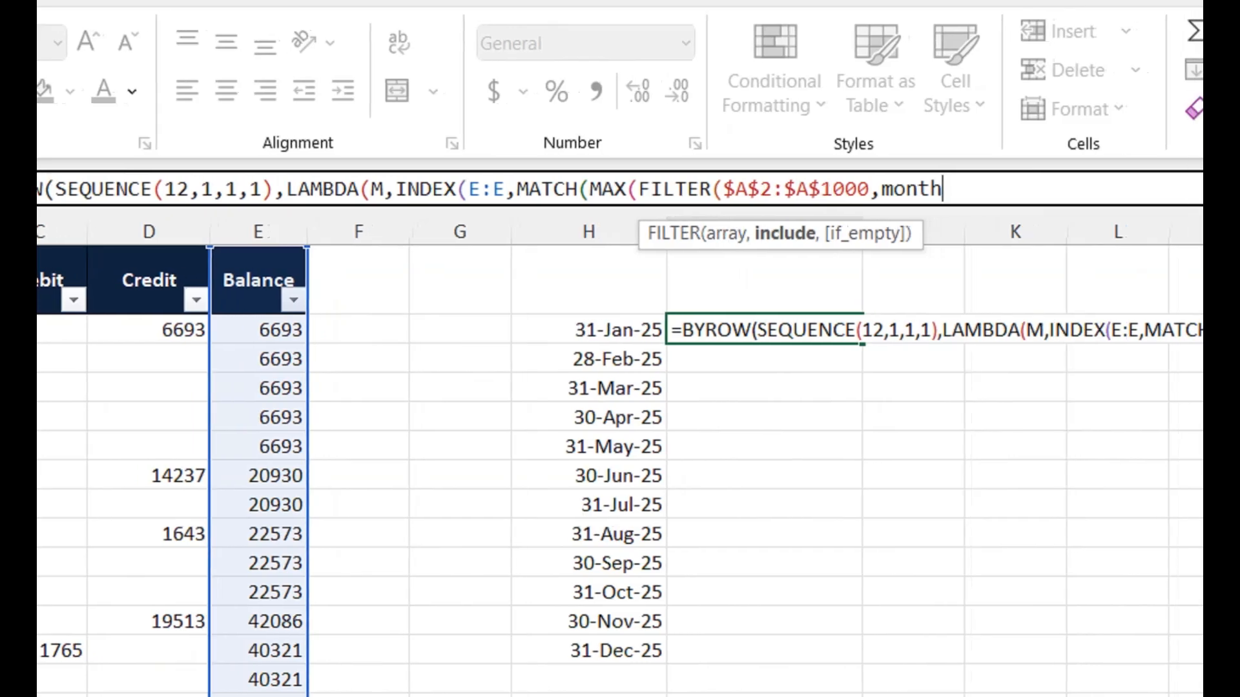
text(()
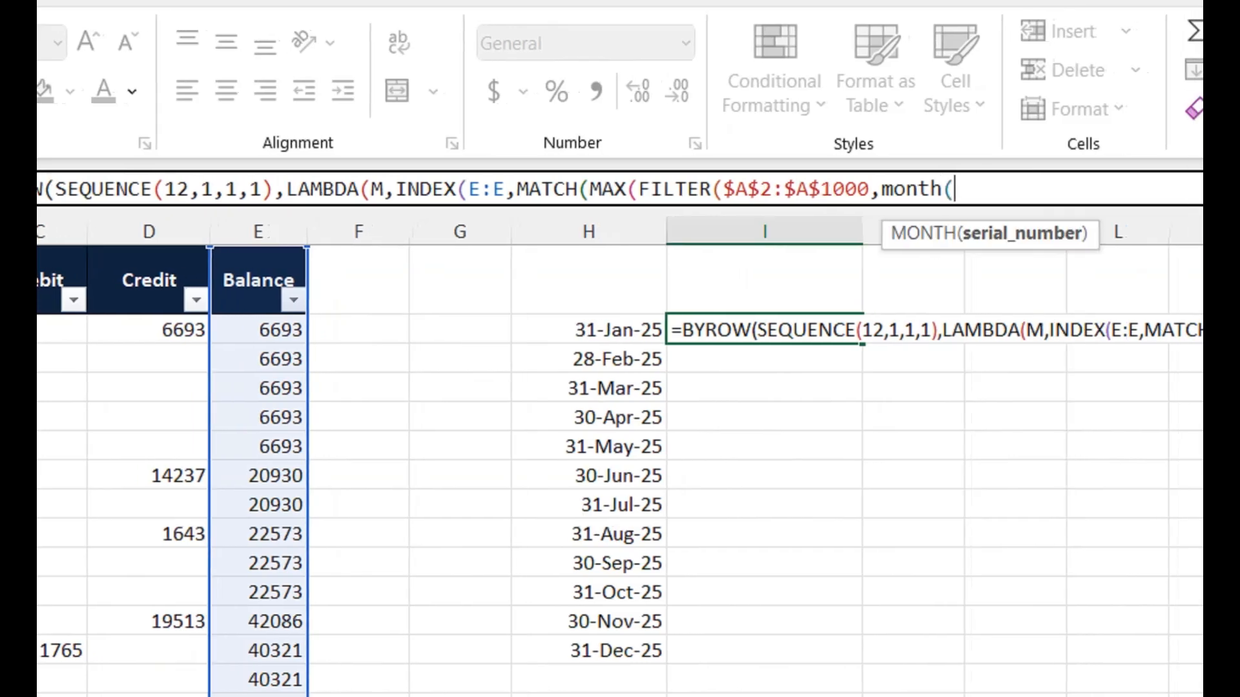
key(ctrl+v)
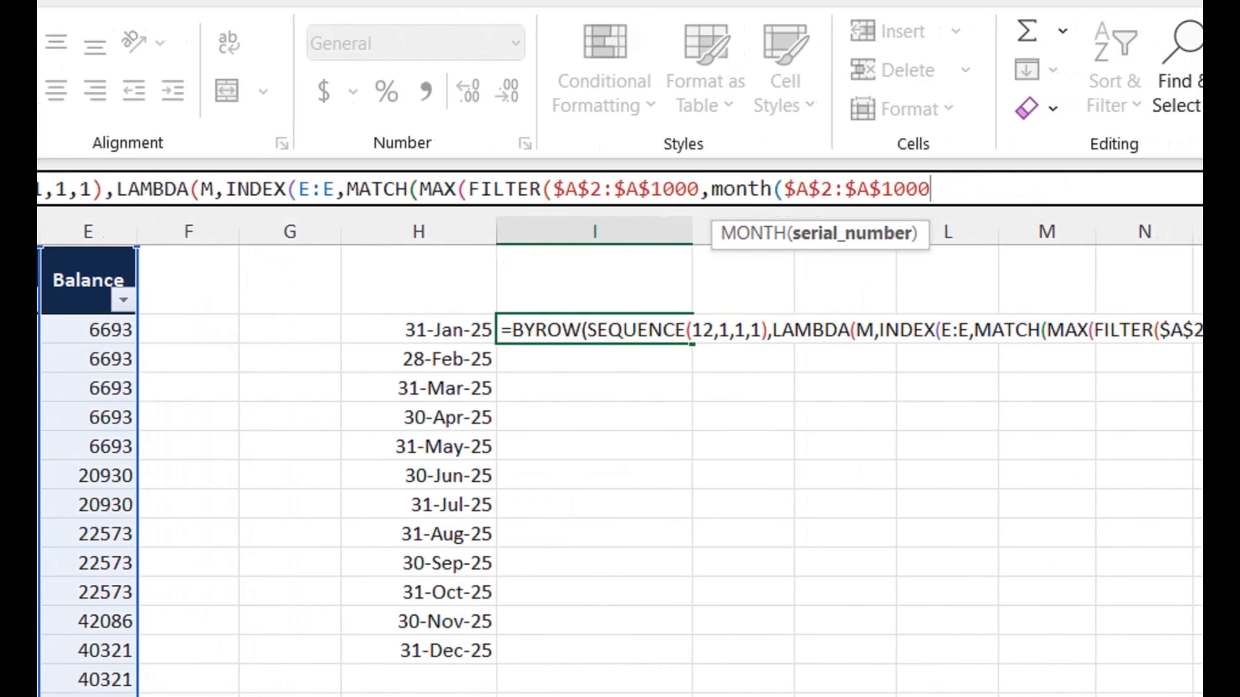
text())
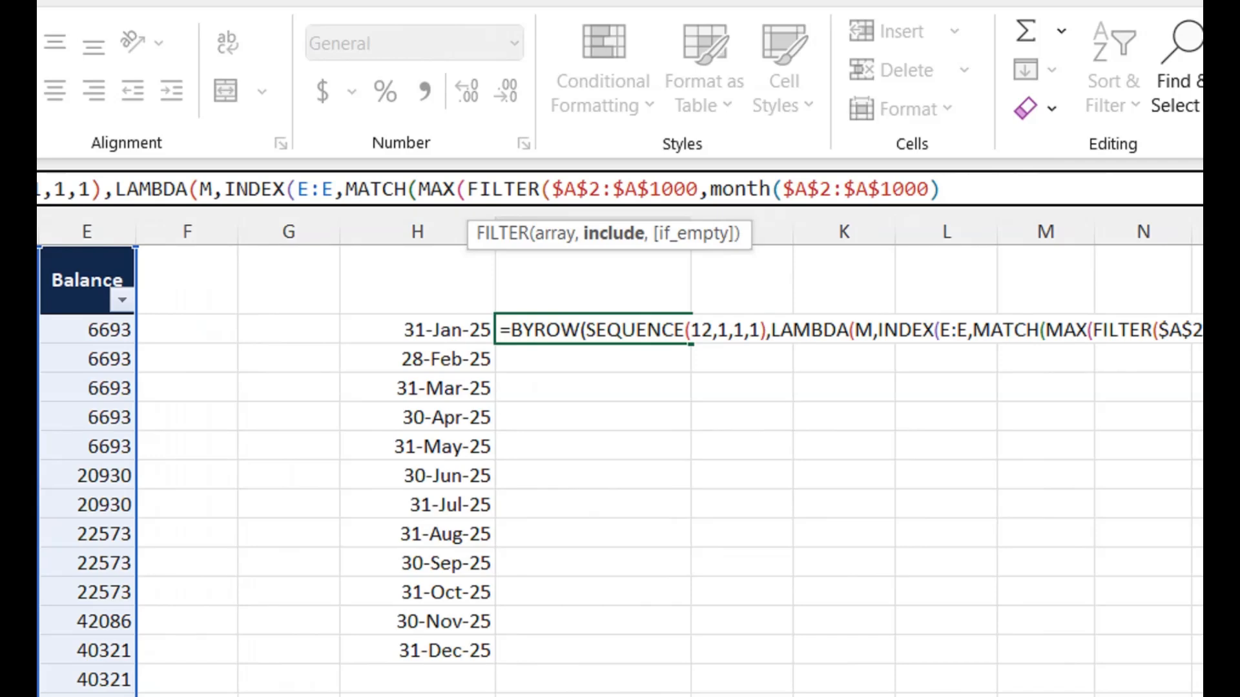
text(=)
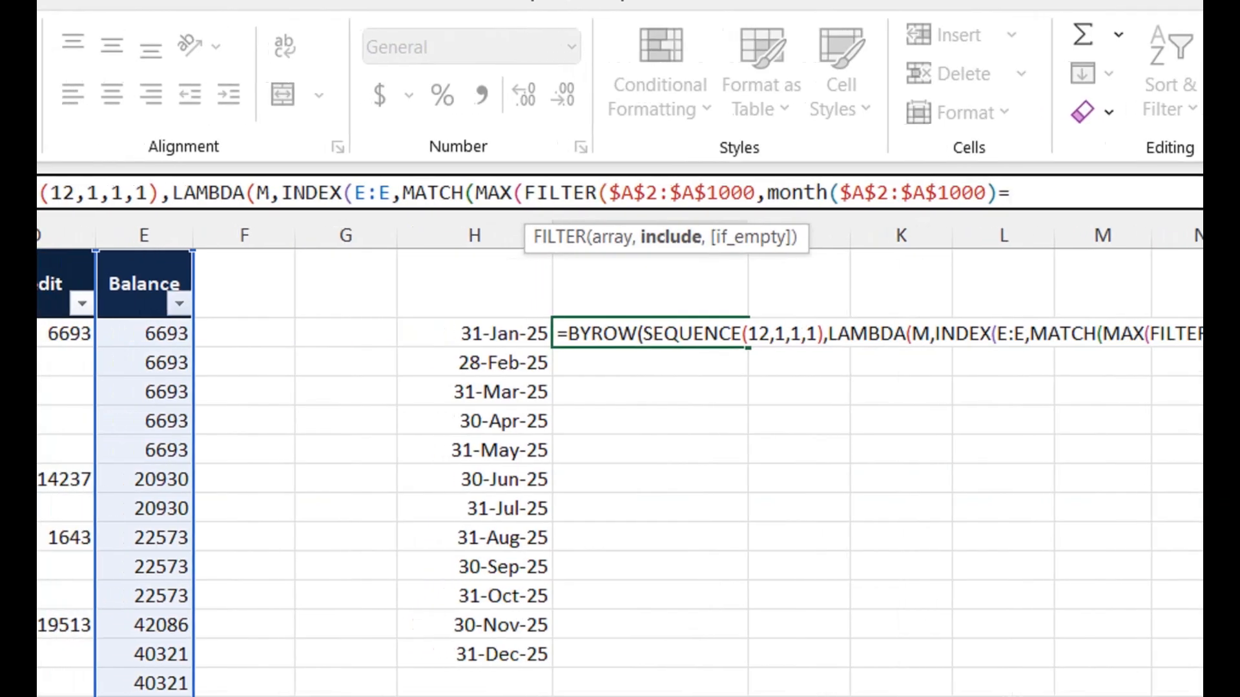
text(M)
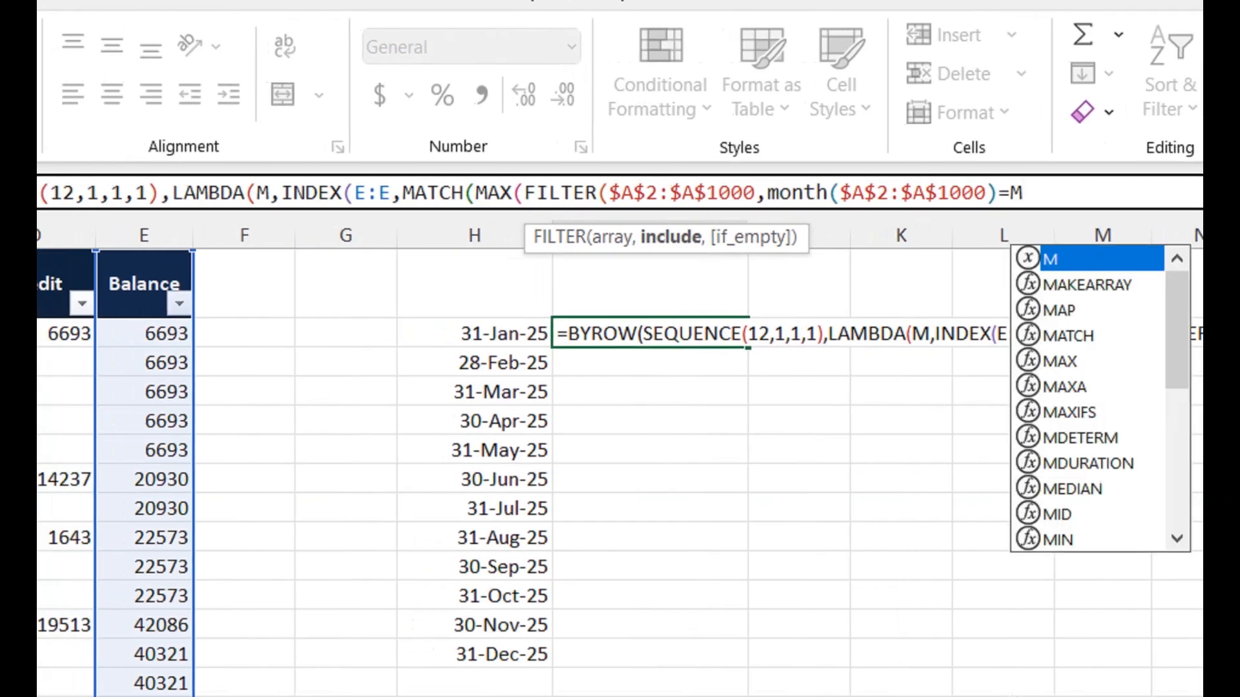
text()))
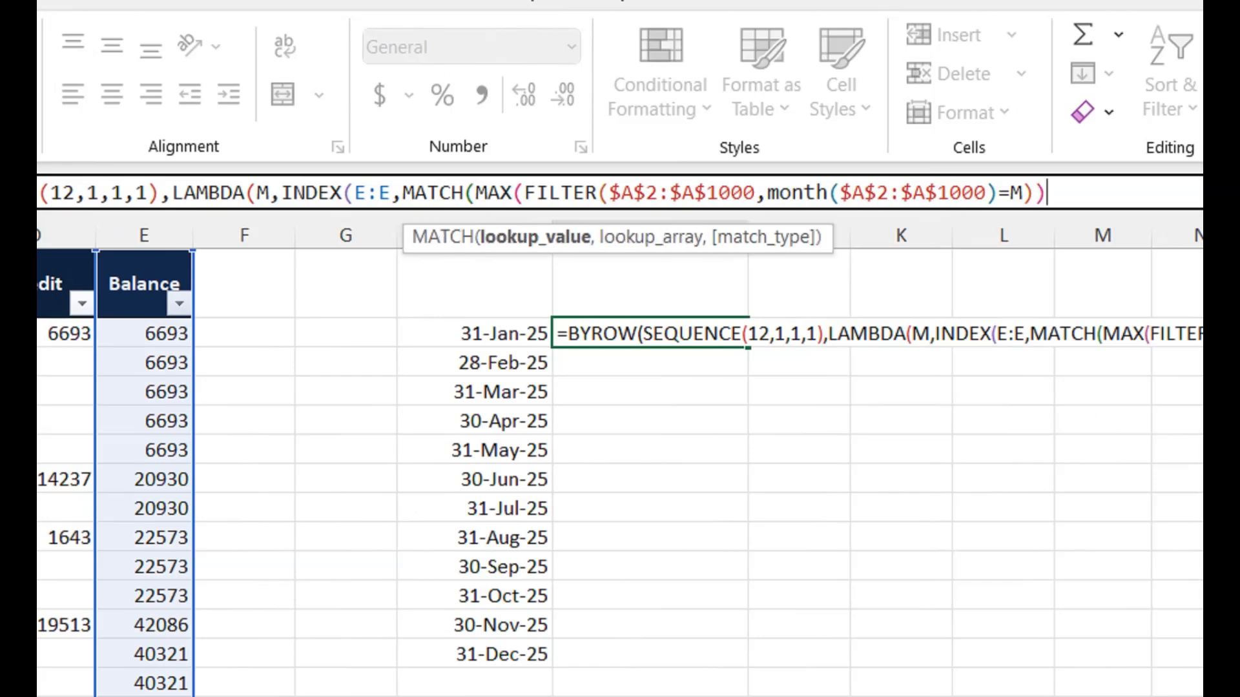
Step: Set the MATCH lookup array to column A:A with match type 0 for an exact match
text(,)
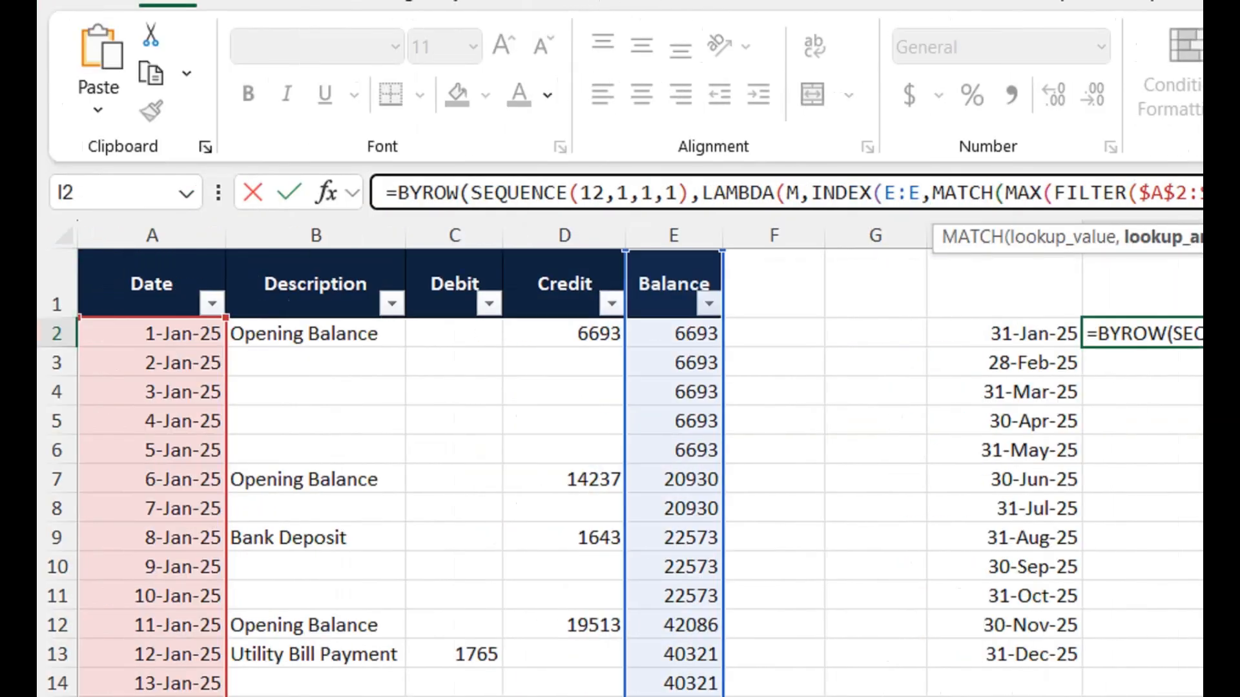
click(152, 235)
click(1102, 193)
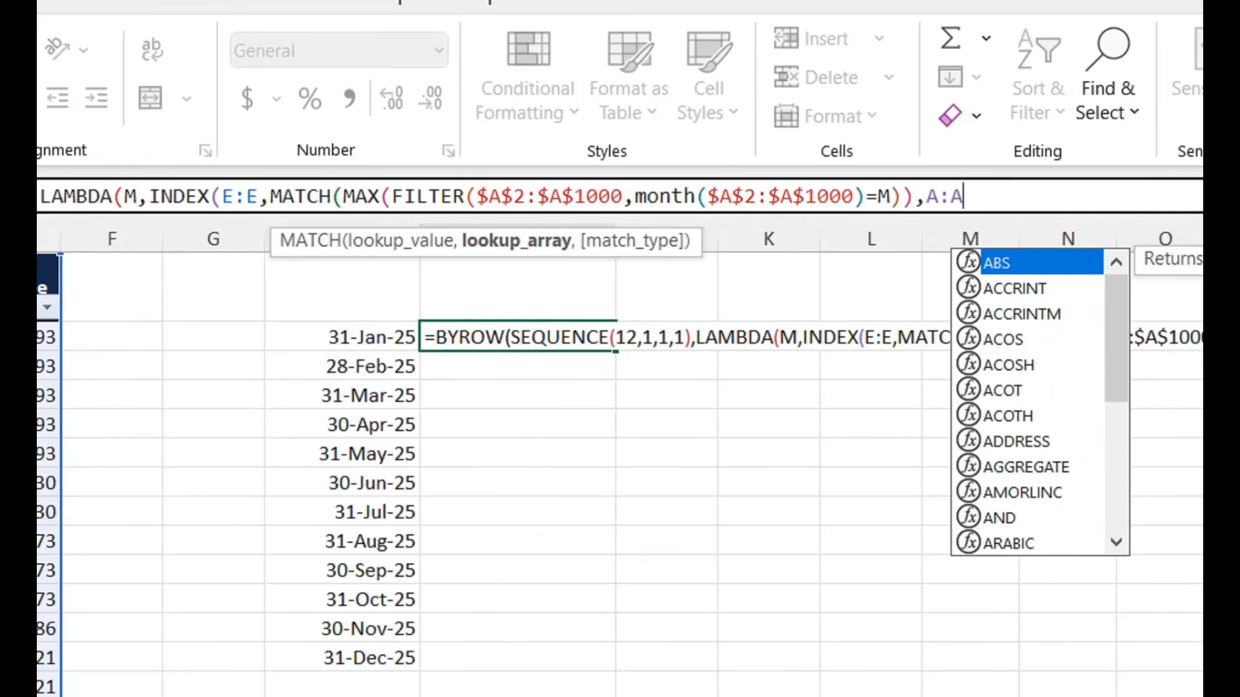
text(,)
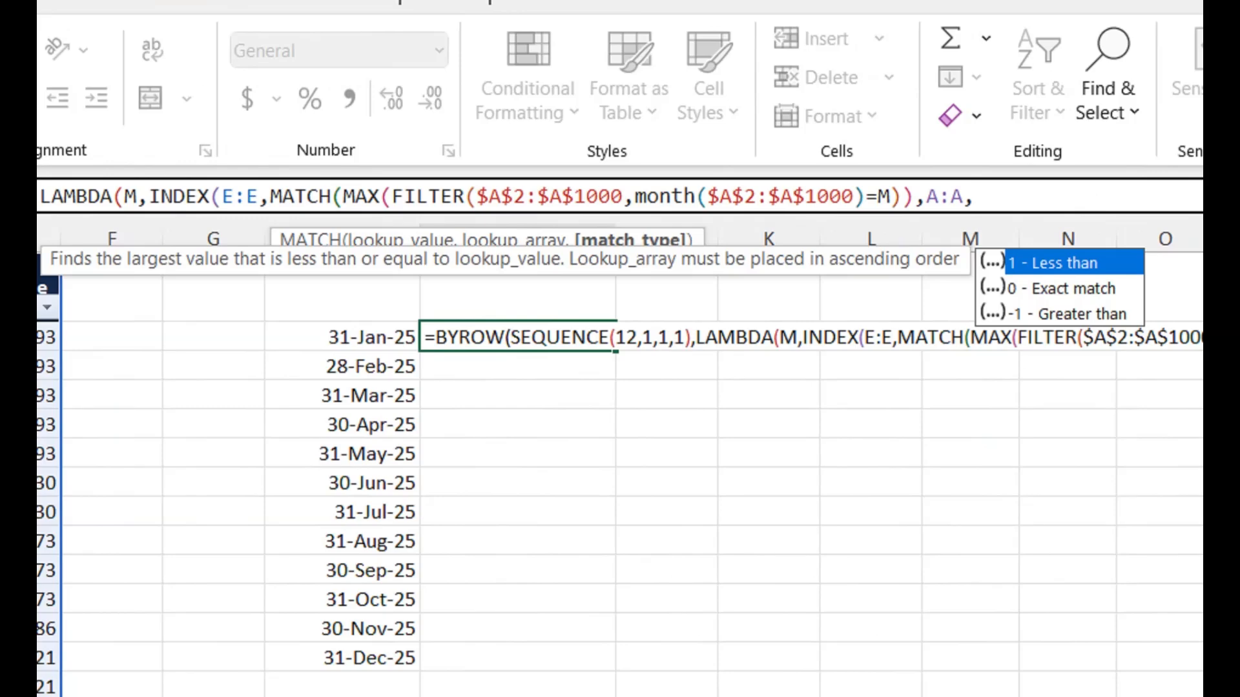
key(Down)
key(Tab)
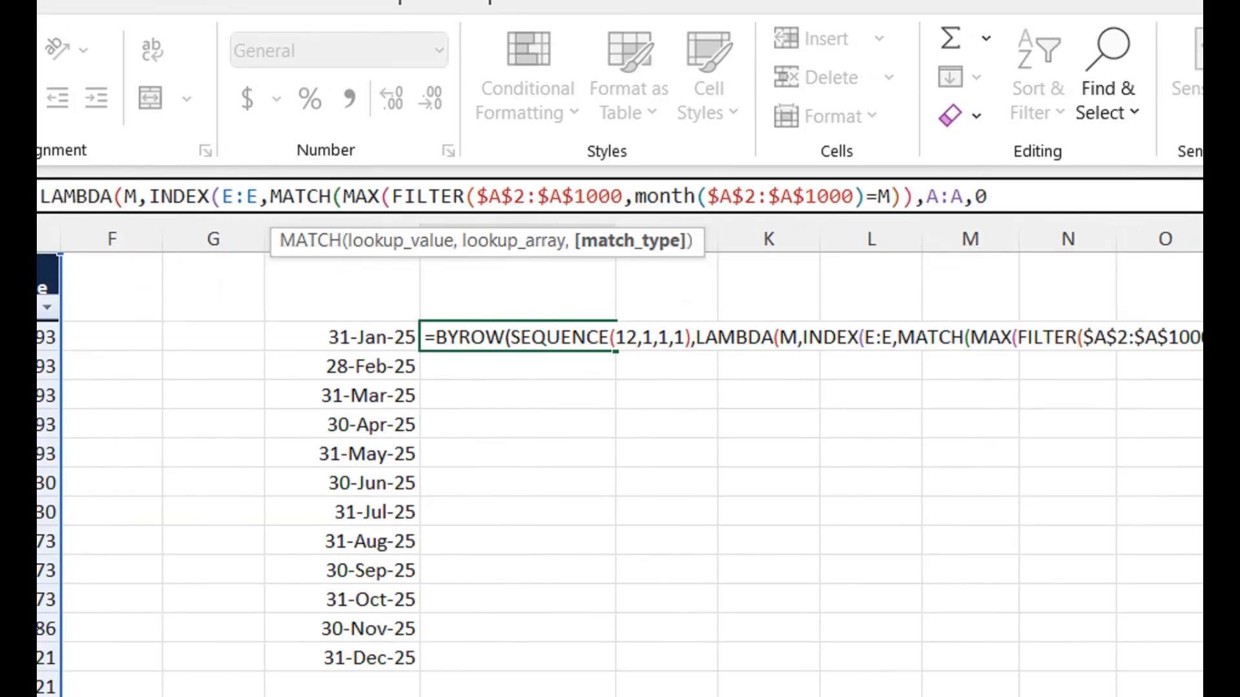
Step: Close the MATCH, INDEX, LAMBDA and BYROW functions and enter the balance formula in I2
text()))
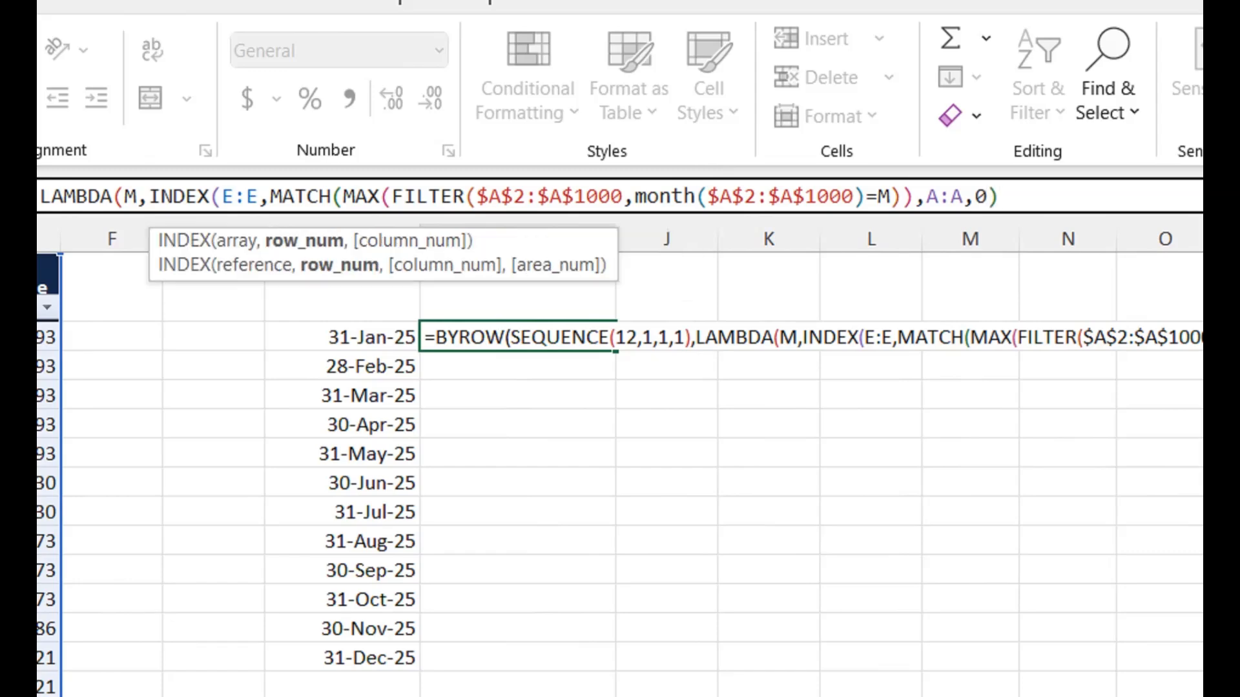
text())
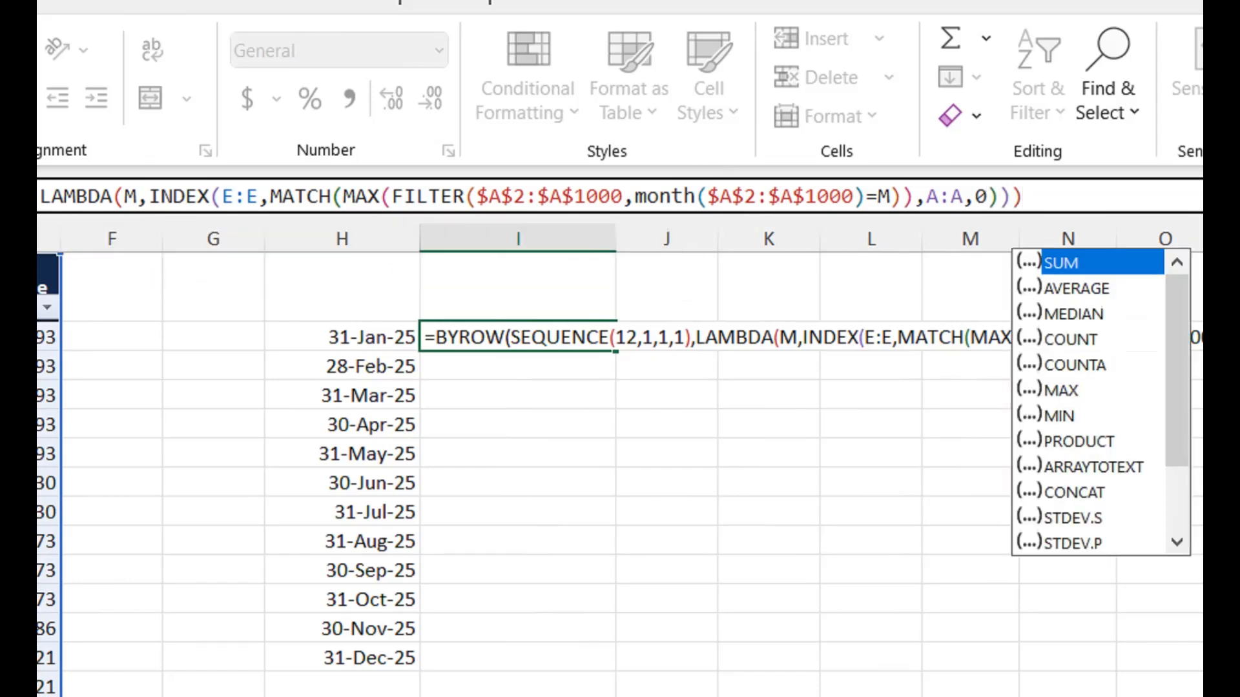
text())
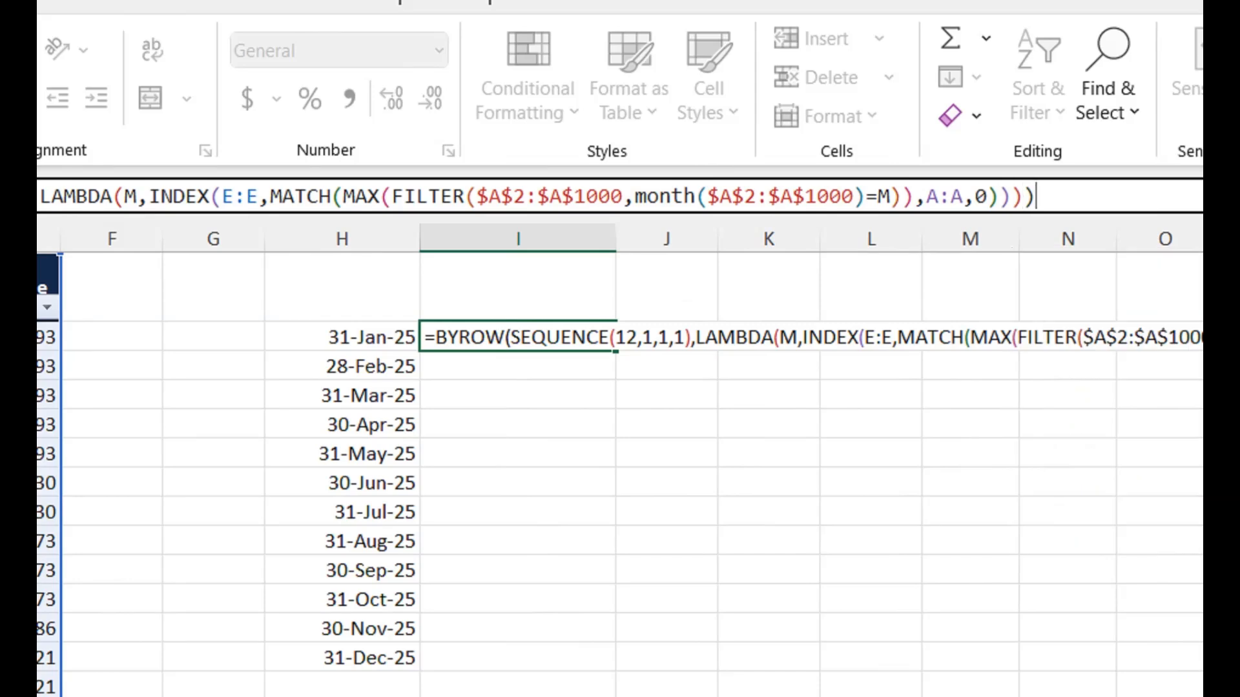
key(Return)
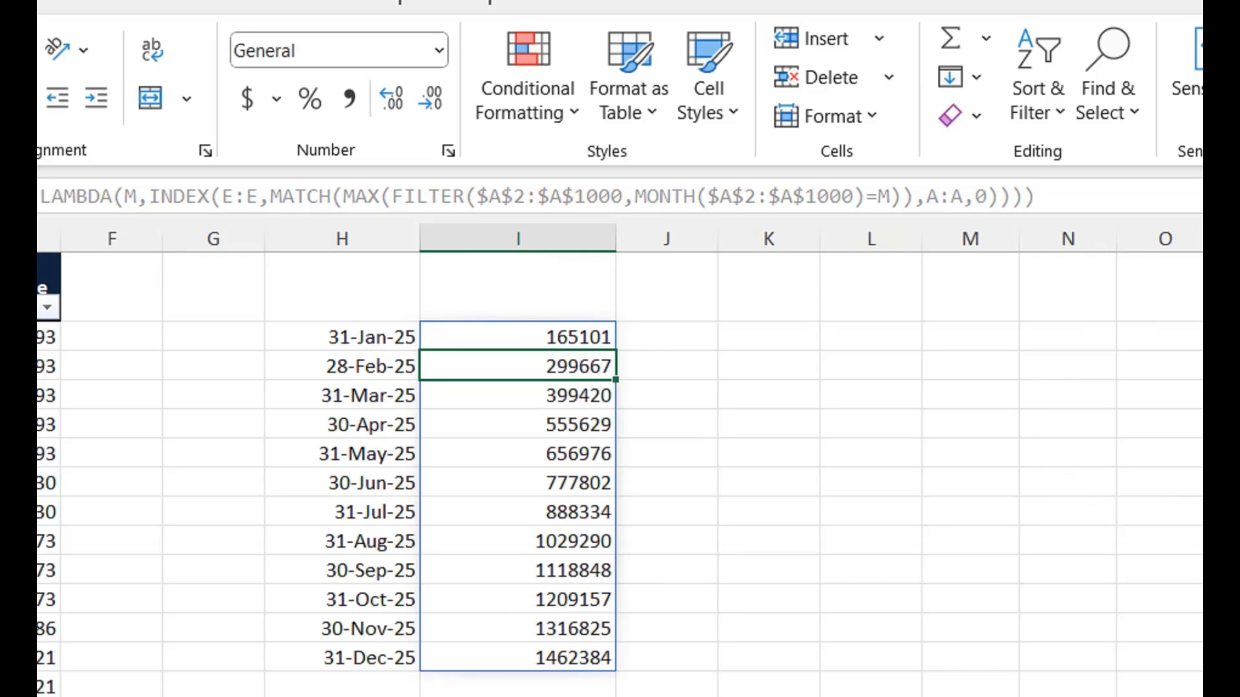
drag(342, 337, 342, 396)
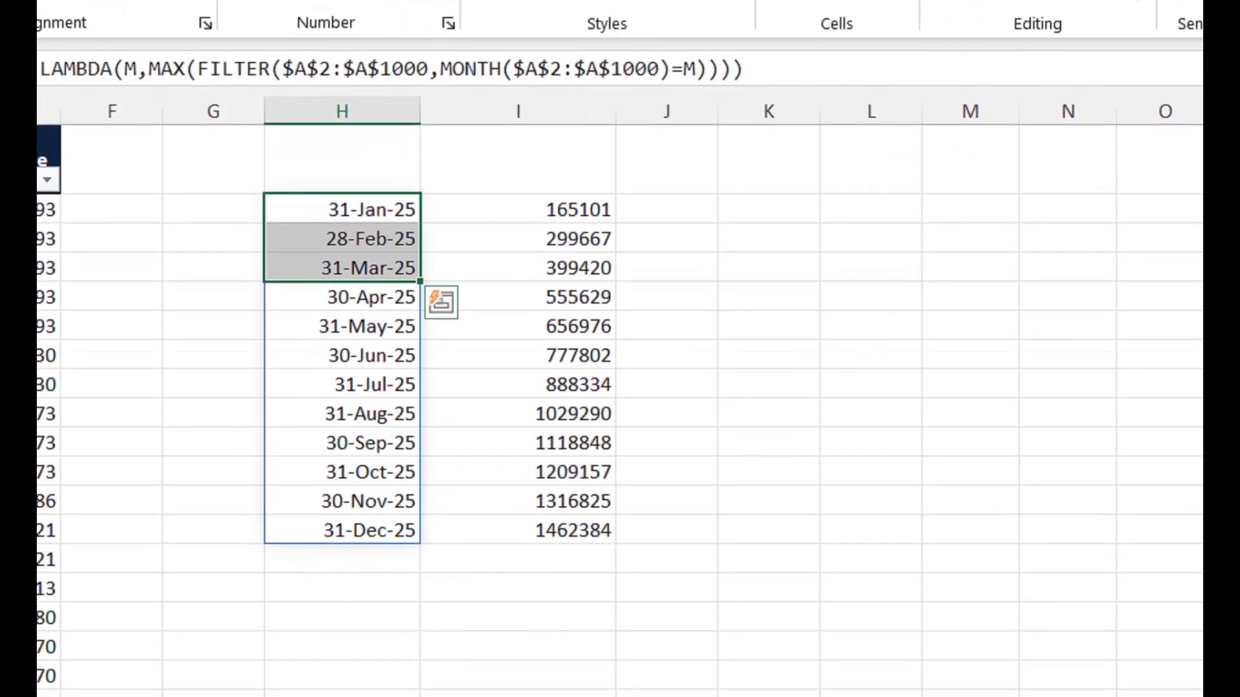
click(518, 210)
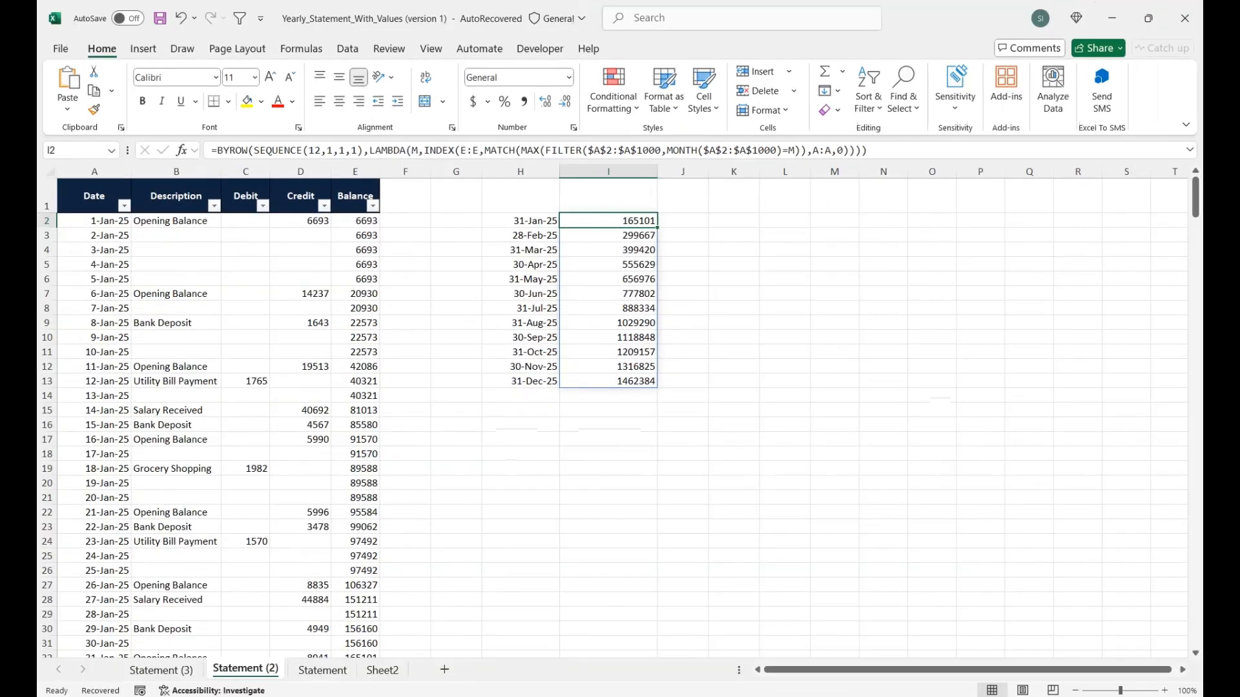
click(48, 414)
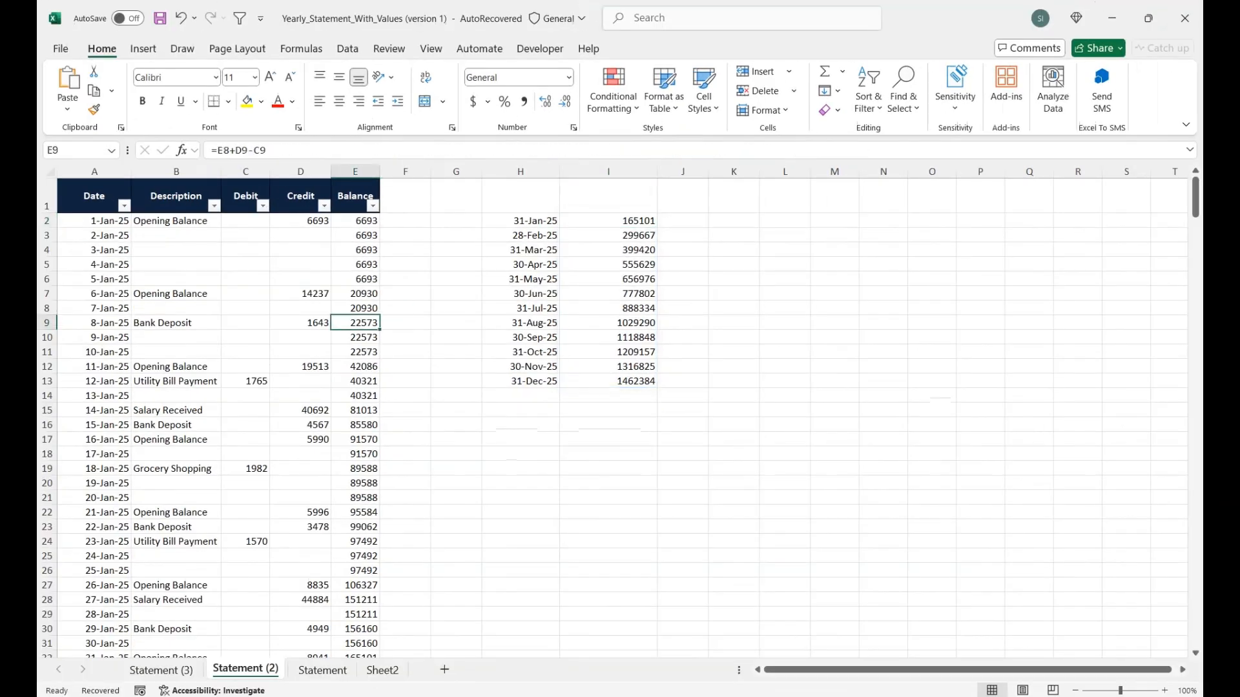